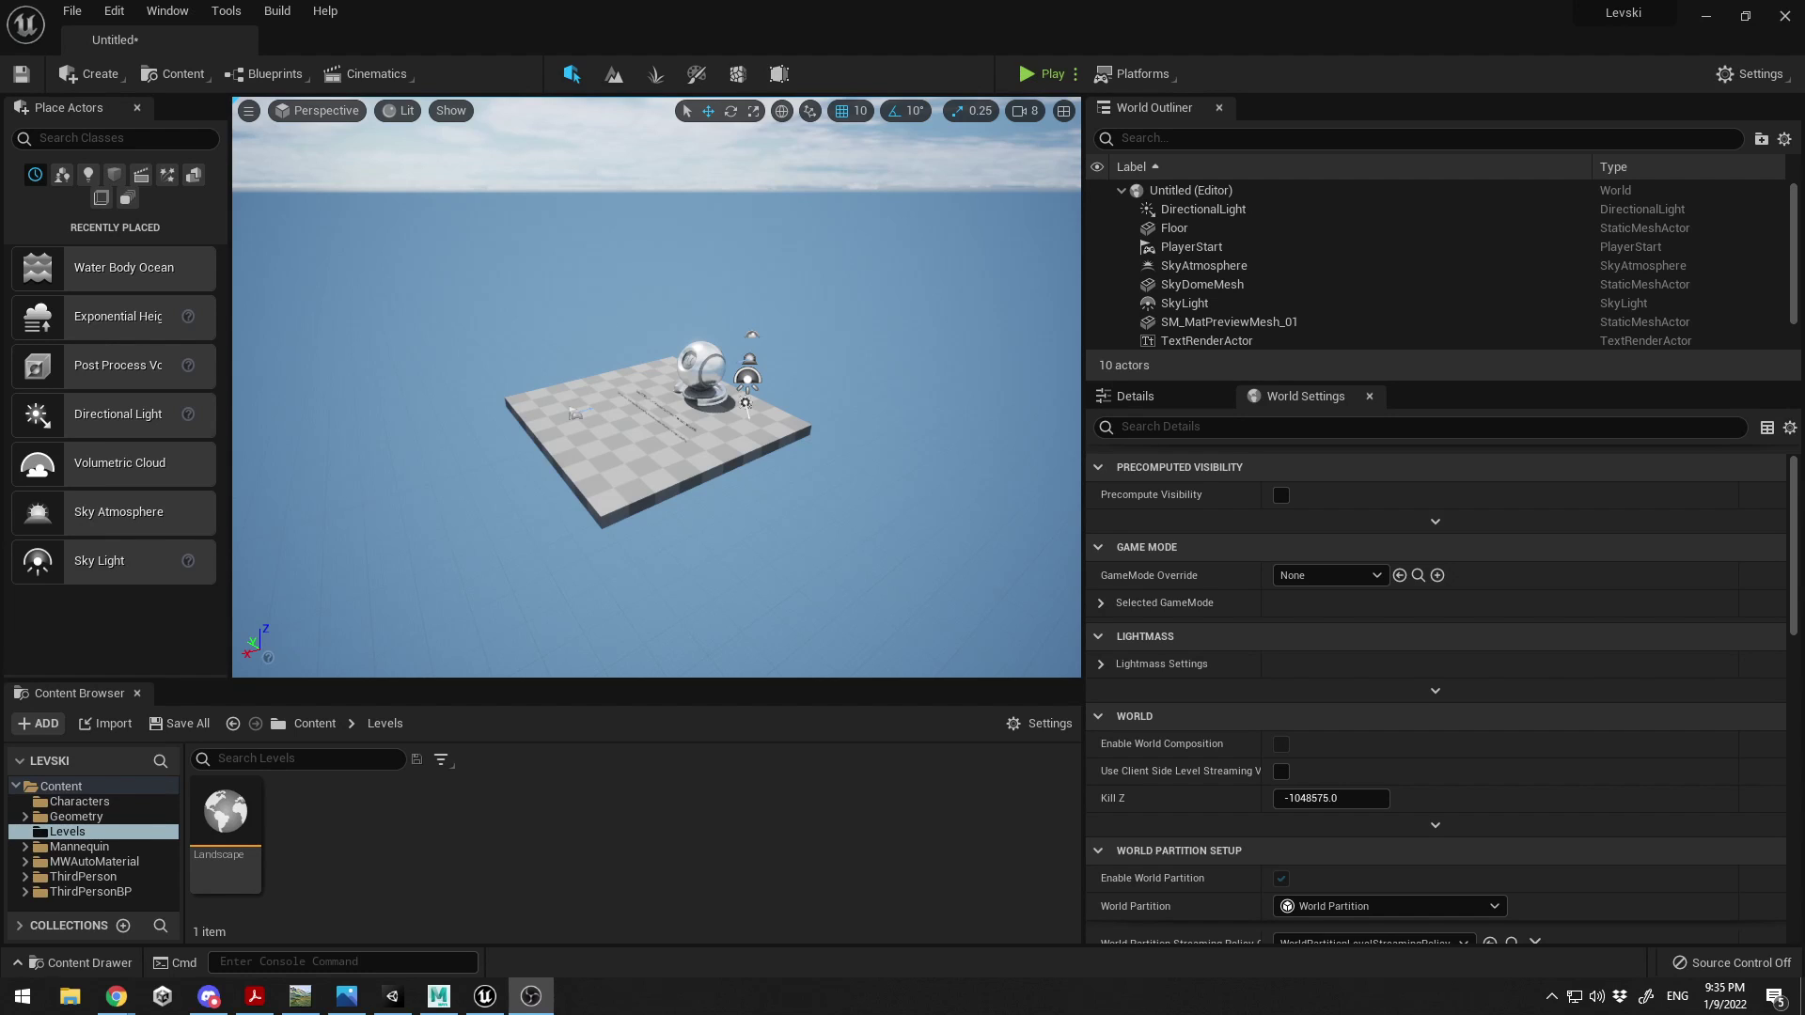
- Open the World Partition window in Unreal to view its map, and close it
left_click(167, 10)
left_click(307, 316)
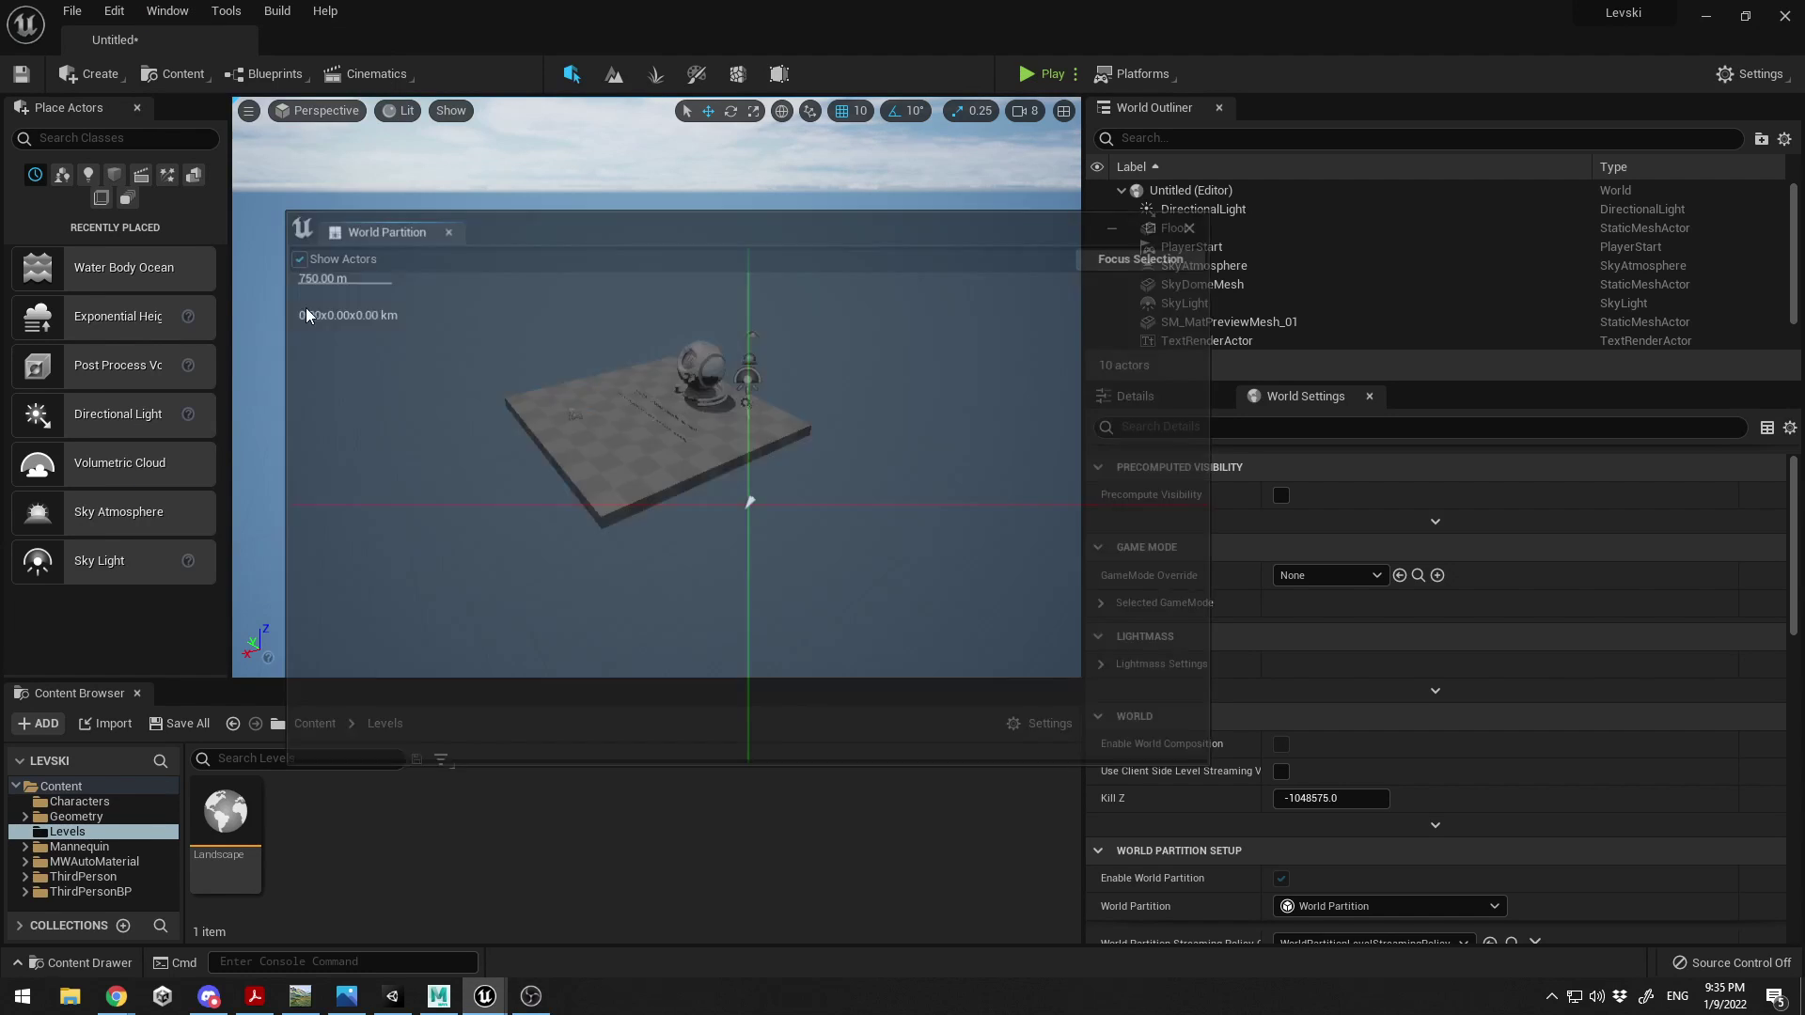
left_click_drag(818, 229, 784, 204)
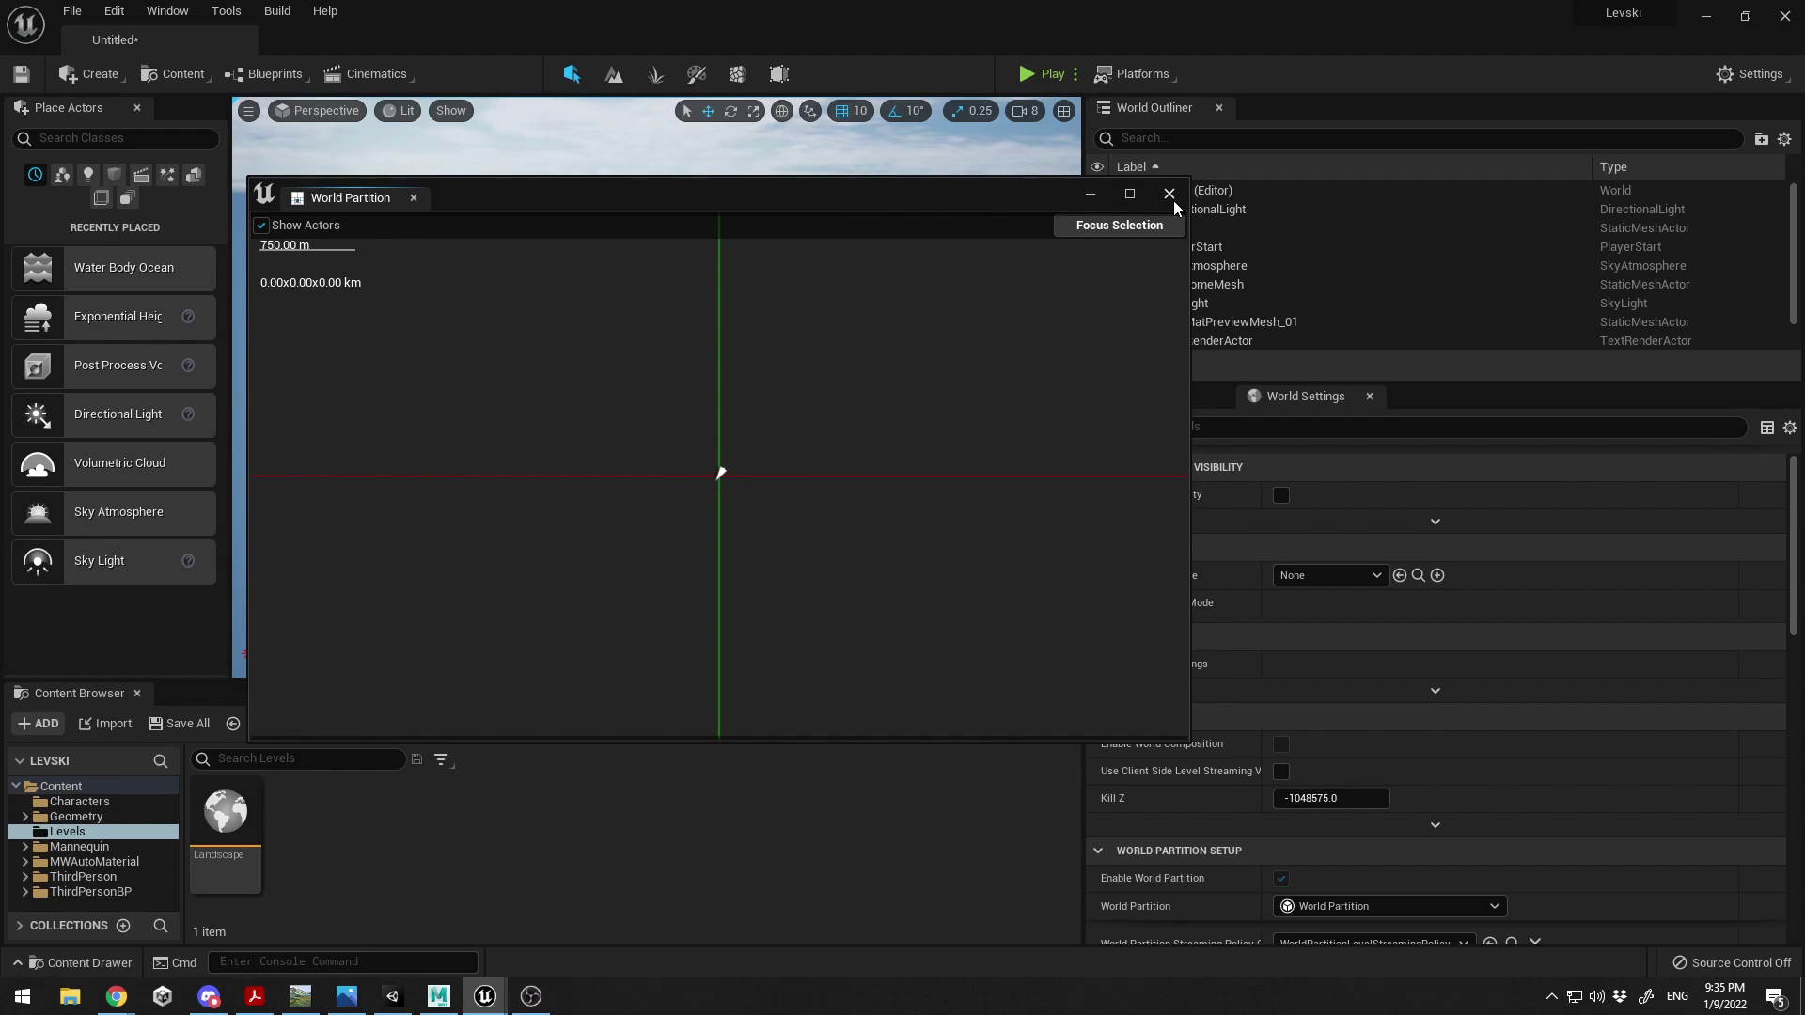
left_click(1169, 194)
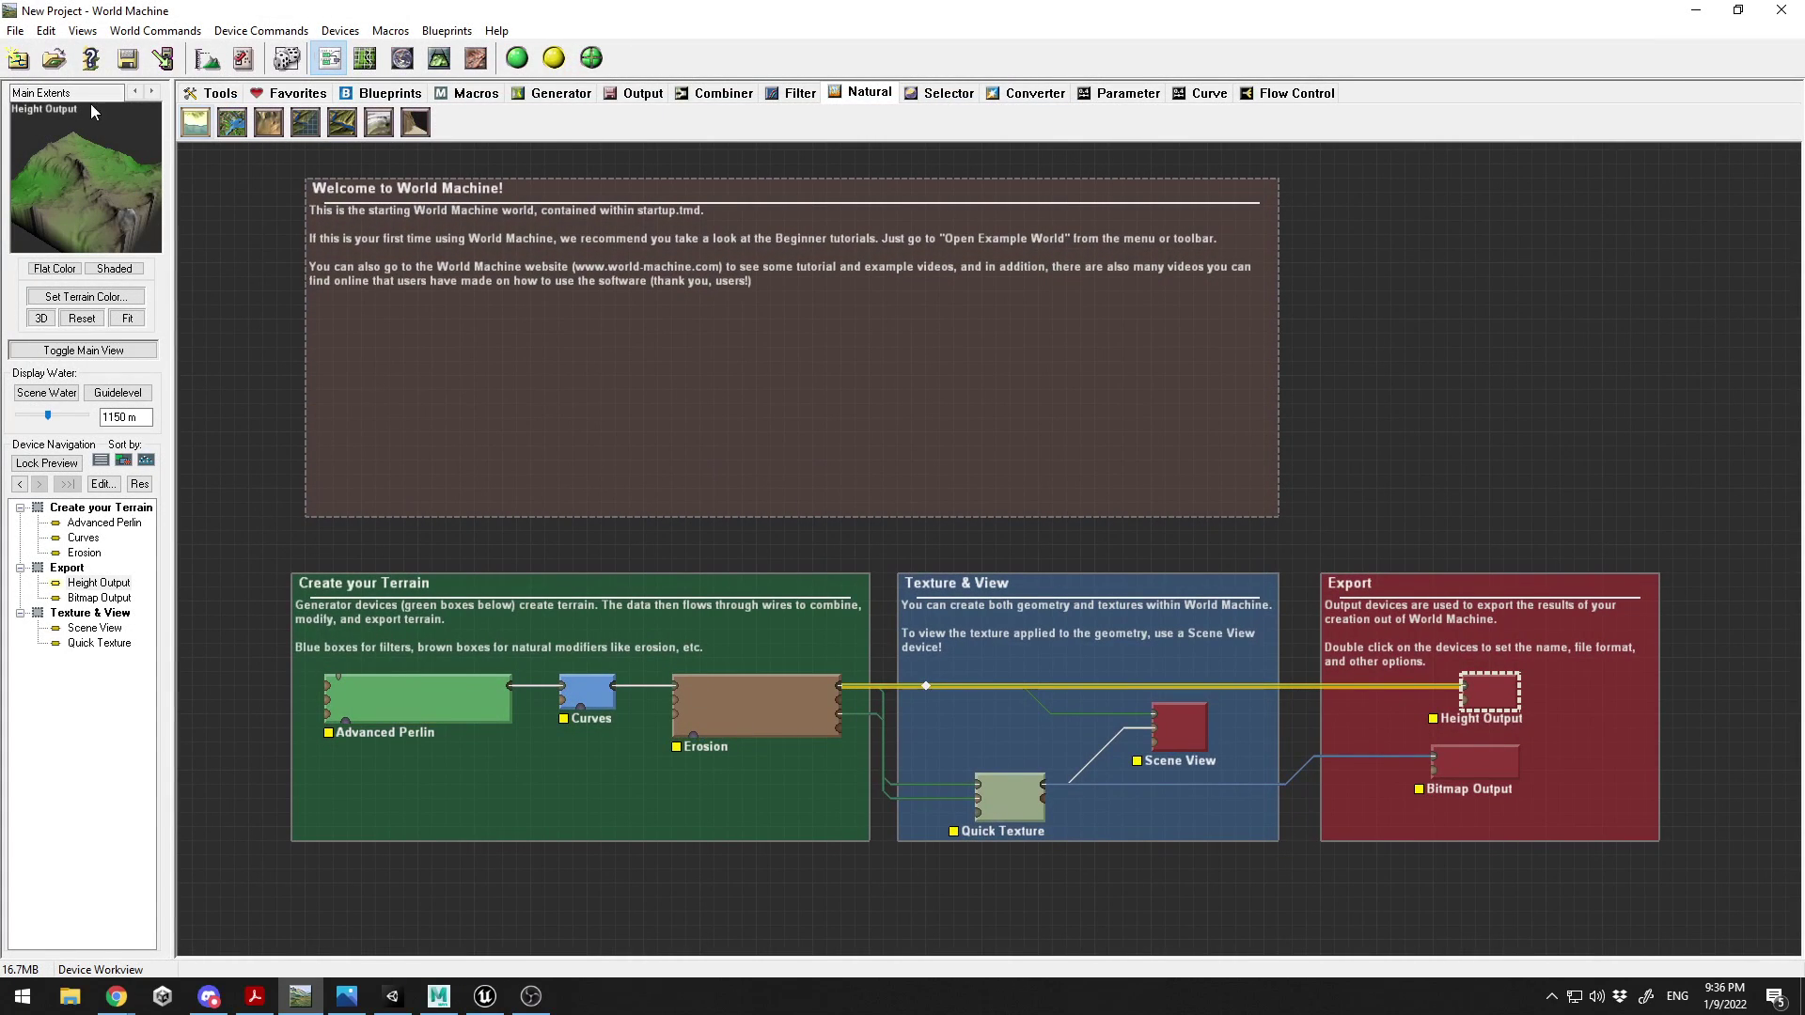
- Start a new project in World Machine and show the Advanced Perlin device in the layout view
left_click(16, 30)
left_click(49, 50)
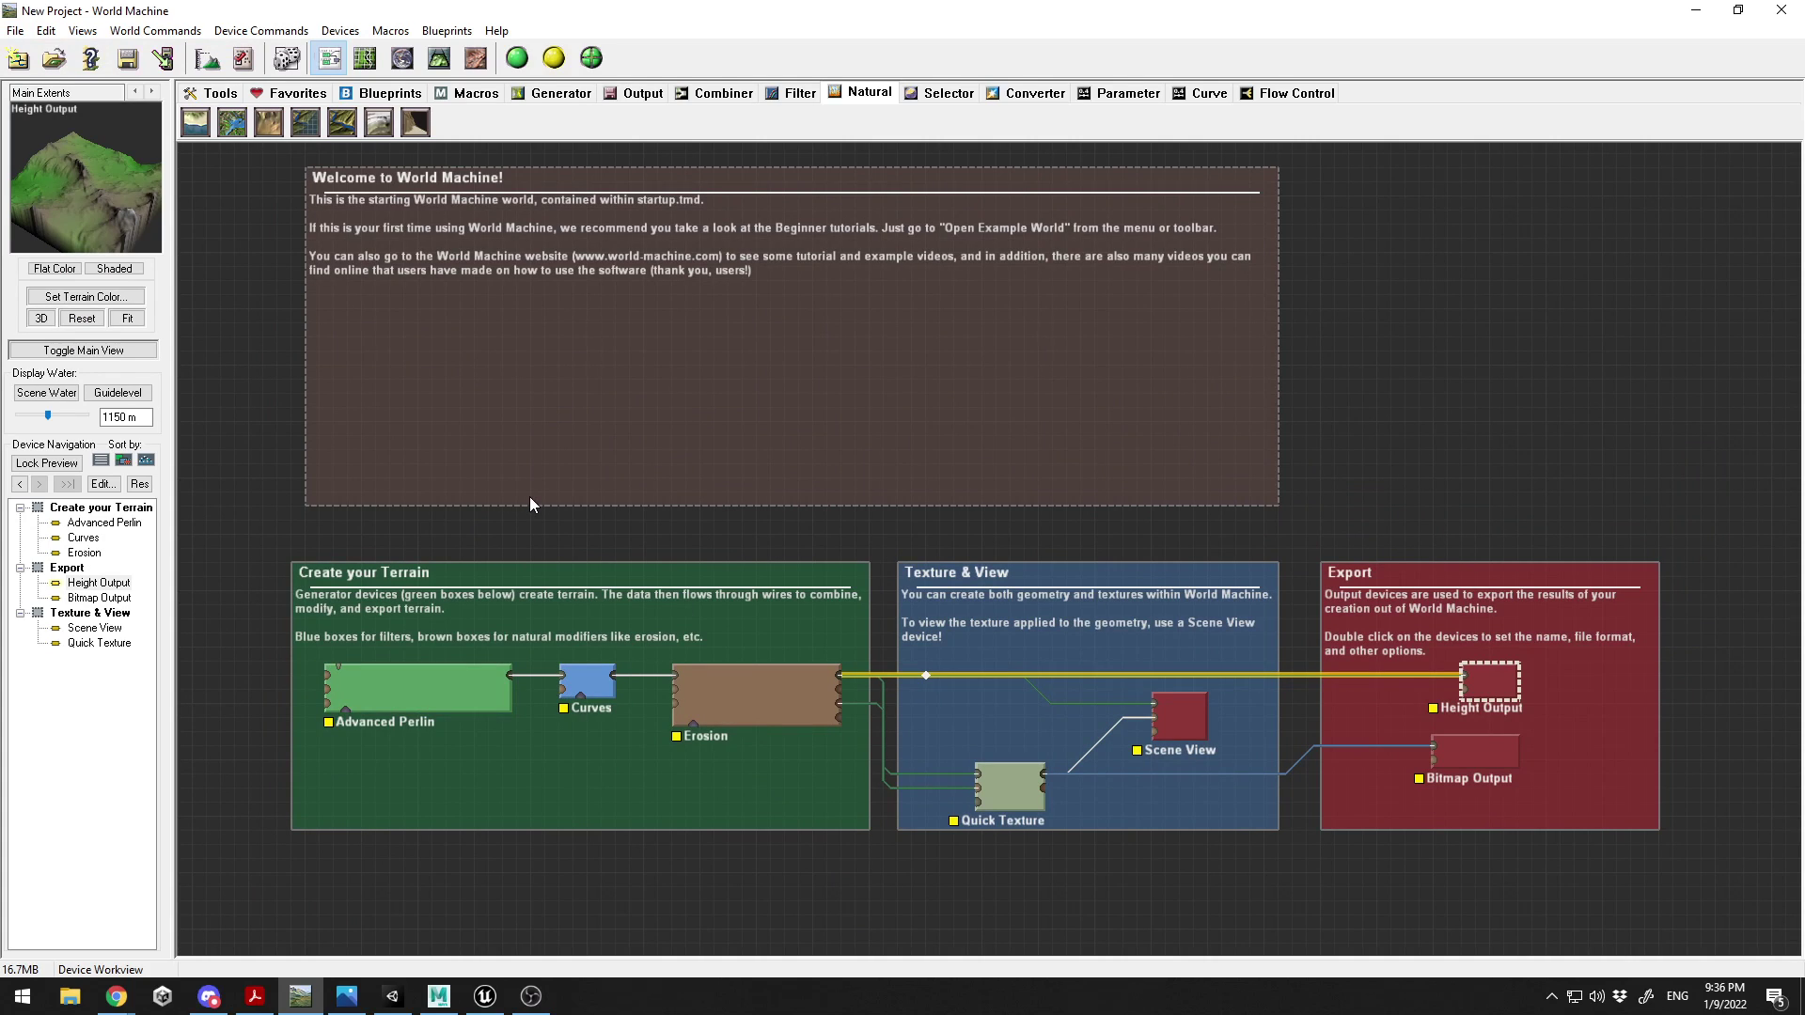
left_click(413, 686)
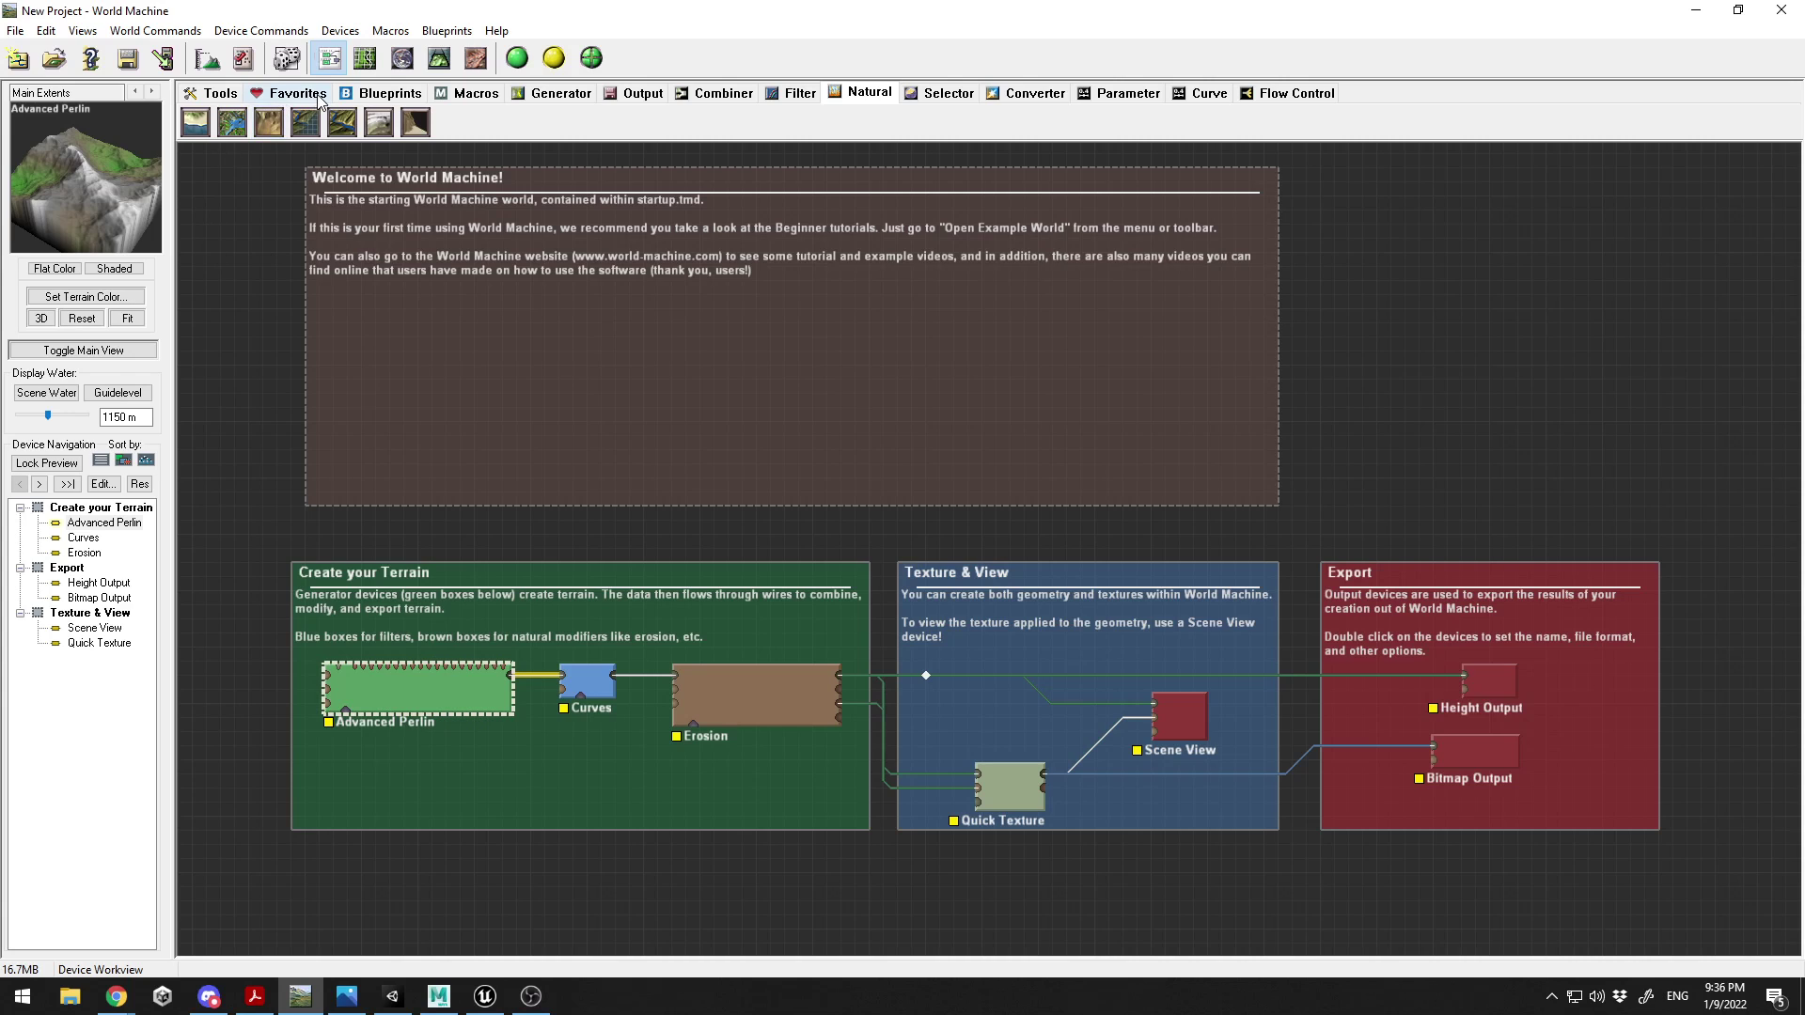
left_click(365, 58)
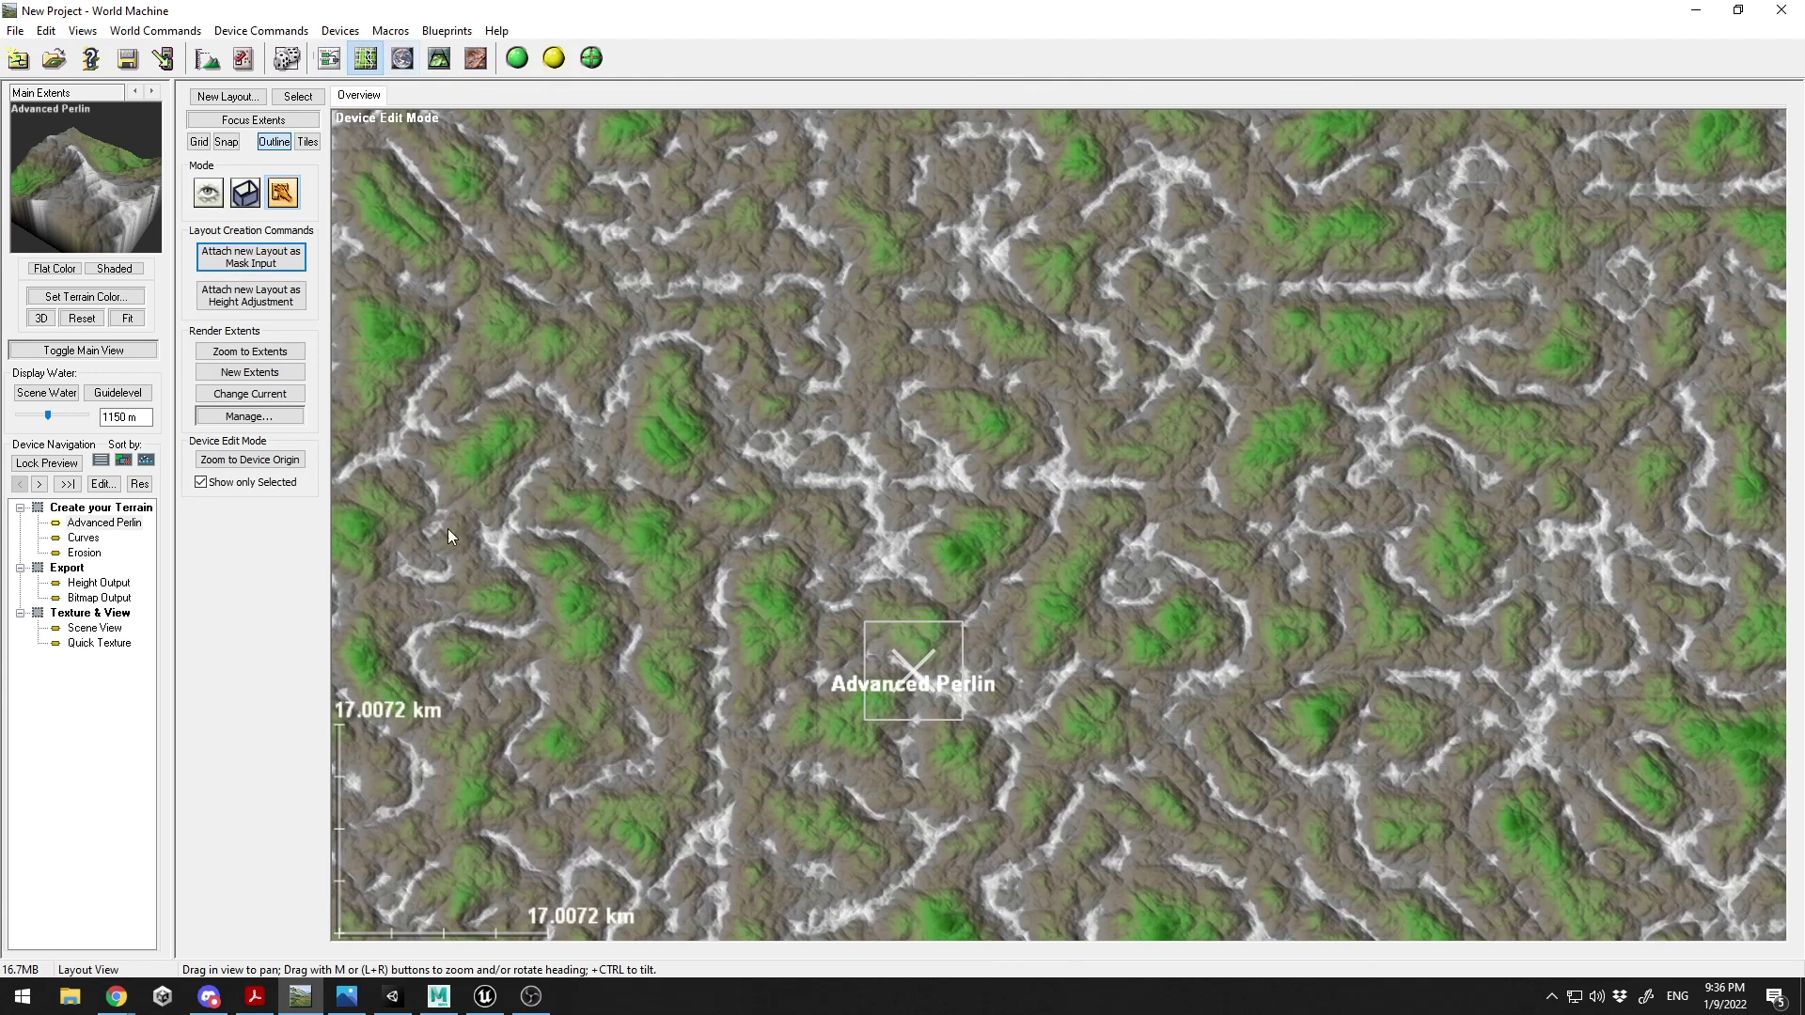
left_click_drag(883, 555, 860, 598)
scroll(882, 421, "up", 5)
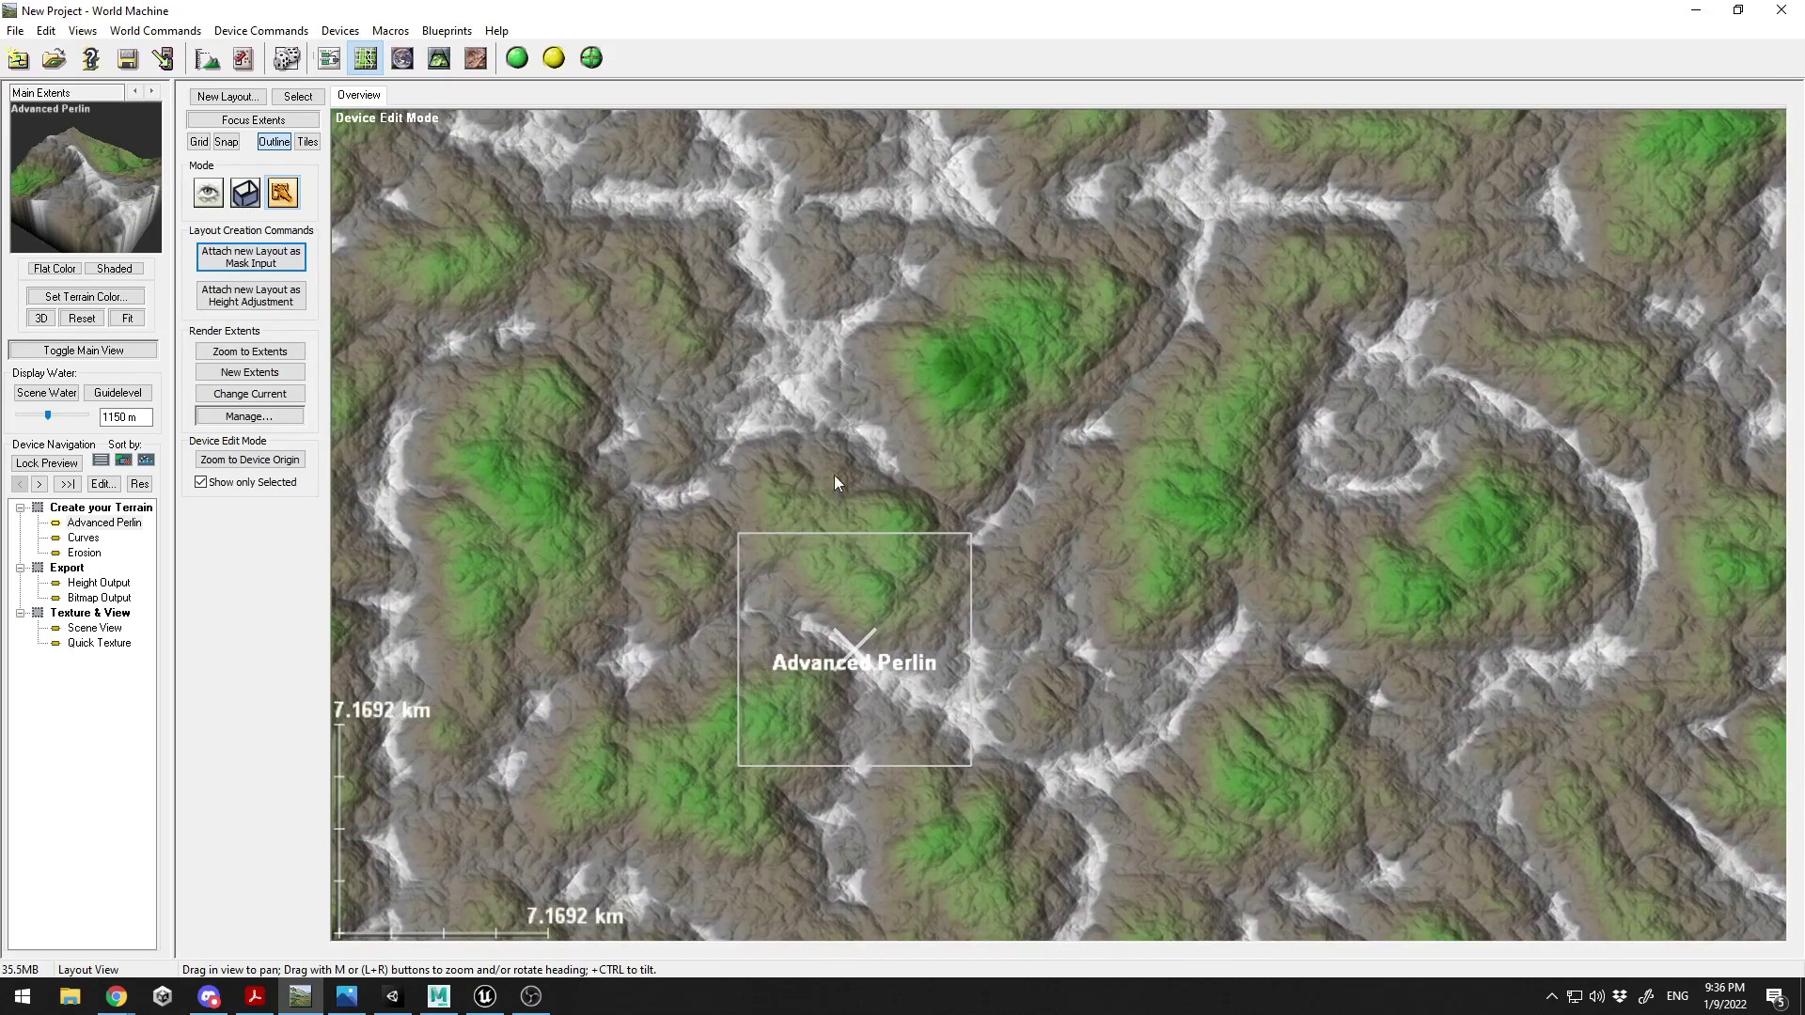
- Attach a new mask layout with Invert Values off to Advanced Perlin and draw an irregular, branching polygon as the island outline
left_click(242, 265)
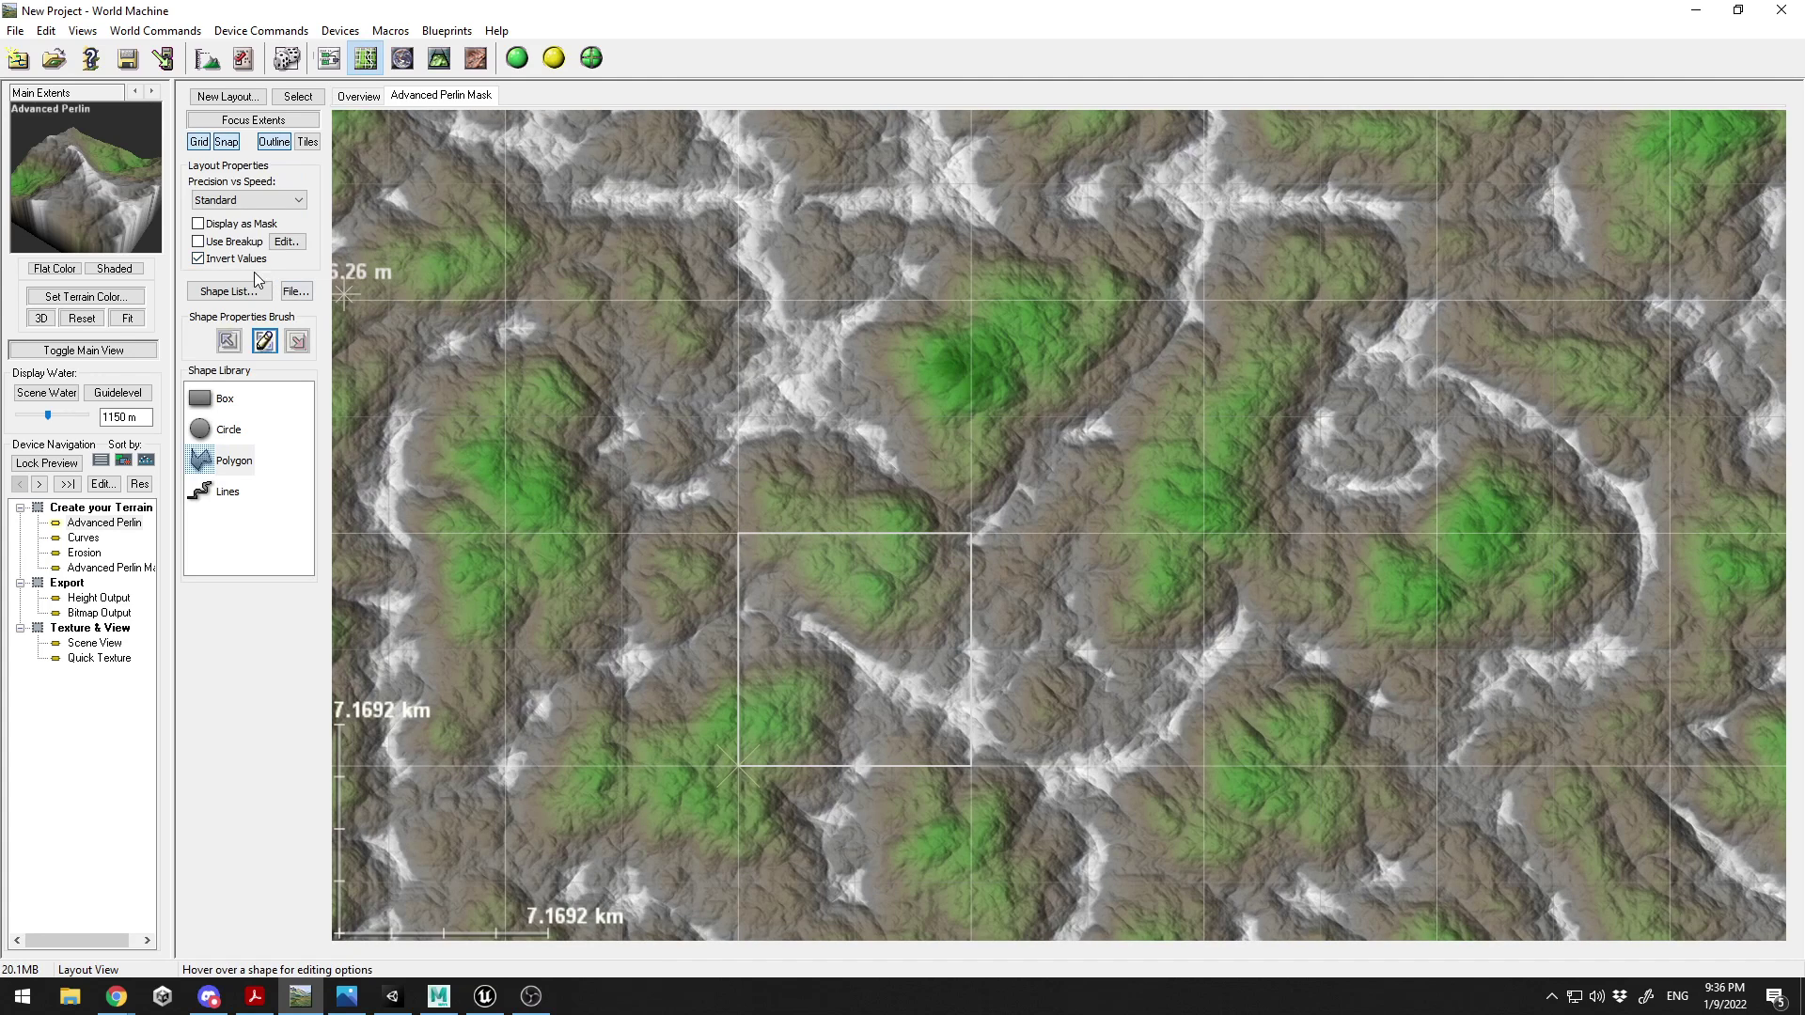
left_click(202, 260)
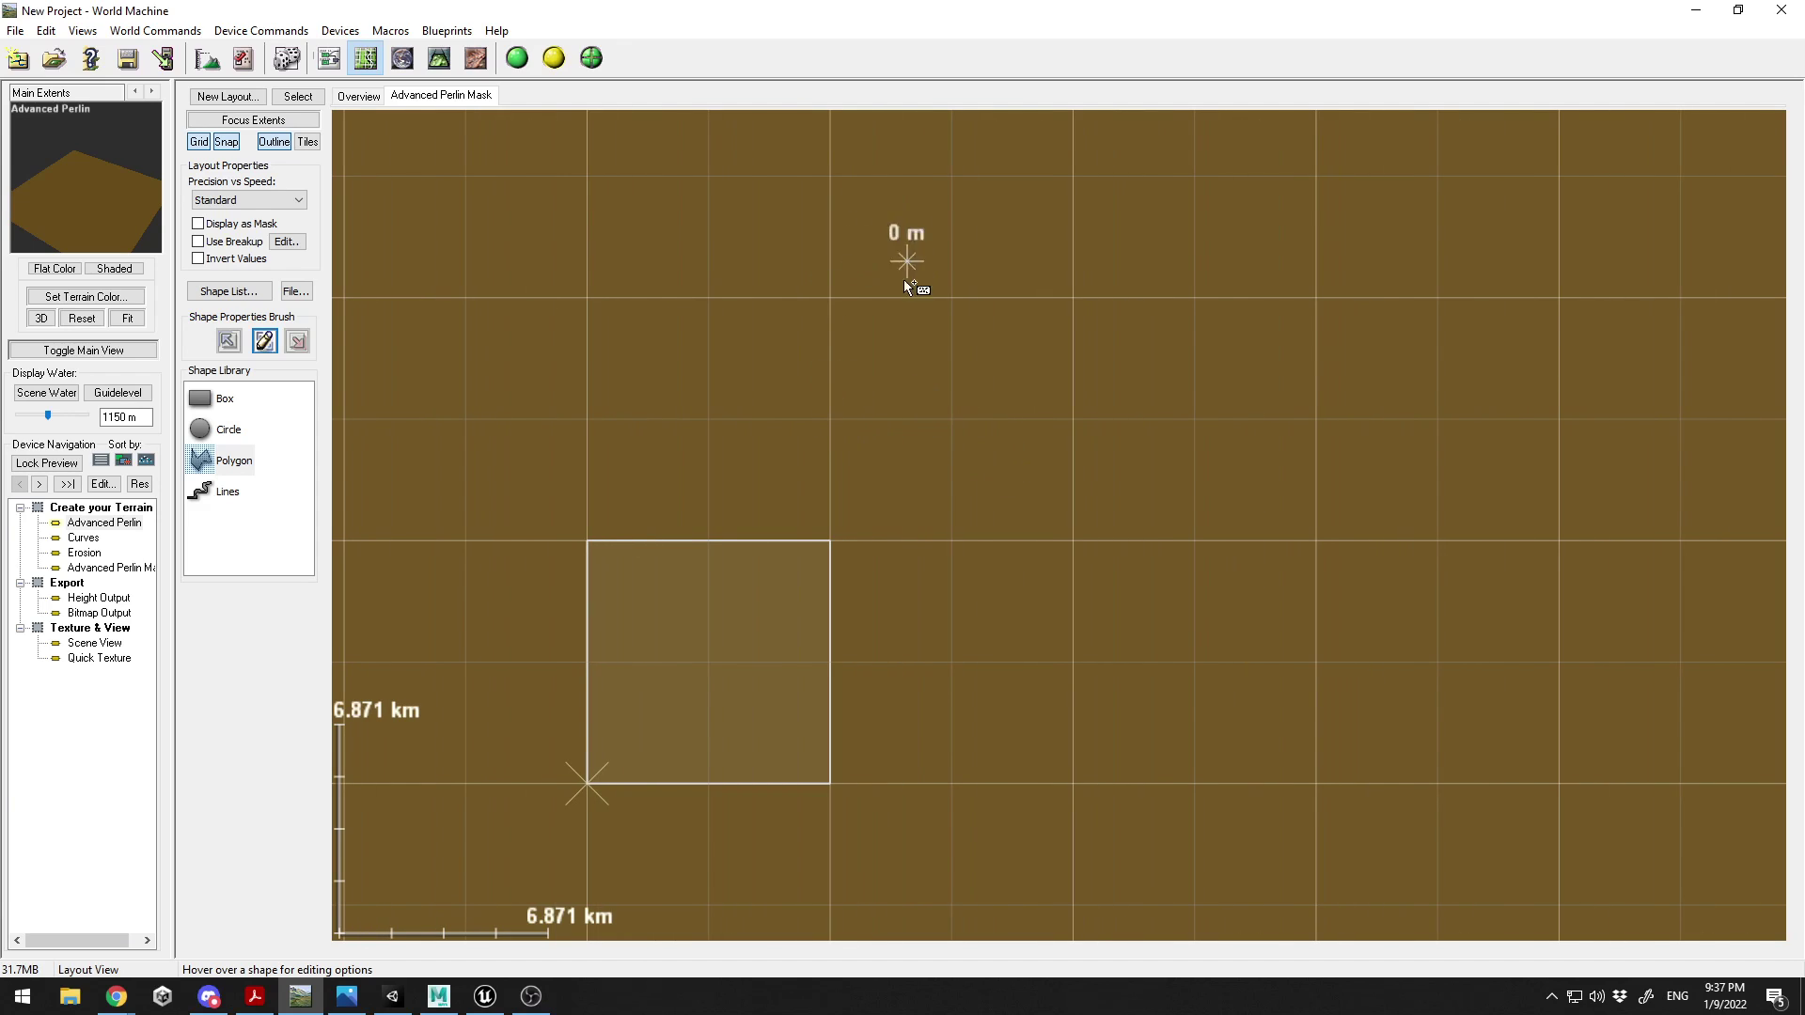
left_click_drag(234, 460, 855, 299)
mouse_move(922, 238)
left_mouse_down()
mouse_move(866, 269)
mouse_move(859, 315)
mouse_move(895, 414)
mouse_move(792, 516)
mouse_move(729, 635)
mouse_move(766, 733)
mouse_move(801, 760)
mouse_move(865, 767)
mouse_move(889, 720)
mouse_move(886, 629)
mouse_move(947, 628)
mouse_move(1057, 684)
mouse_move(1349, 700)
mouse_move(1366, 671)
mouse_move(1222, 626)
mouse_move(1156, 561)
mouse_move(1241, 480)
mouse_move(1012, 498)
mouse_move(966, 464)
mouse_move(977, 425)
mouse_move(1076, 371)
mouse_move(1054, 209)
mouse_move(1009, 213)
left_mouse_up()
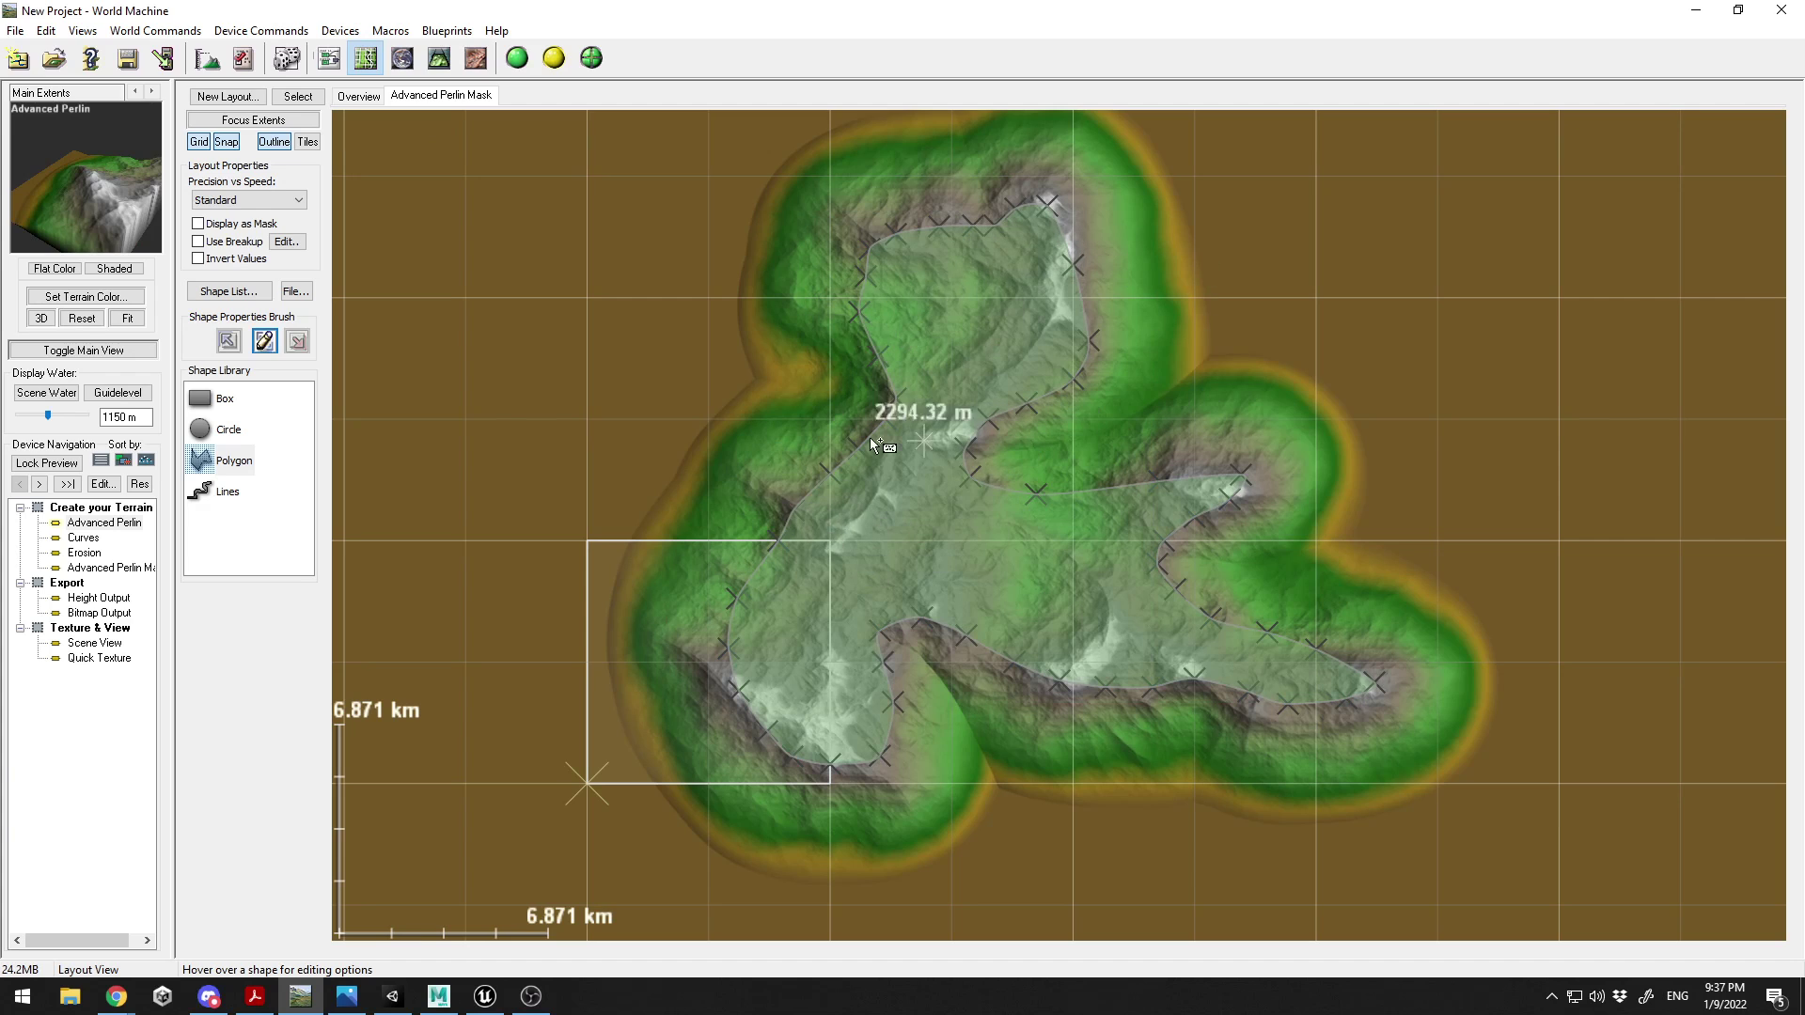
scroll(1372, 420, "up", 1)
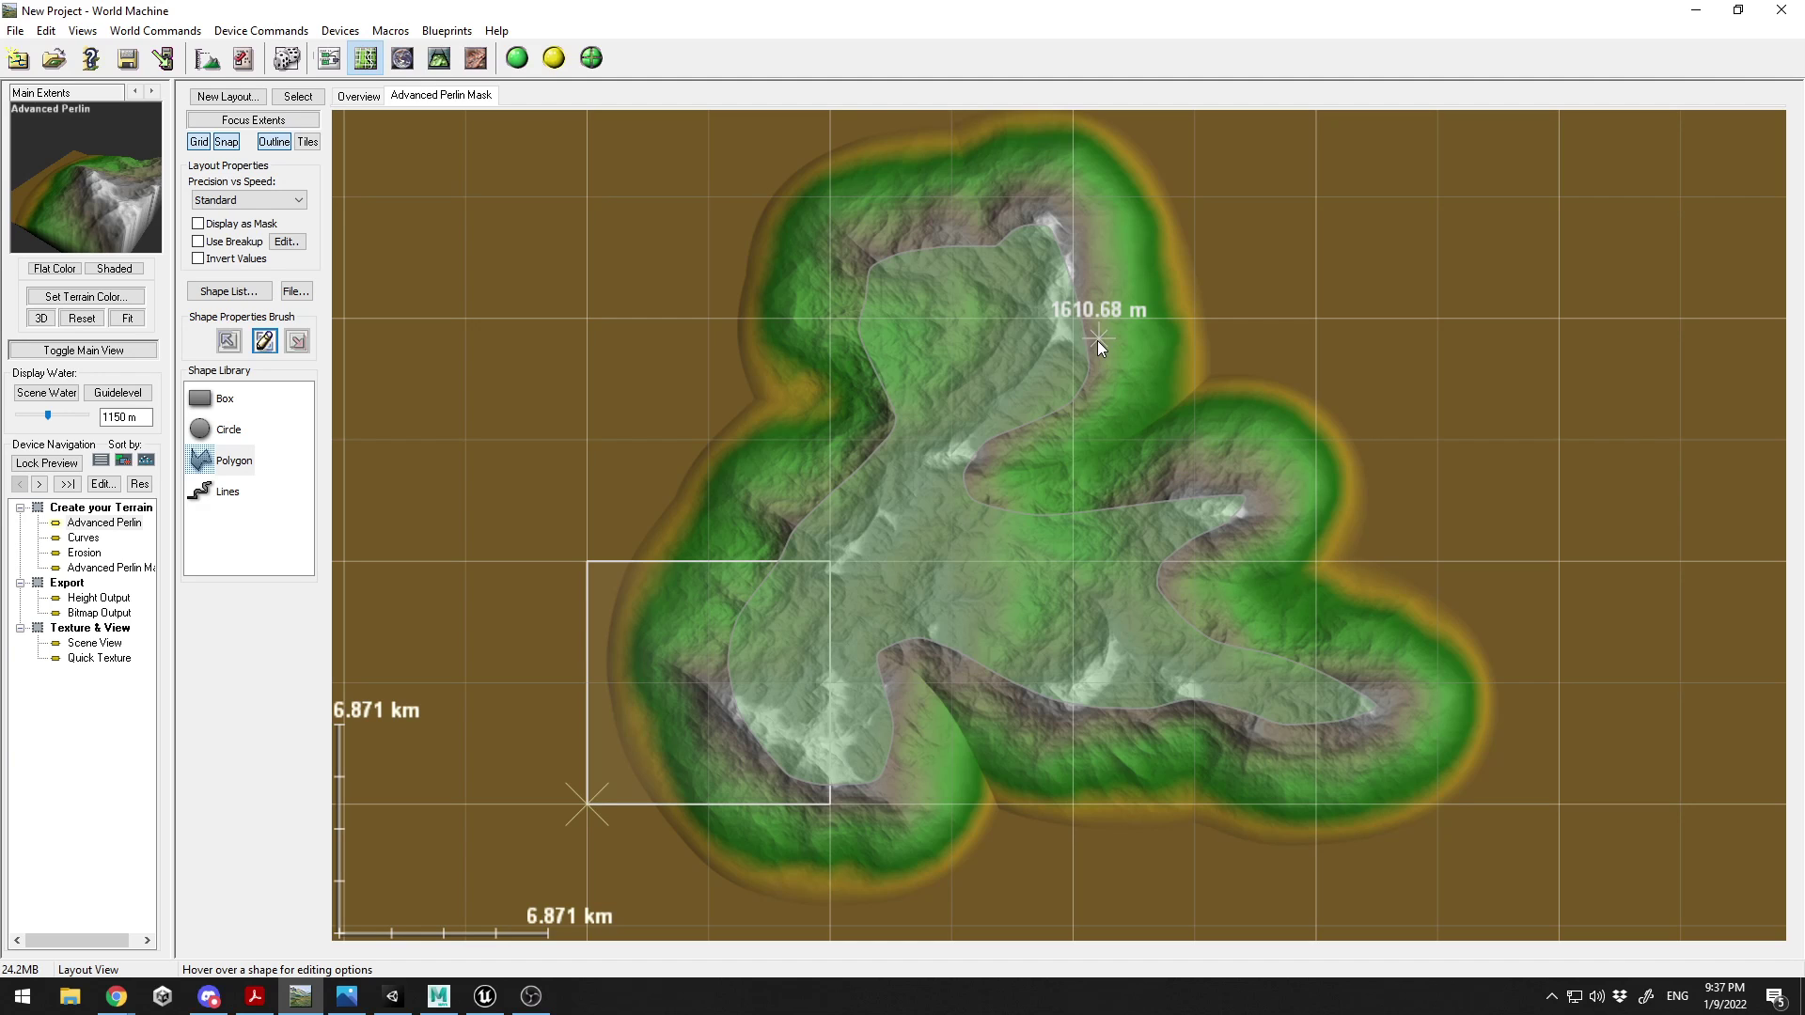
- Lower the island polygon's default height value to 1470 m
right_click(870, 393)
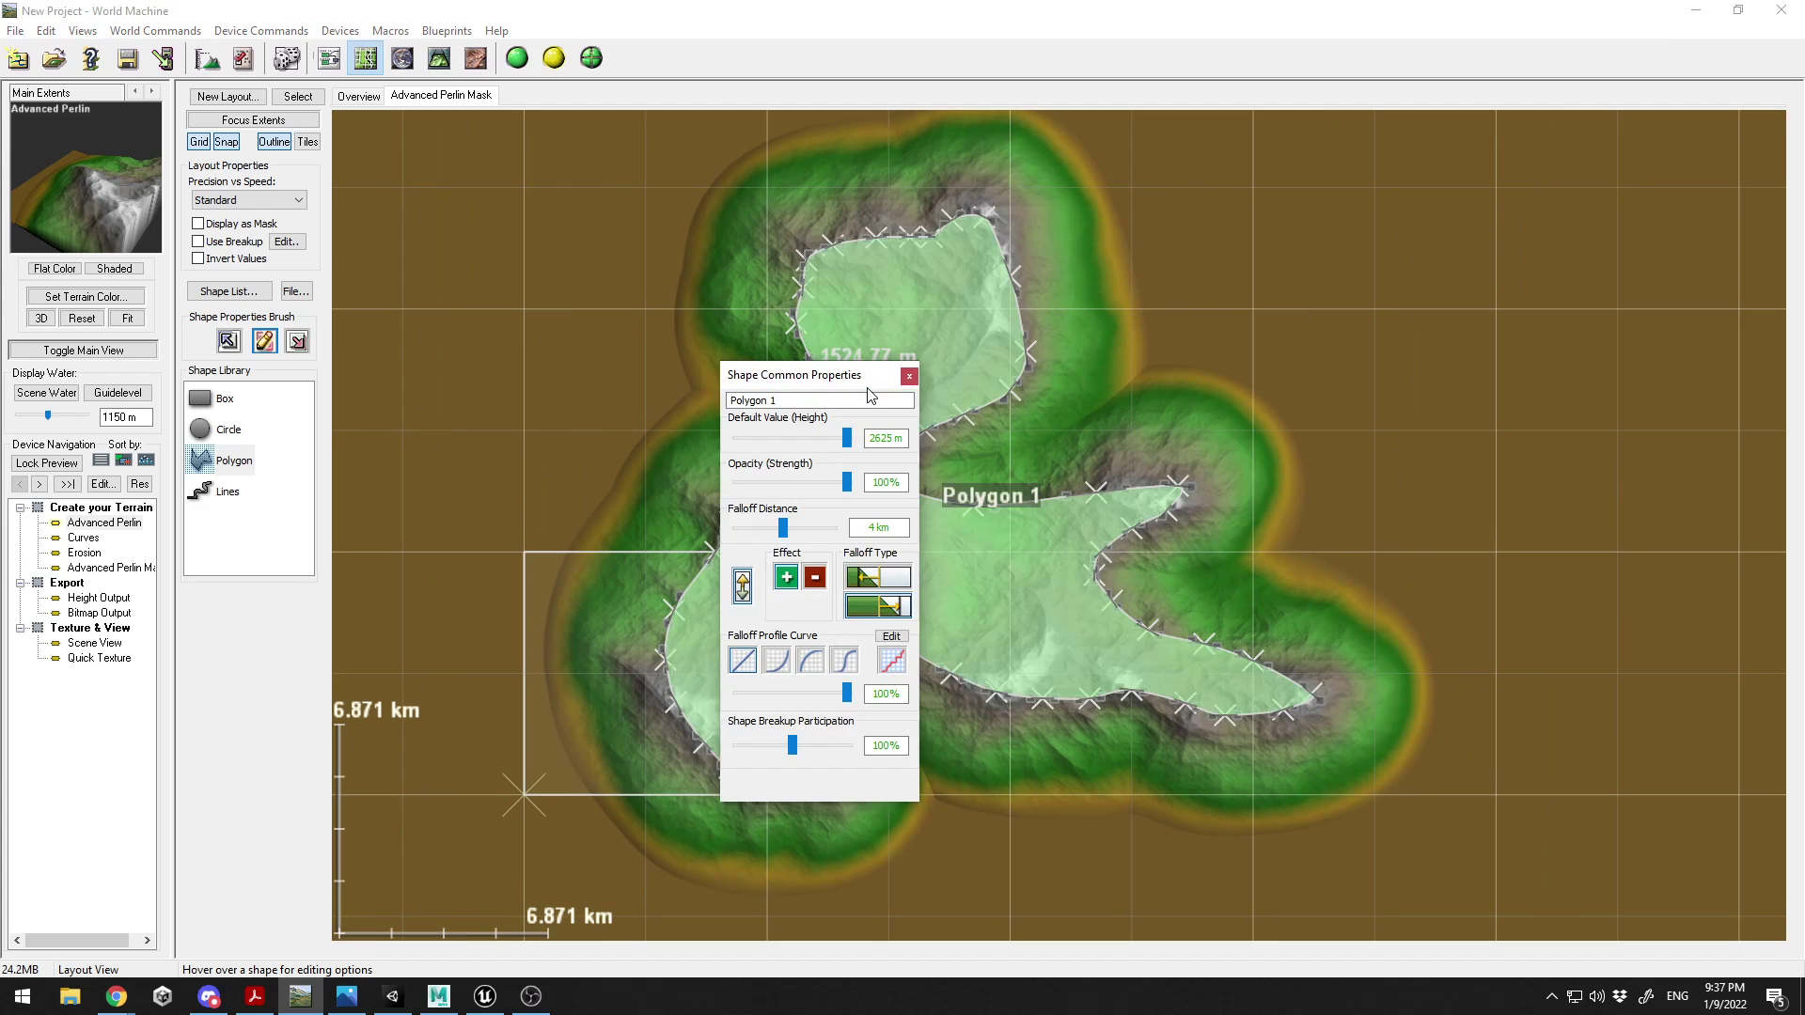
left_click_drag(778, 376, 1158, 280)
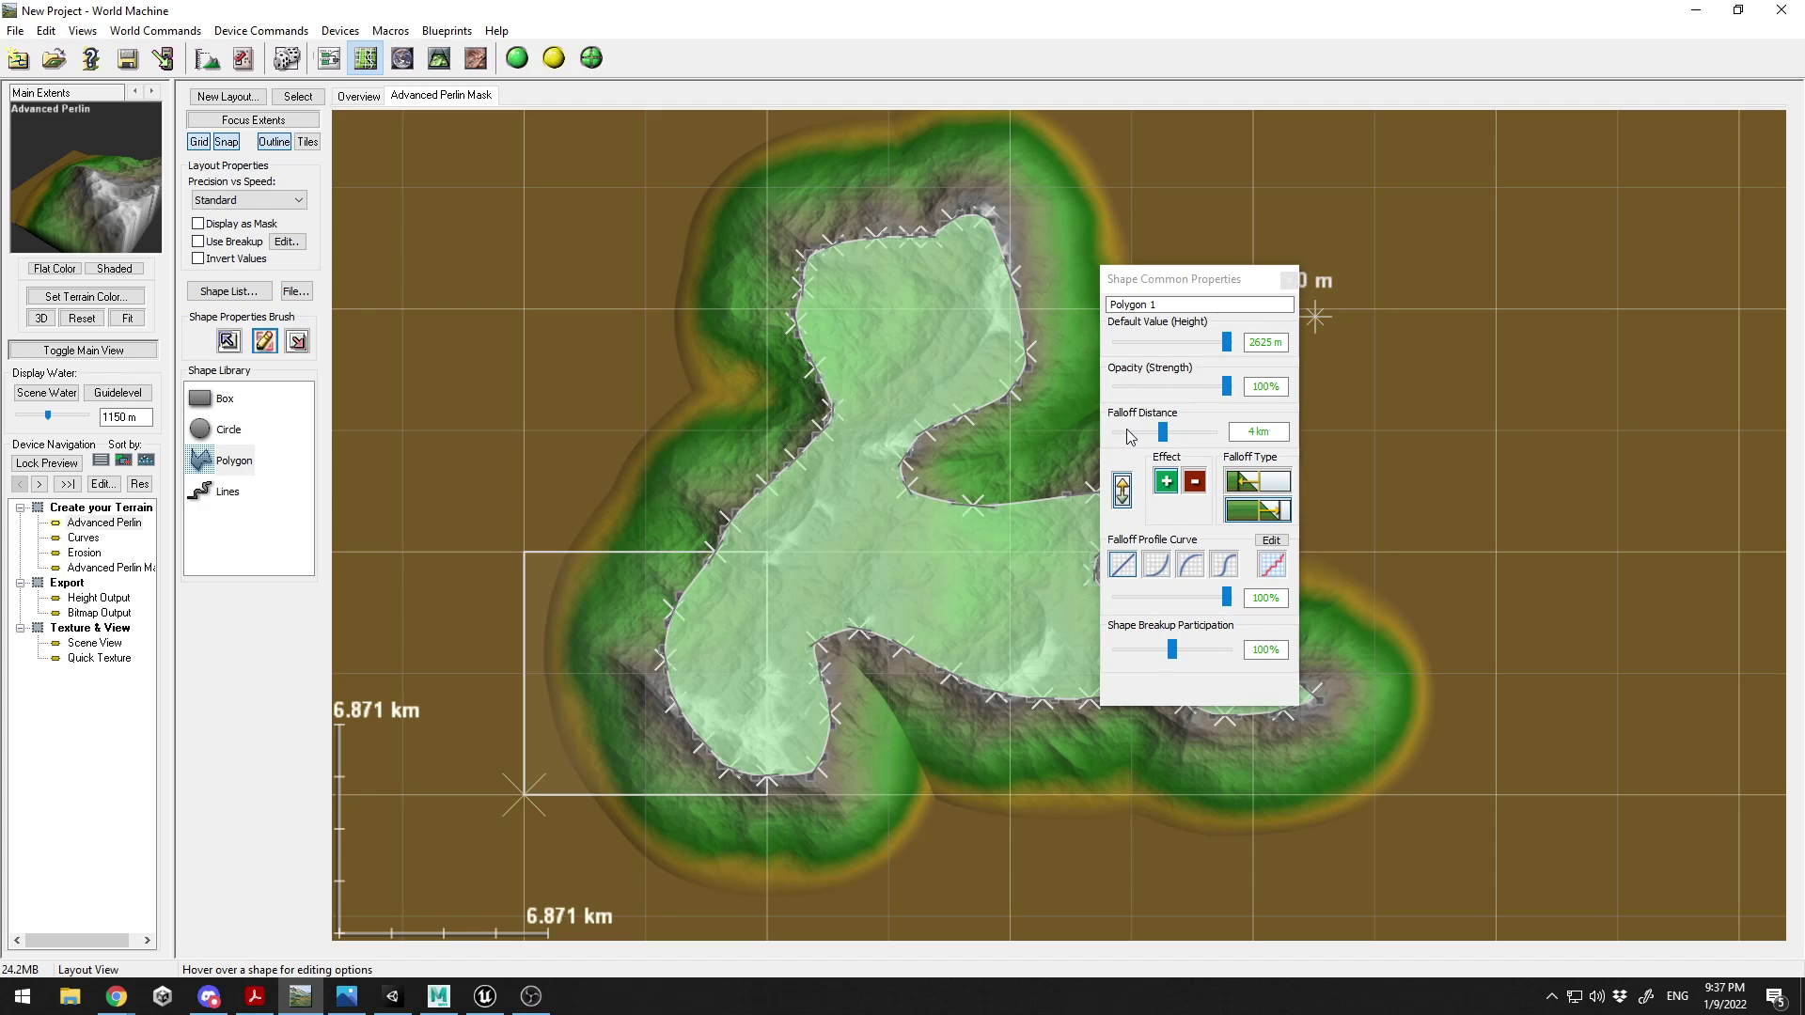
left_click_drag(1225, 342, 1153, 346)
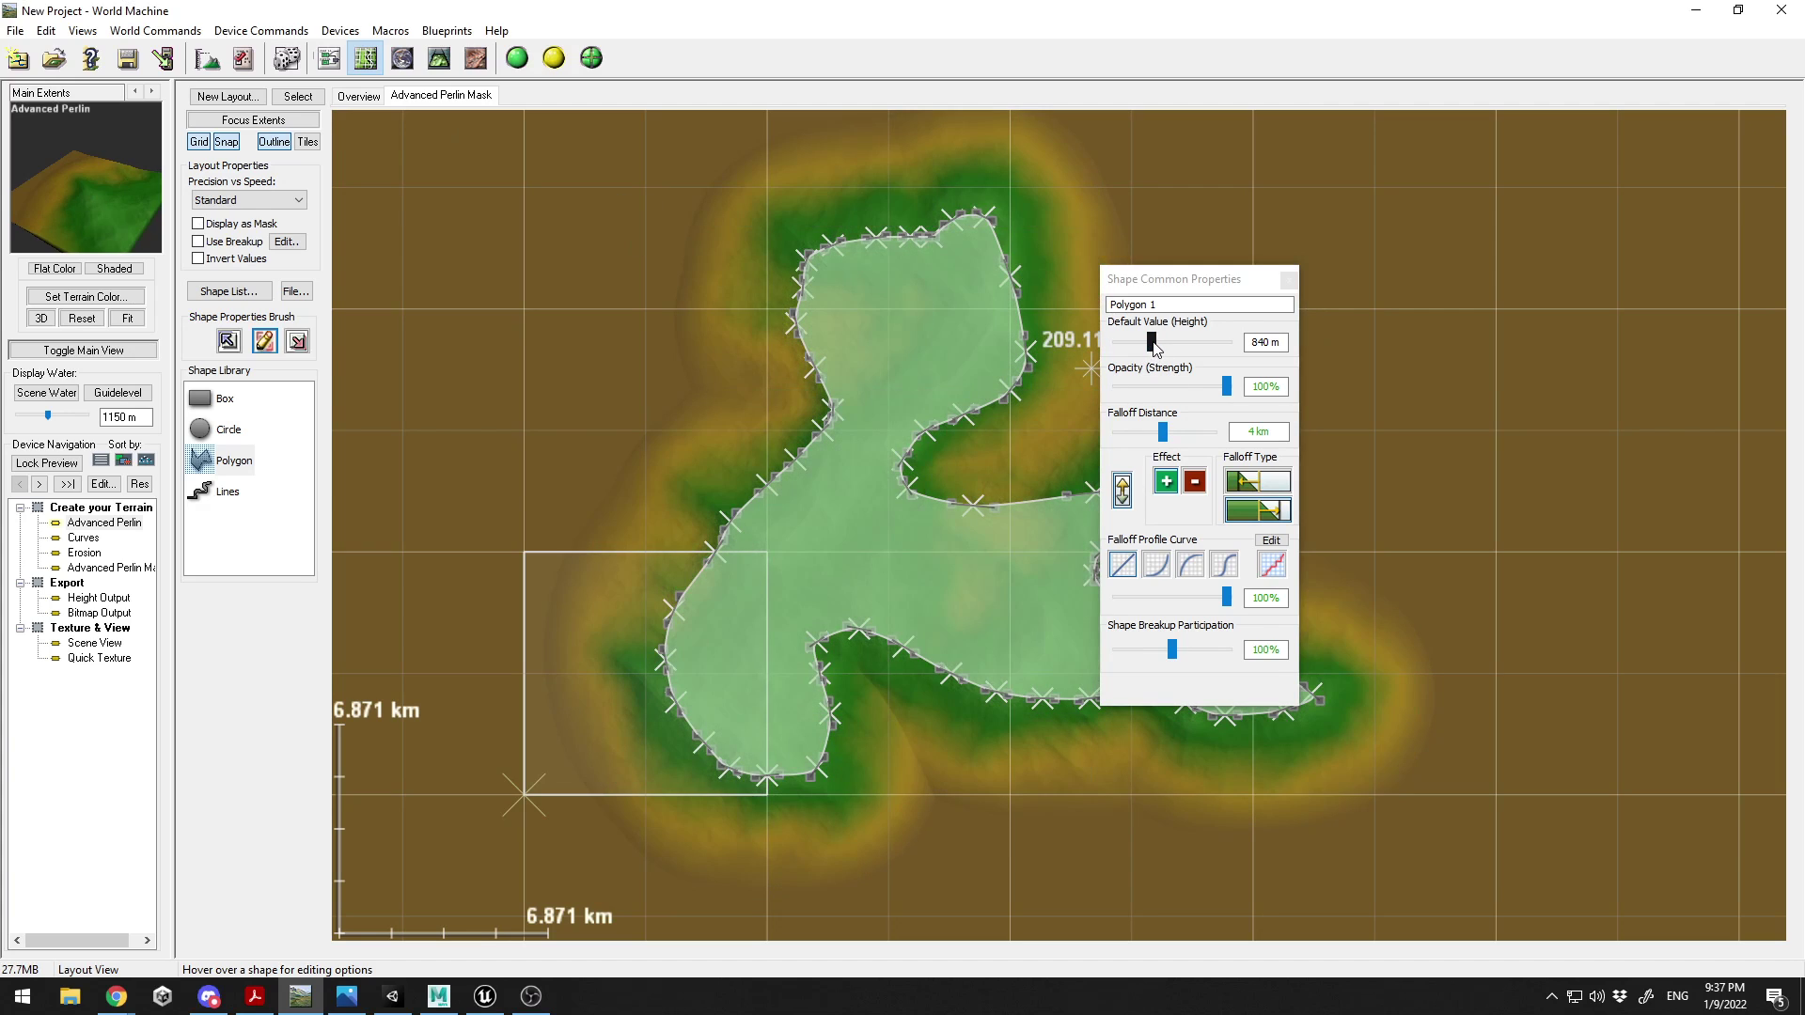
left_click_drag(1151, 342, 1178, 343)
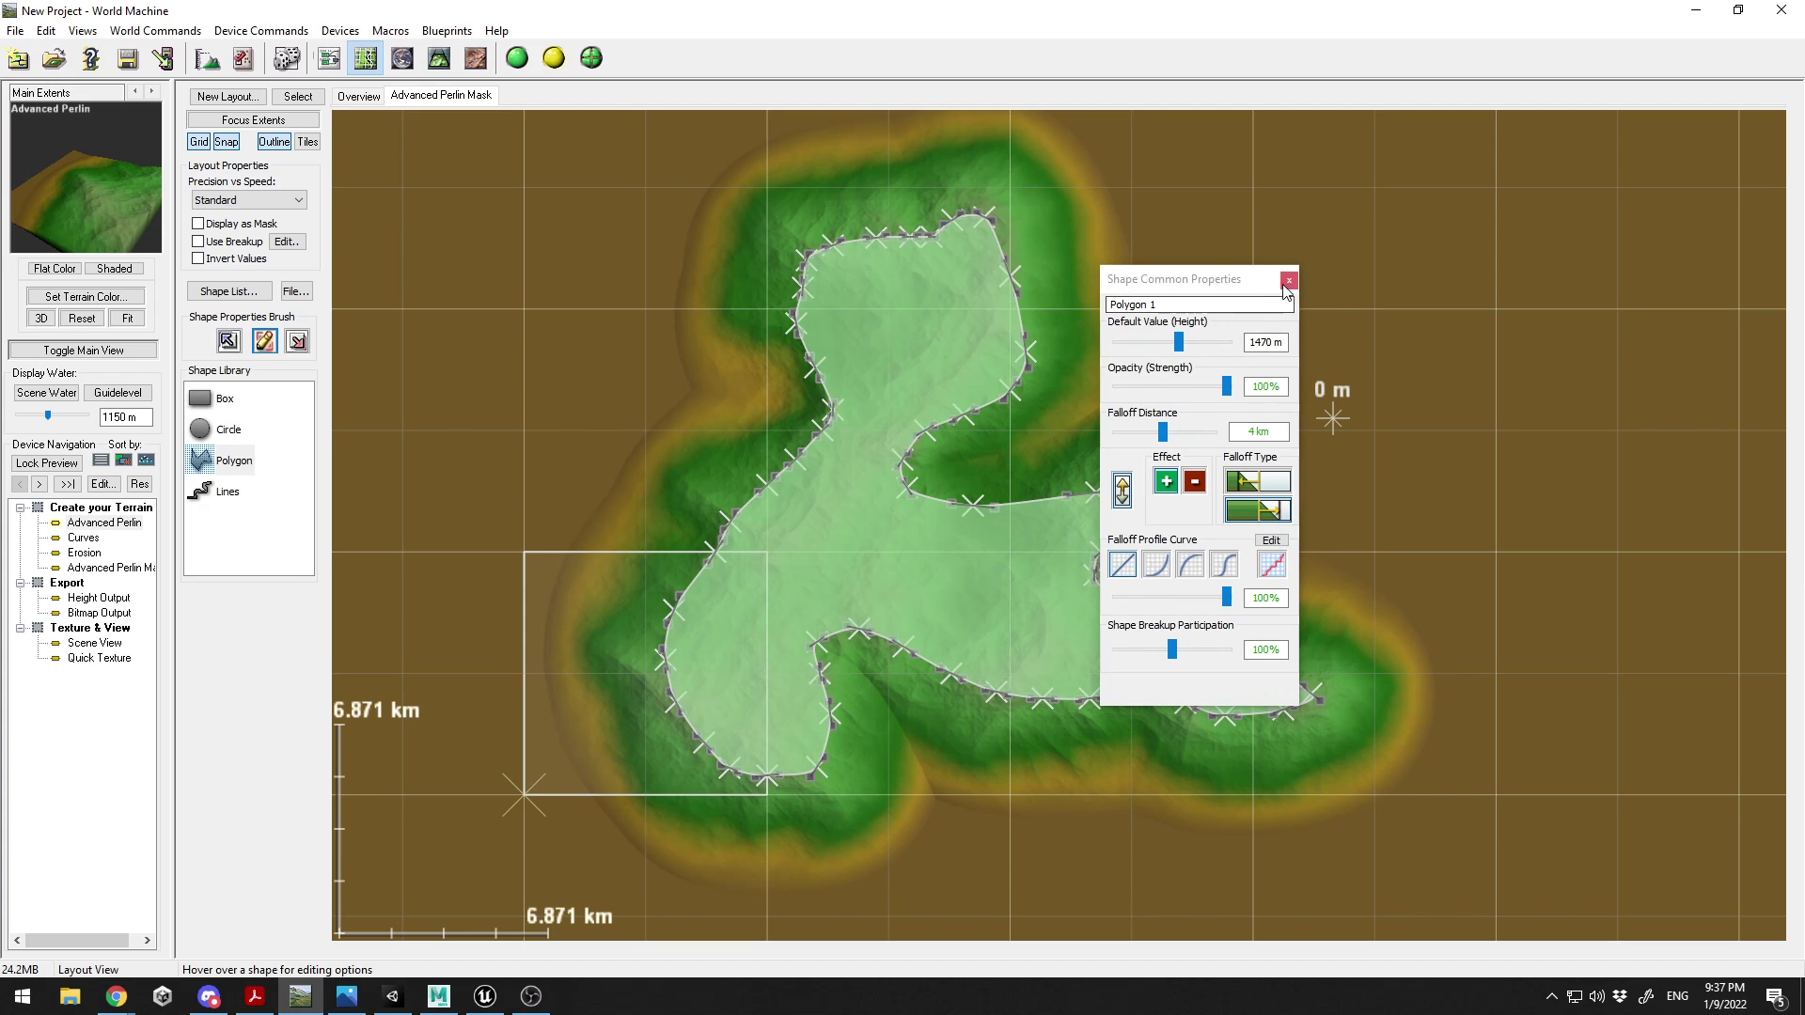
right_click_drag(862, 447, 819, 511)
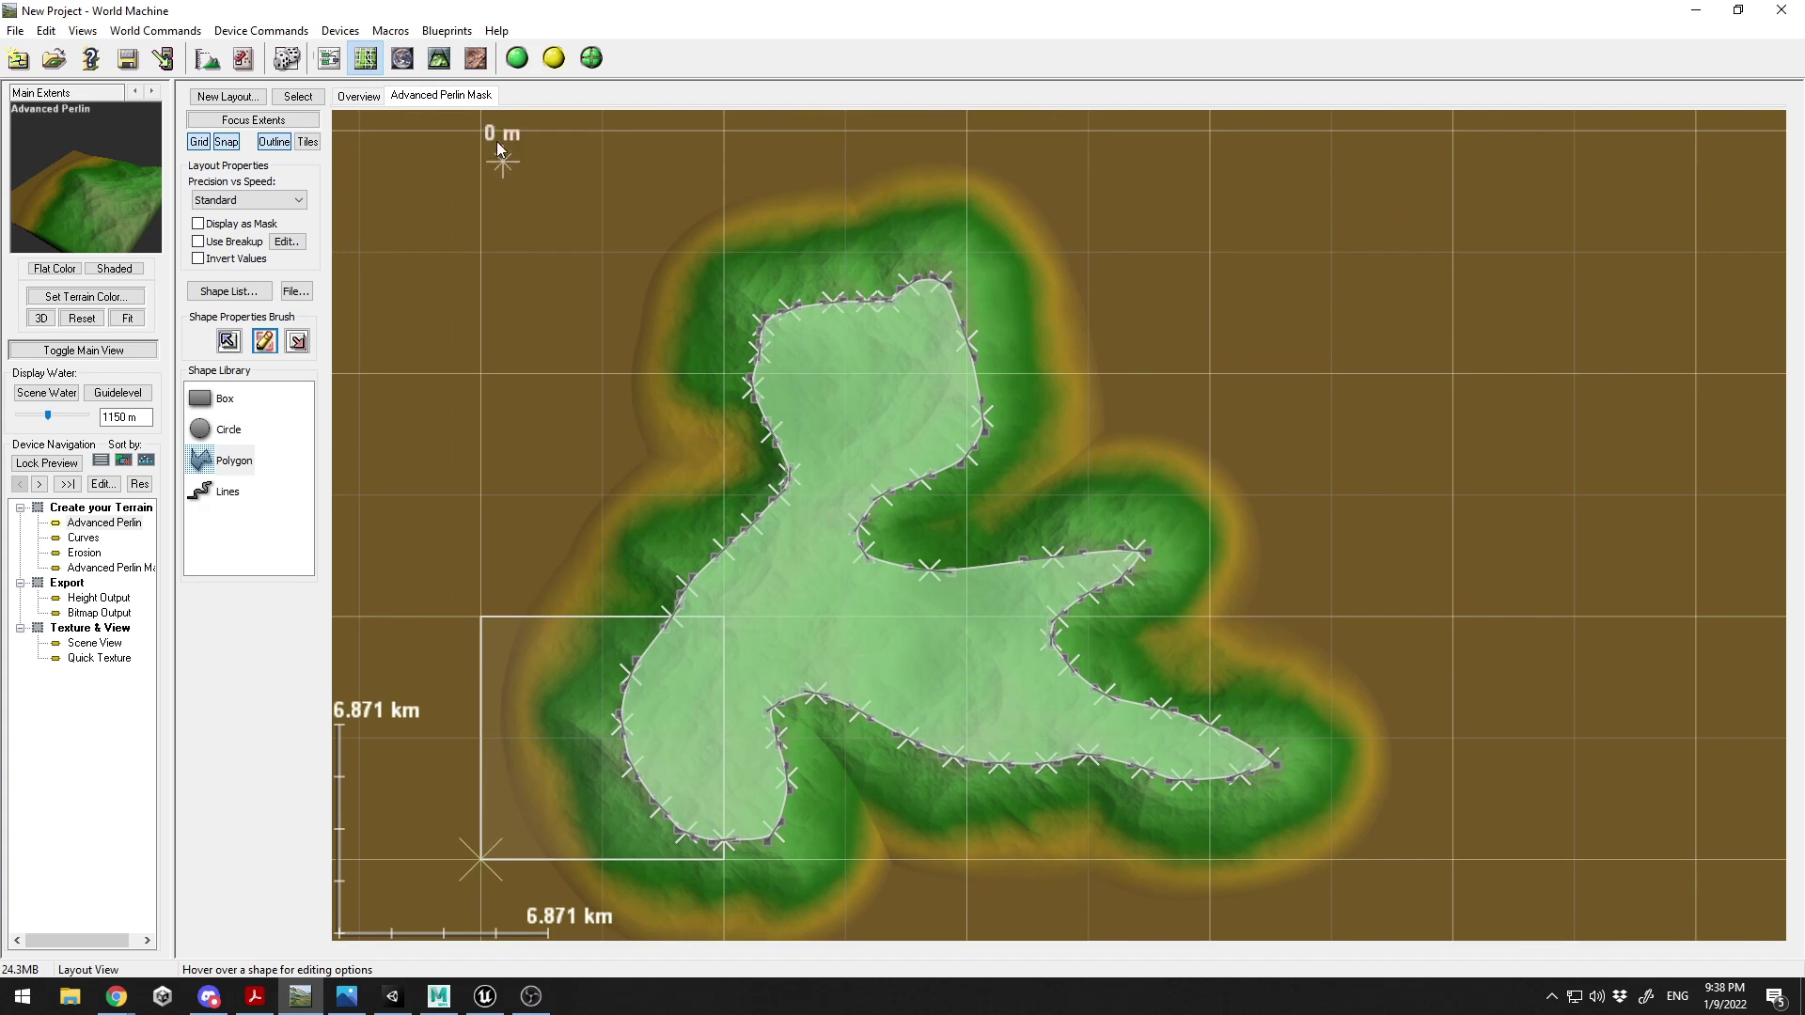
- Set the width and height of the project's main render extents to 32 km
left_click(207, 66)
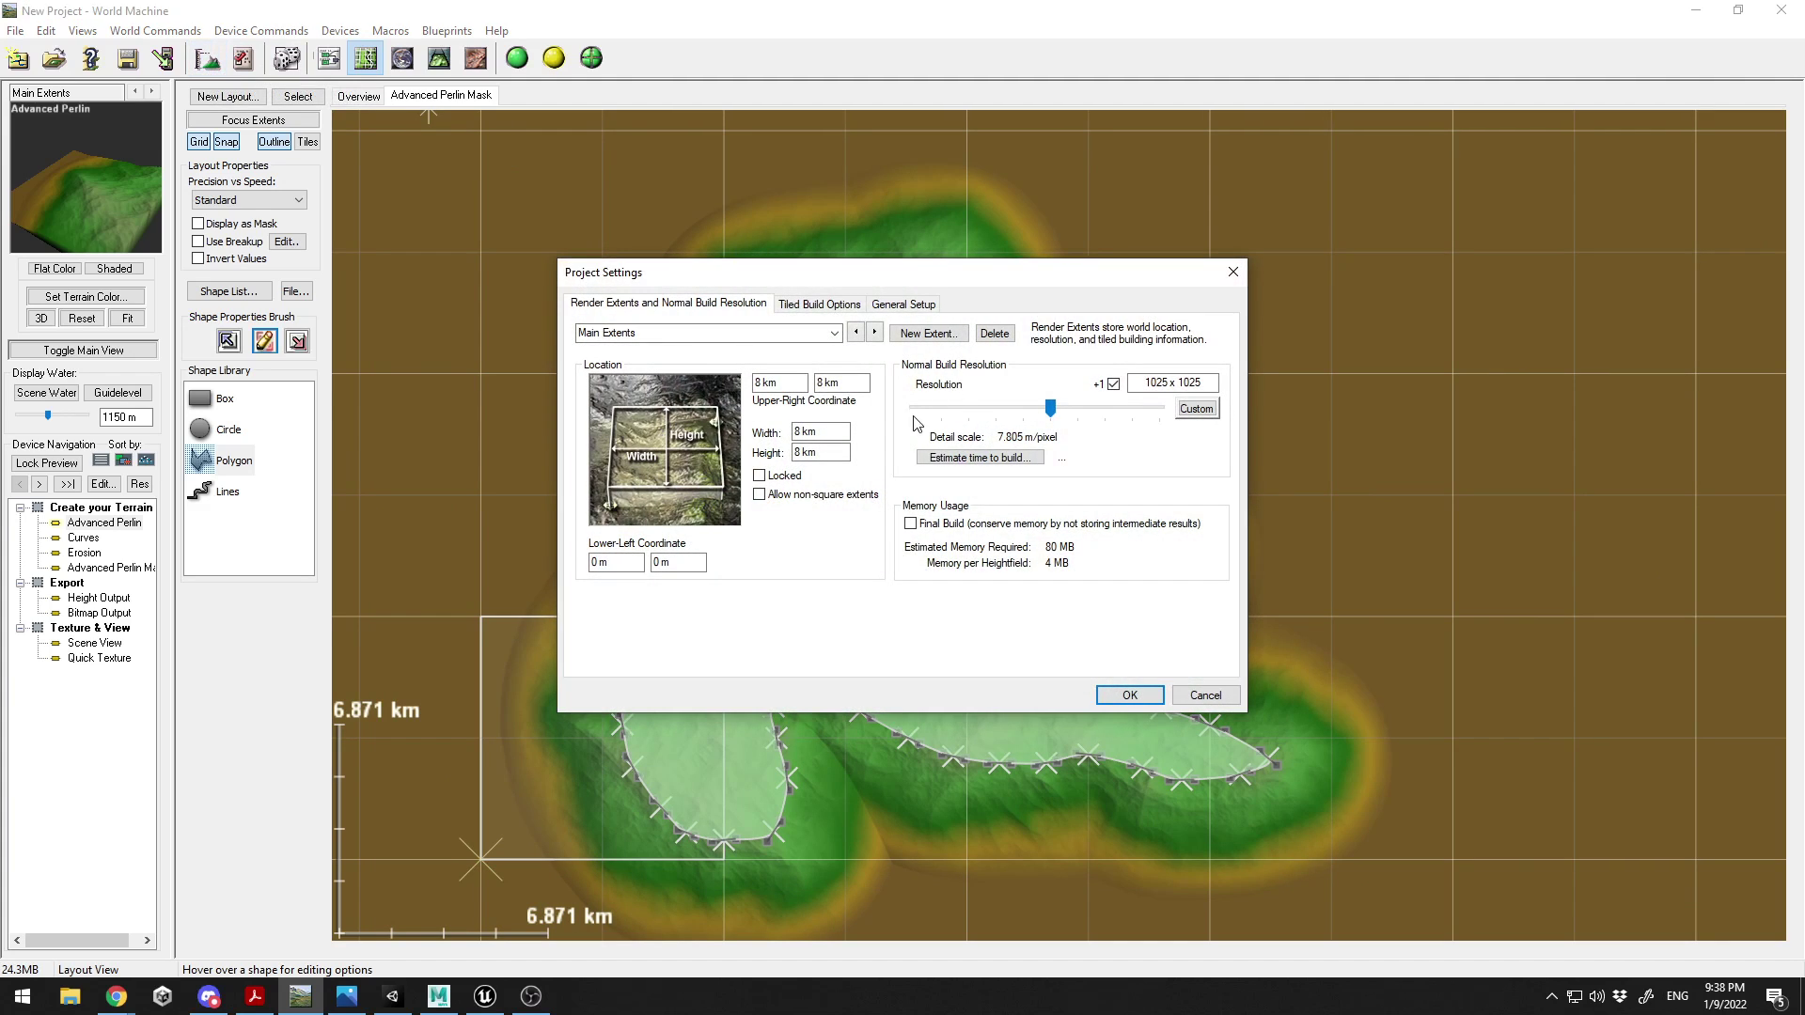
double_click(793, 431)
type("32")
double_click(846, 453)
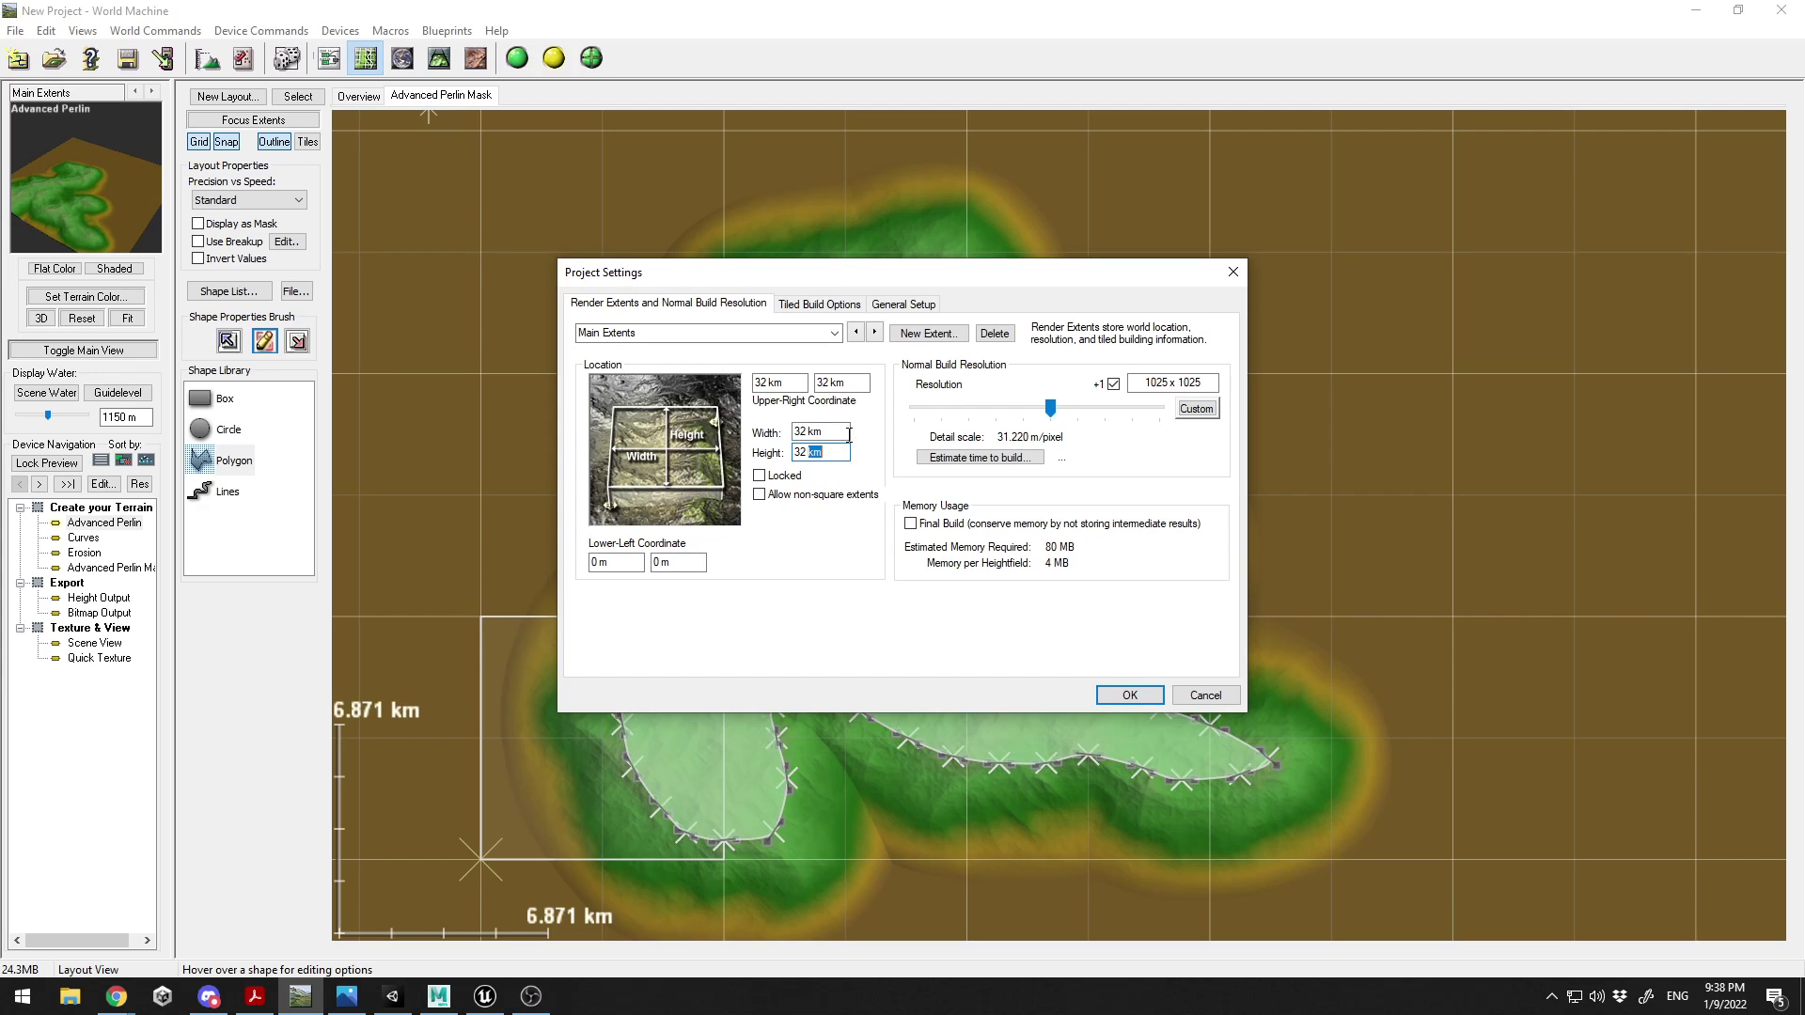
- Try a 56 km width and height for the main extents and return both to 32 km
double_click(803, 432)
type("56")
left_click(842, 454)
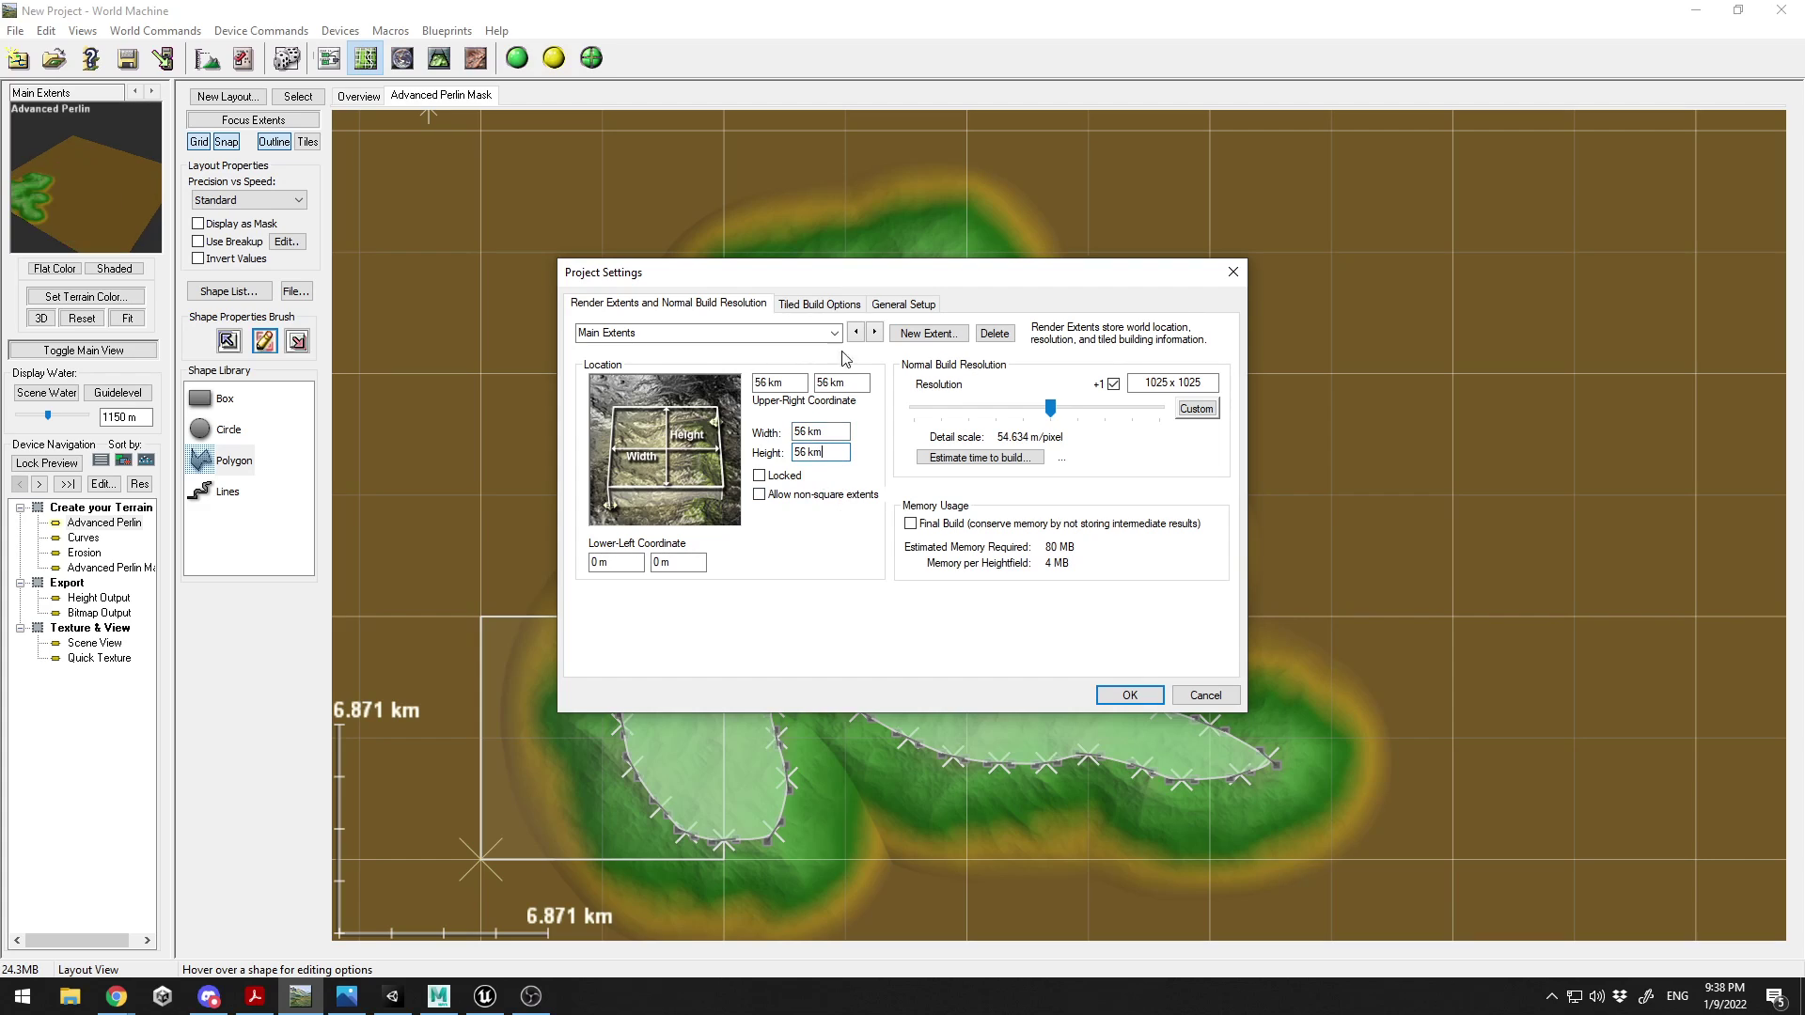
double_click(840, 430)
type("32")
left_click(838, 454)
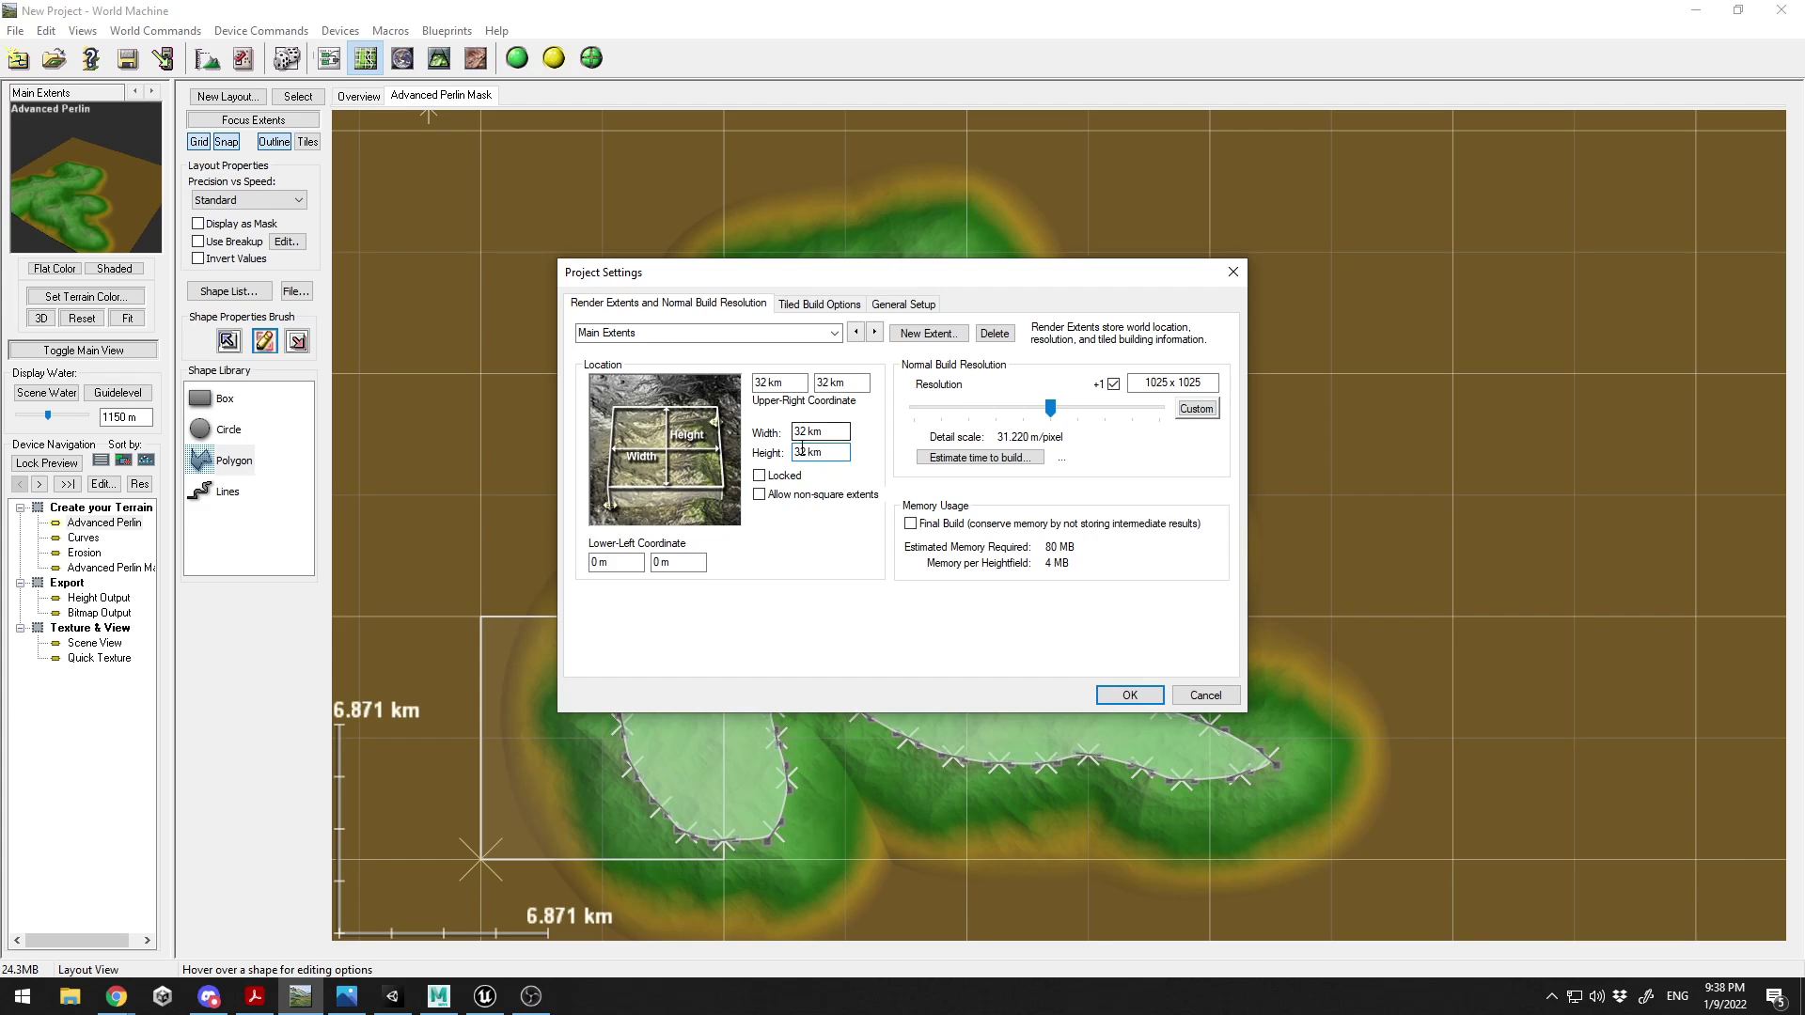
- Enable a custom resolution for the normal build of the main extents
left_click(116, 997)
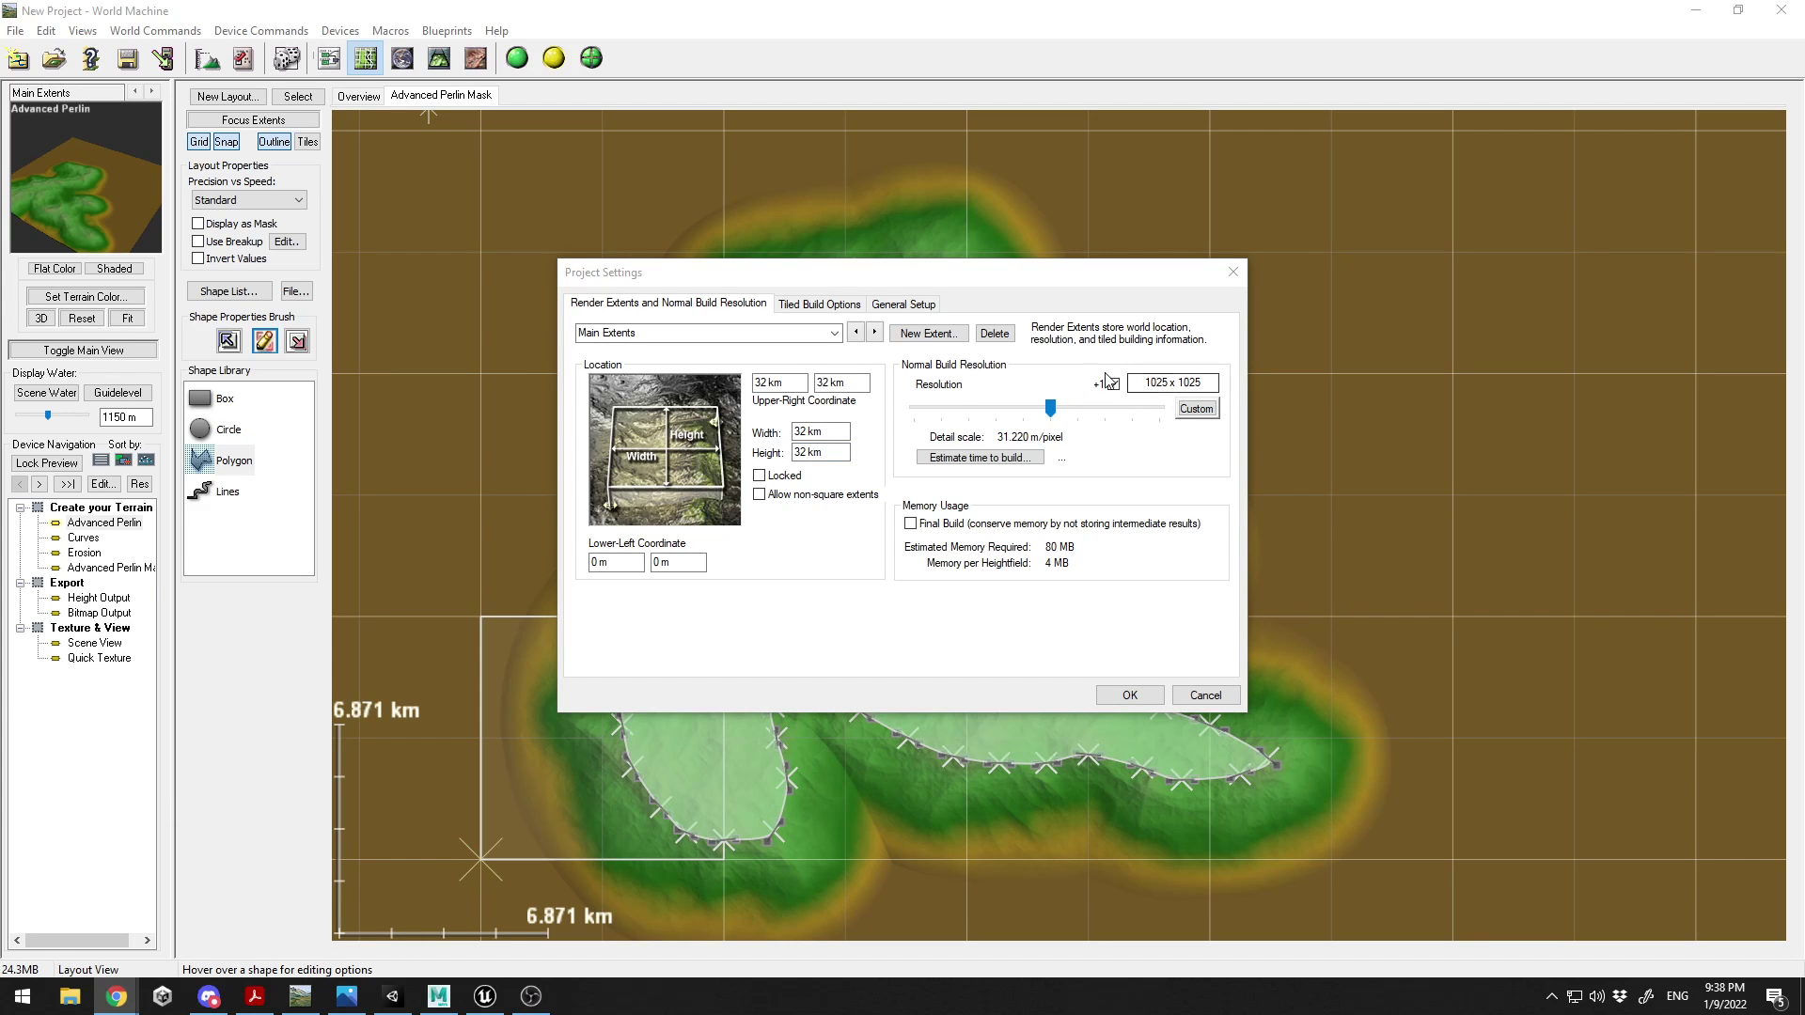
left_click(1195, 414)
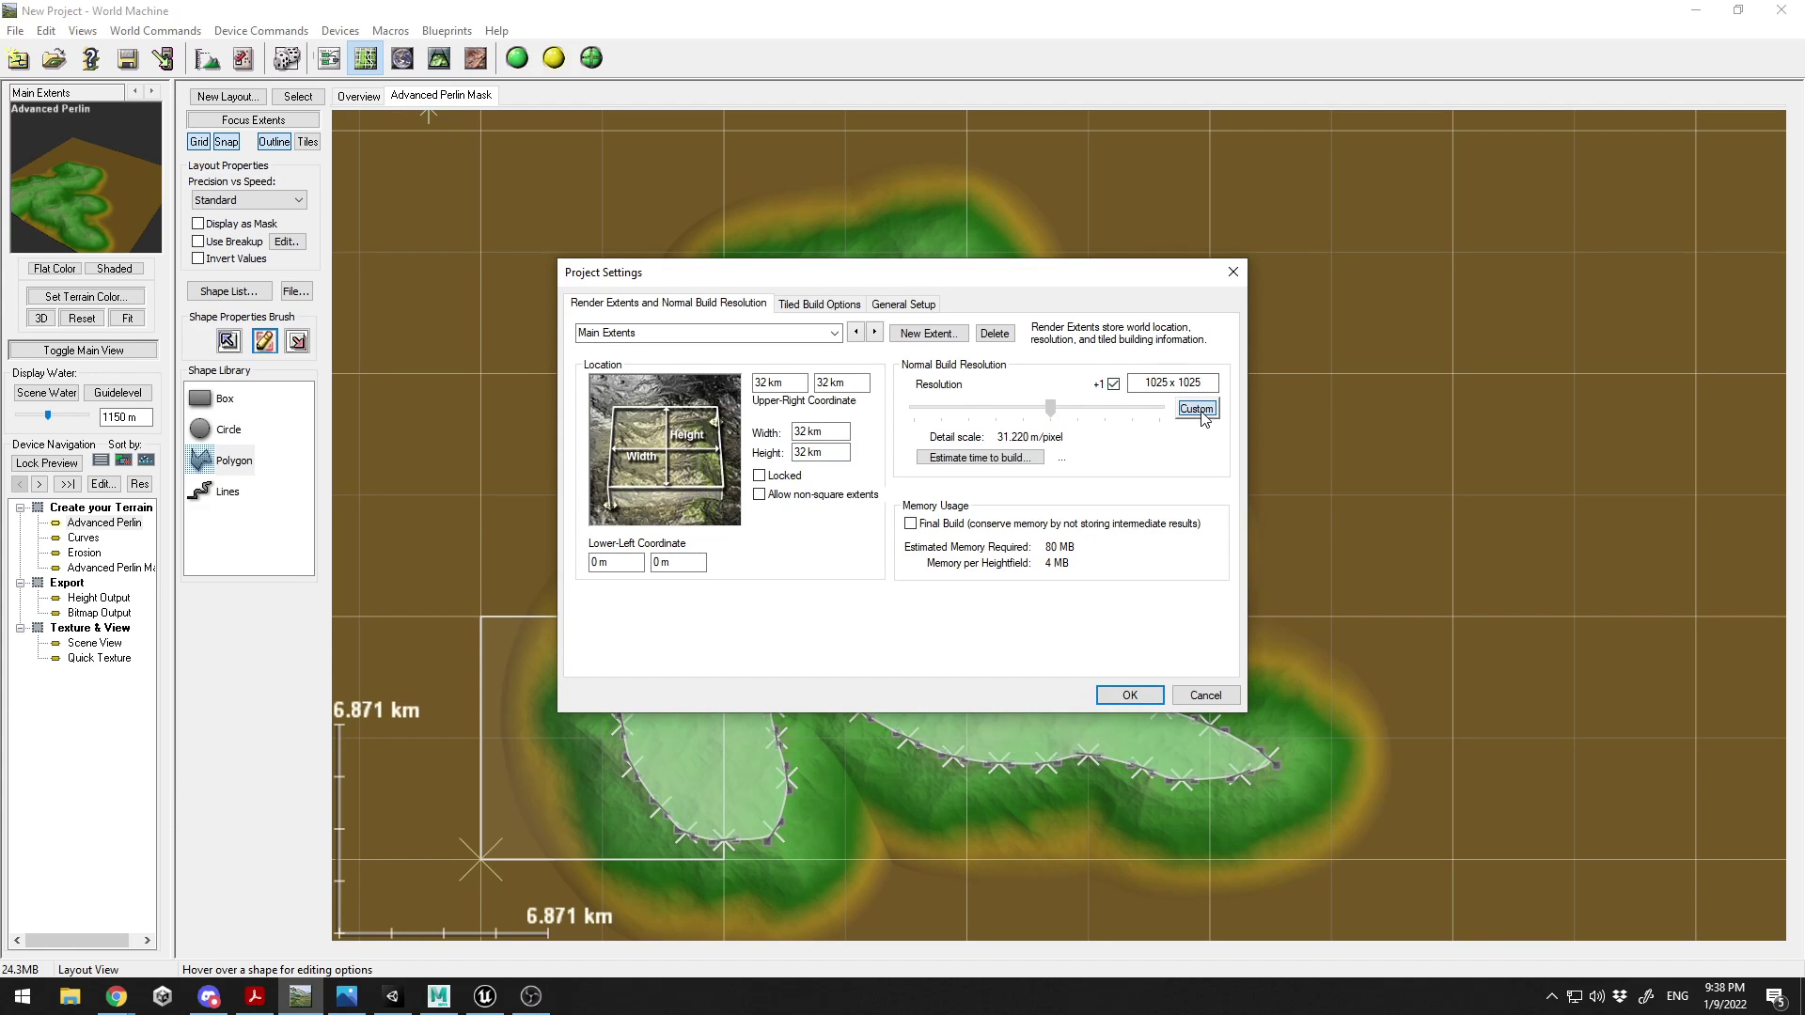
left_click(1195, 414)
- Switch to the browser and examine the recommended landscape sizes in the Landscape Technical Guide, especially the single-section 1009x1009 row
key("alt+Tab")
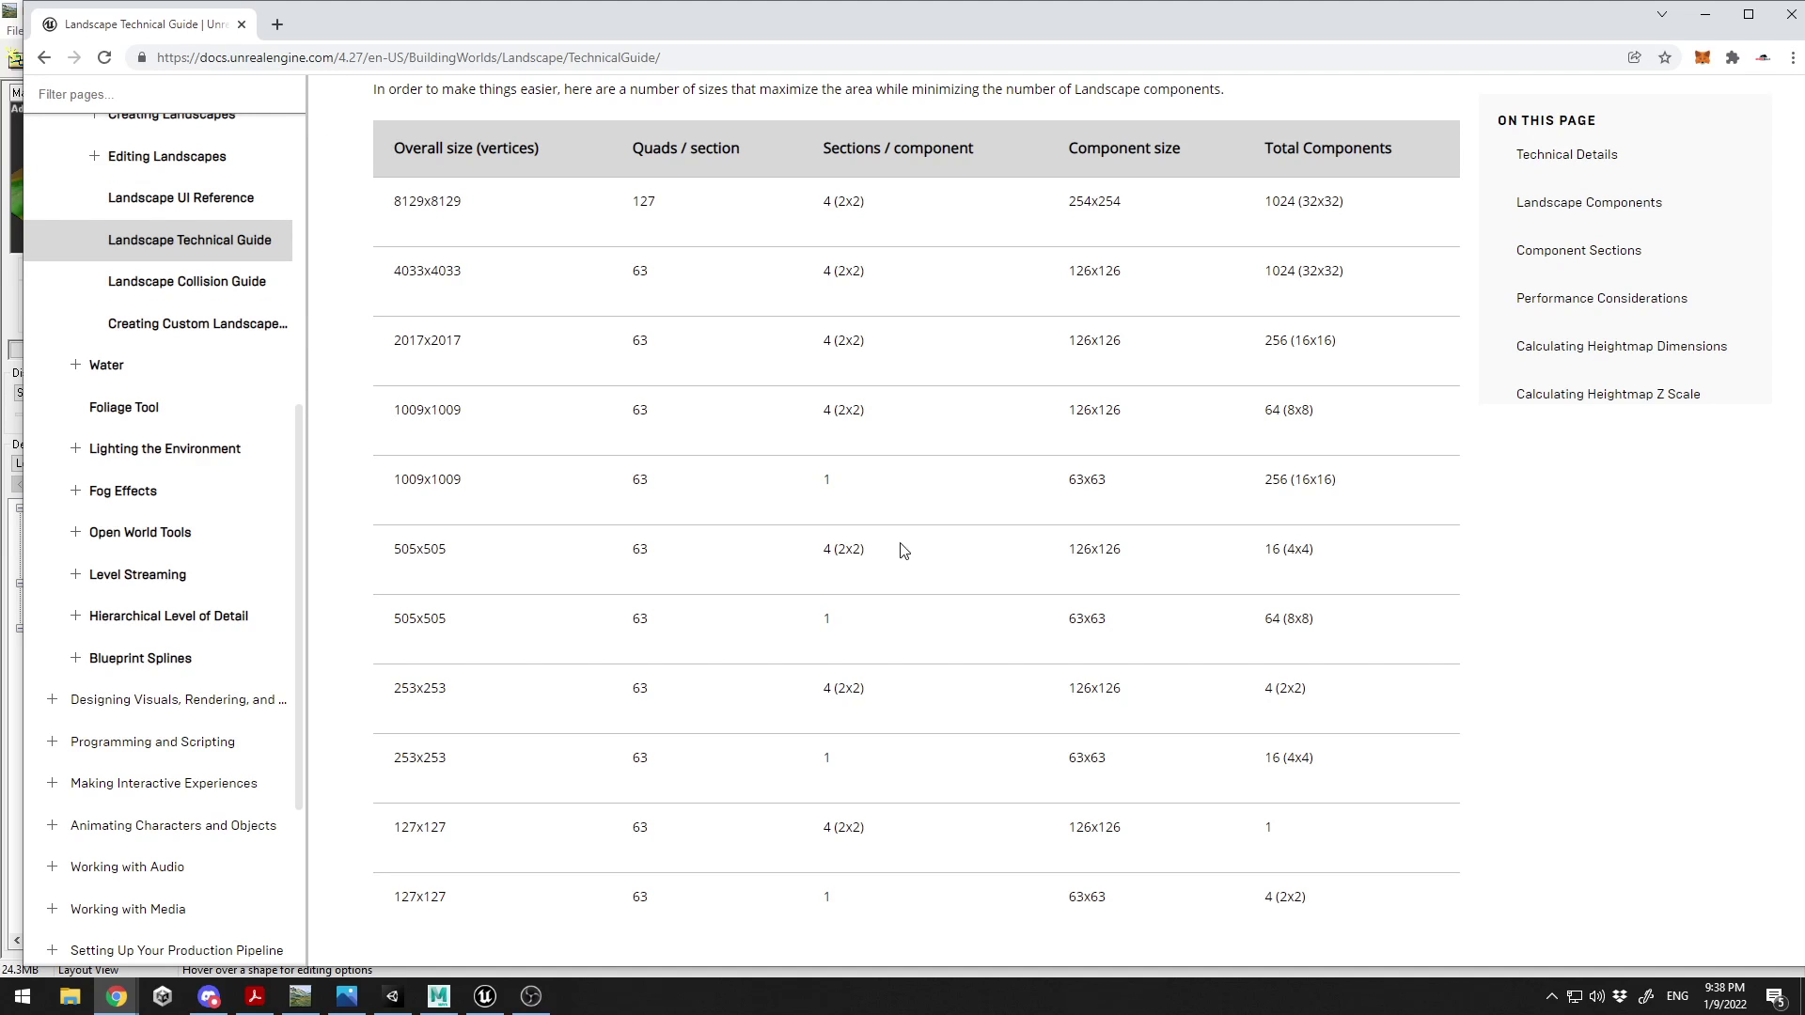
left_click_drag(393, 147, 519, 172)
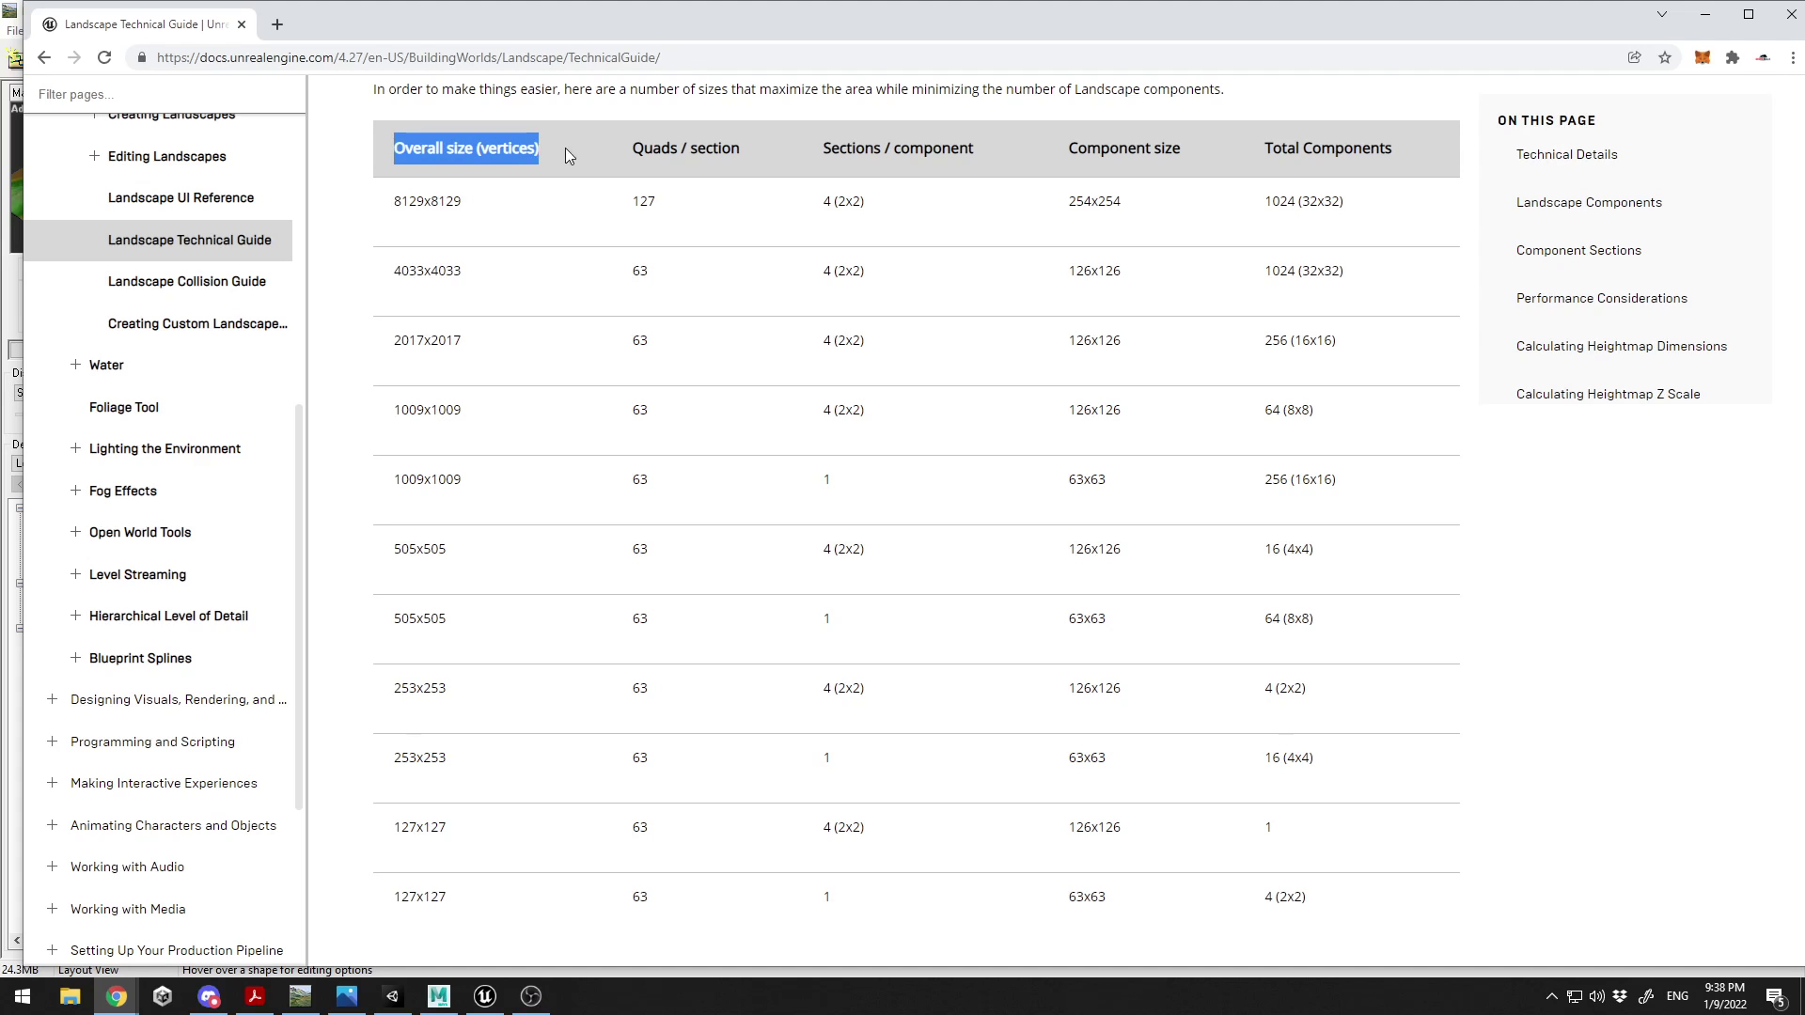
left_click(1100, 237)
left_click_drag(381, 484, 467, 483)
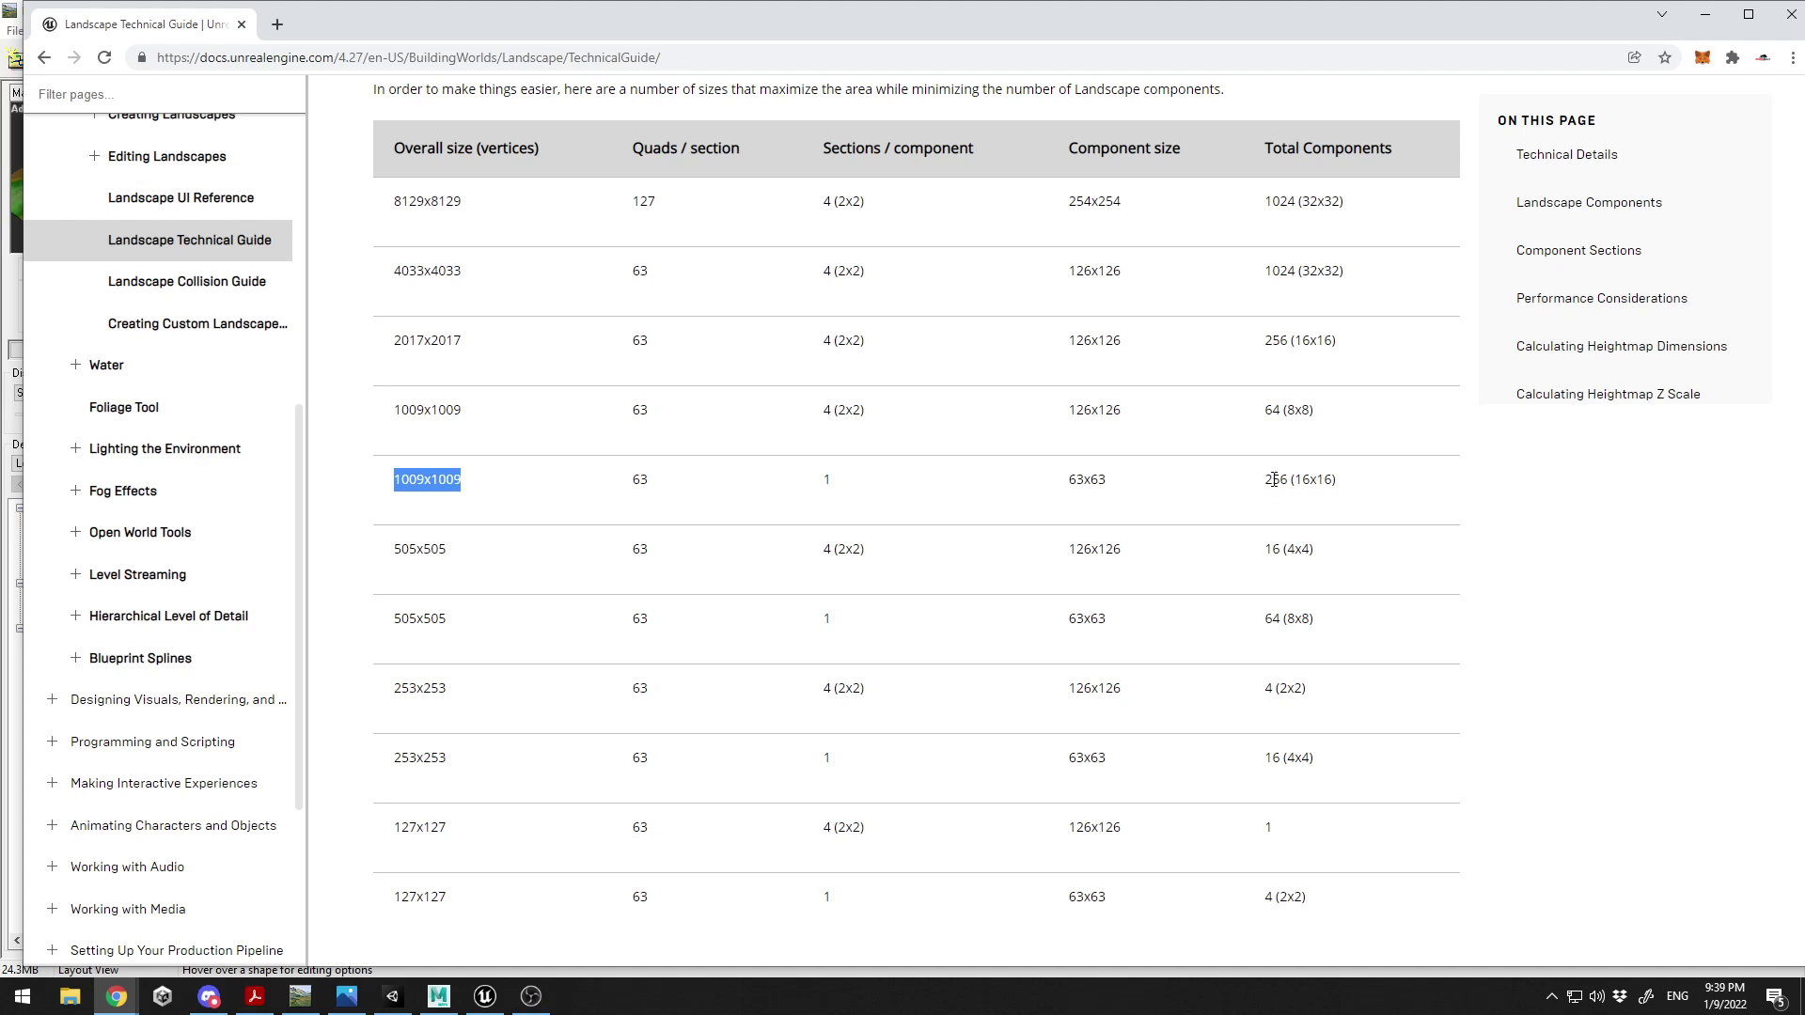
double_click(1555, 29)
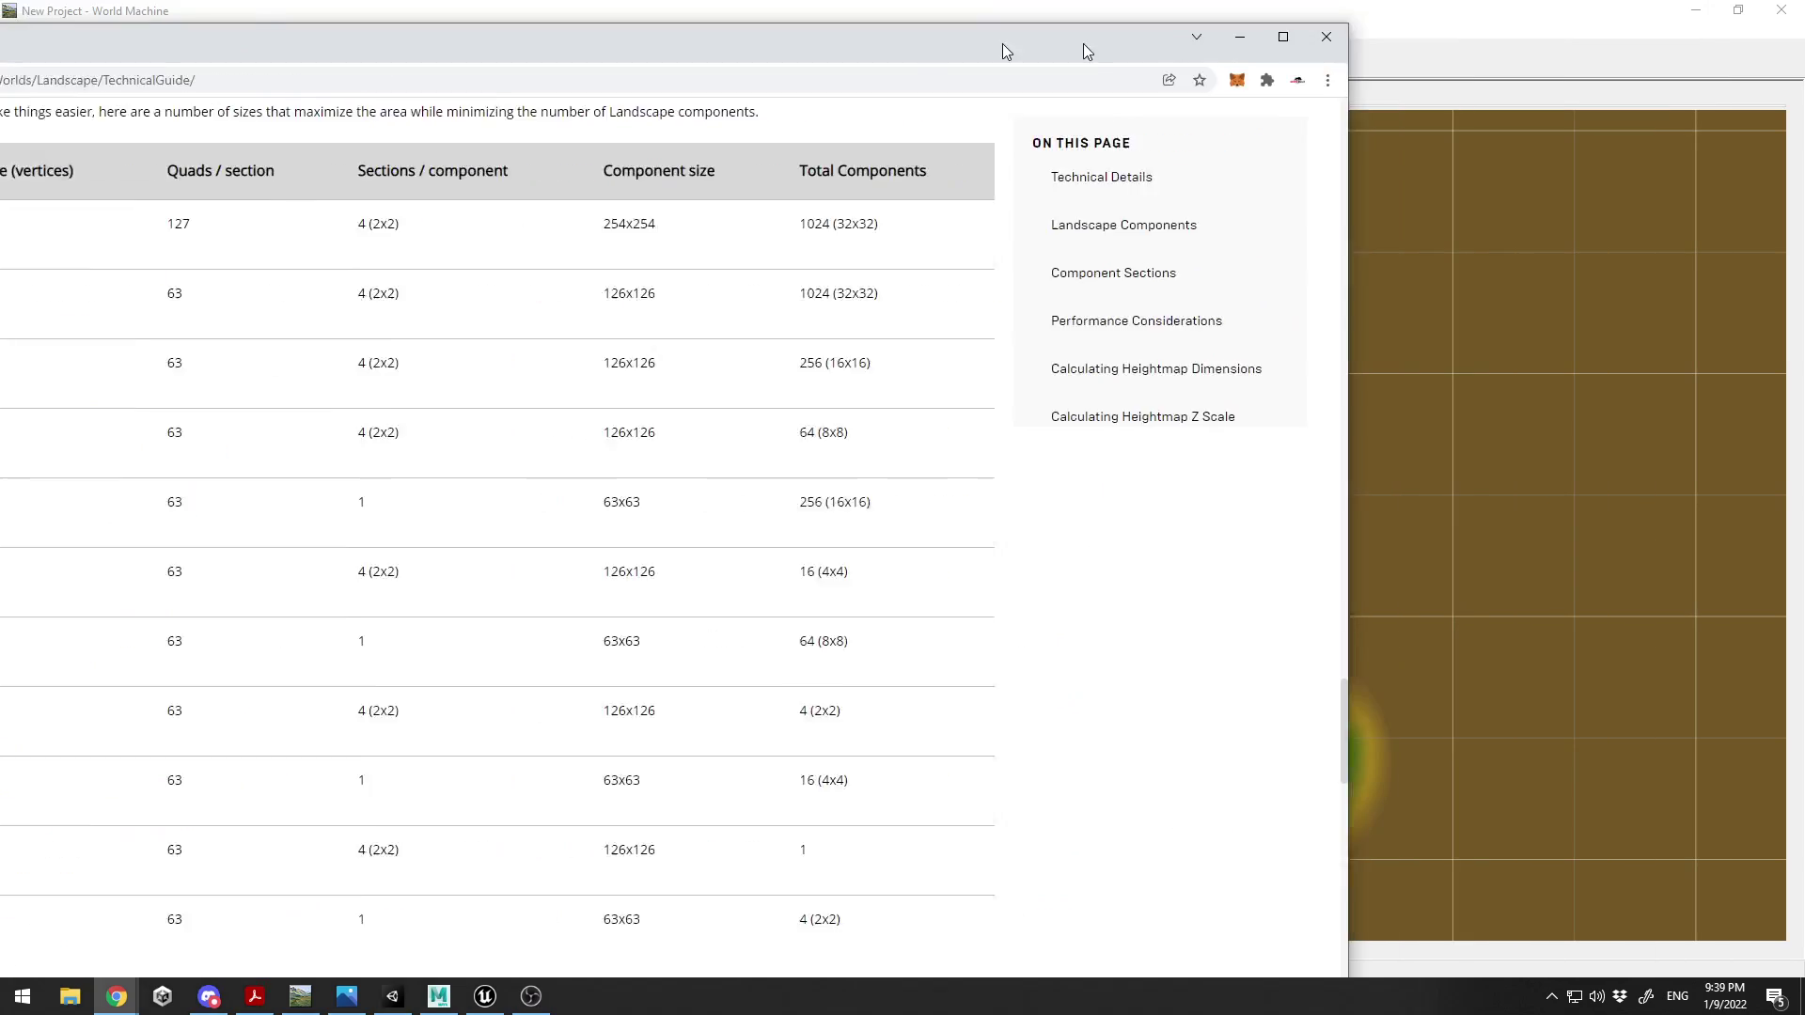
left_click(1554, 26)
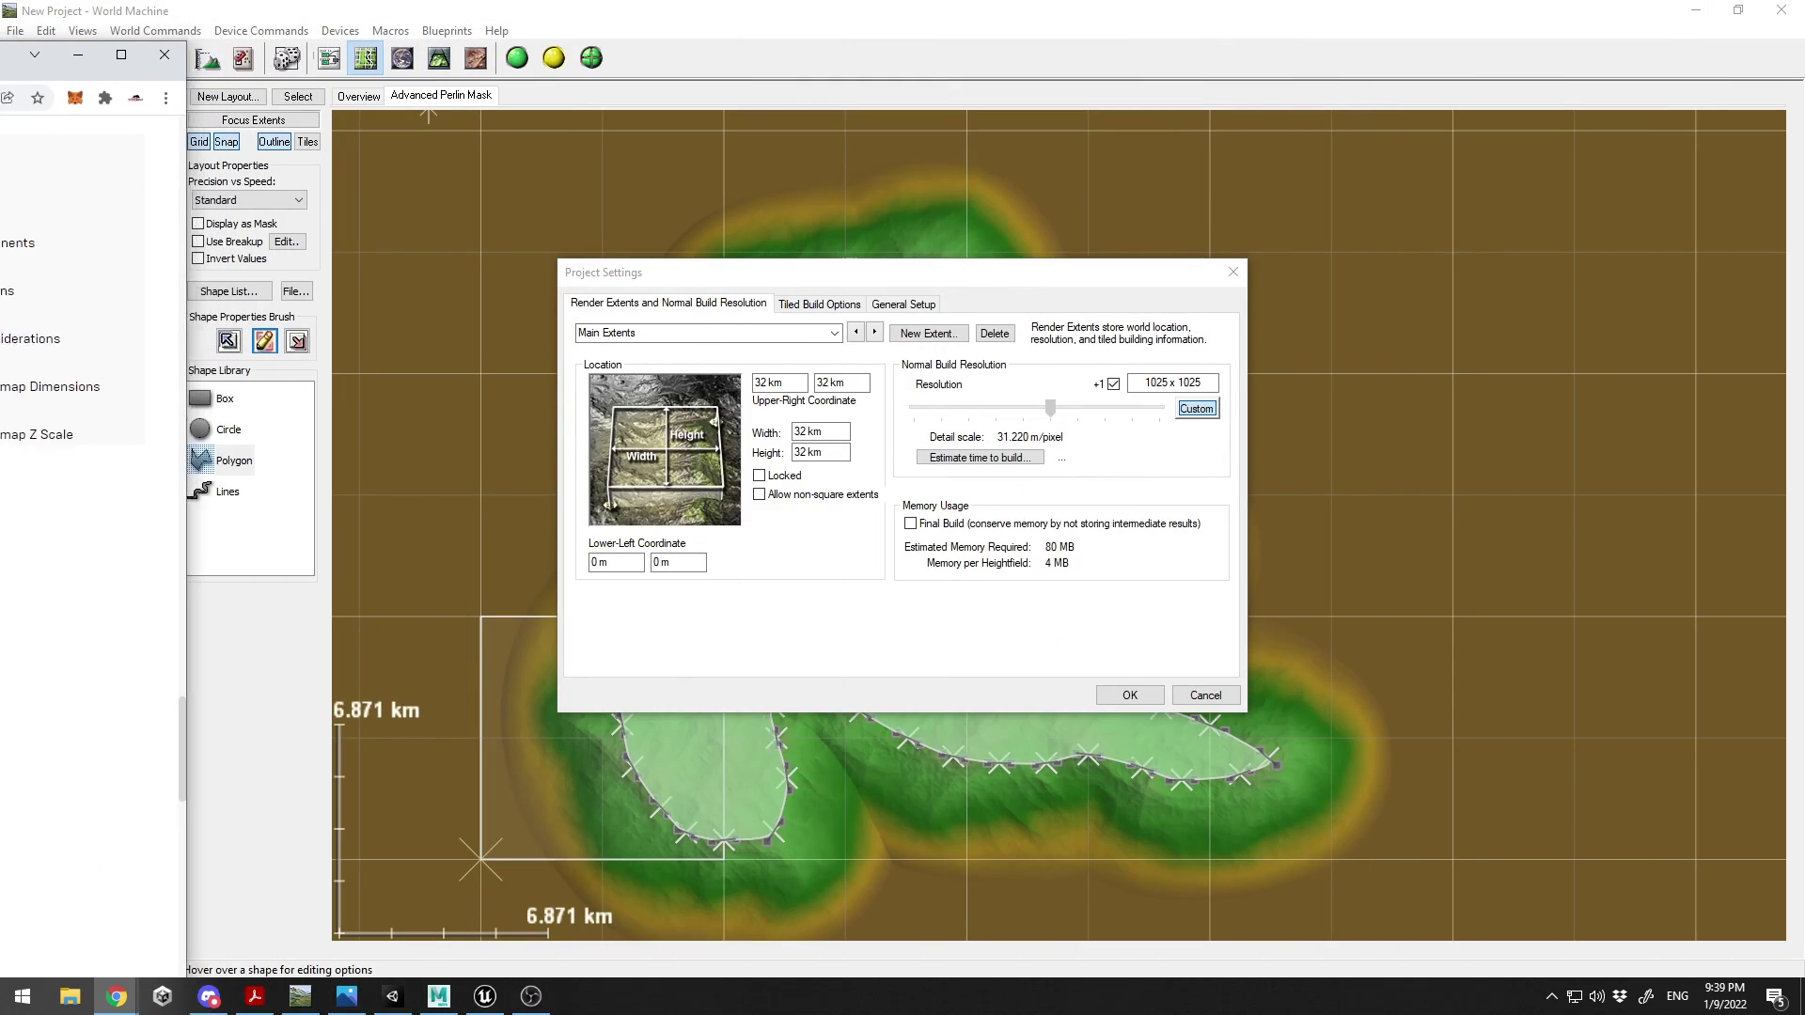
- Set the normal build resolution to 1009 in the World Machine project settings
double_click(1181, 382)
type("100")
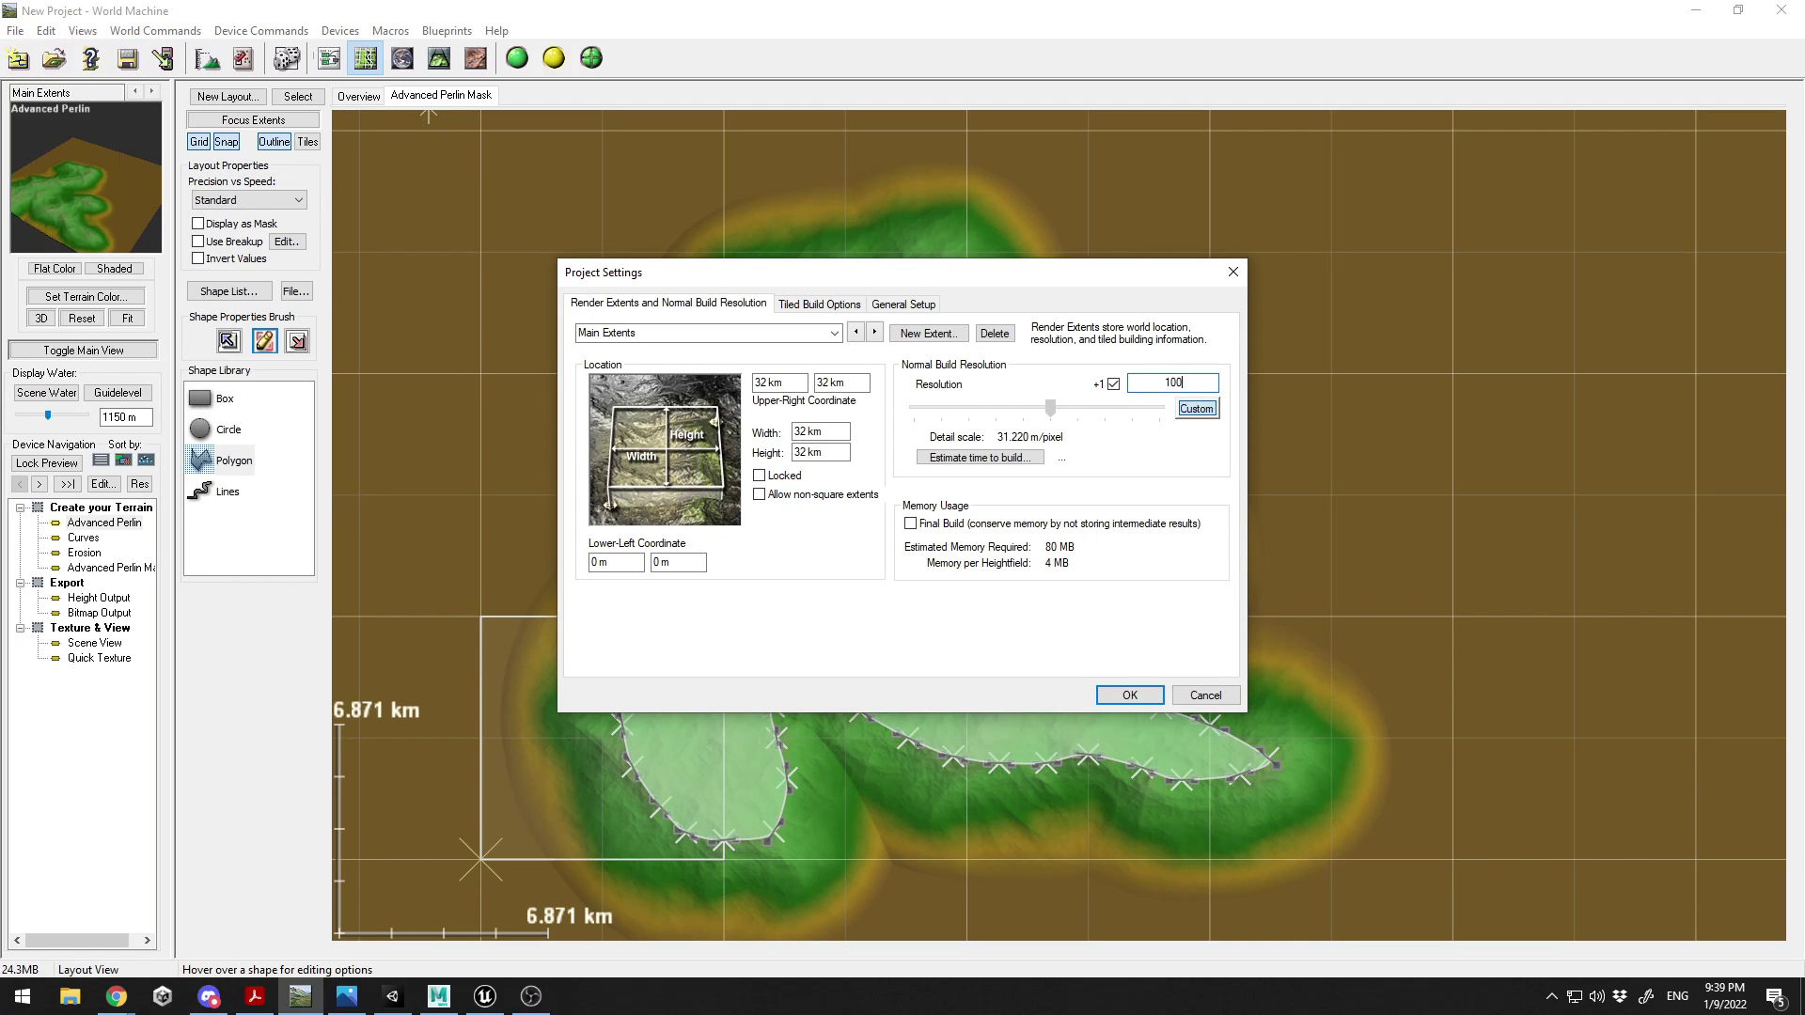
type("9")
key("Tab")
- Enable a custom tiles-per-side value in the tiled build options and open the Windows Calculator
left_click(788, 310)
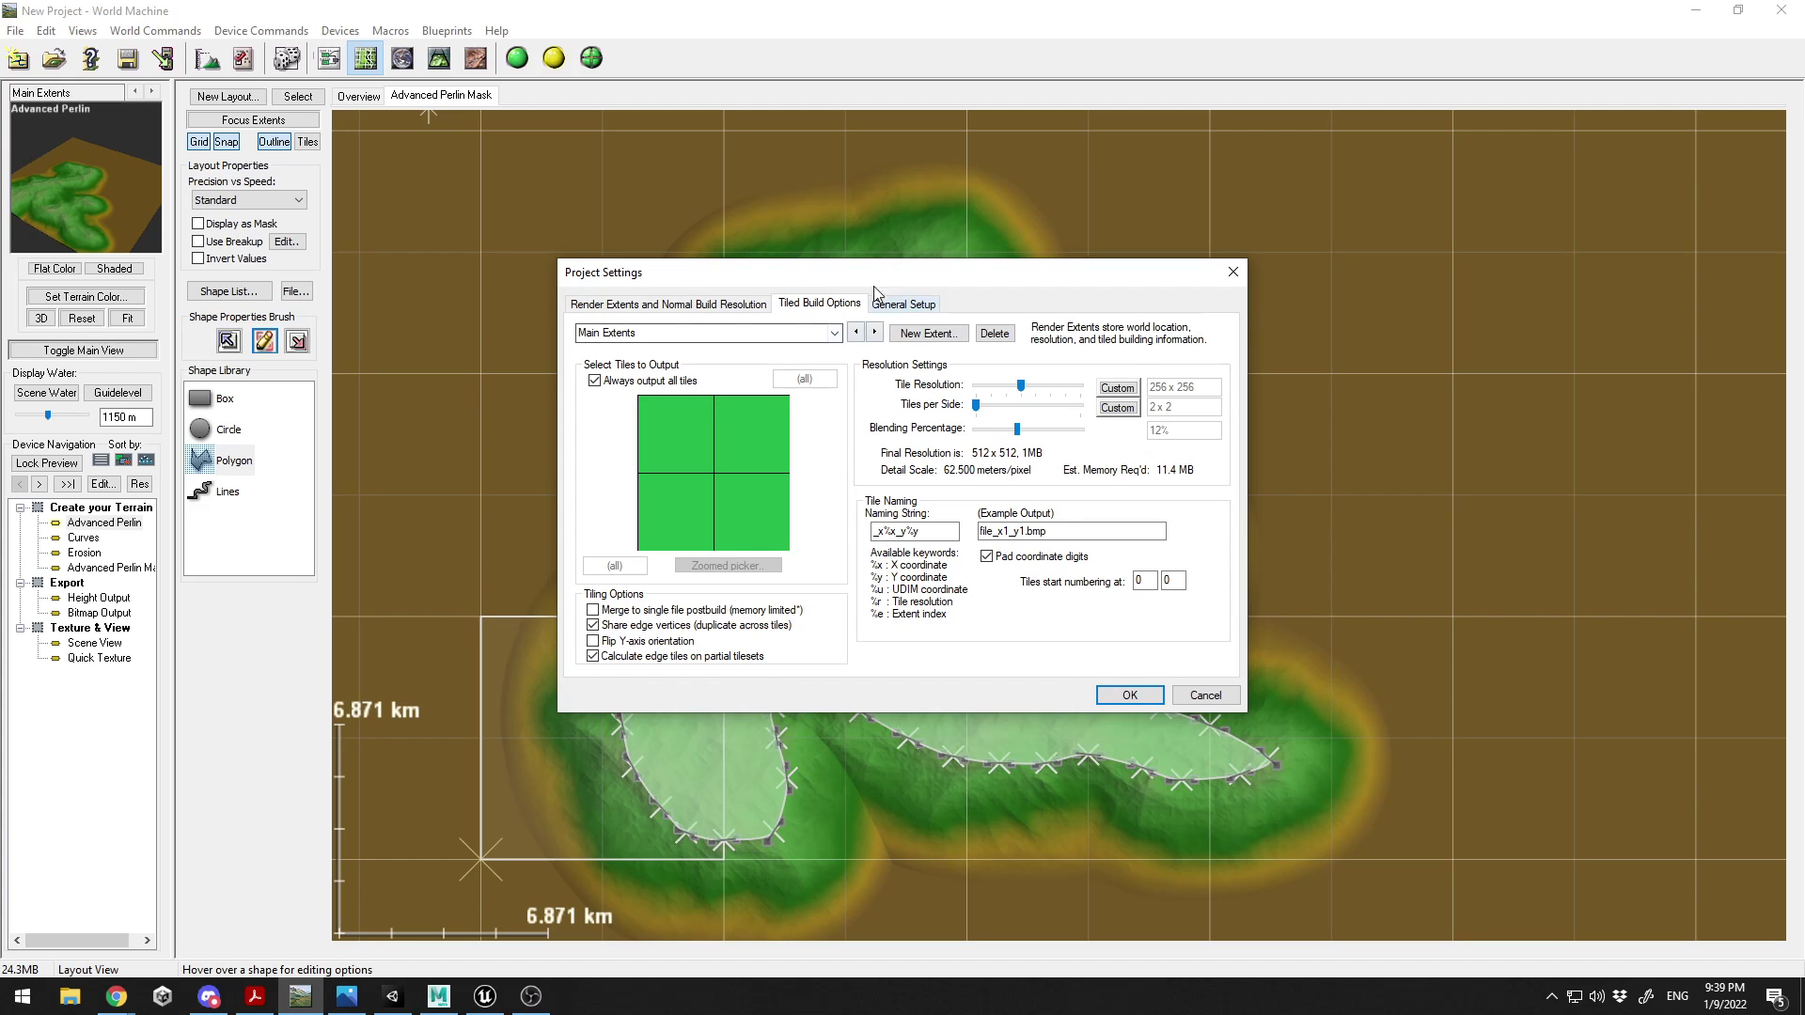
left_click(1117, 407)
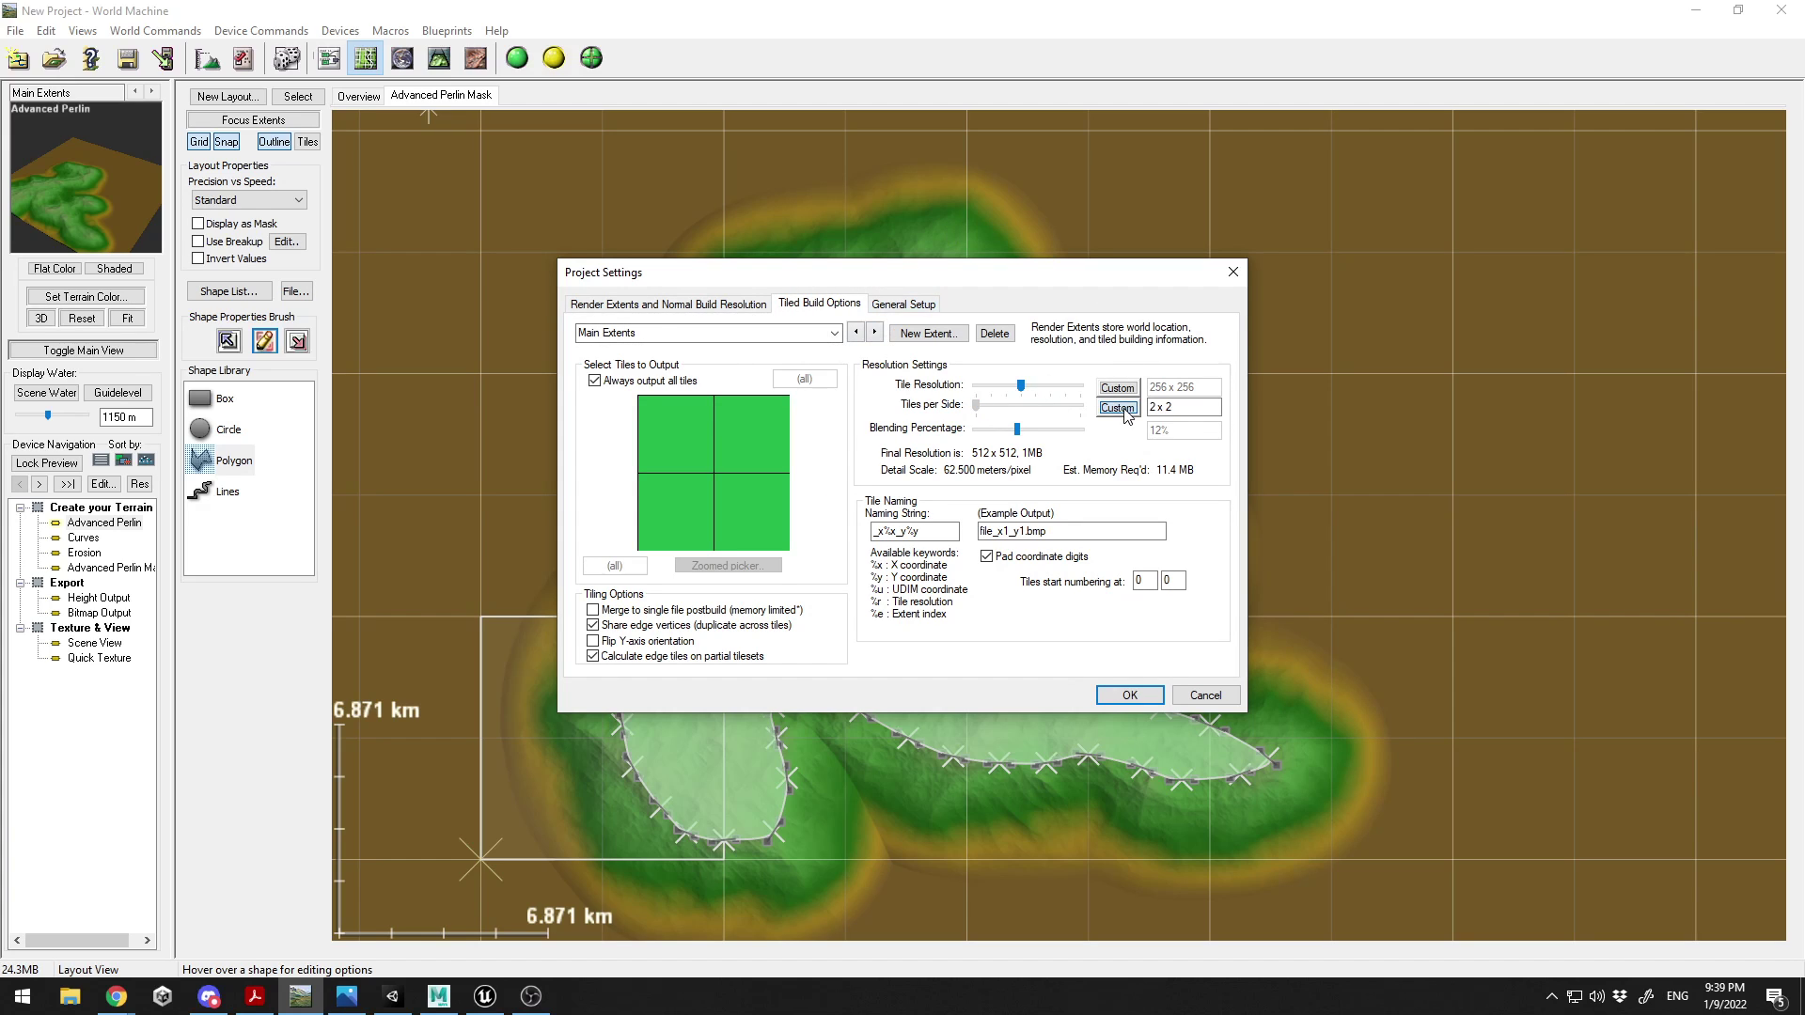
left_click(20, 996)
type("ca")
key("Return")
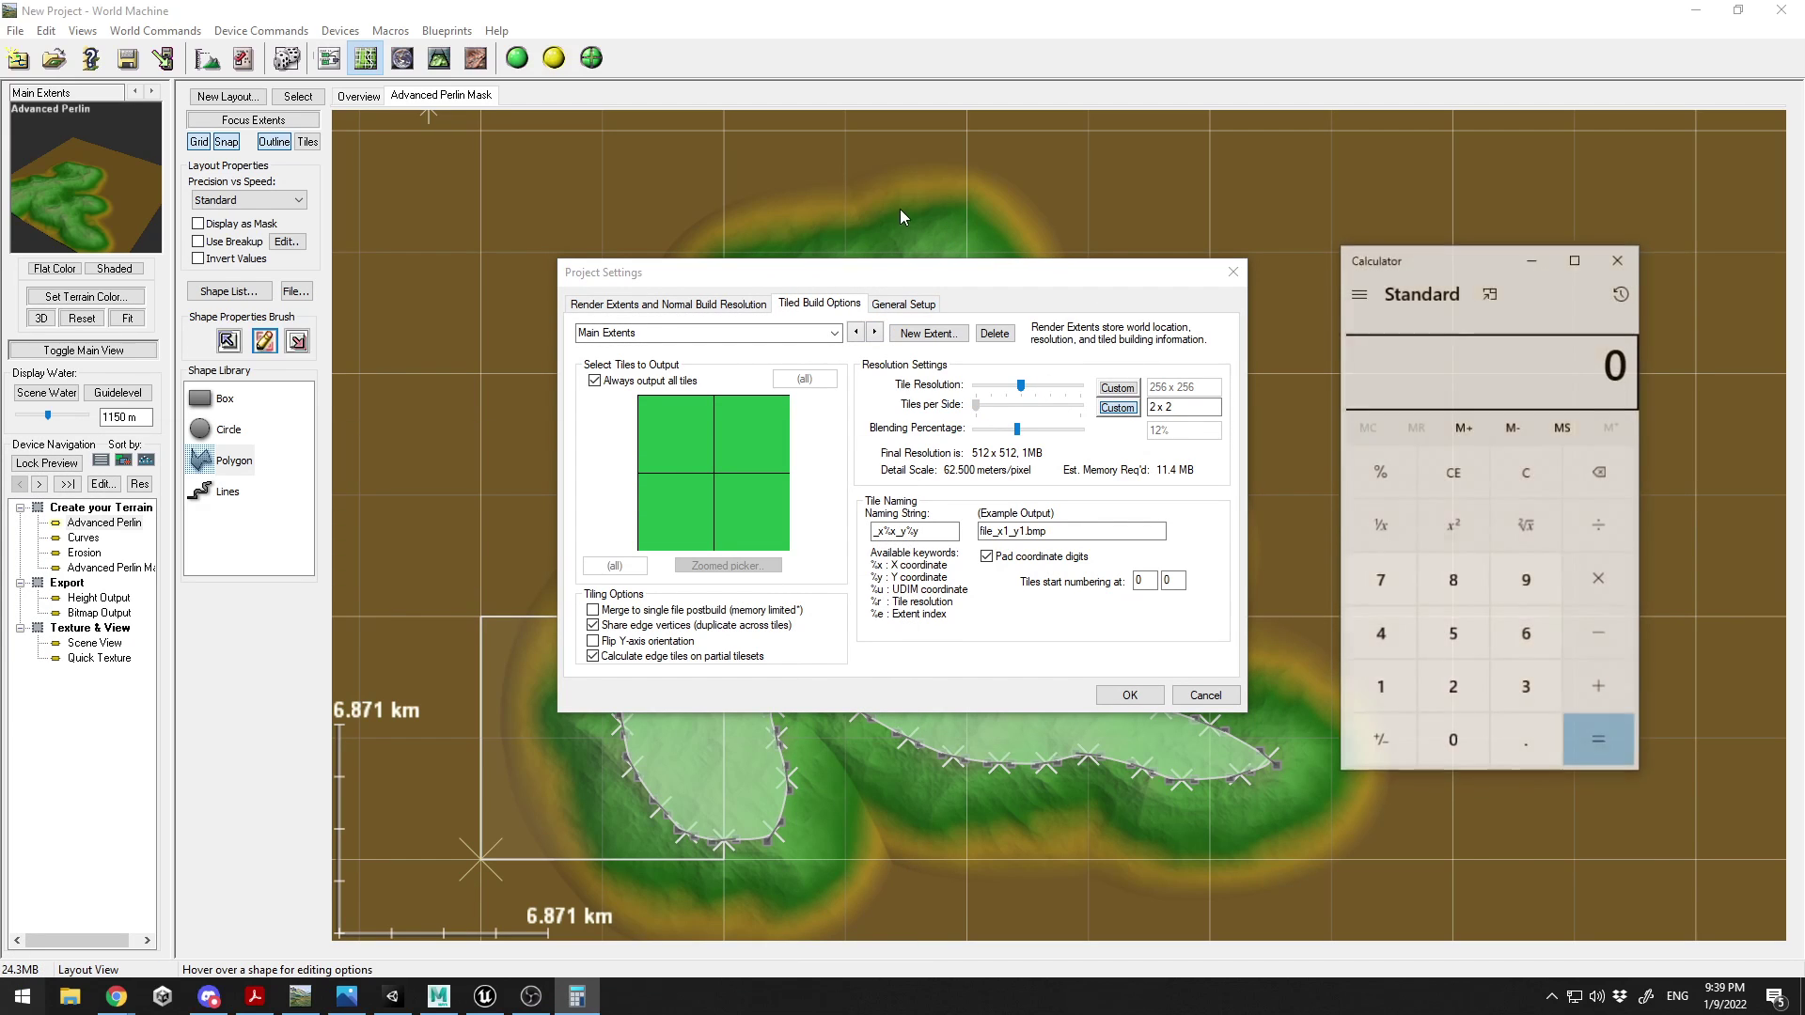
- Set the tiled build to 8 x 8 tiles per side and confirm the project settings
left_click(977, 408)
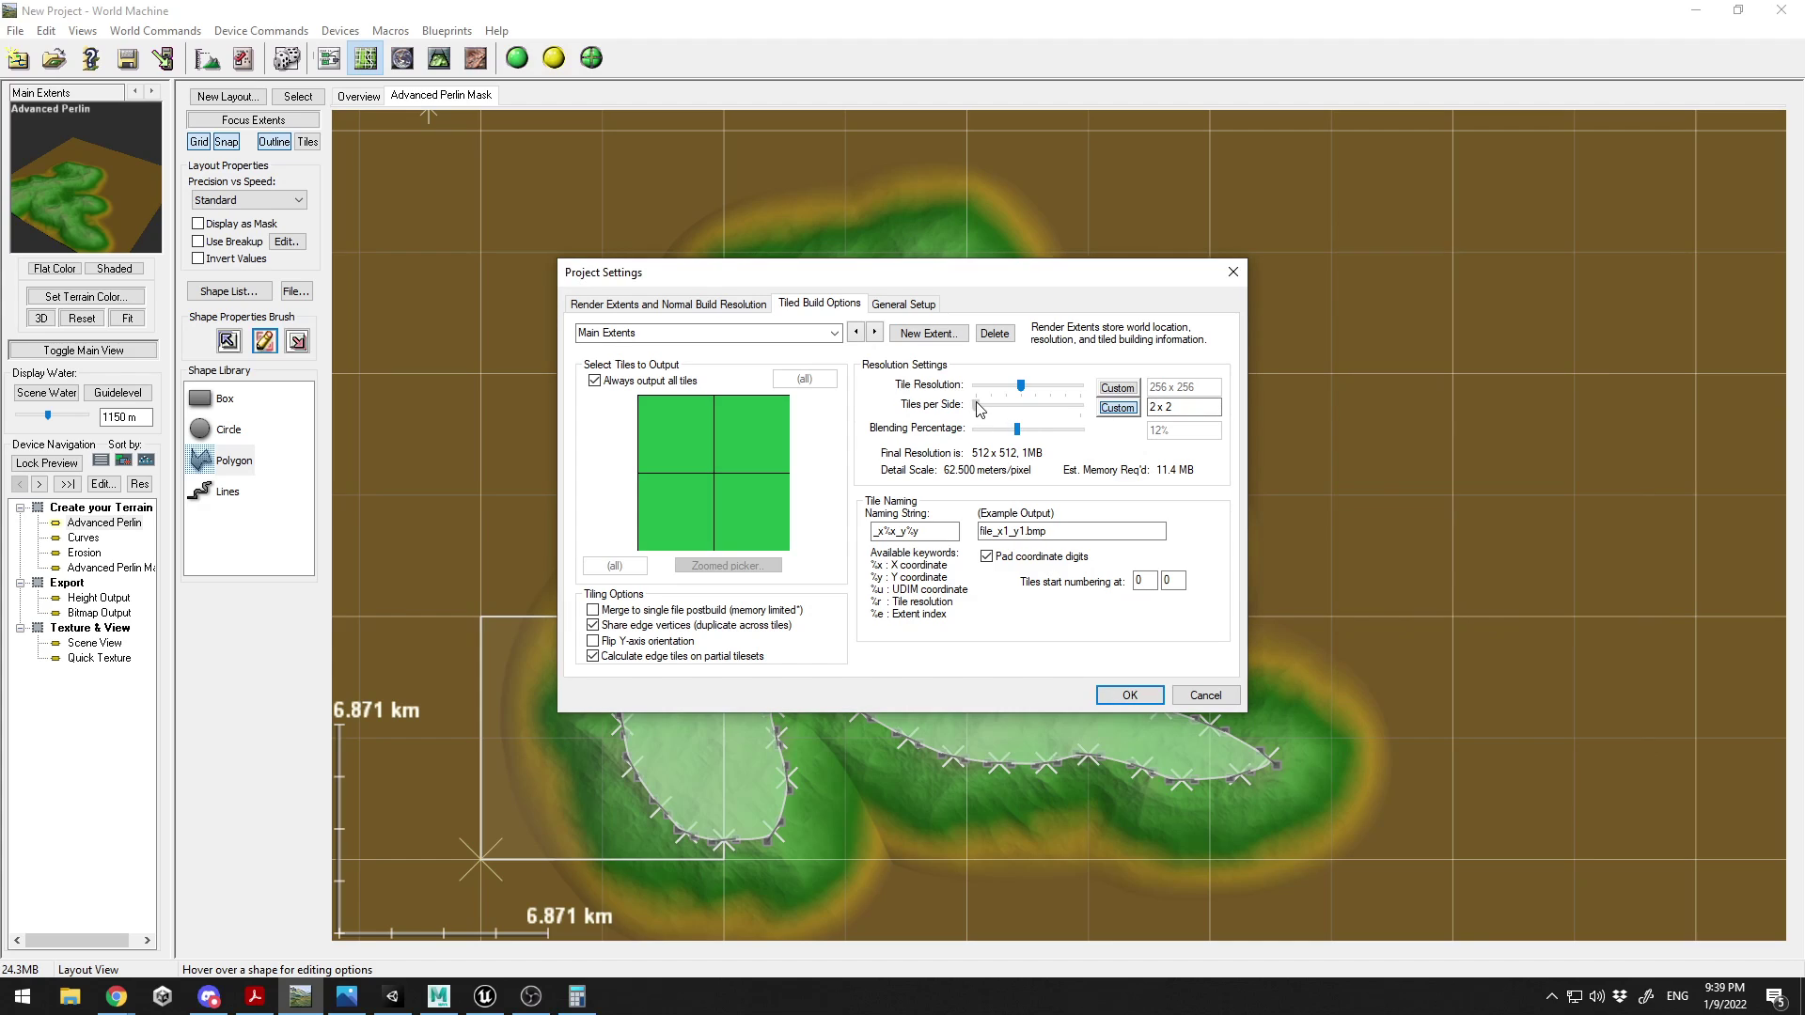
left_click(1117, 408)
left_click_drag(975, 405, 994, 414)
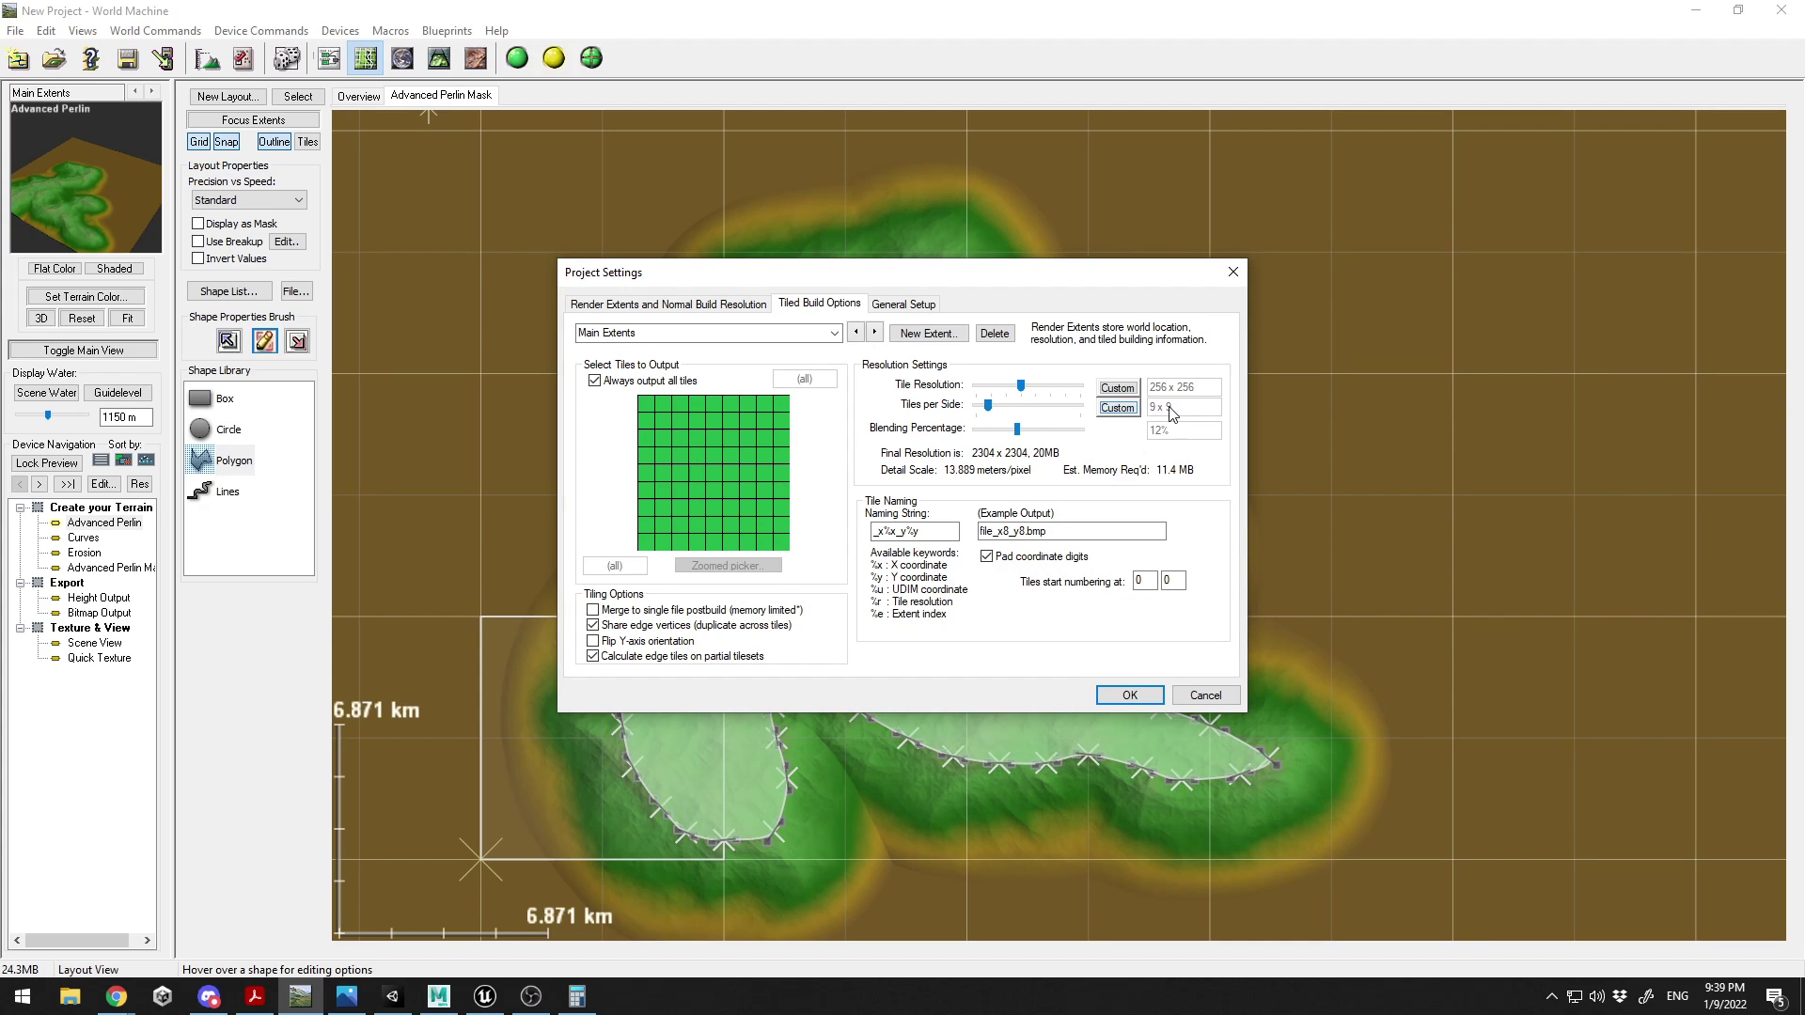
left_click(1117, 408)
key("Return")
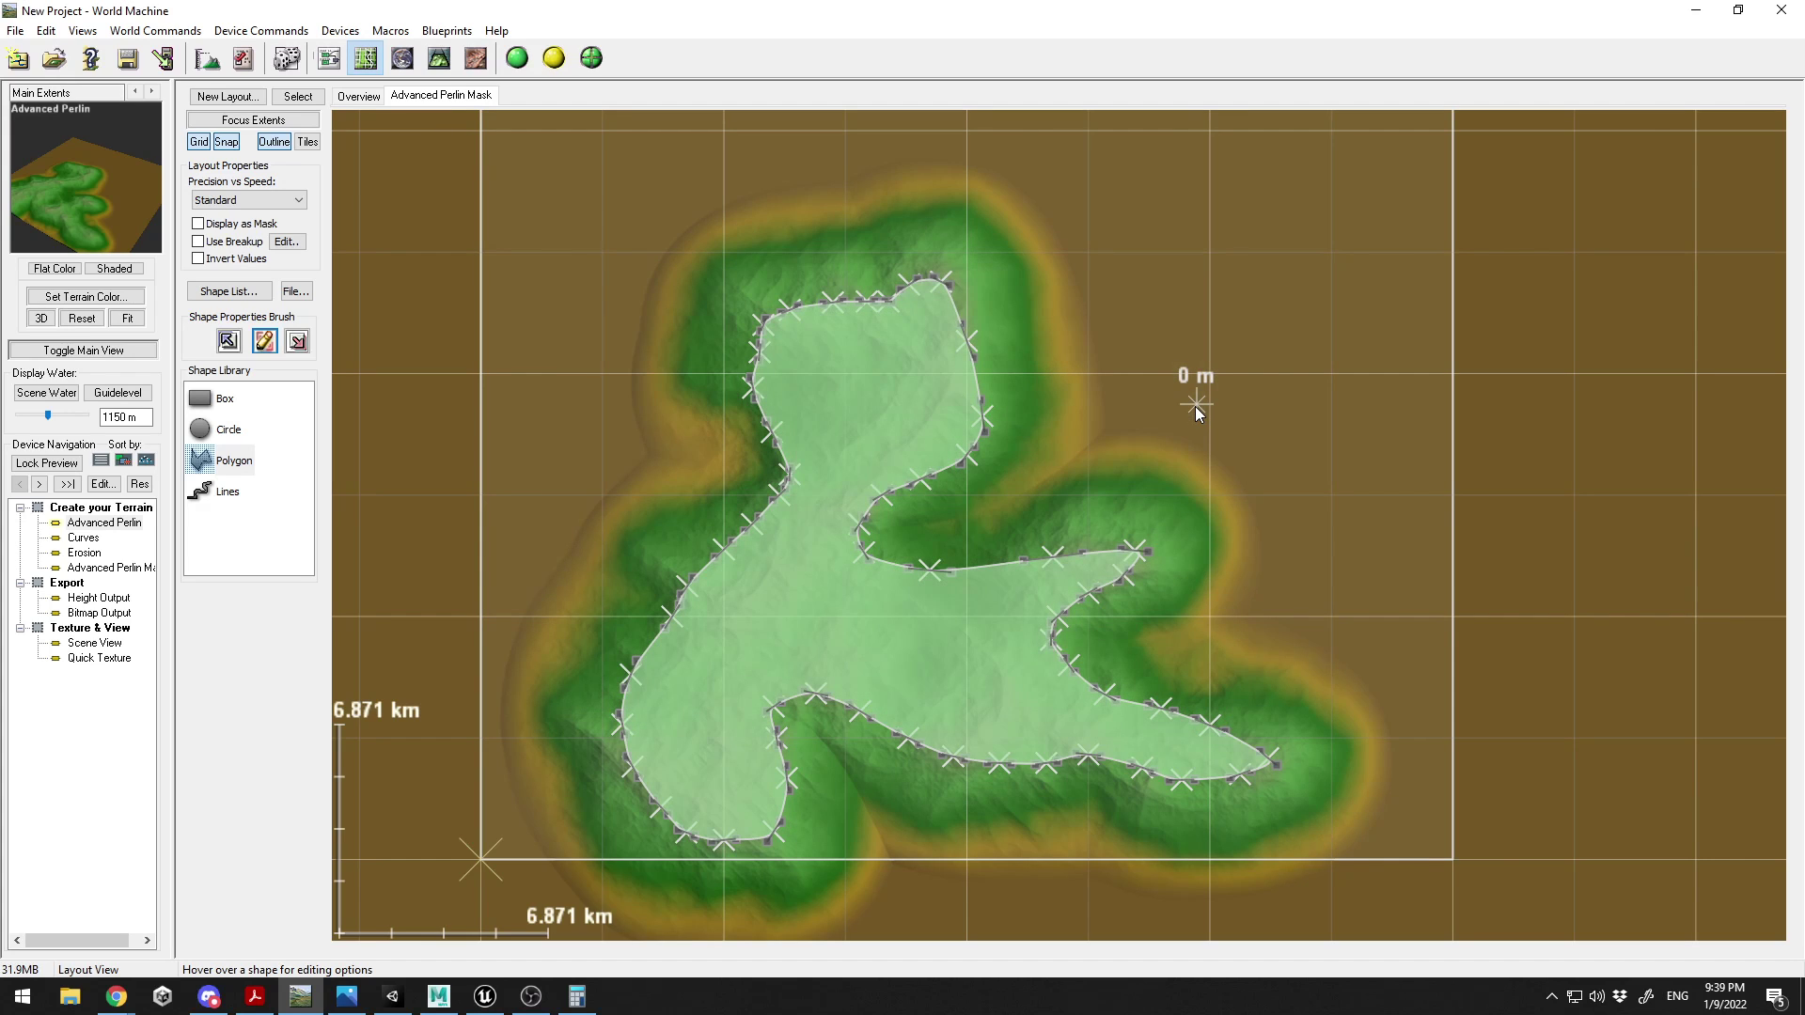
- Reopen the project settings and check the Main Extents width and height against the tiled build options
left_click(207, 58)
left_click(845, 308)
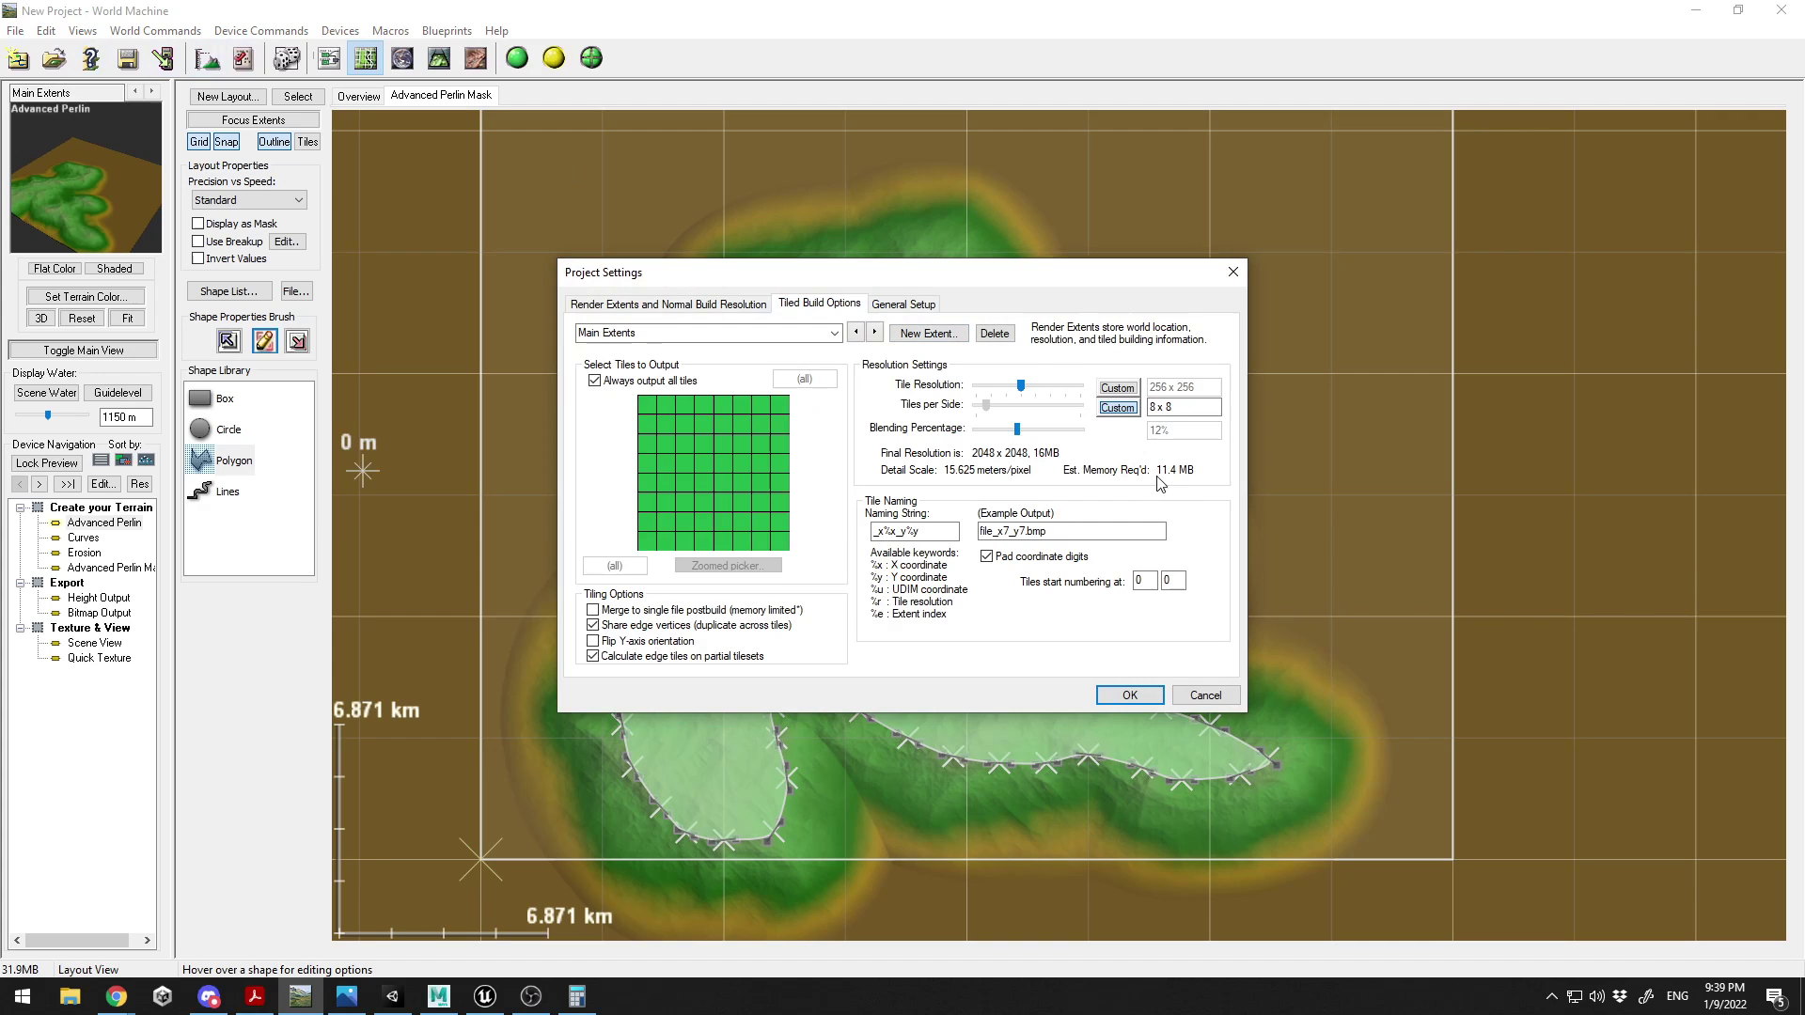
left_click(576, 998)
left_click(681, 303)
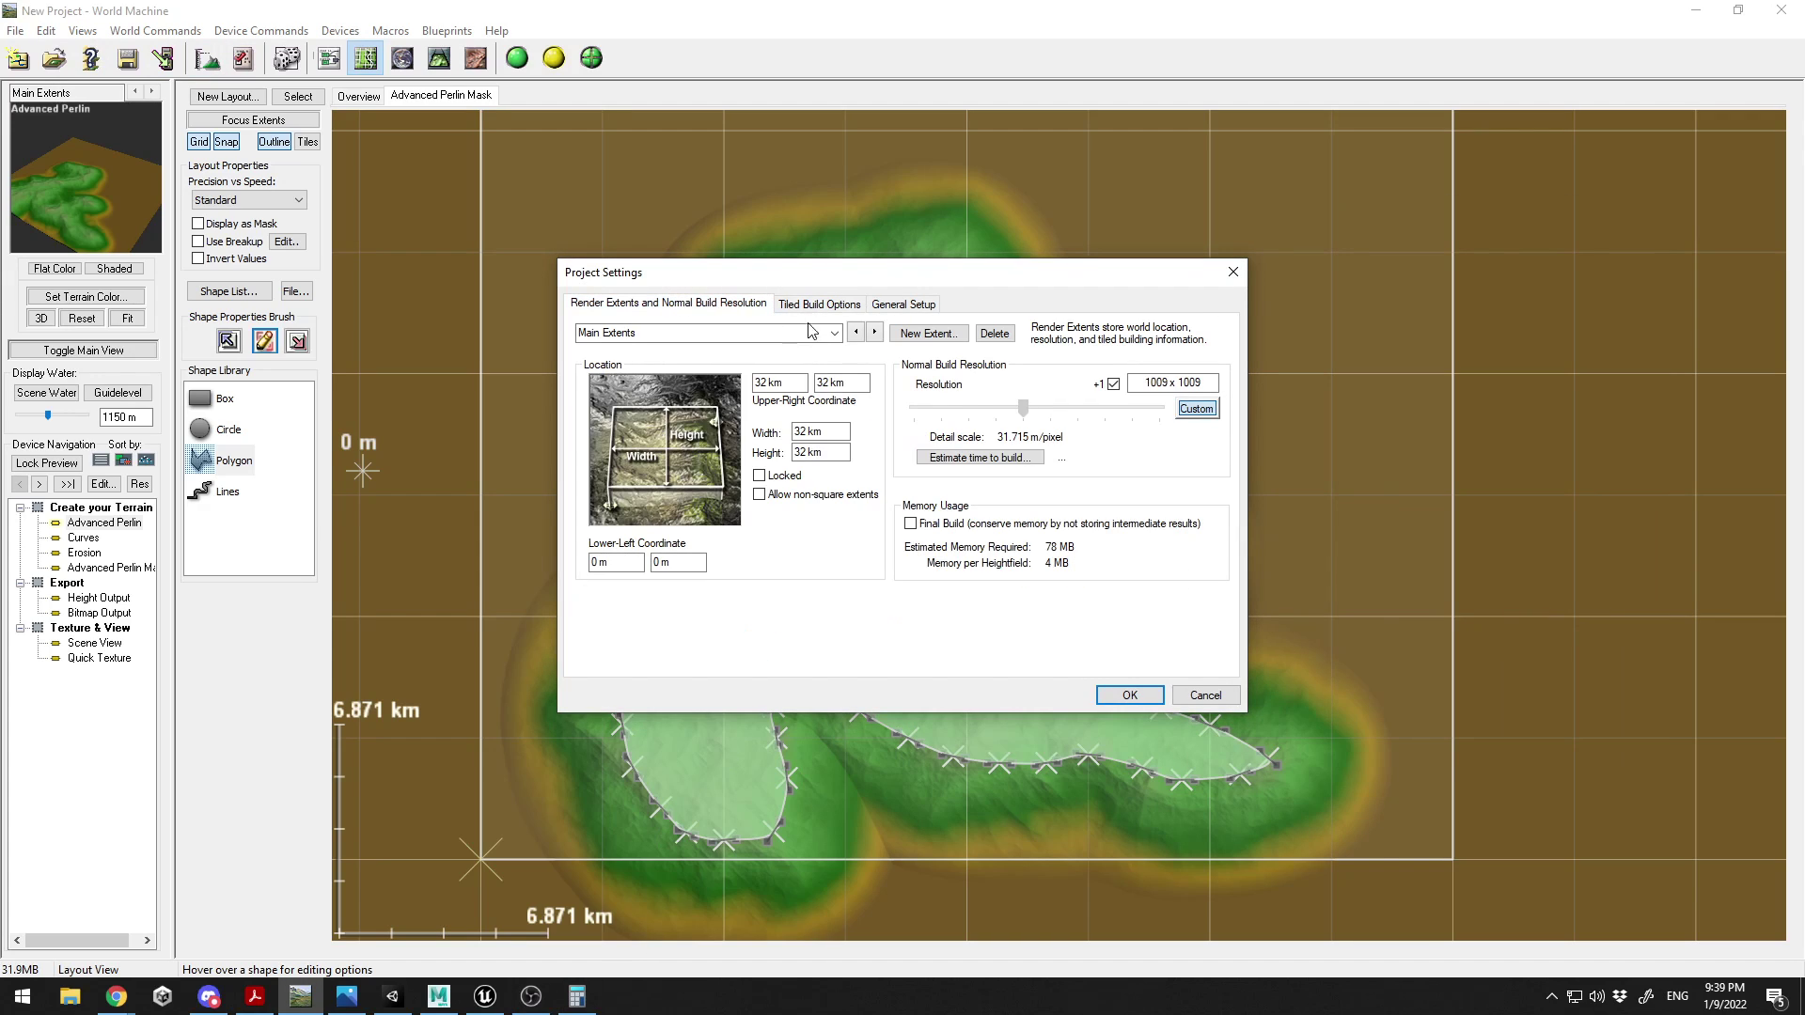
left_click(830, 431)
left_click(818, 304)
- Switch to the Calculator and divide 32 by 8 to work out the kilometres per tile
left_click(576, 998)
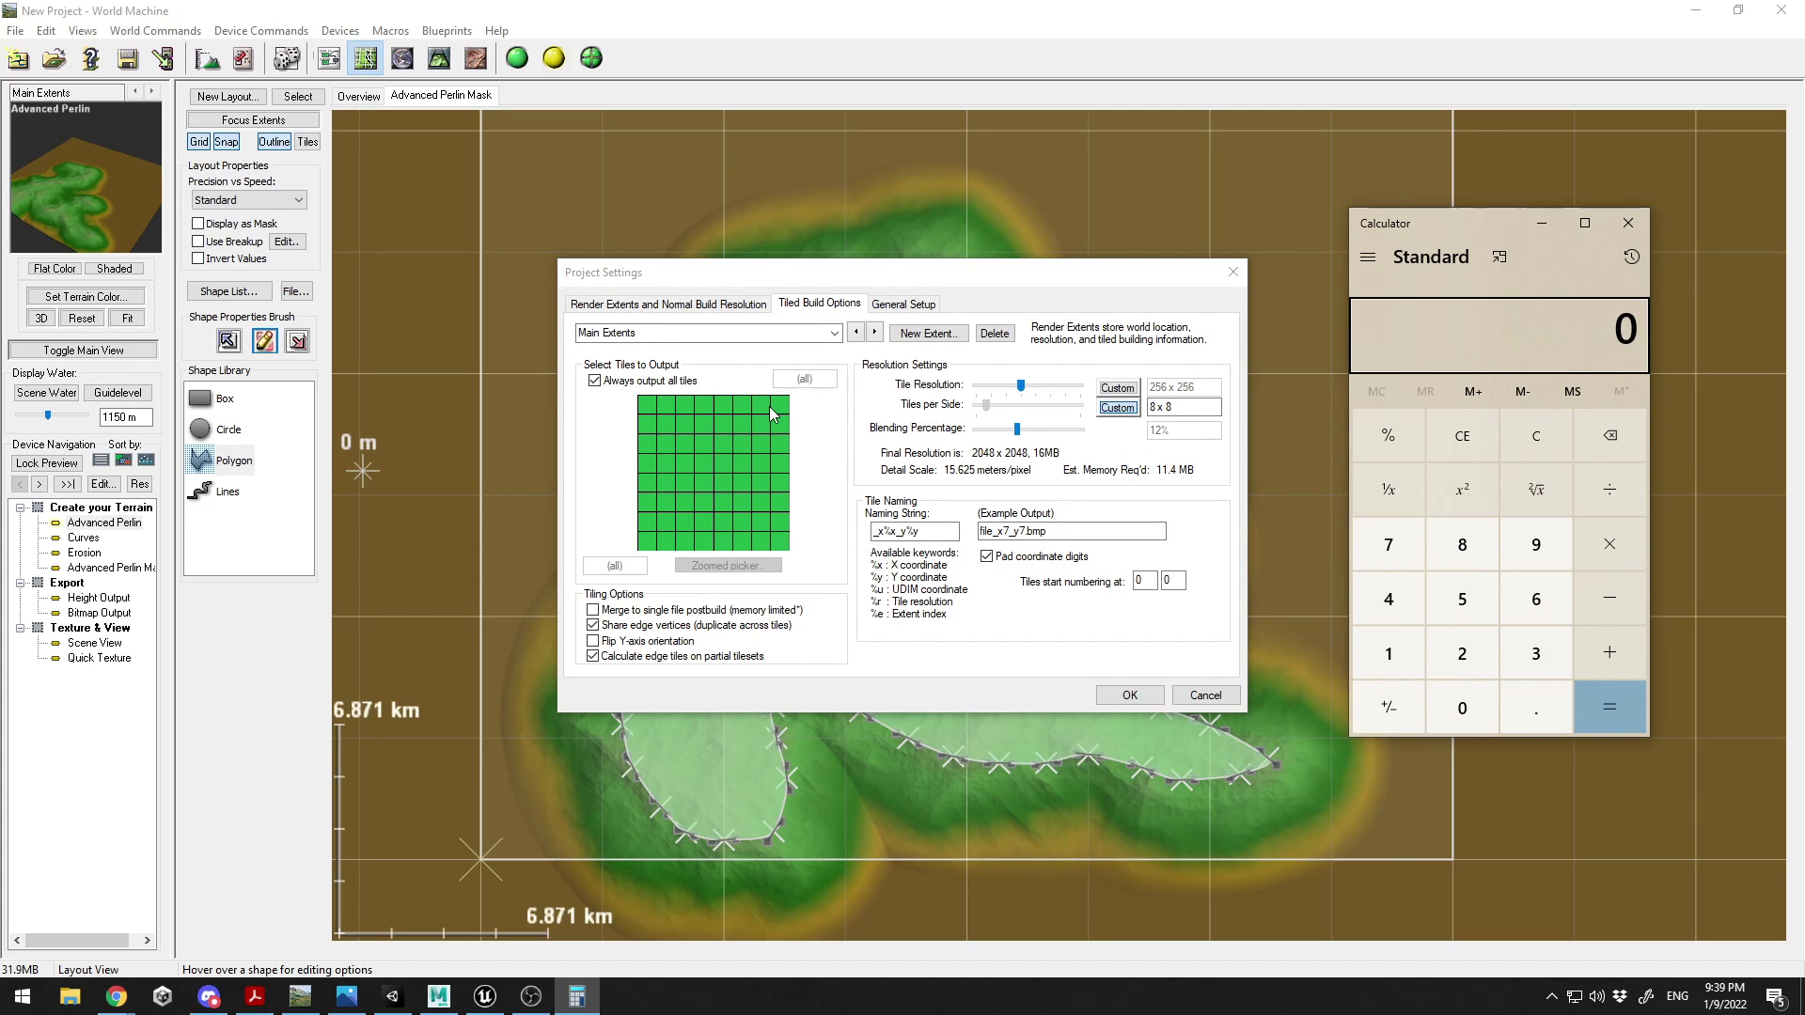
type("3")
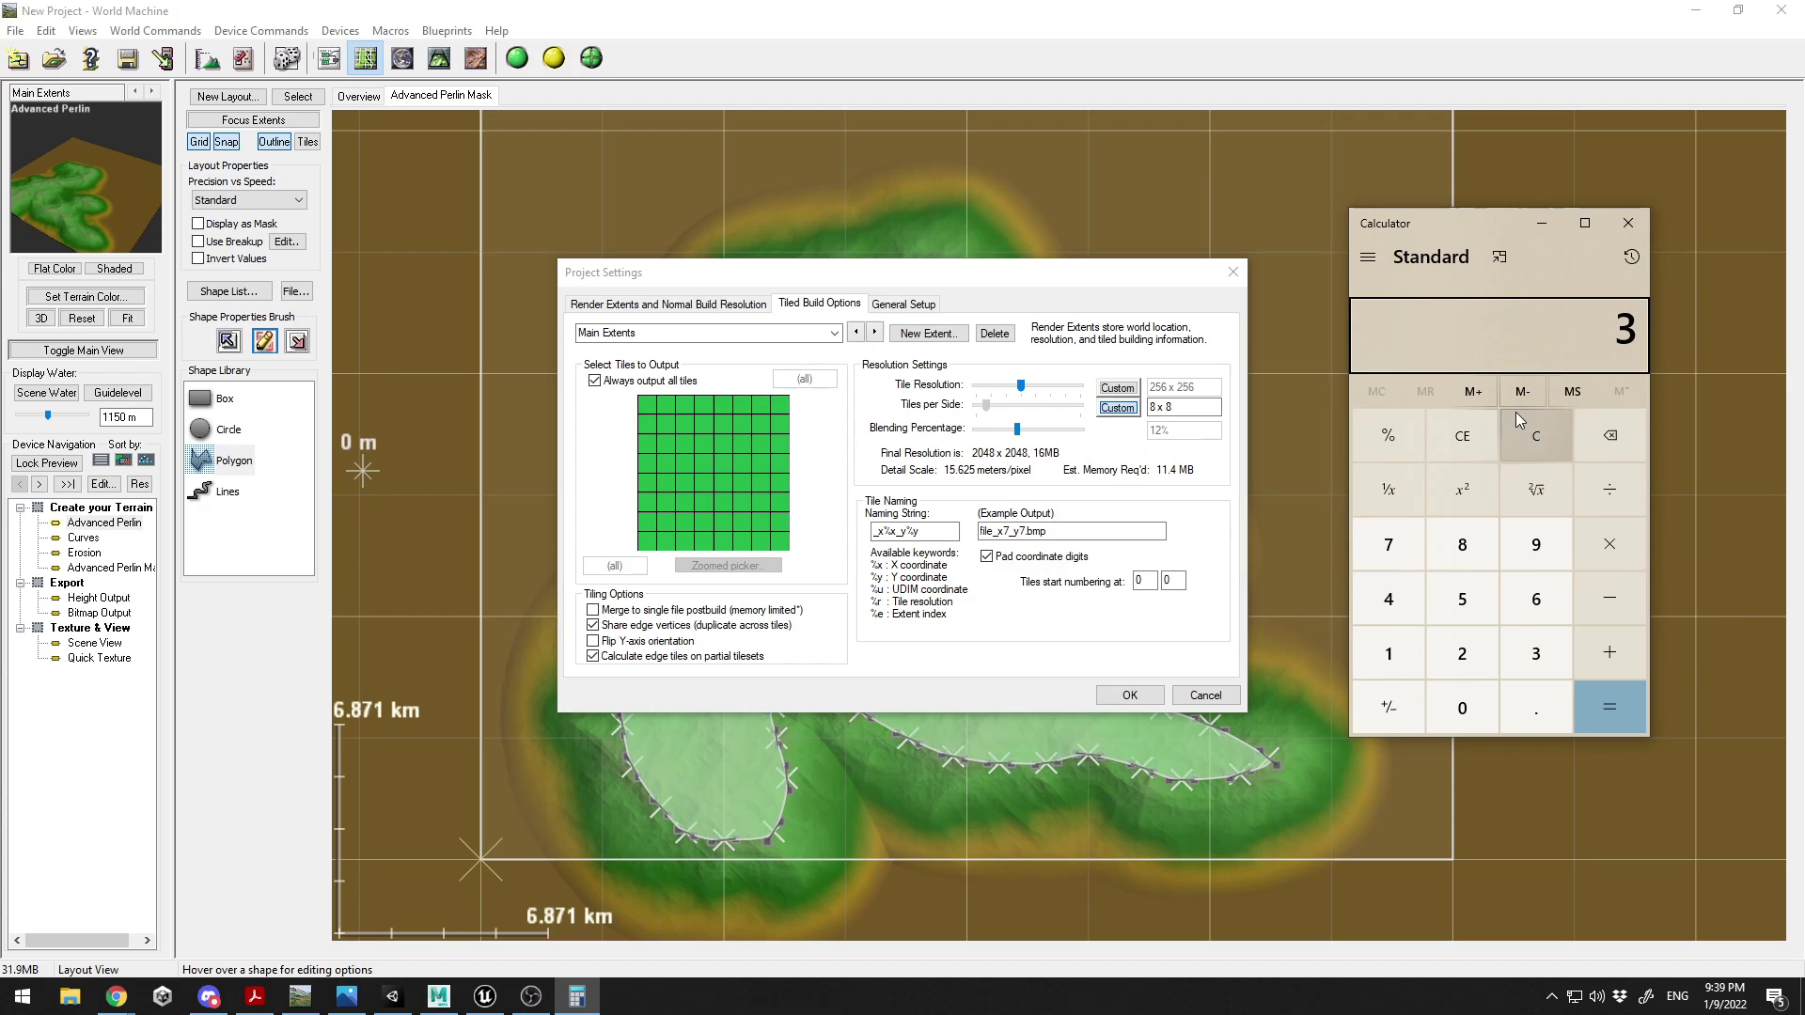
type("2/8")
key("Return")
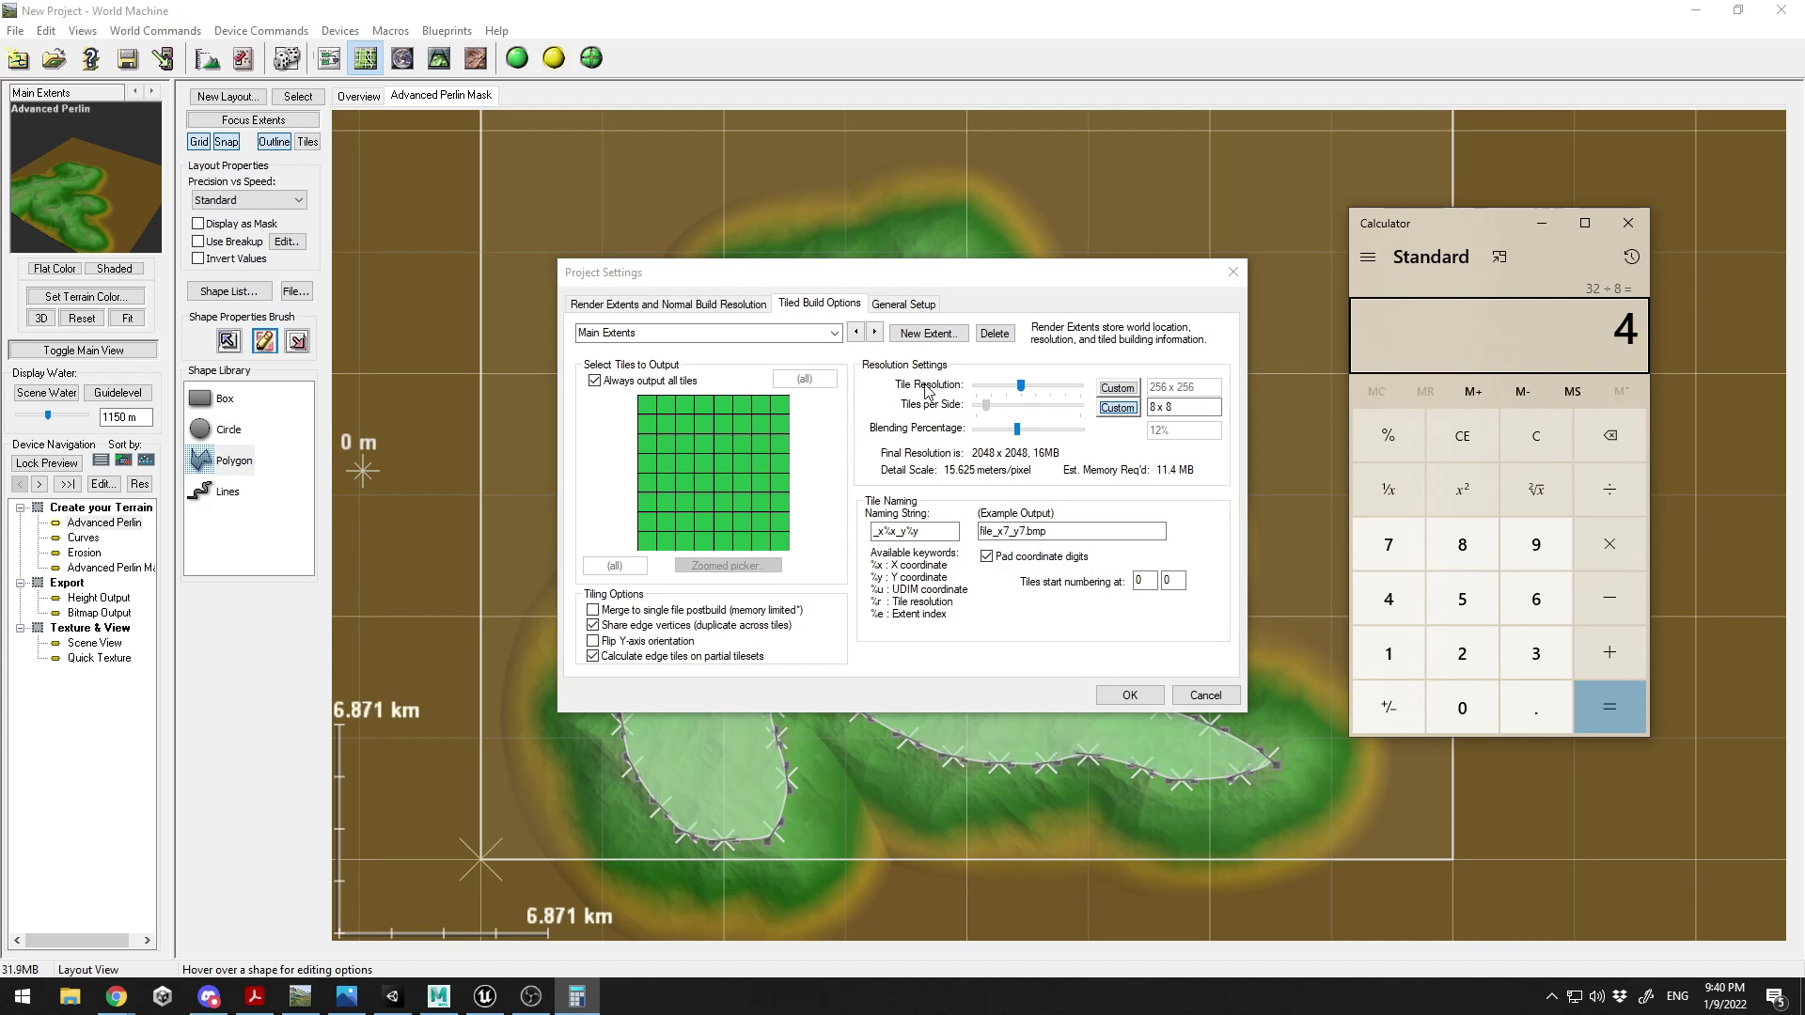
- Enable a custom tile resolution in the tiled build options, accept the power-of-two warning, and set it to 1009
left_click(1117, 387)
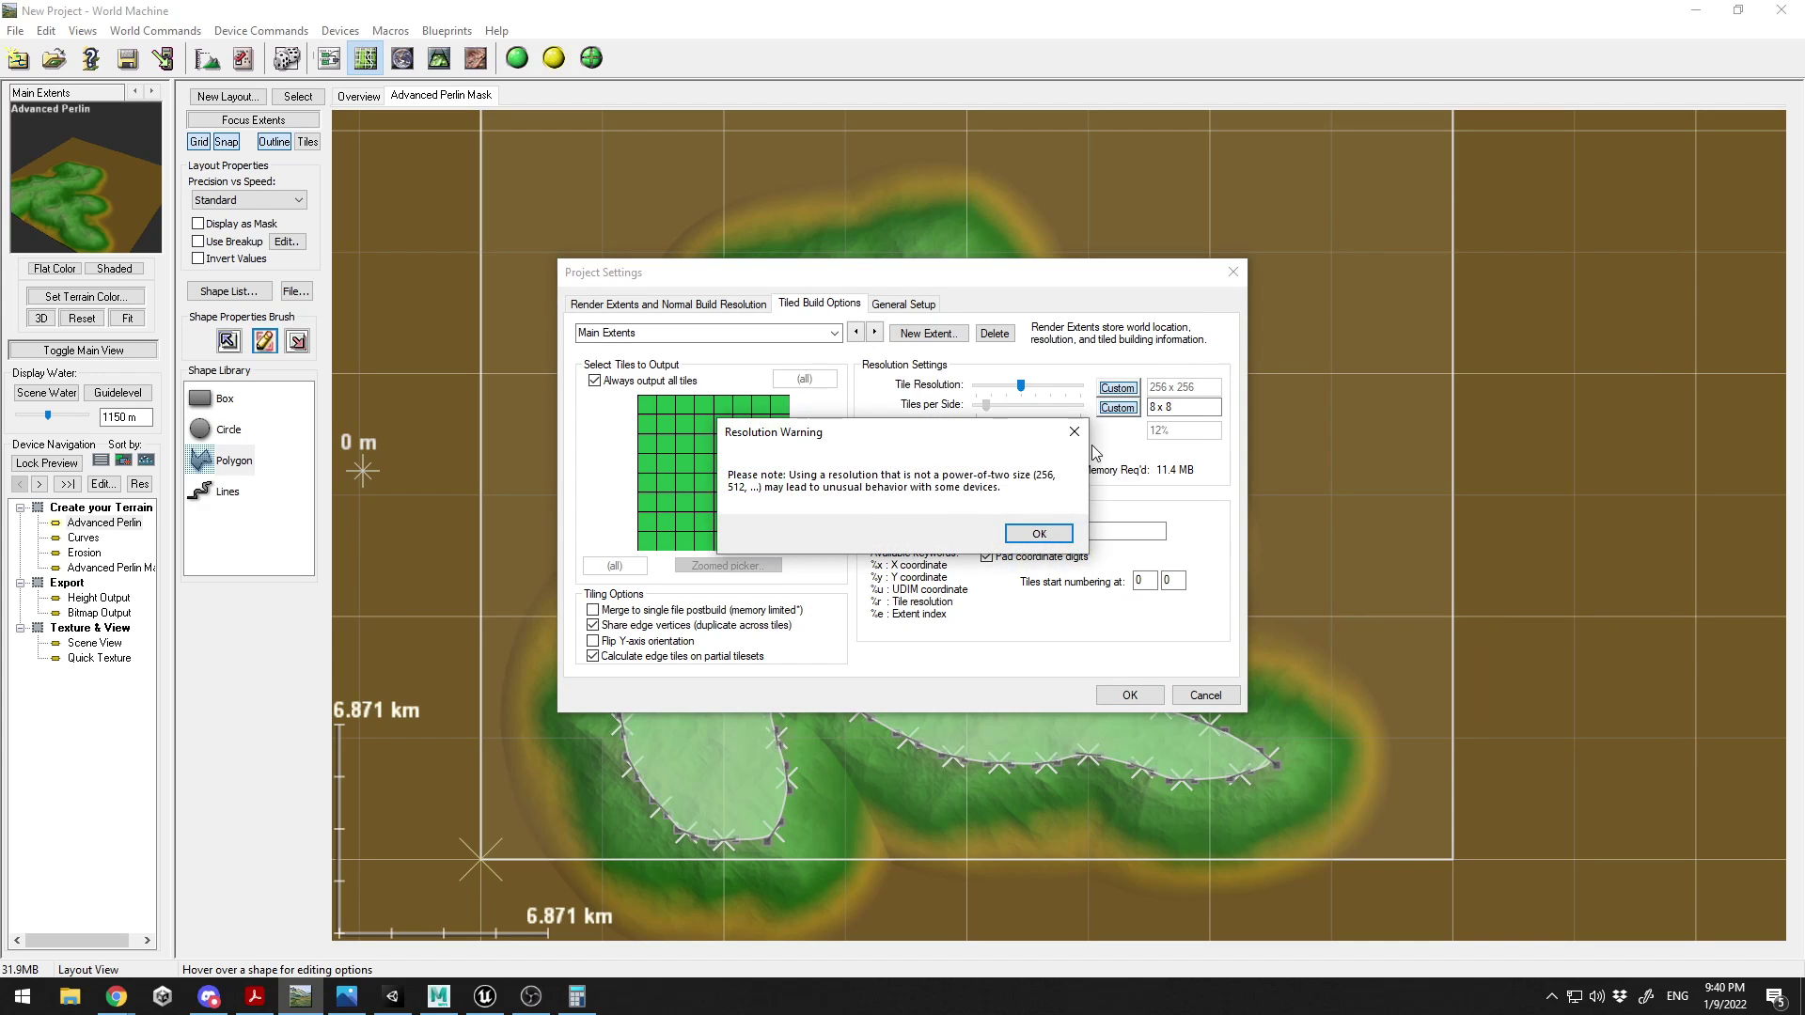
left_click(1038, 532)
left_click(1188, 387)
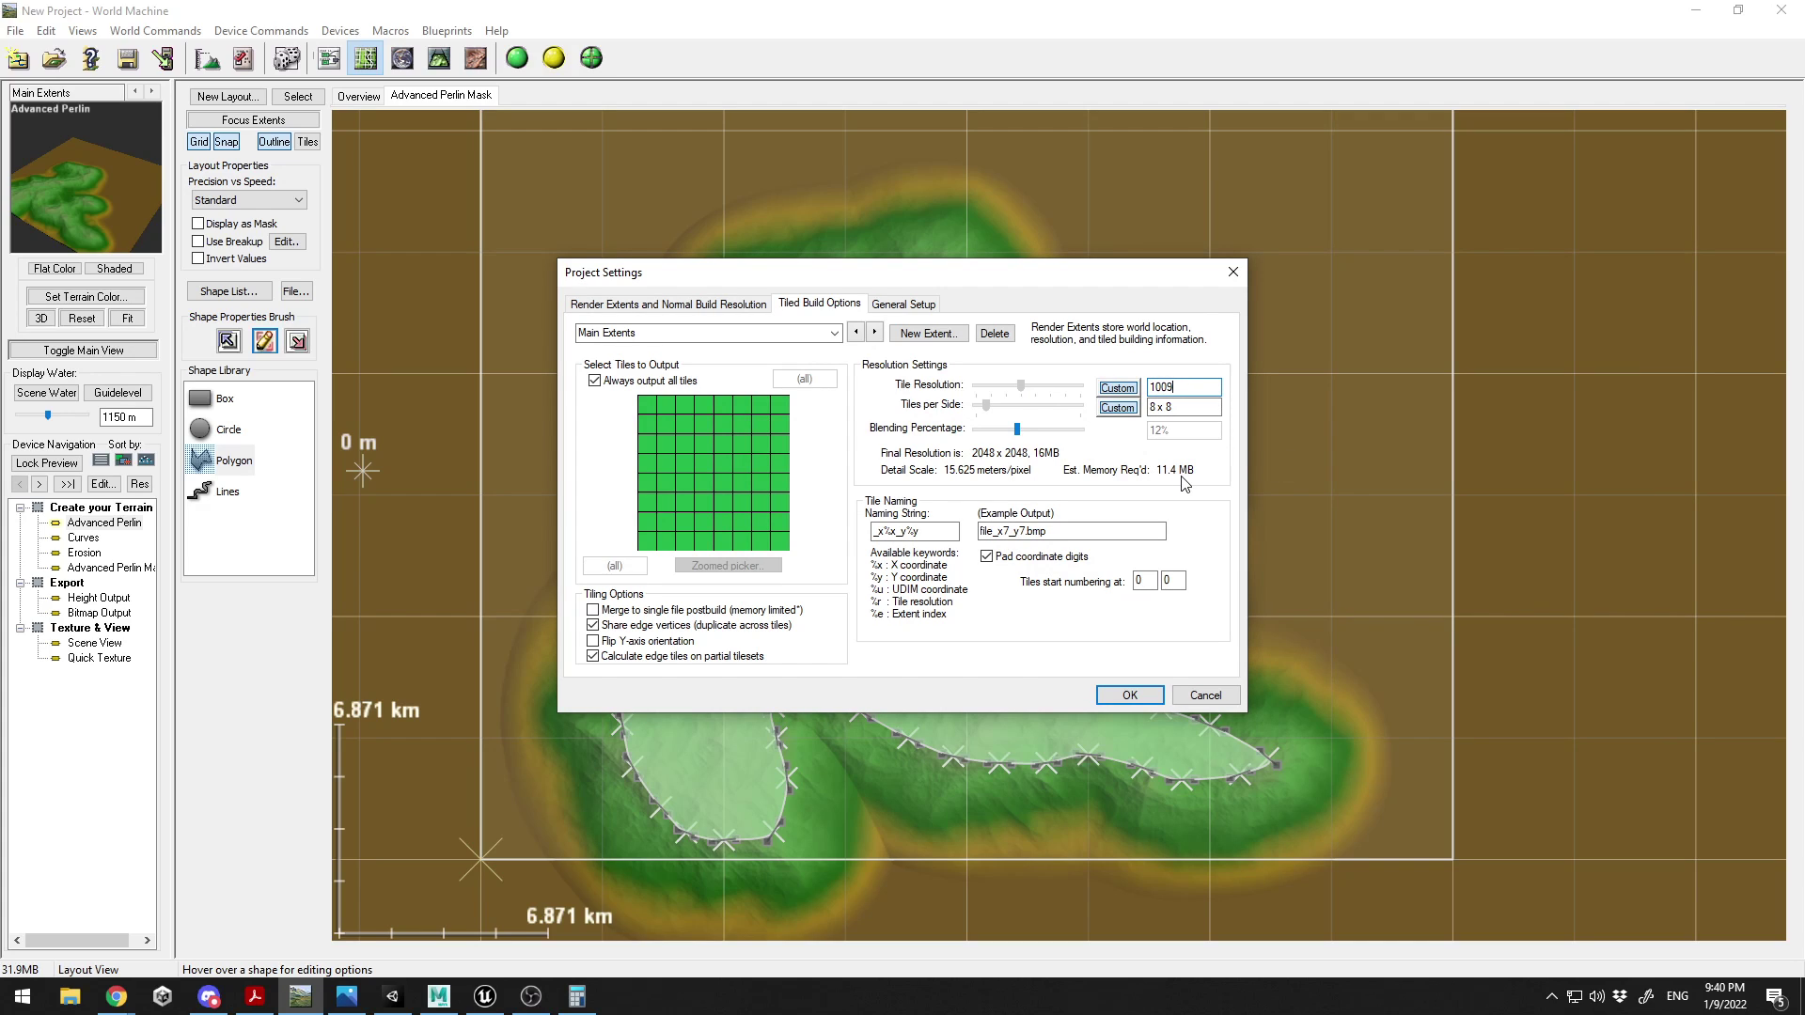
left_click(1209, 406)
- Check the total components for the single-section 1009x1009 row in the browser's landscape guide, and review the tiled build options and Calculator
left_click(669, 303)
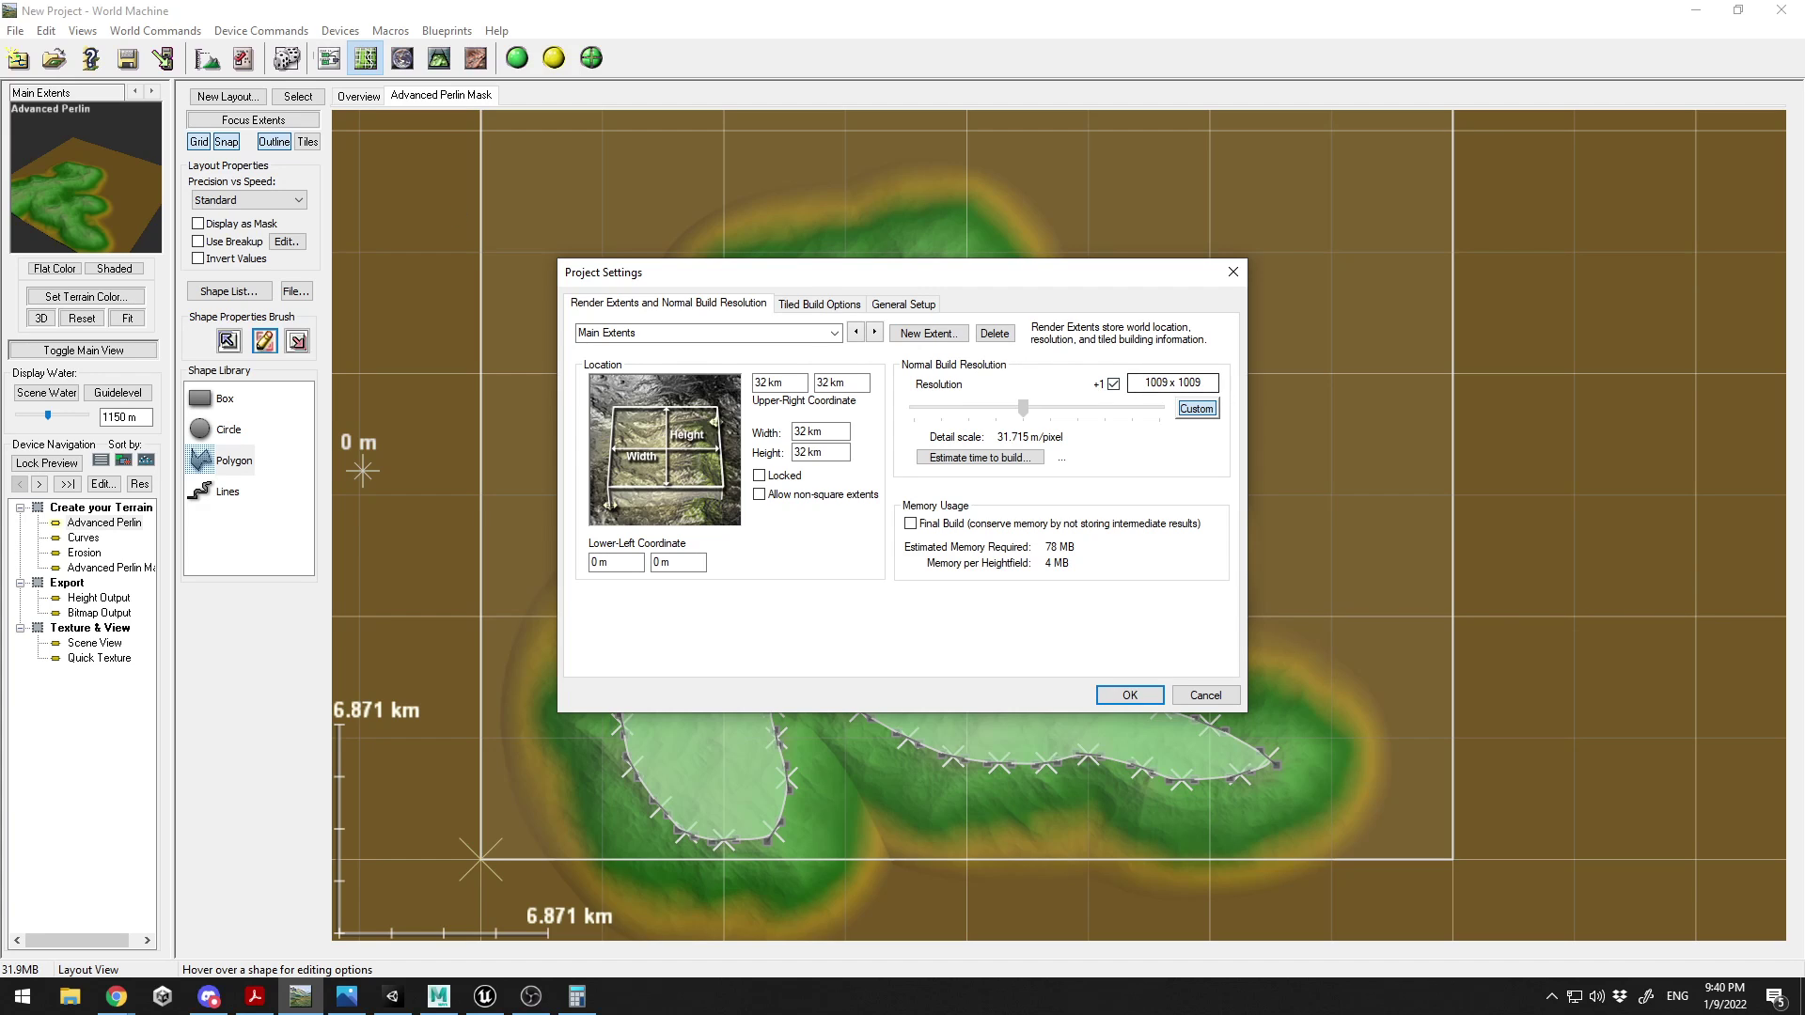
key("alt+Tab")
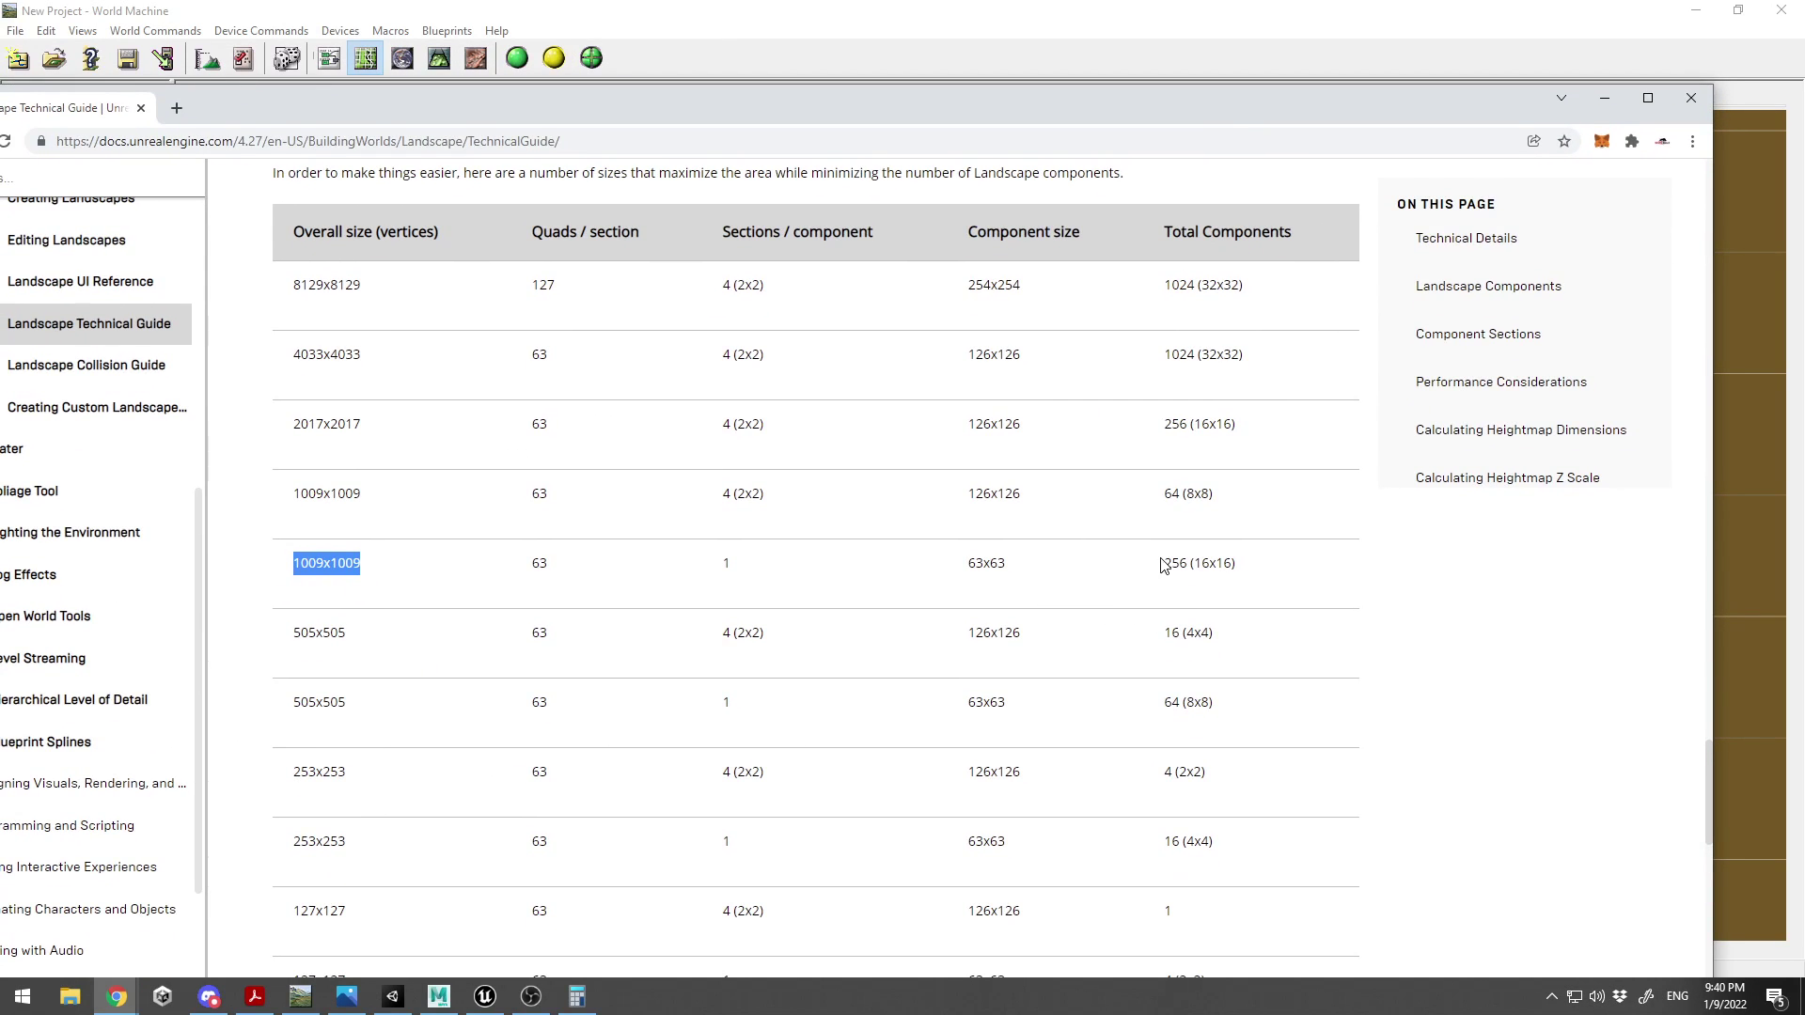
double_click(1173, 563)
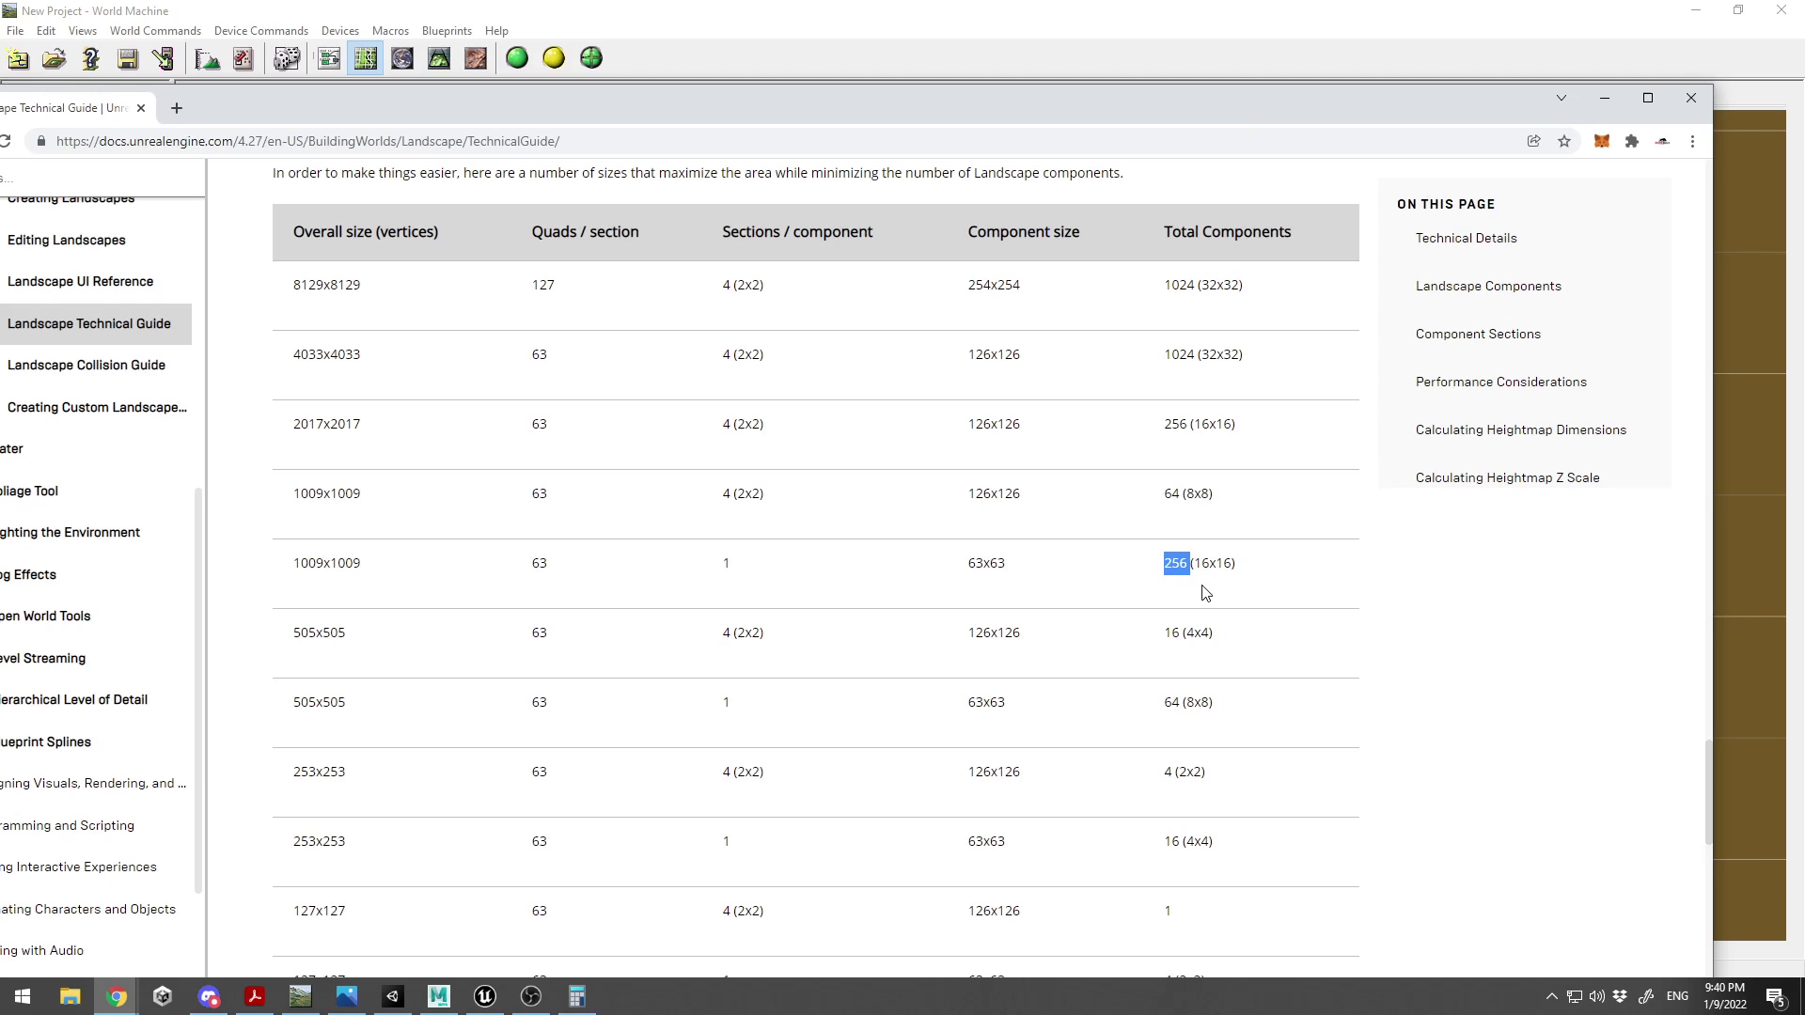
key("alt+Tab")
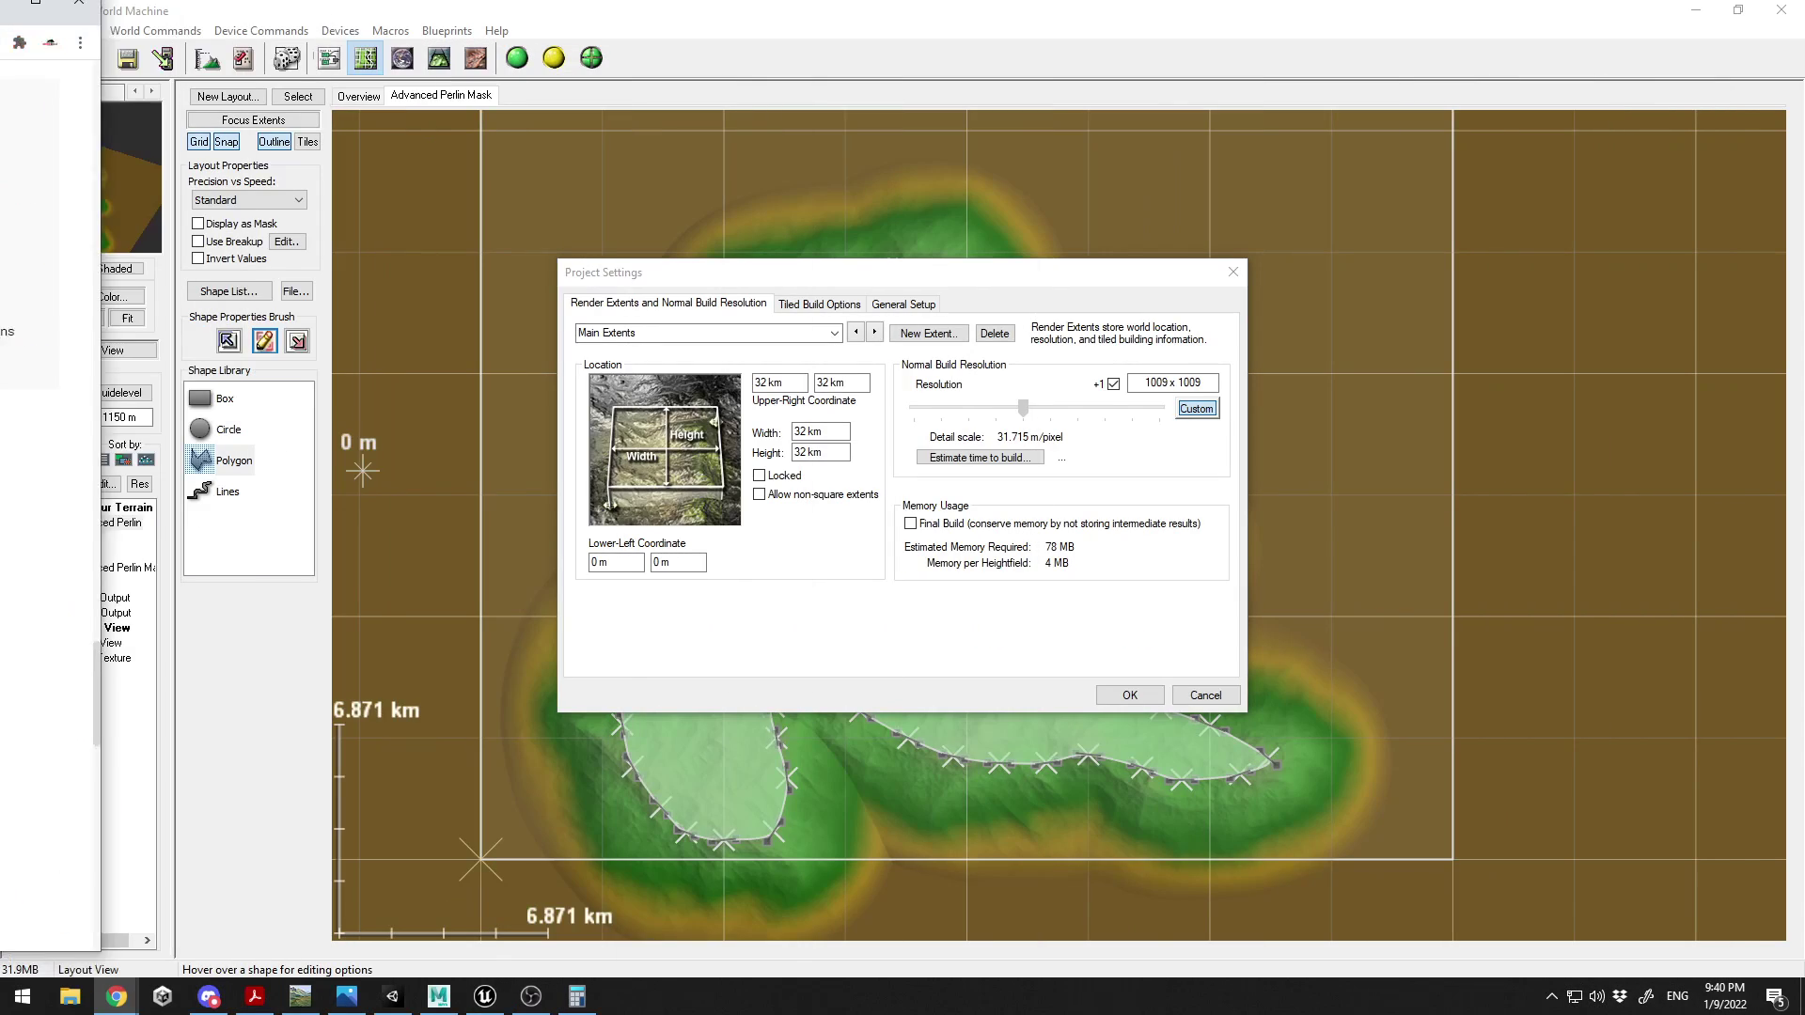
left_click(819, 303)
left_click(1191, 407)
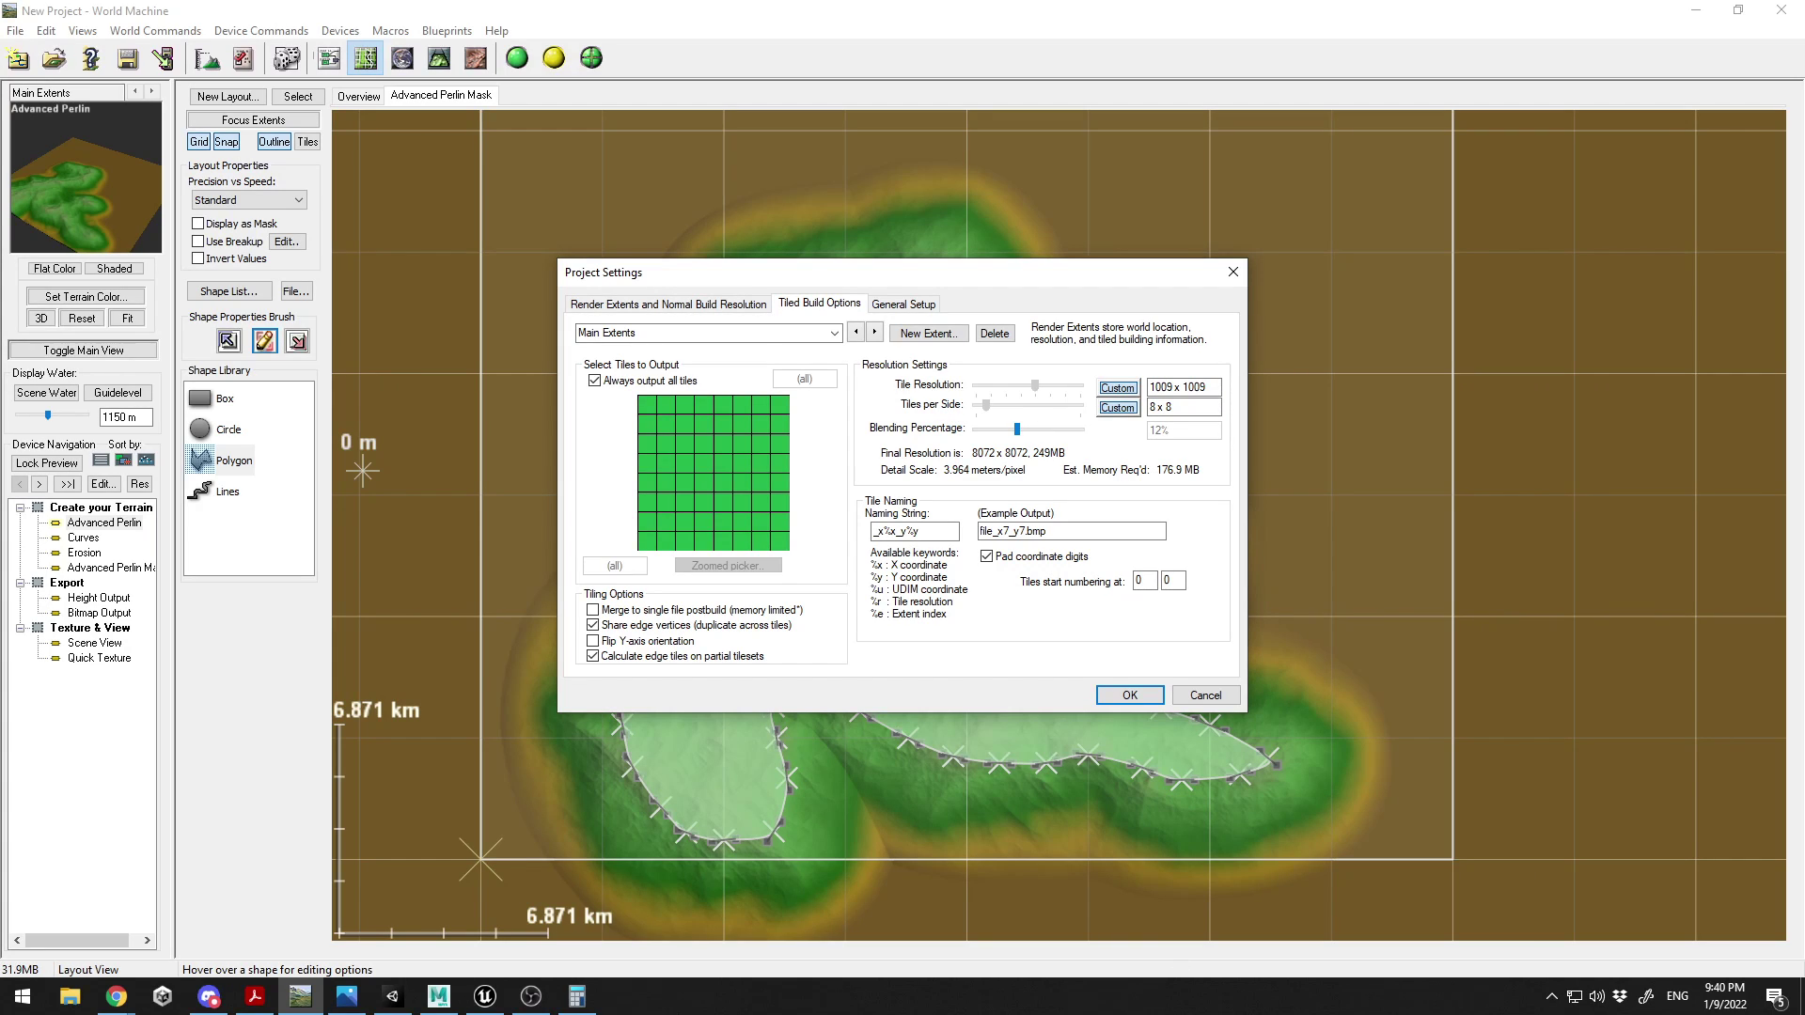
left_click(576, 995)
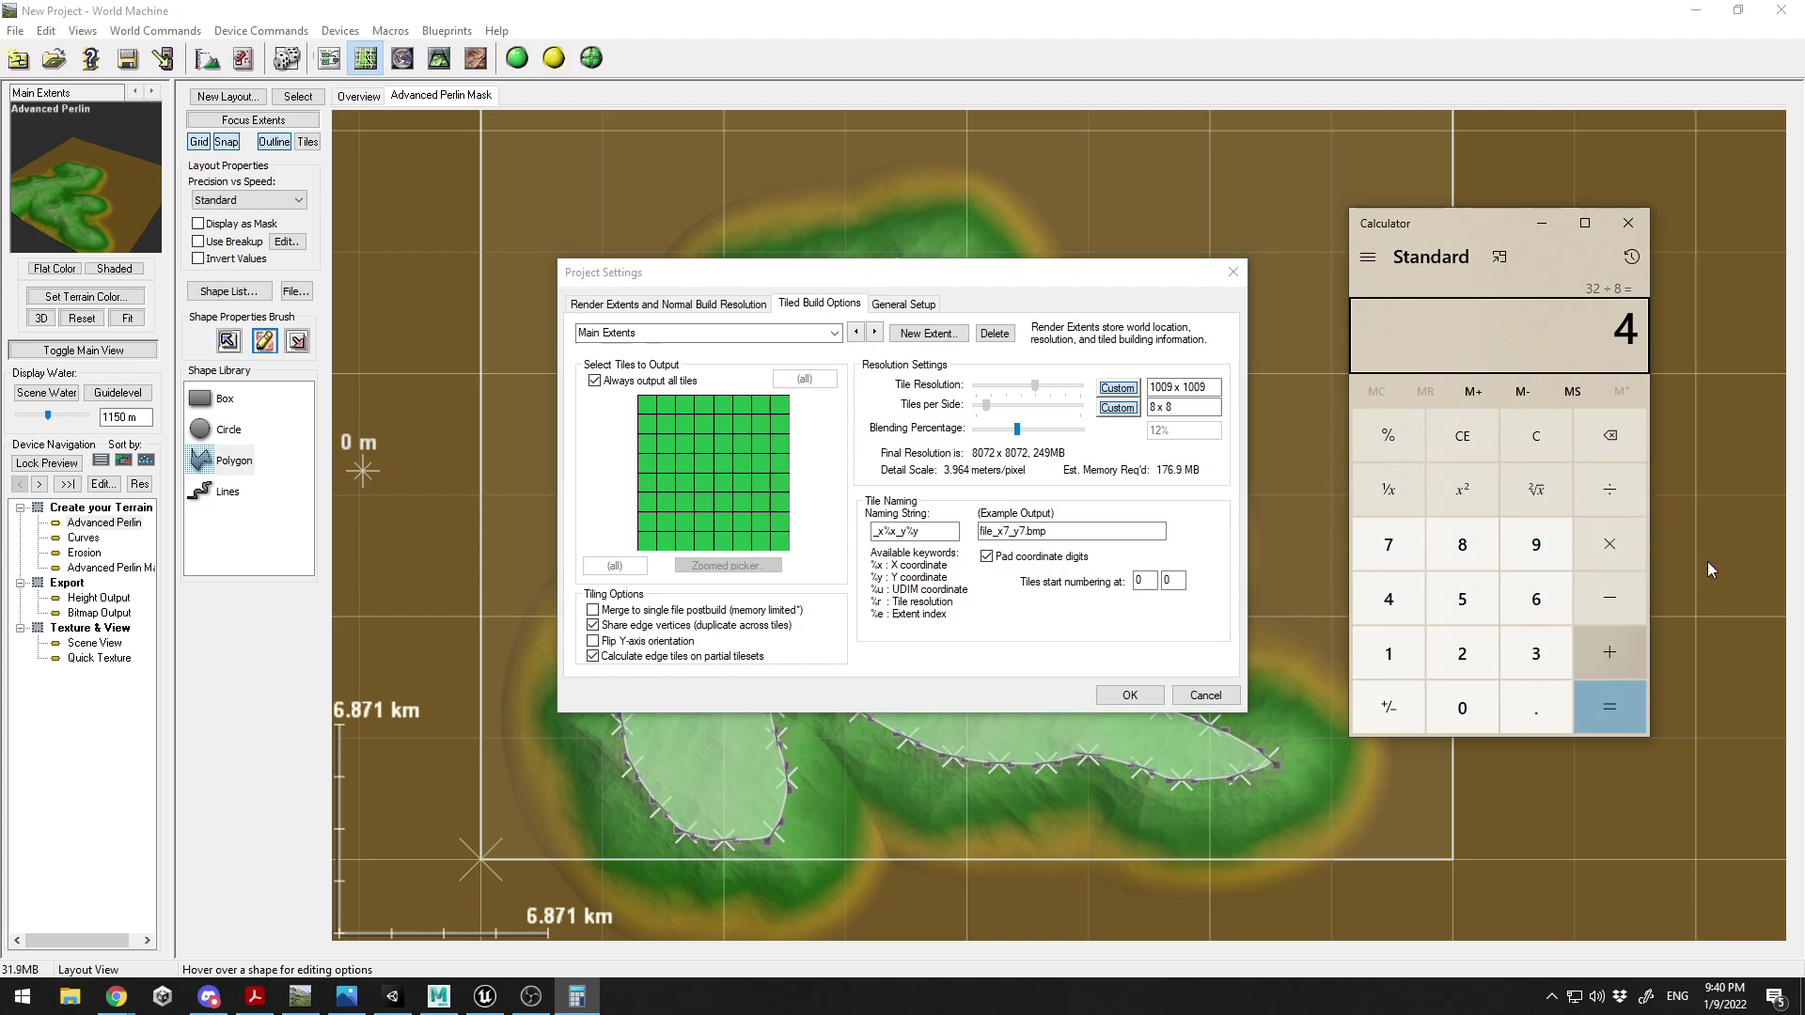
left_click(1541, 222)
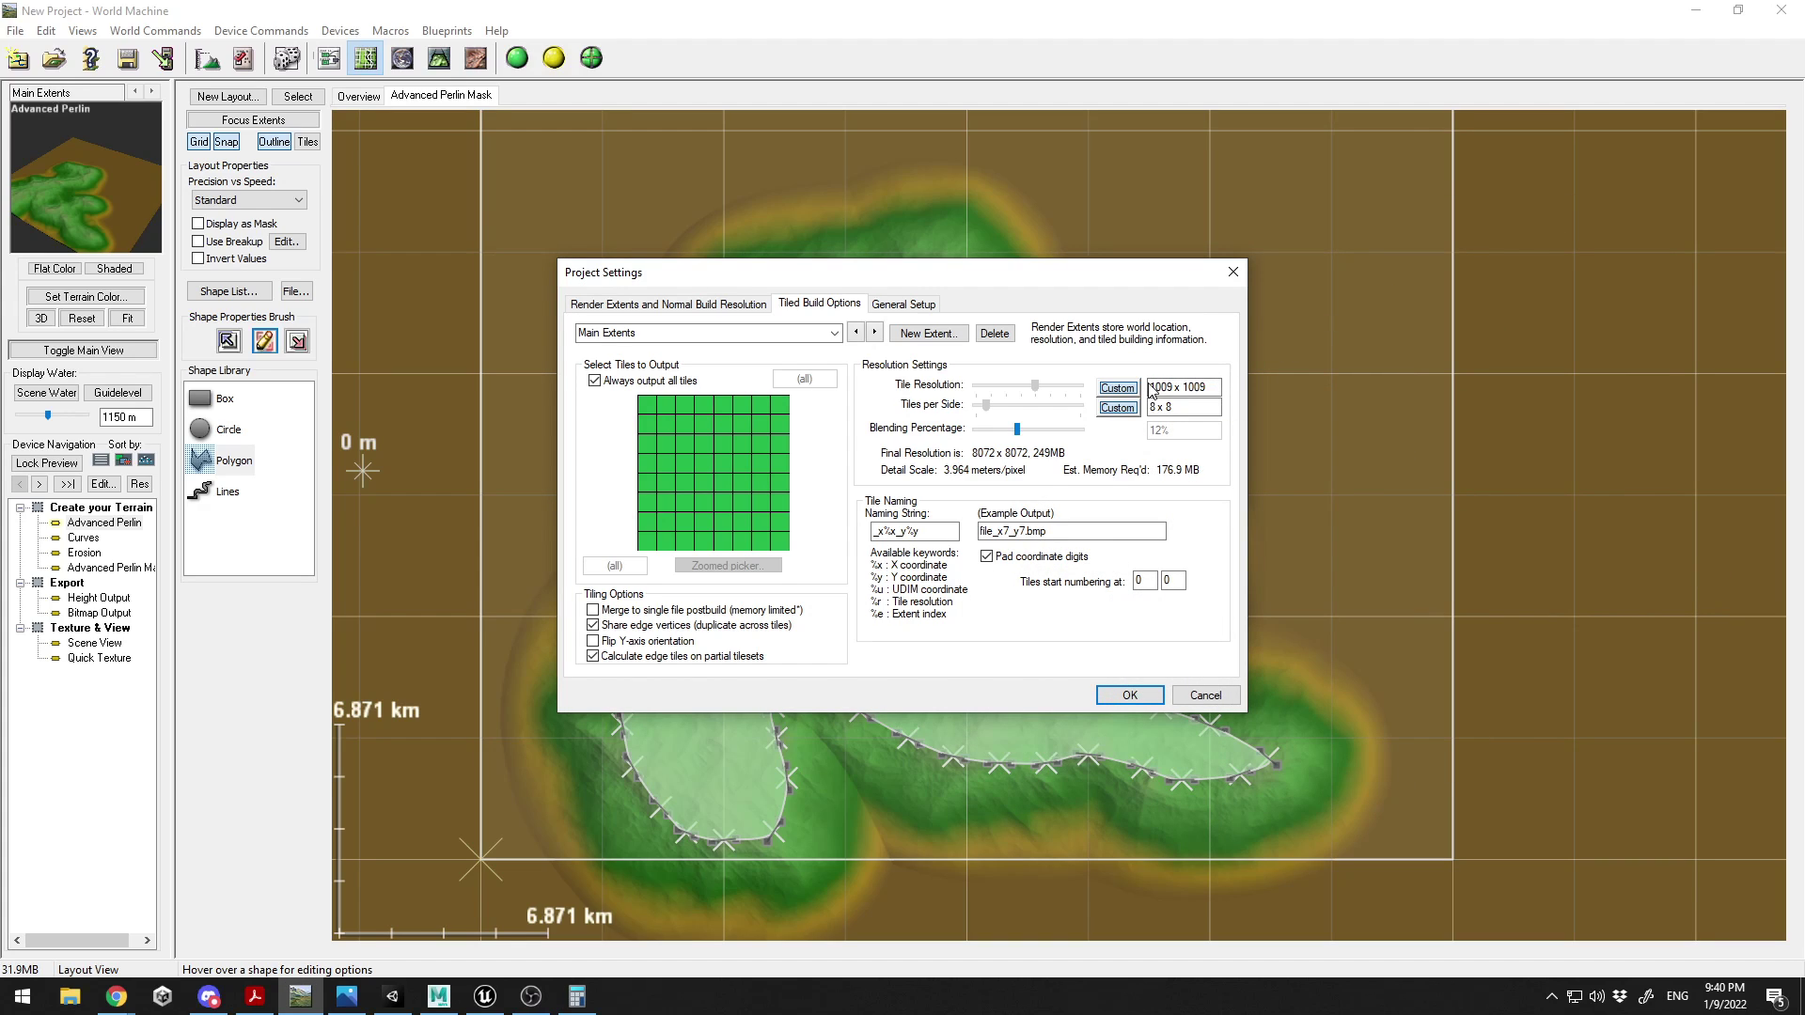
- Confirm the project settings and move the island polygon up so it lies fully inside the render extents square
left_click(1129, 695)
scroll(1180, 466, "down", 5)
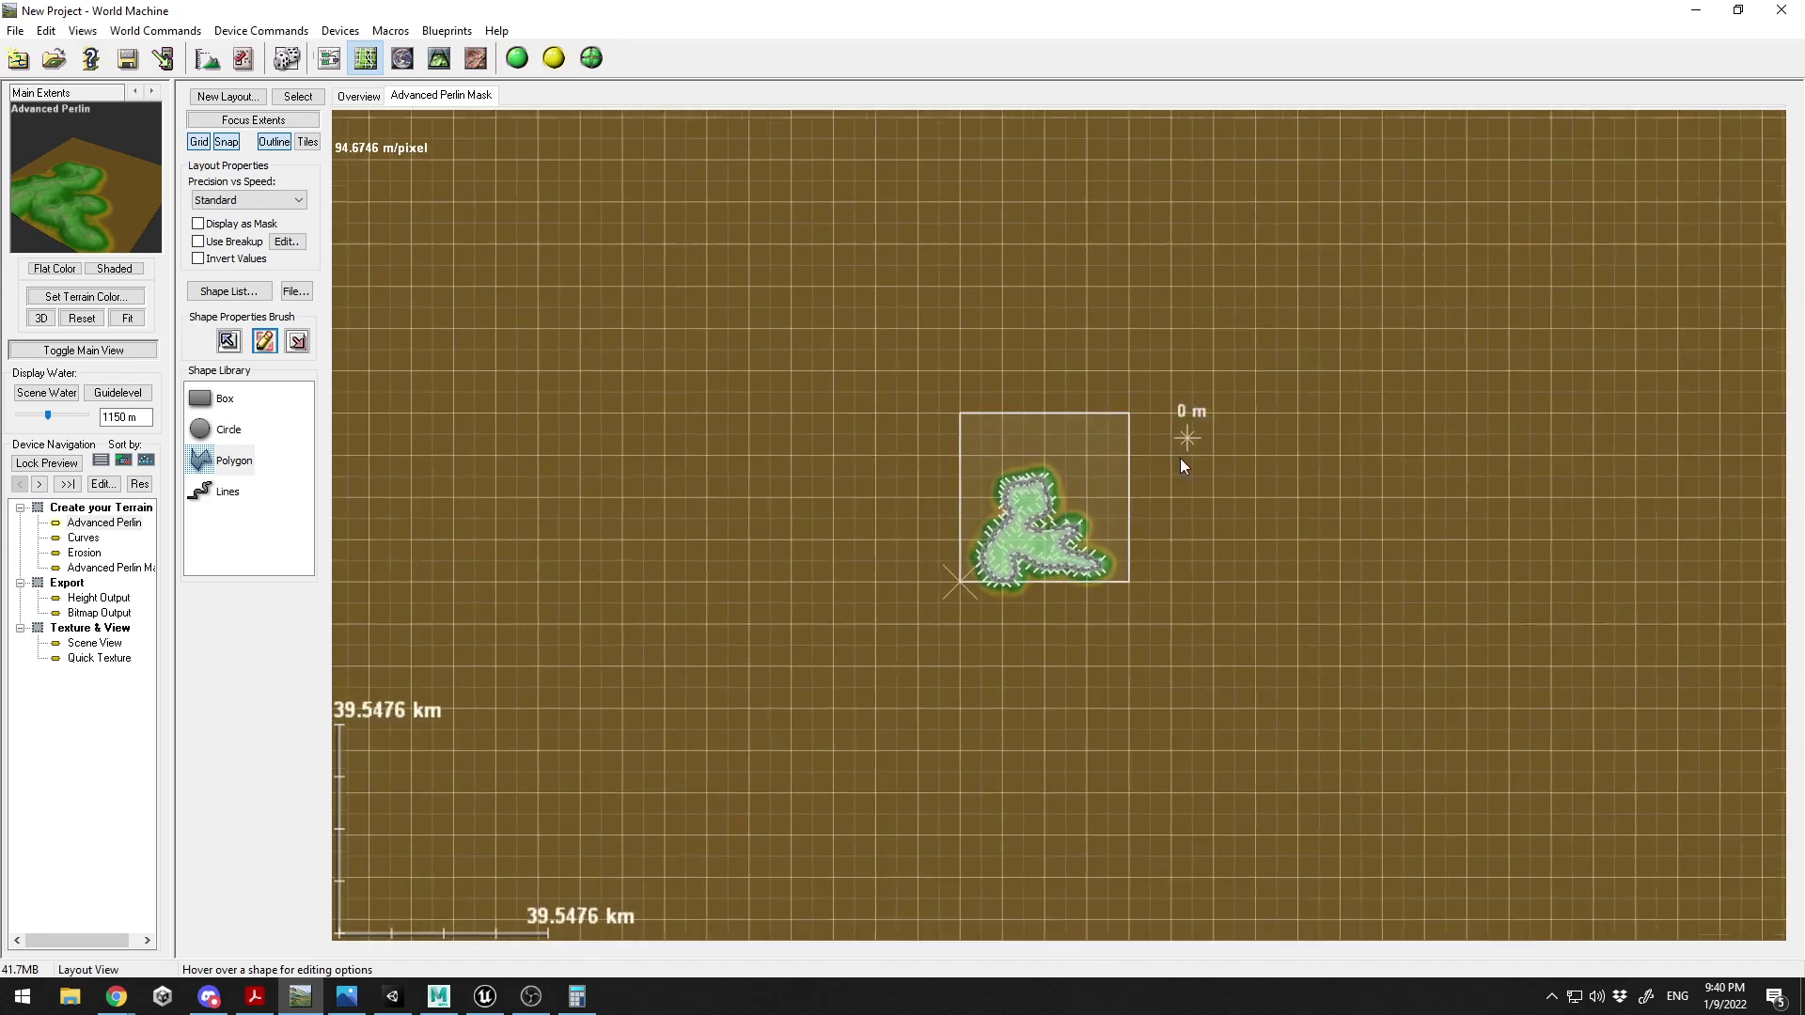
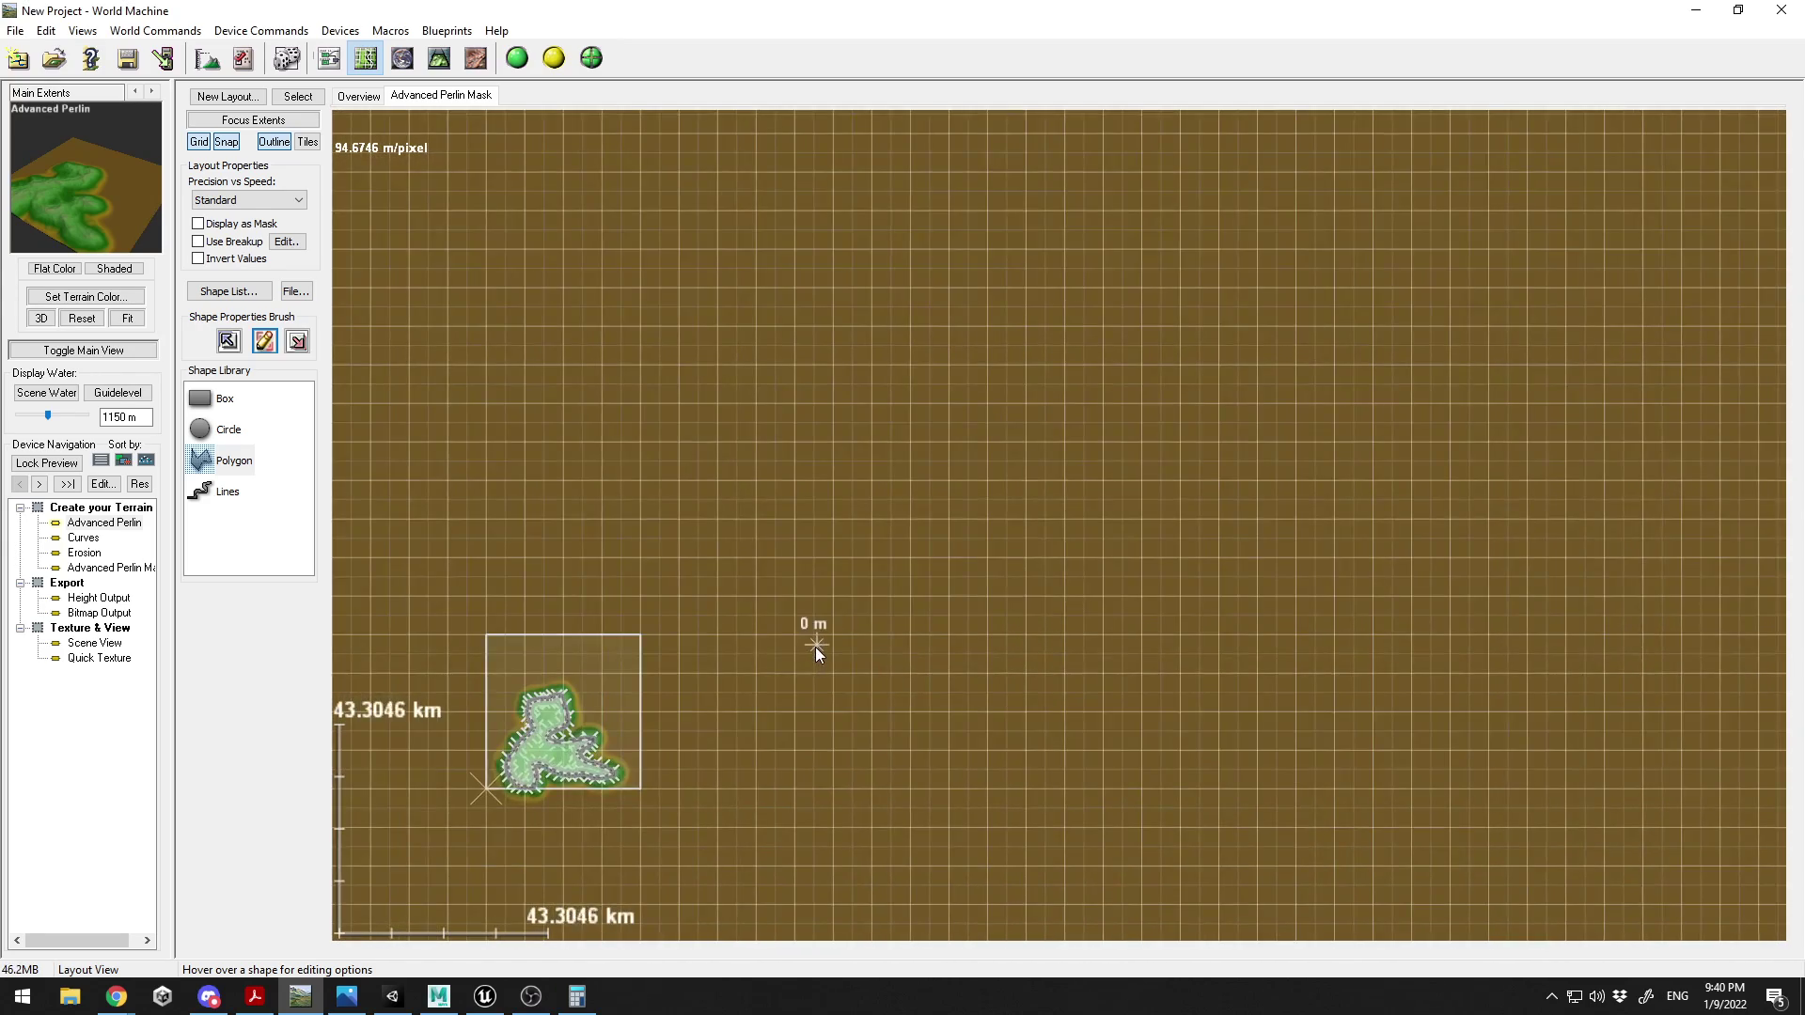
scroll(853, 673, "up", 2)
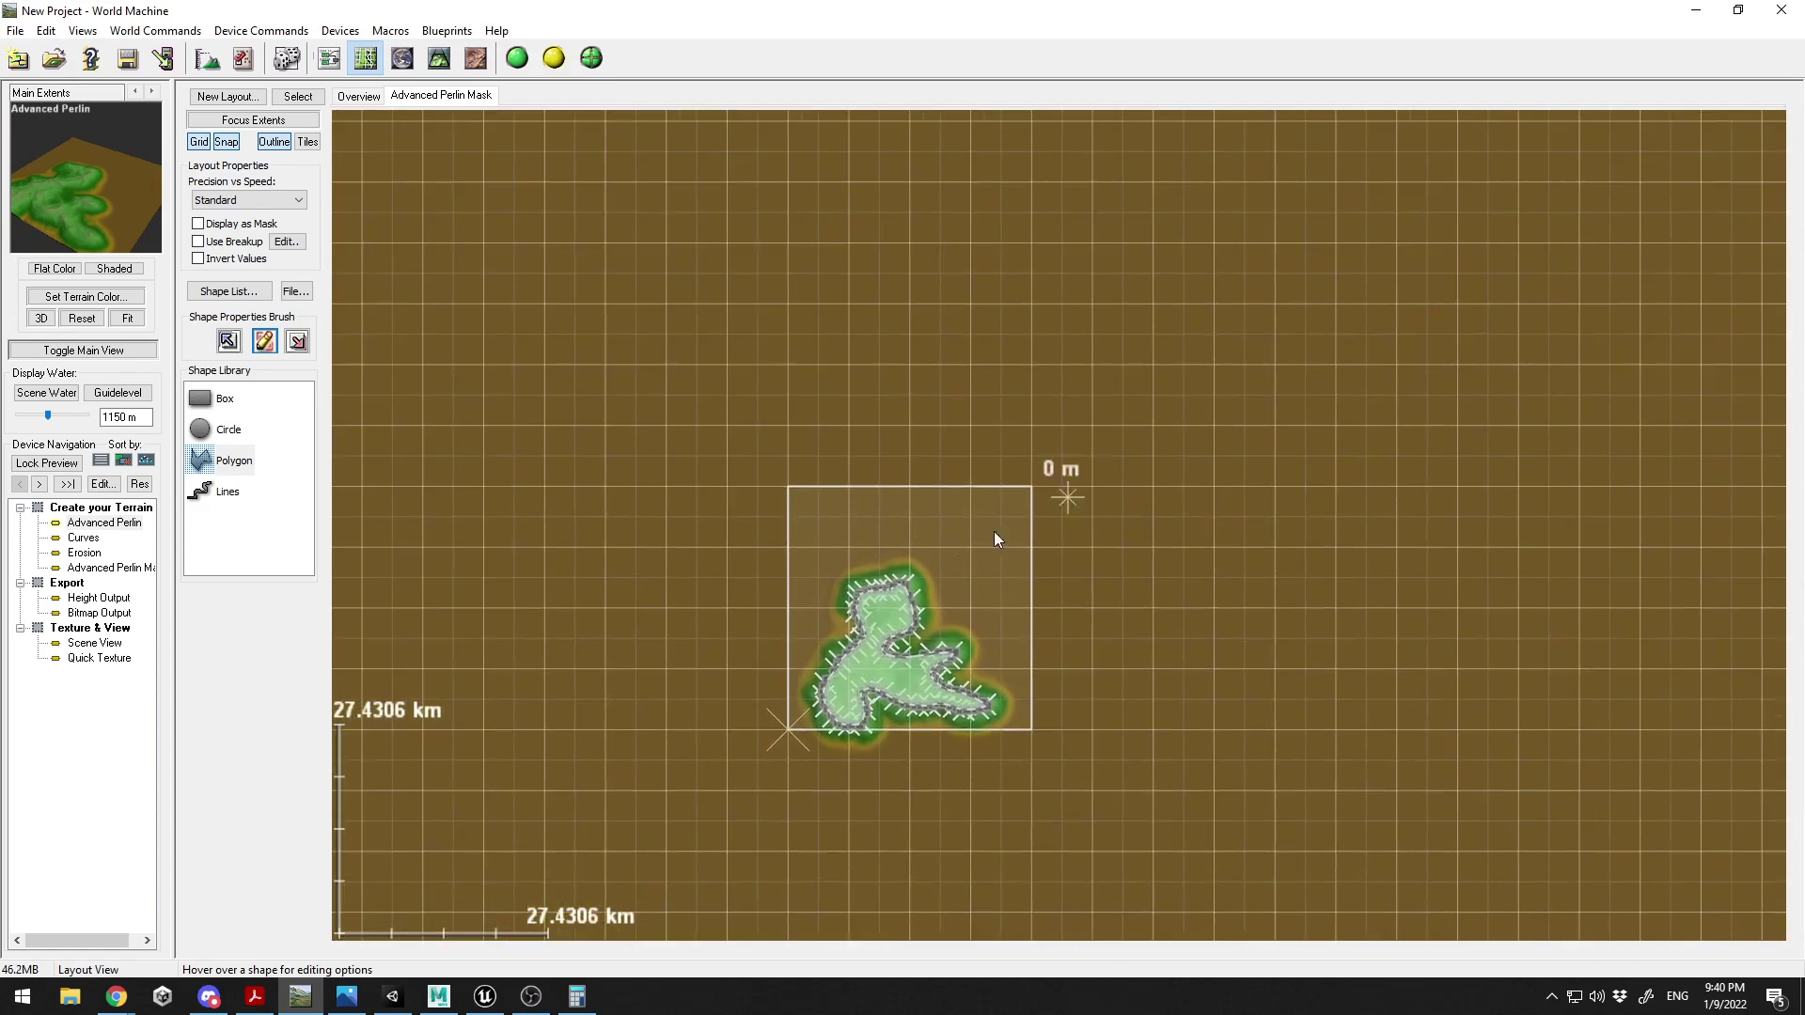
scroll(989, 691, "up", 2)
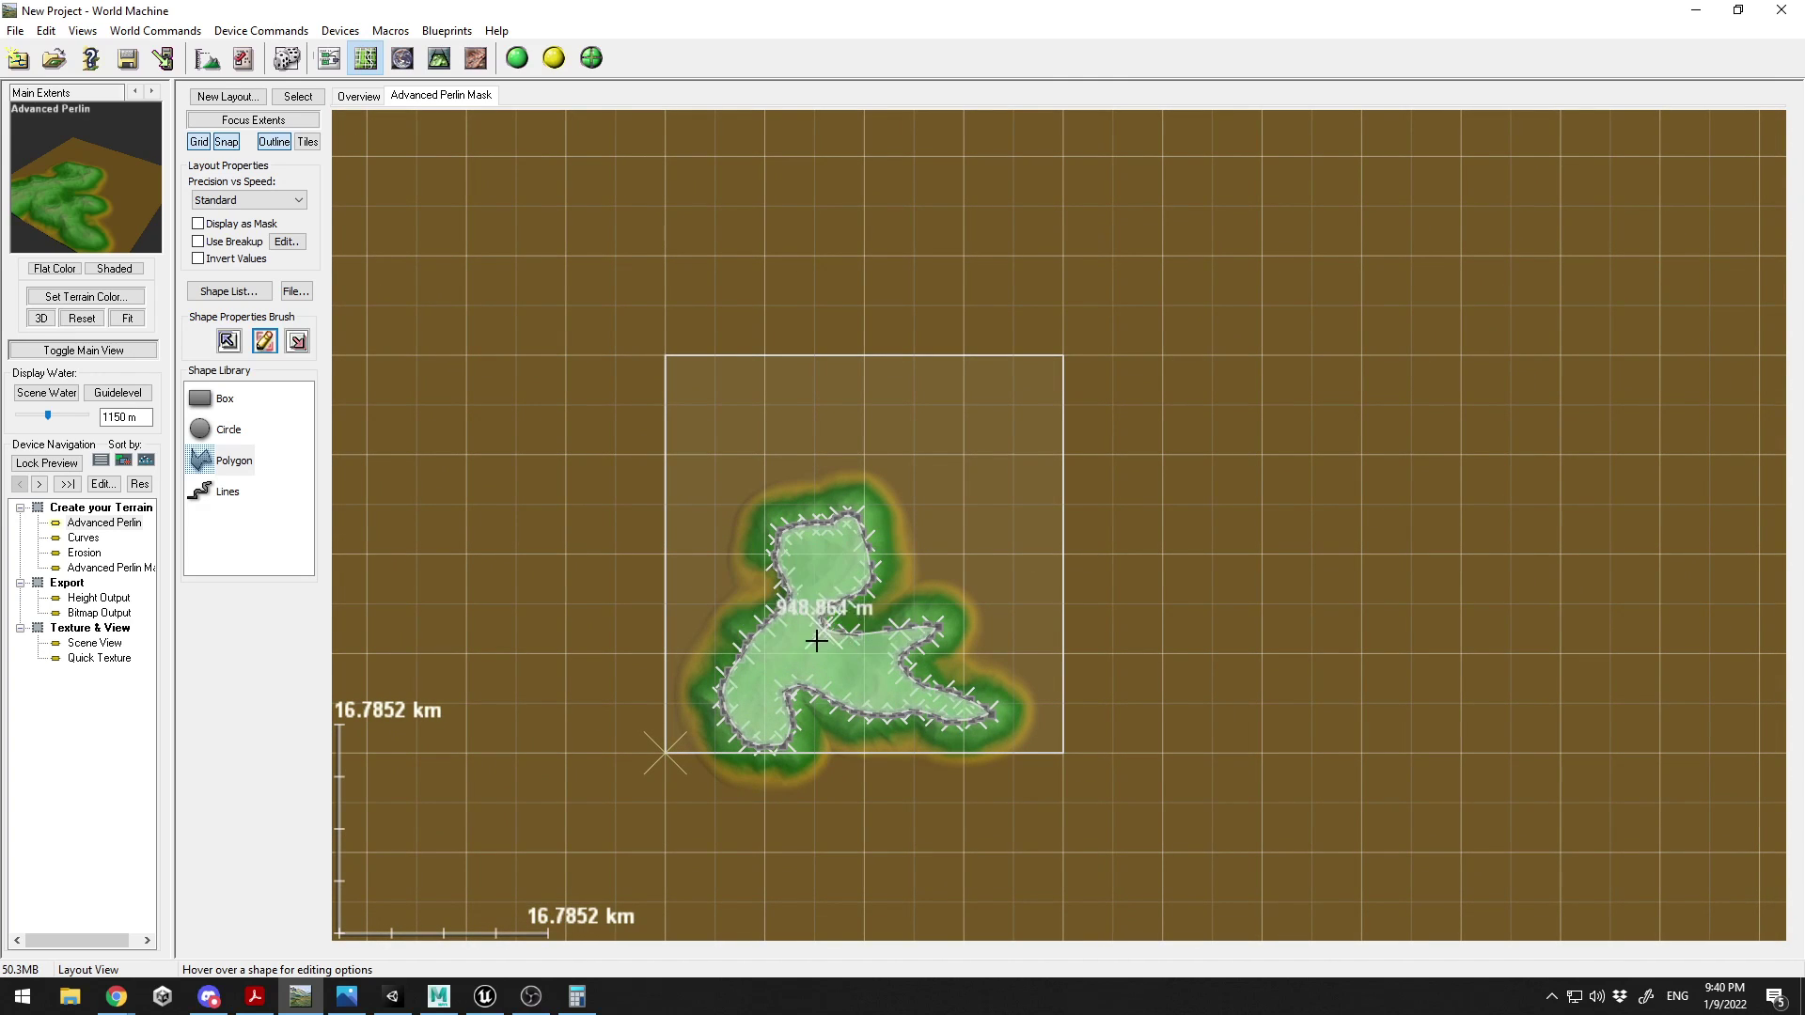
left_click_drag(795, 644, 795, 583)
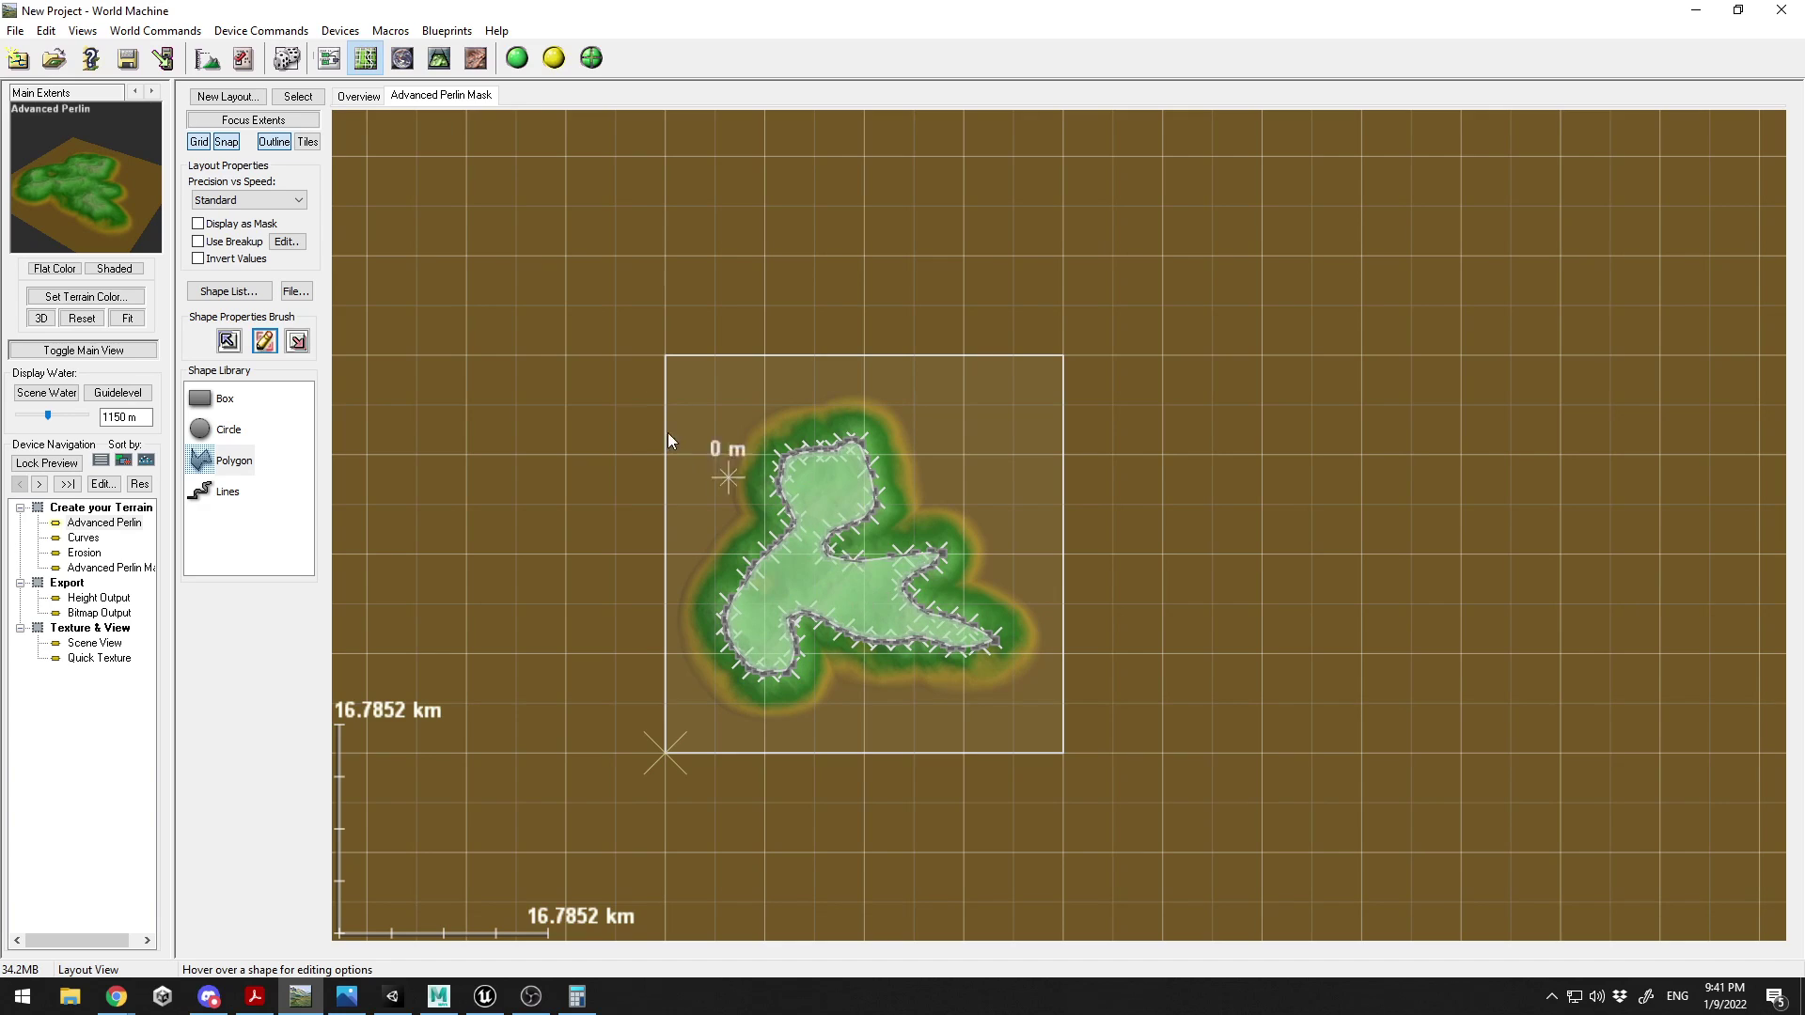
- Enable breakup for the Advanced Perlin Mask layout to roughen the island's outline
left_click_drag(171, 245, 264, 246)
left_click(292, 243)
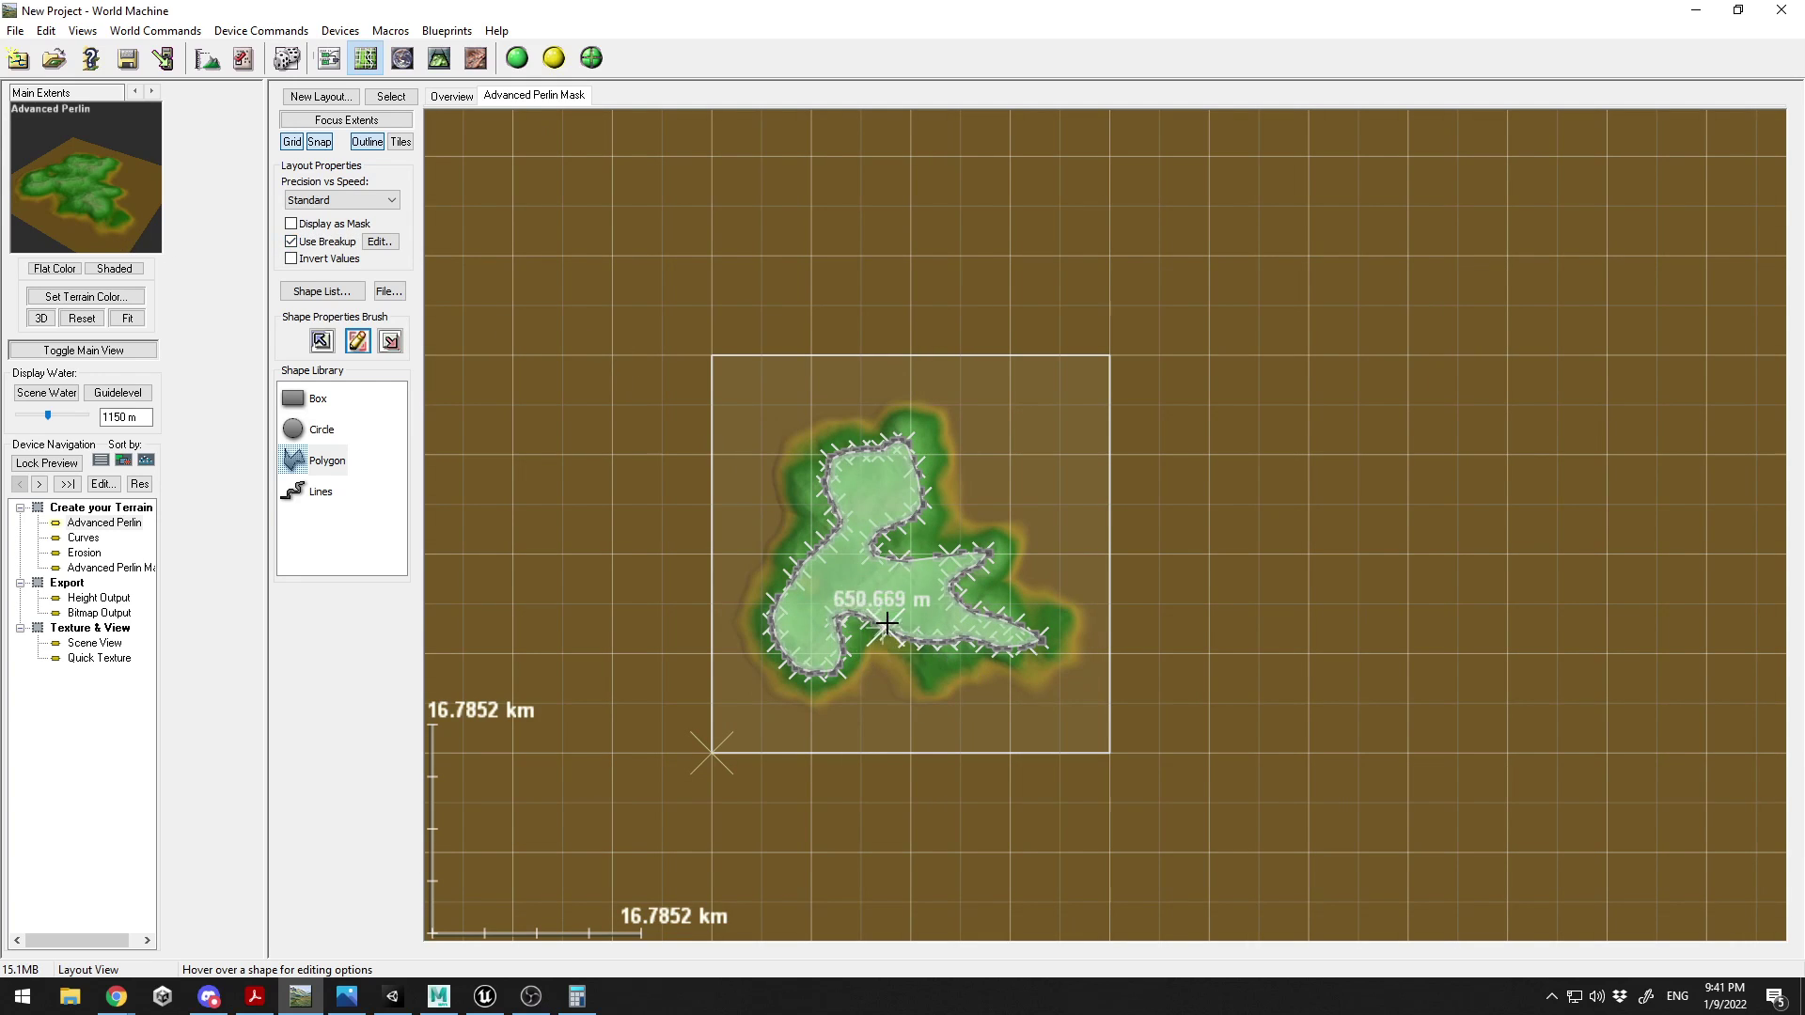
left_click_drag(215, 422, 179, 422)
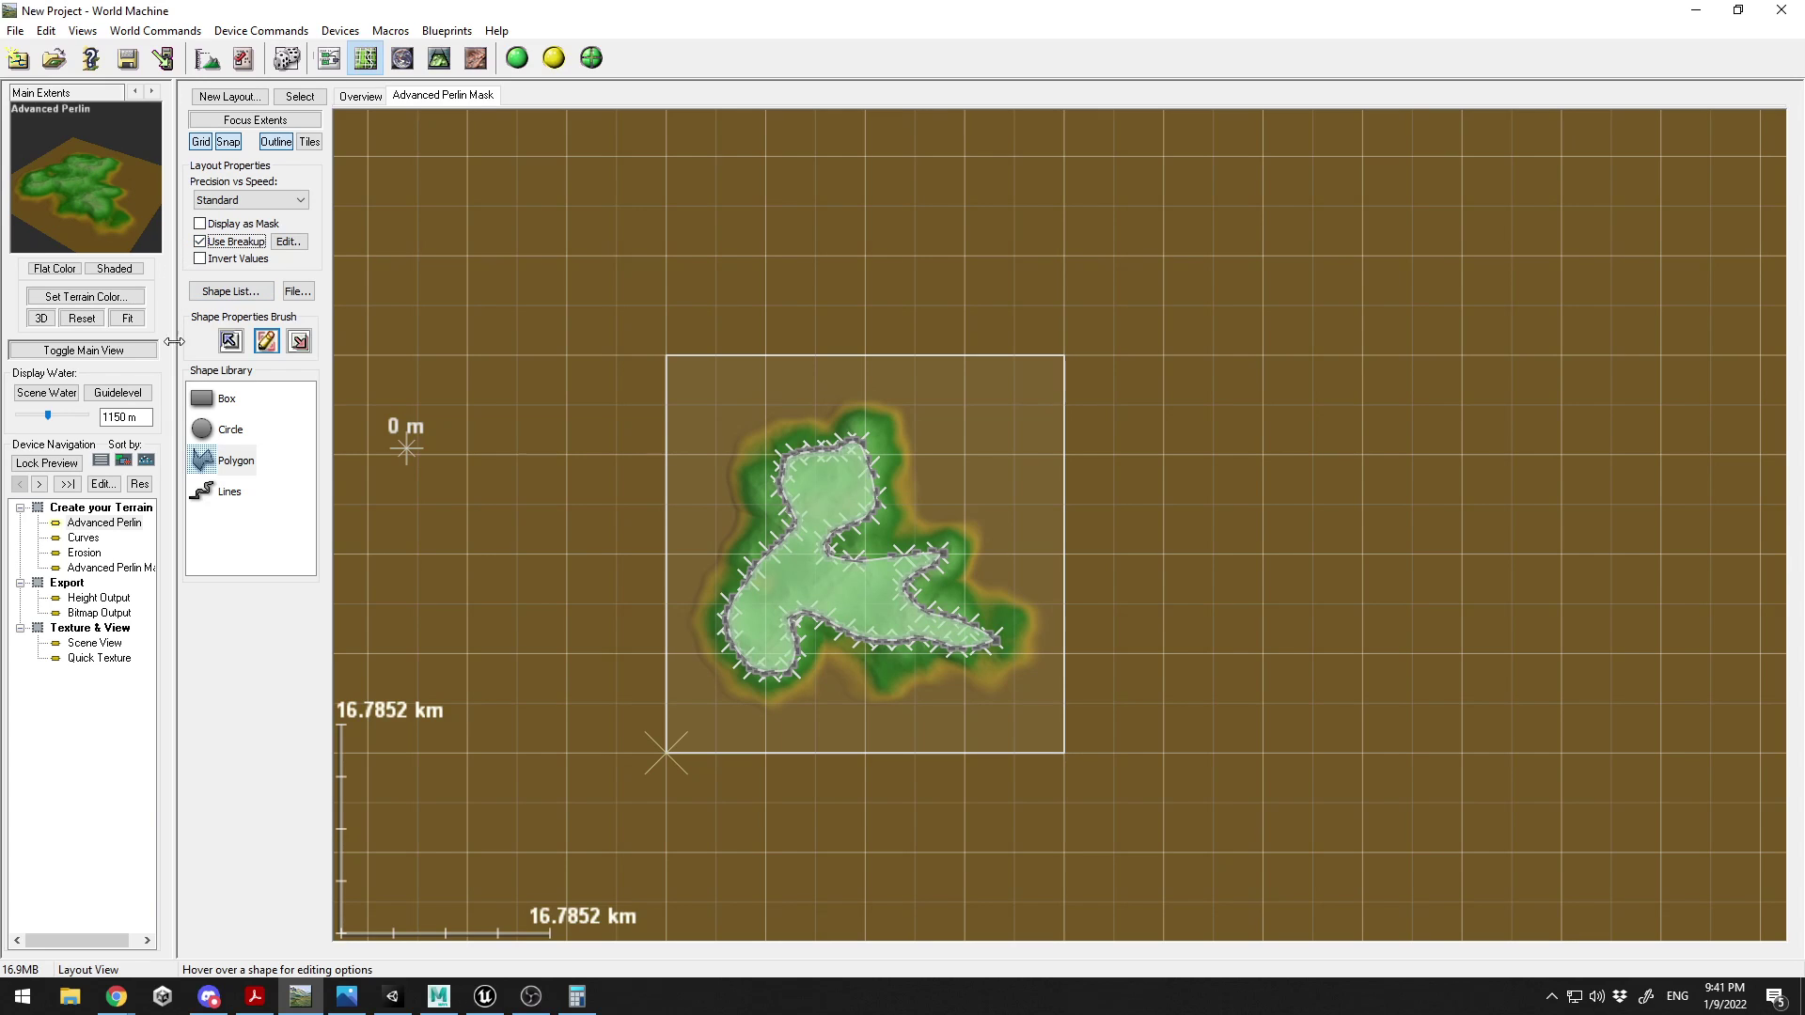
- Display the water guide level and set it to 180 m
left_click(99, 394)
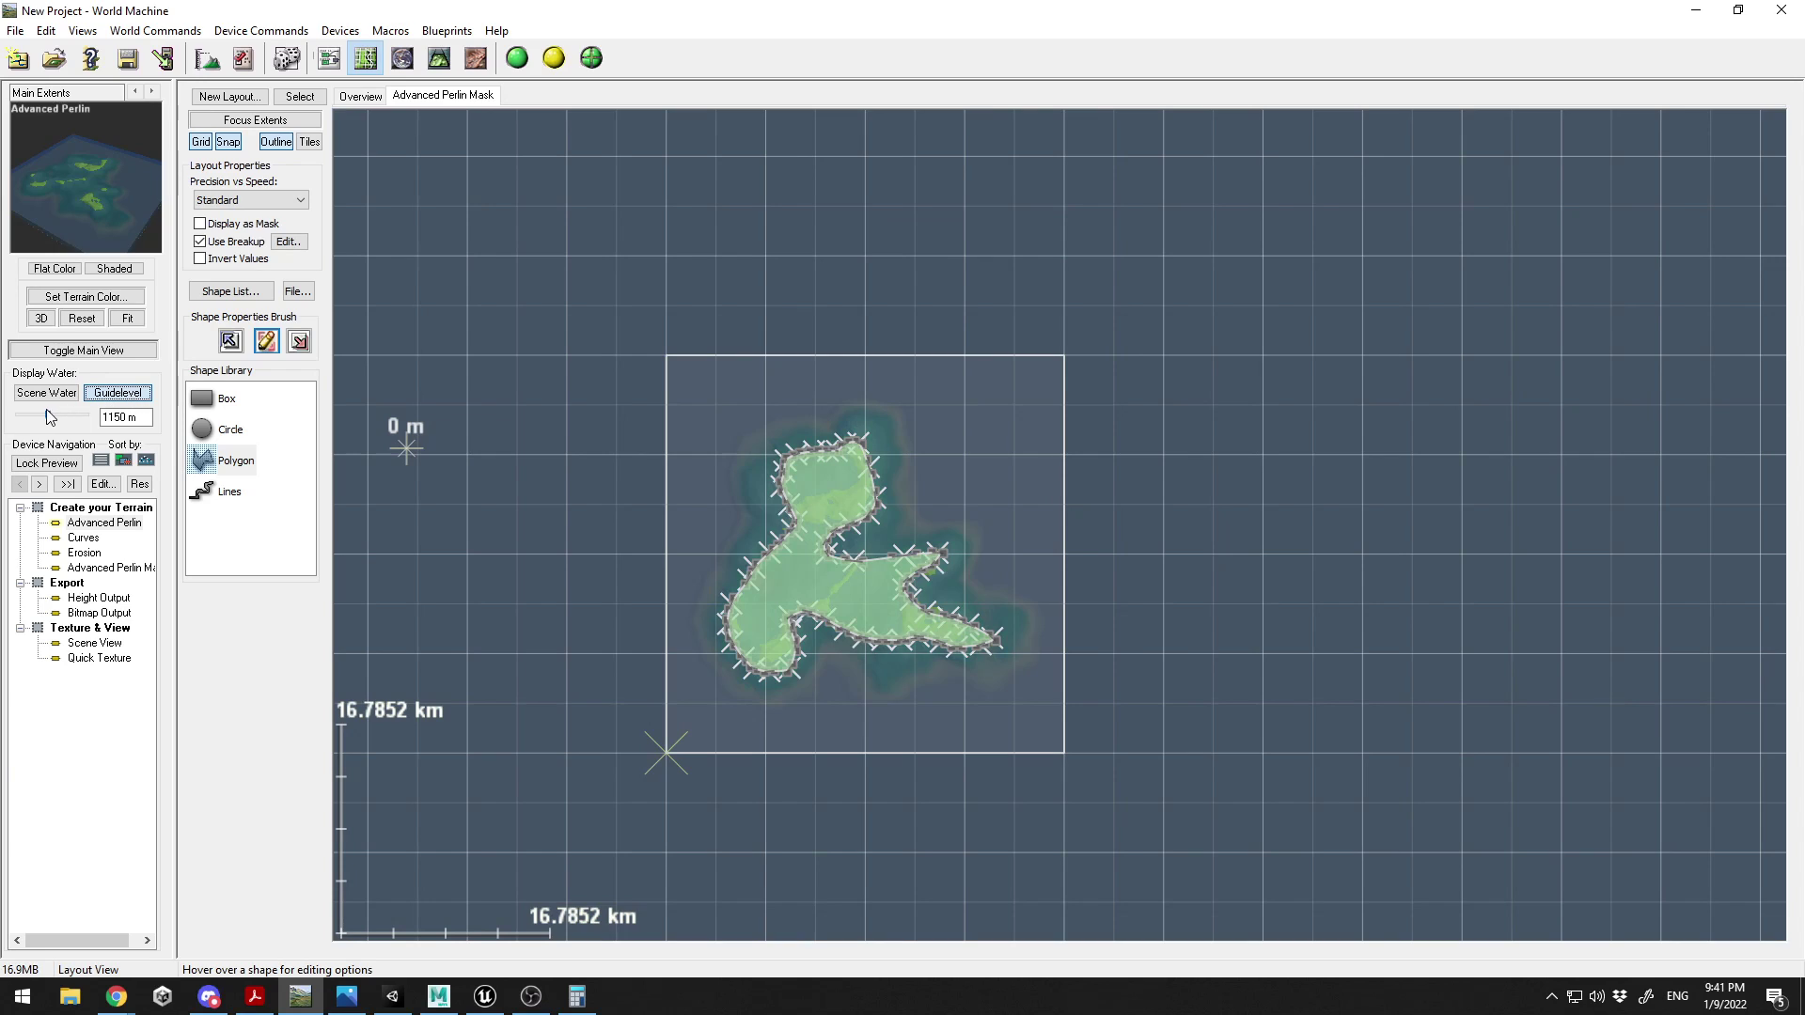
left_click_drag(48, 422, 26, 428)
double_click(139, 416)
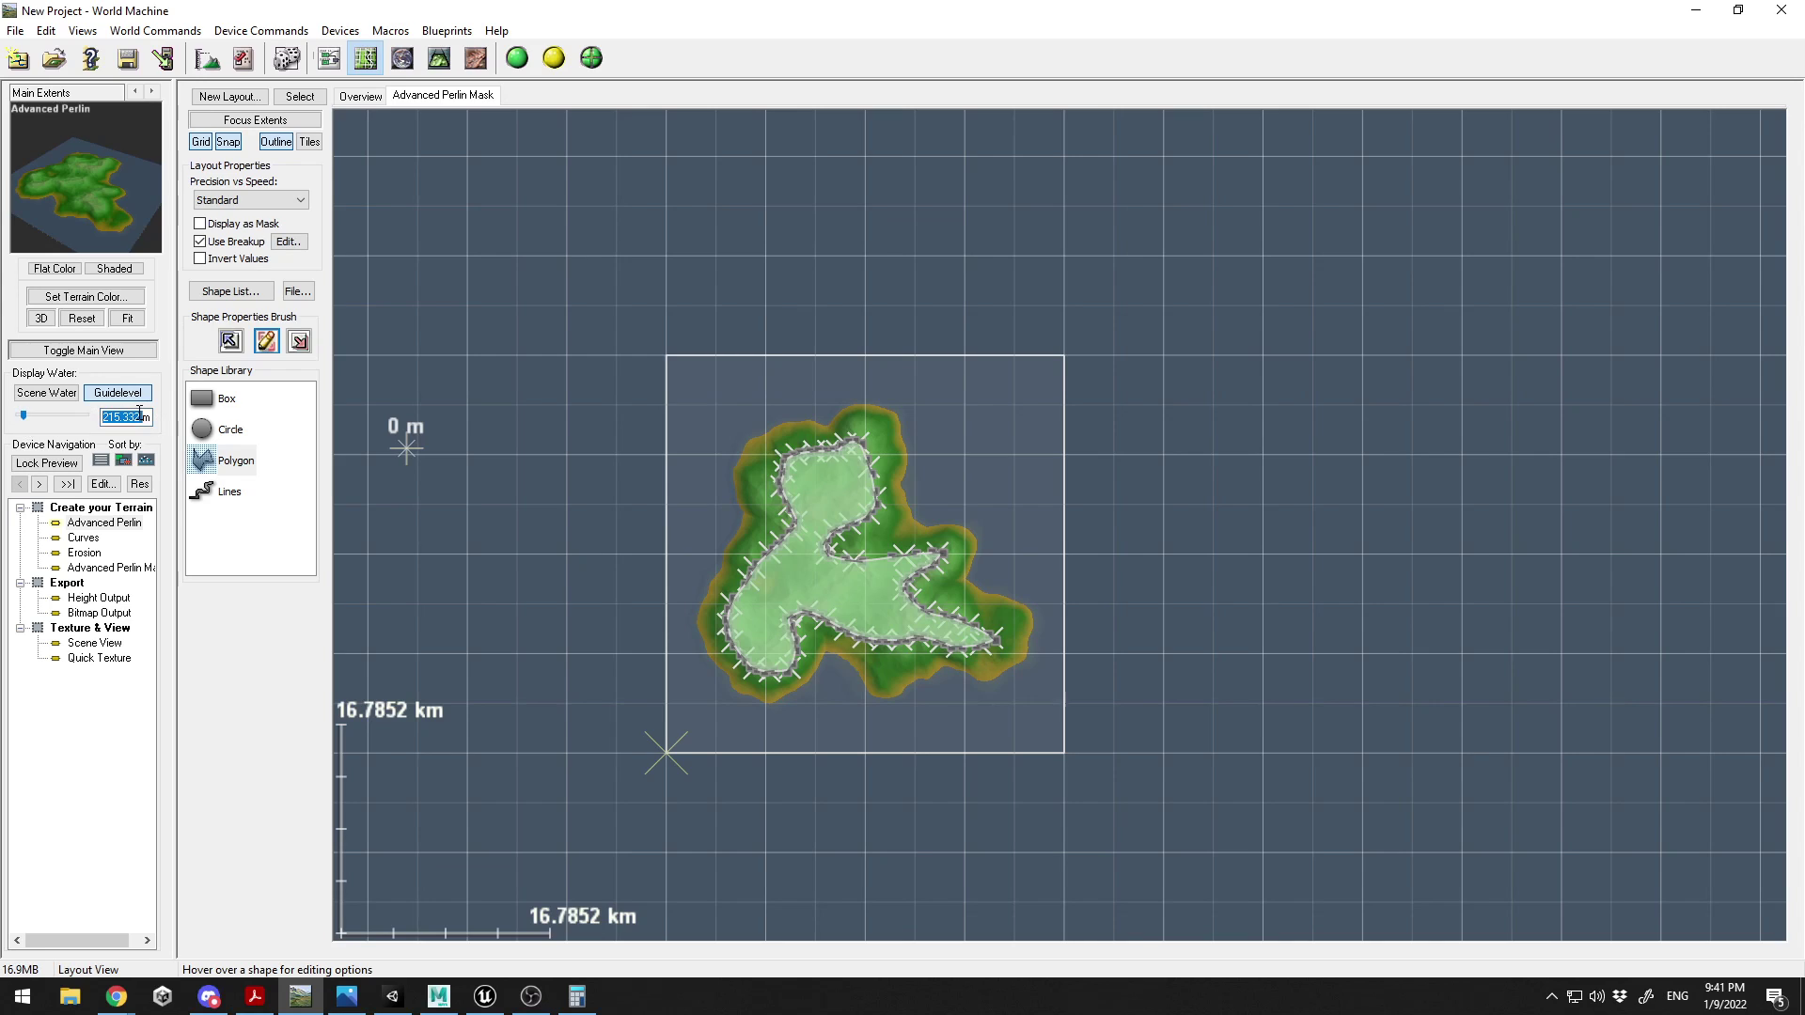
type("180")
- Switch to the 3D view and examine the island's shape and coastline against the water
left_click(438, 59)
scroll(1199, 443, "up", 3)
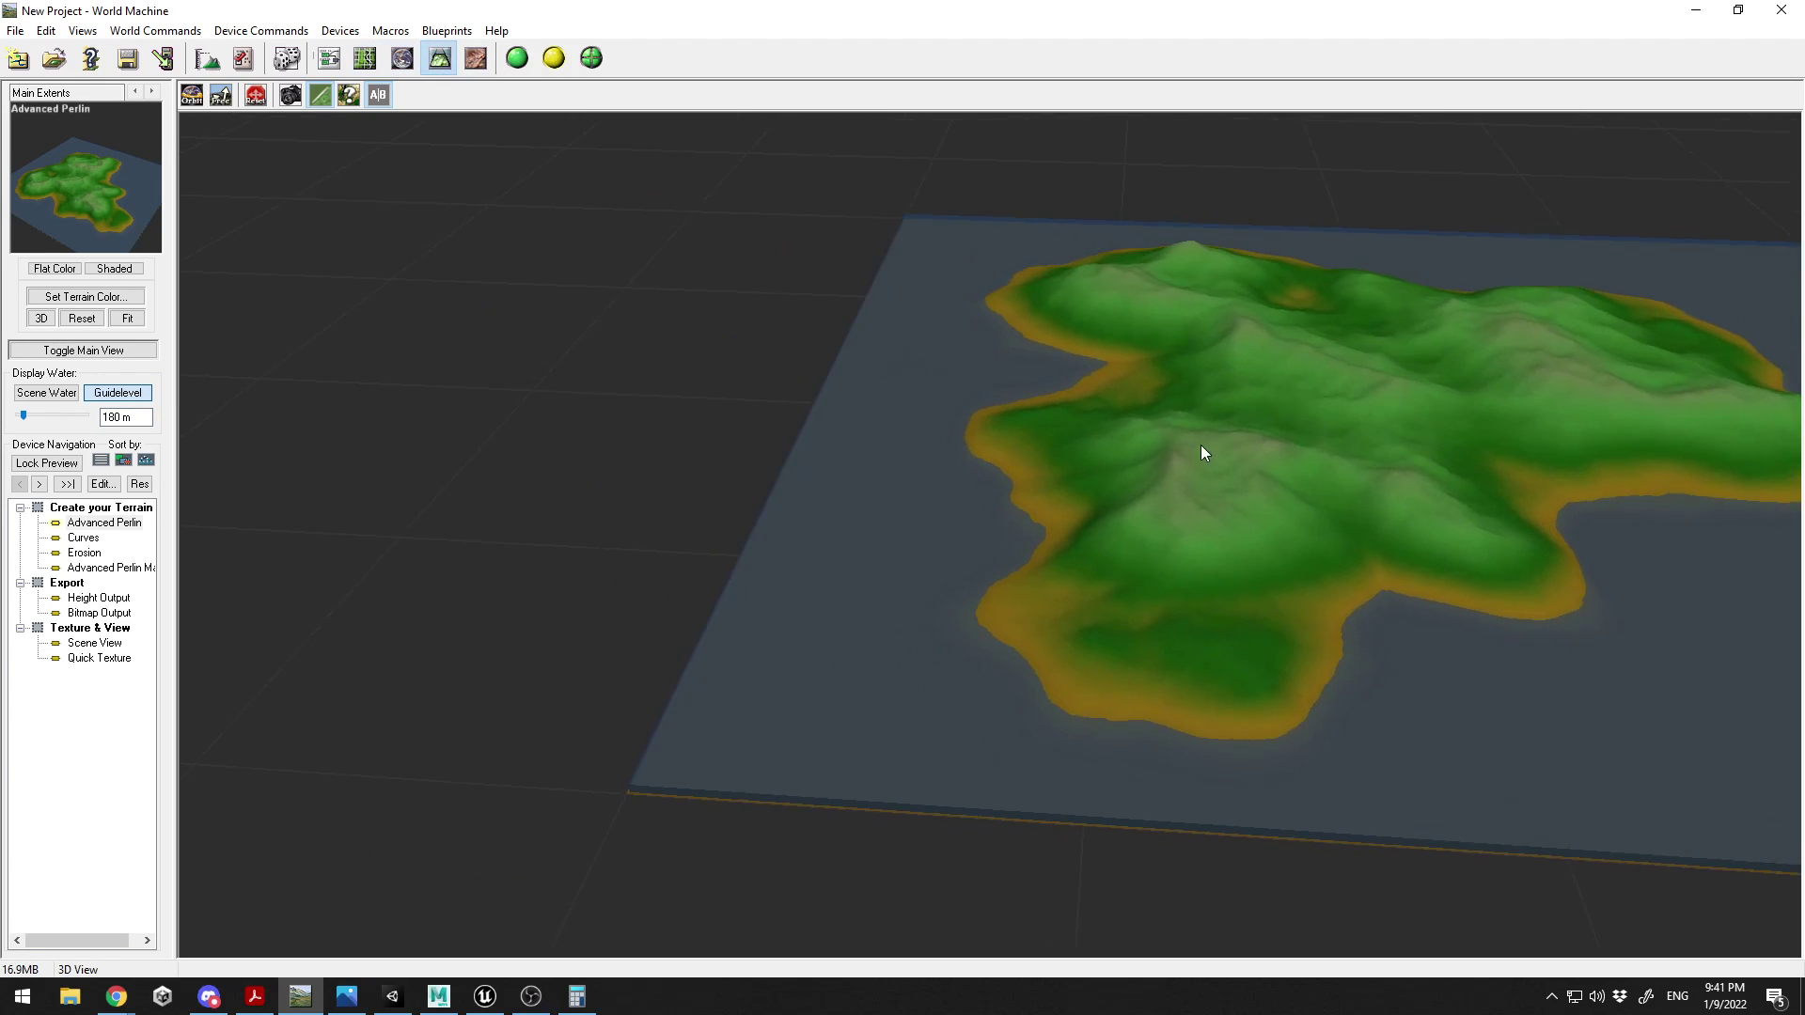
scroll(1204, 453, "down", 3)
scroll(1317, 432, "up", 4)
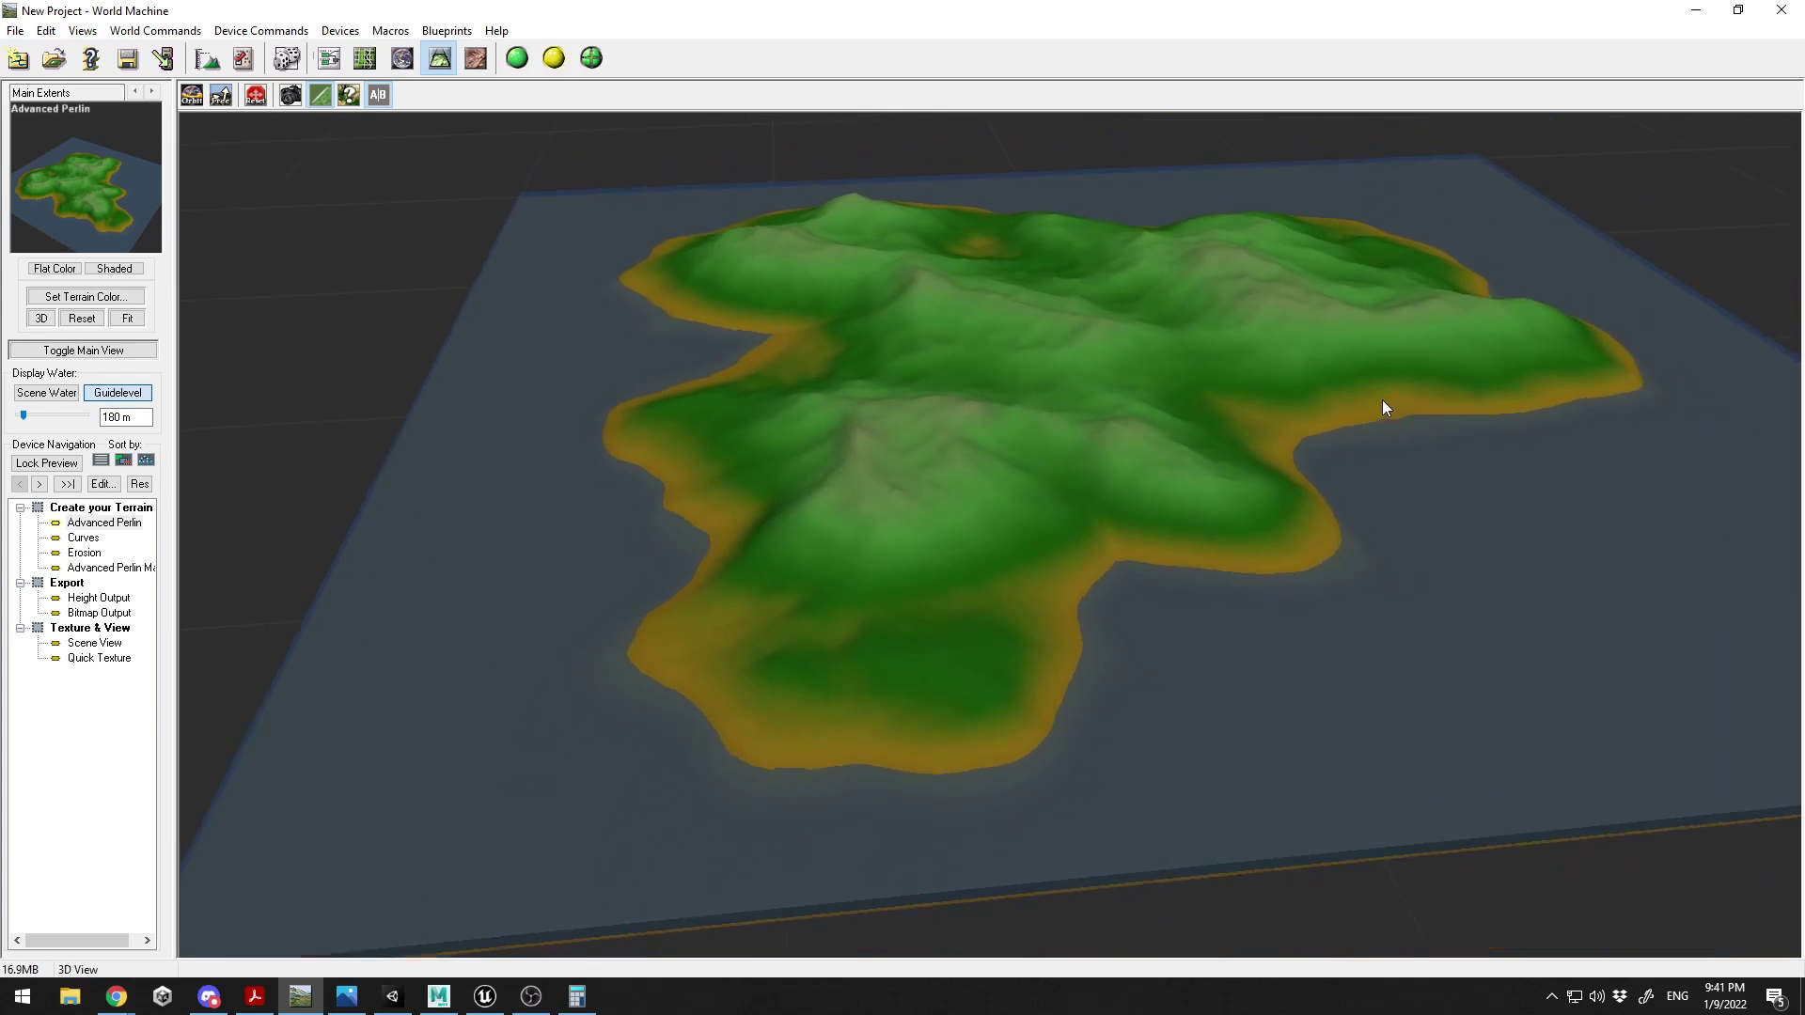
scroll(1392, 406, "down", 2)
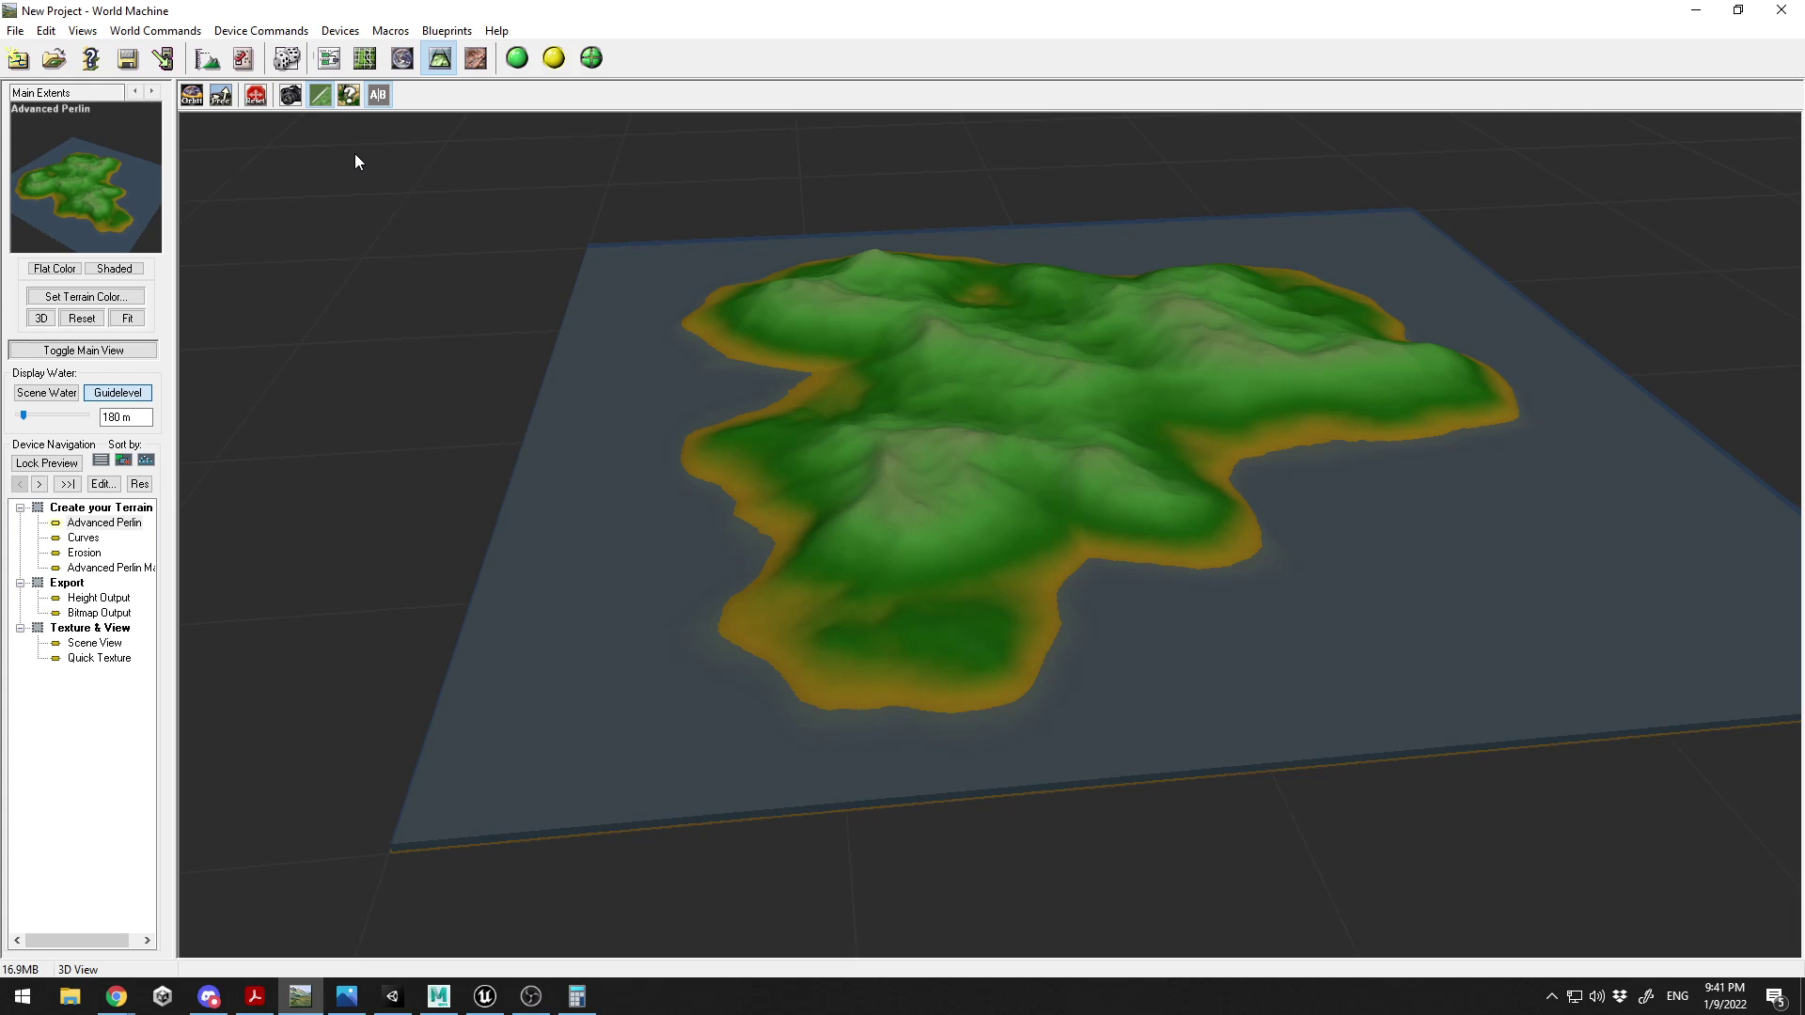
- Return to the device workview and place a Coast Erosion device below the Create your Terrain group
left_click(328, 64)
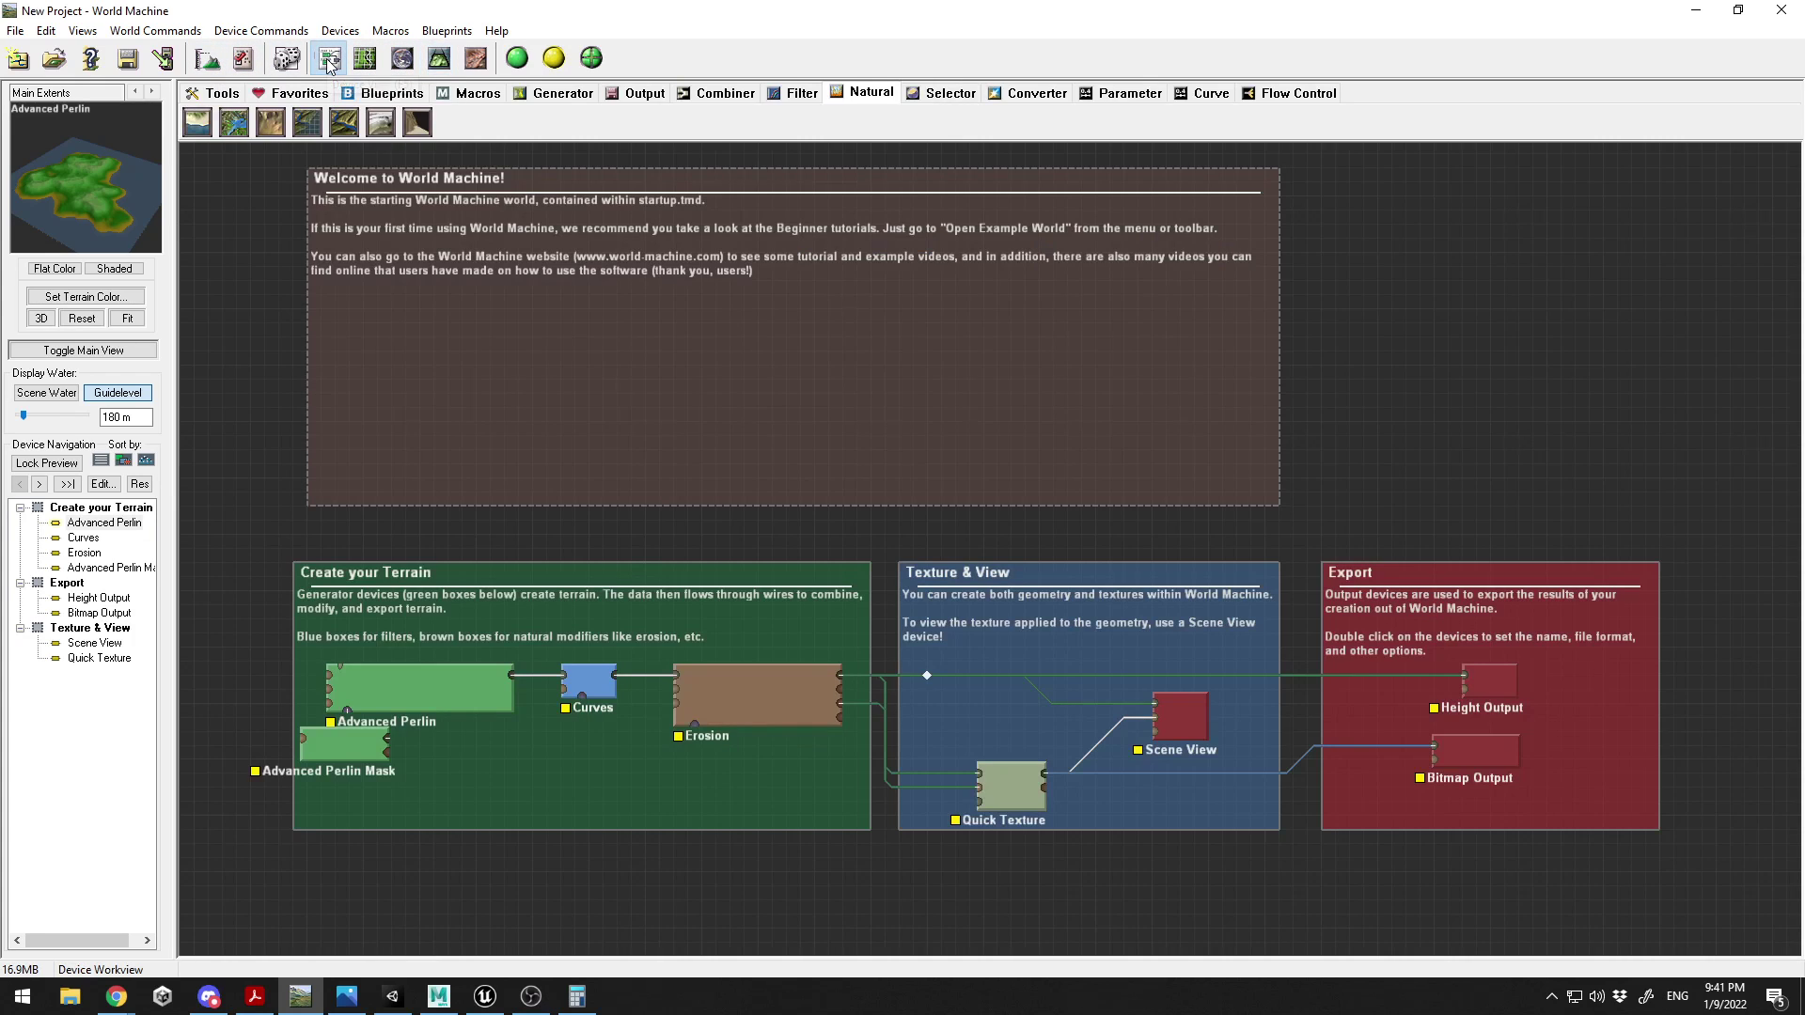
right_click_drag(695, 556, 995, 392)
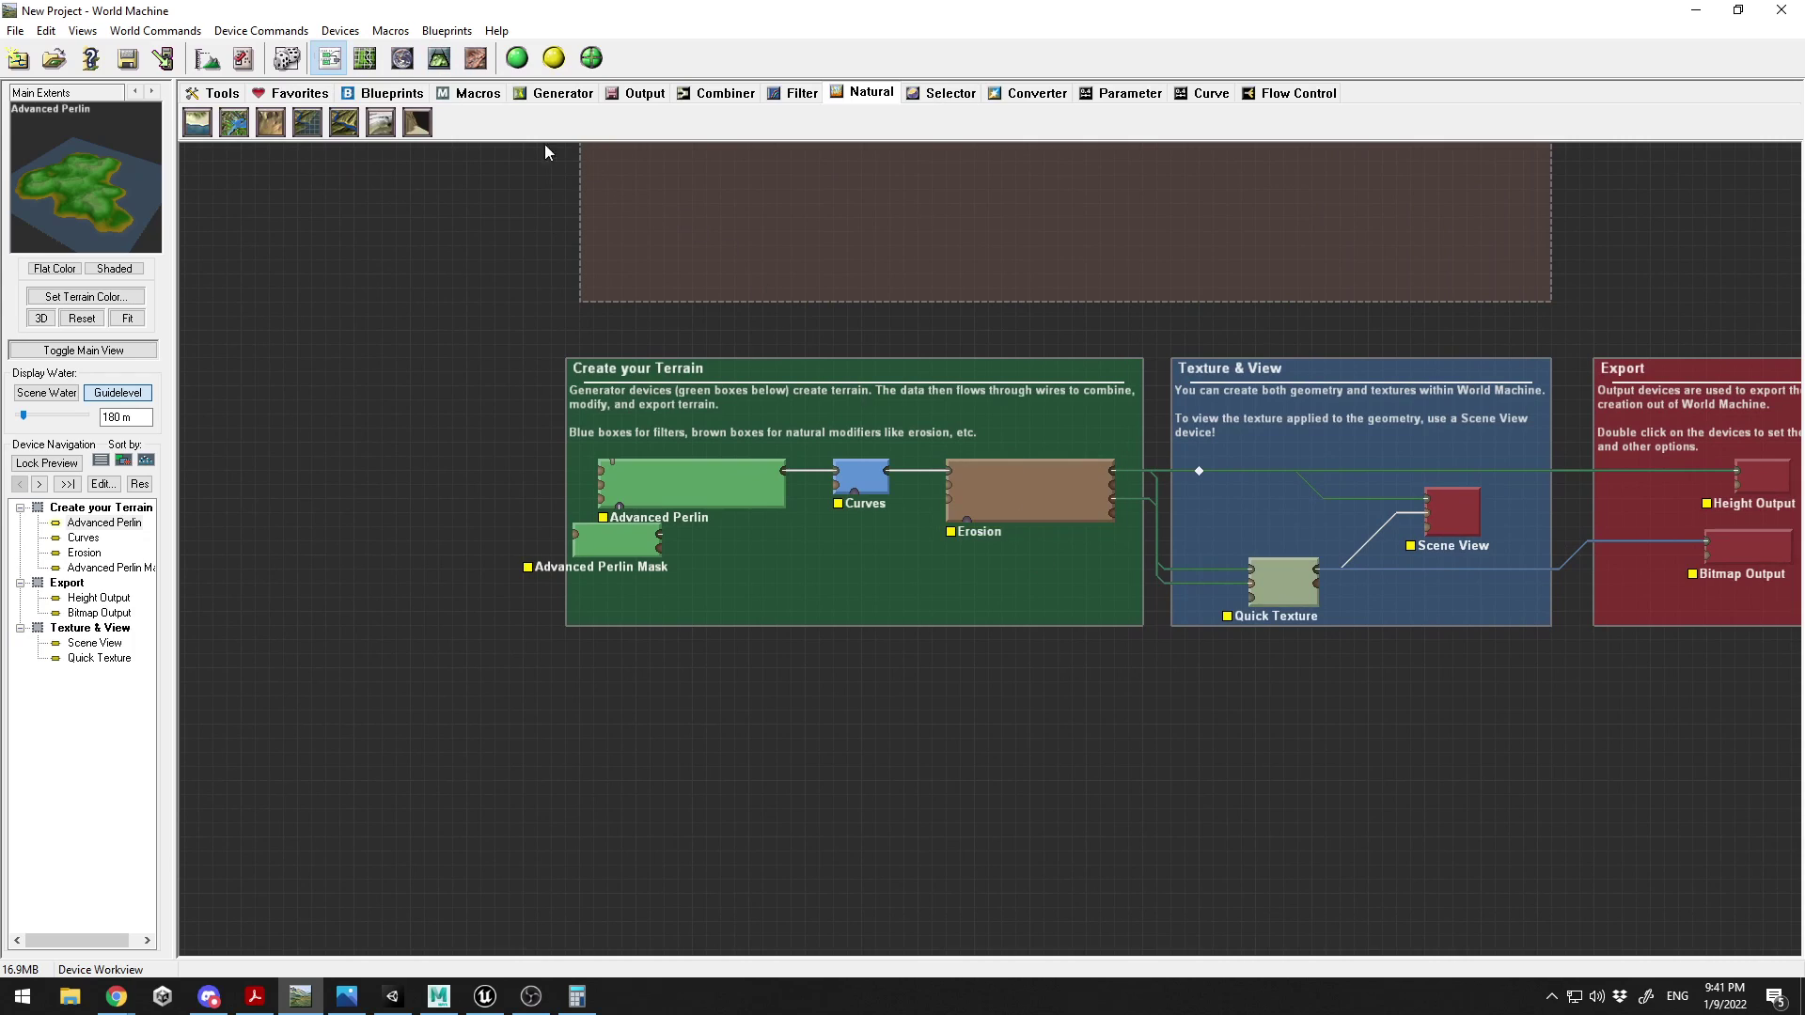
left_click(806, 96)
left_click(887, 98)
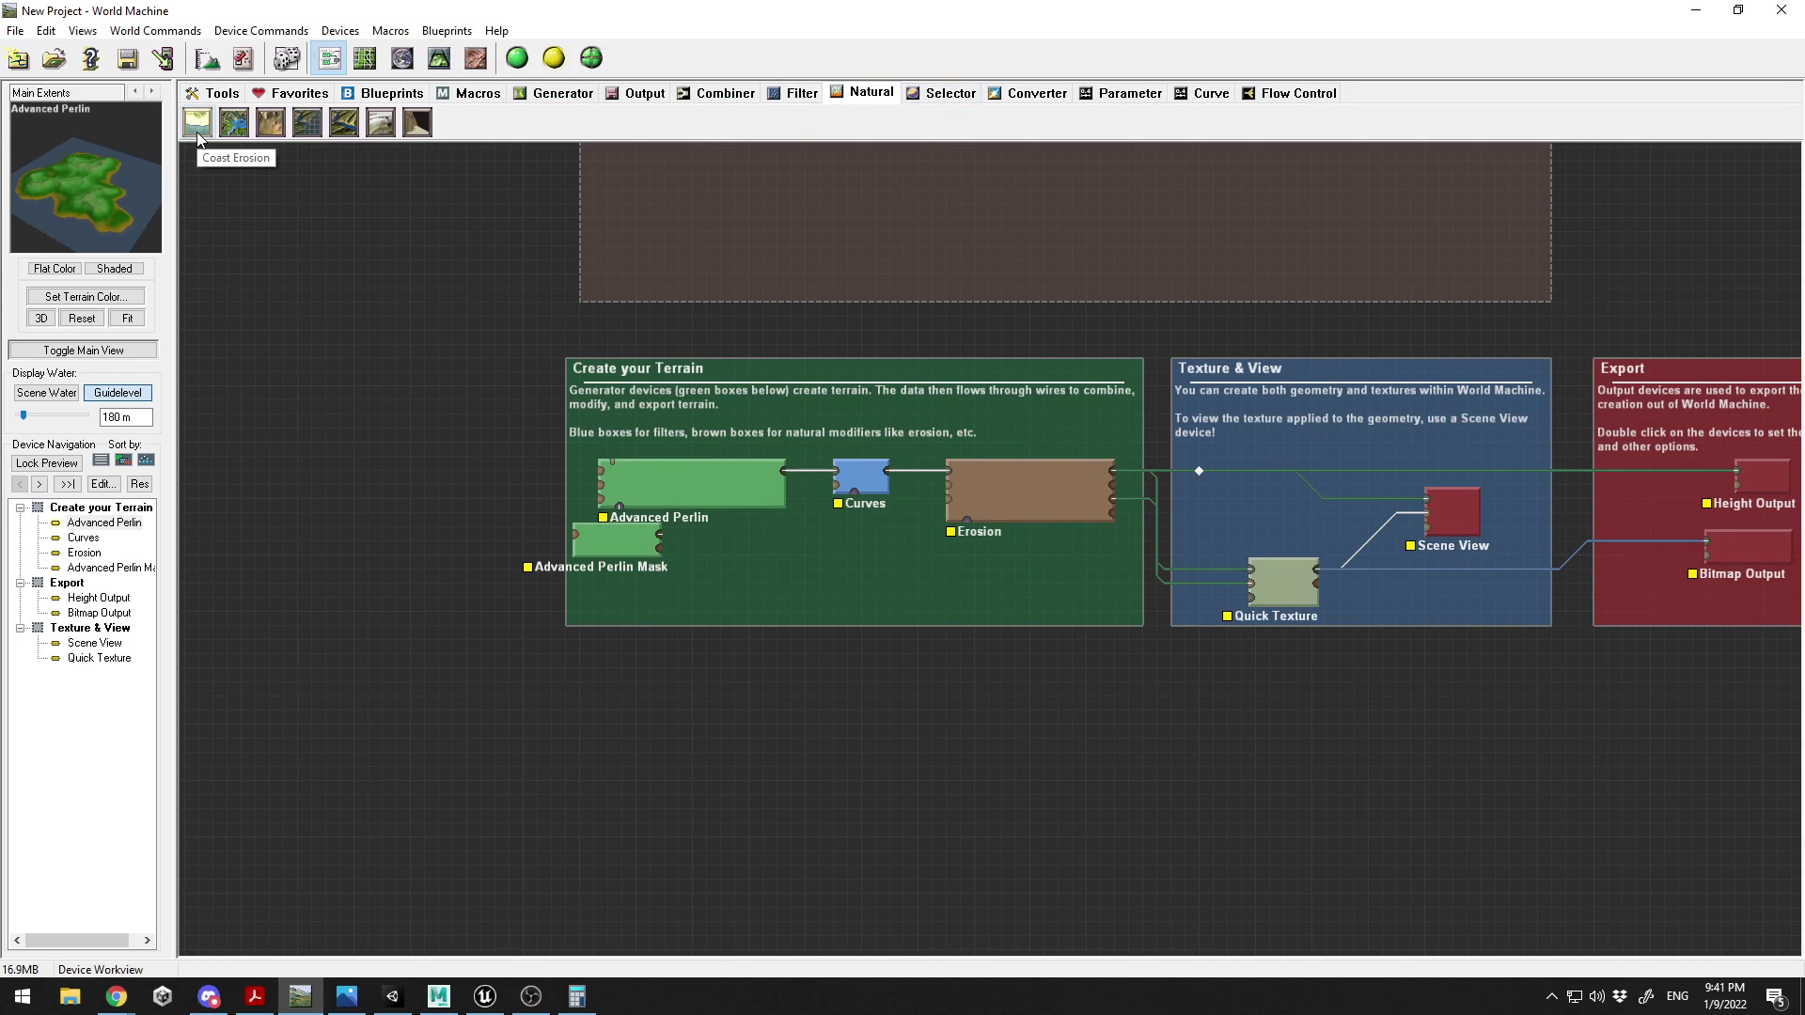
left_click_drag(198, 139, 1058, 736)
right_click_drag(1051, 736, 931, 736)
left_click(995, 720)
- Wire the Erosion output into Coast Erosion, route its output to Height Output and Scene View, and nudge the device closer
left_click_drag(998, 481, 919, 708)
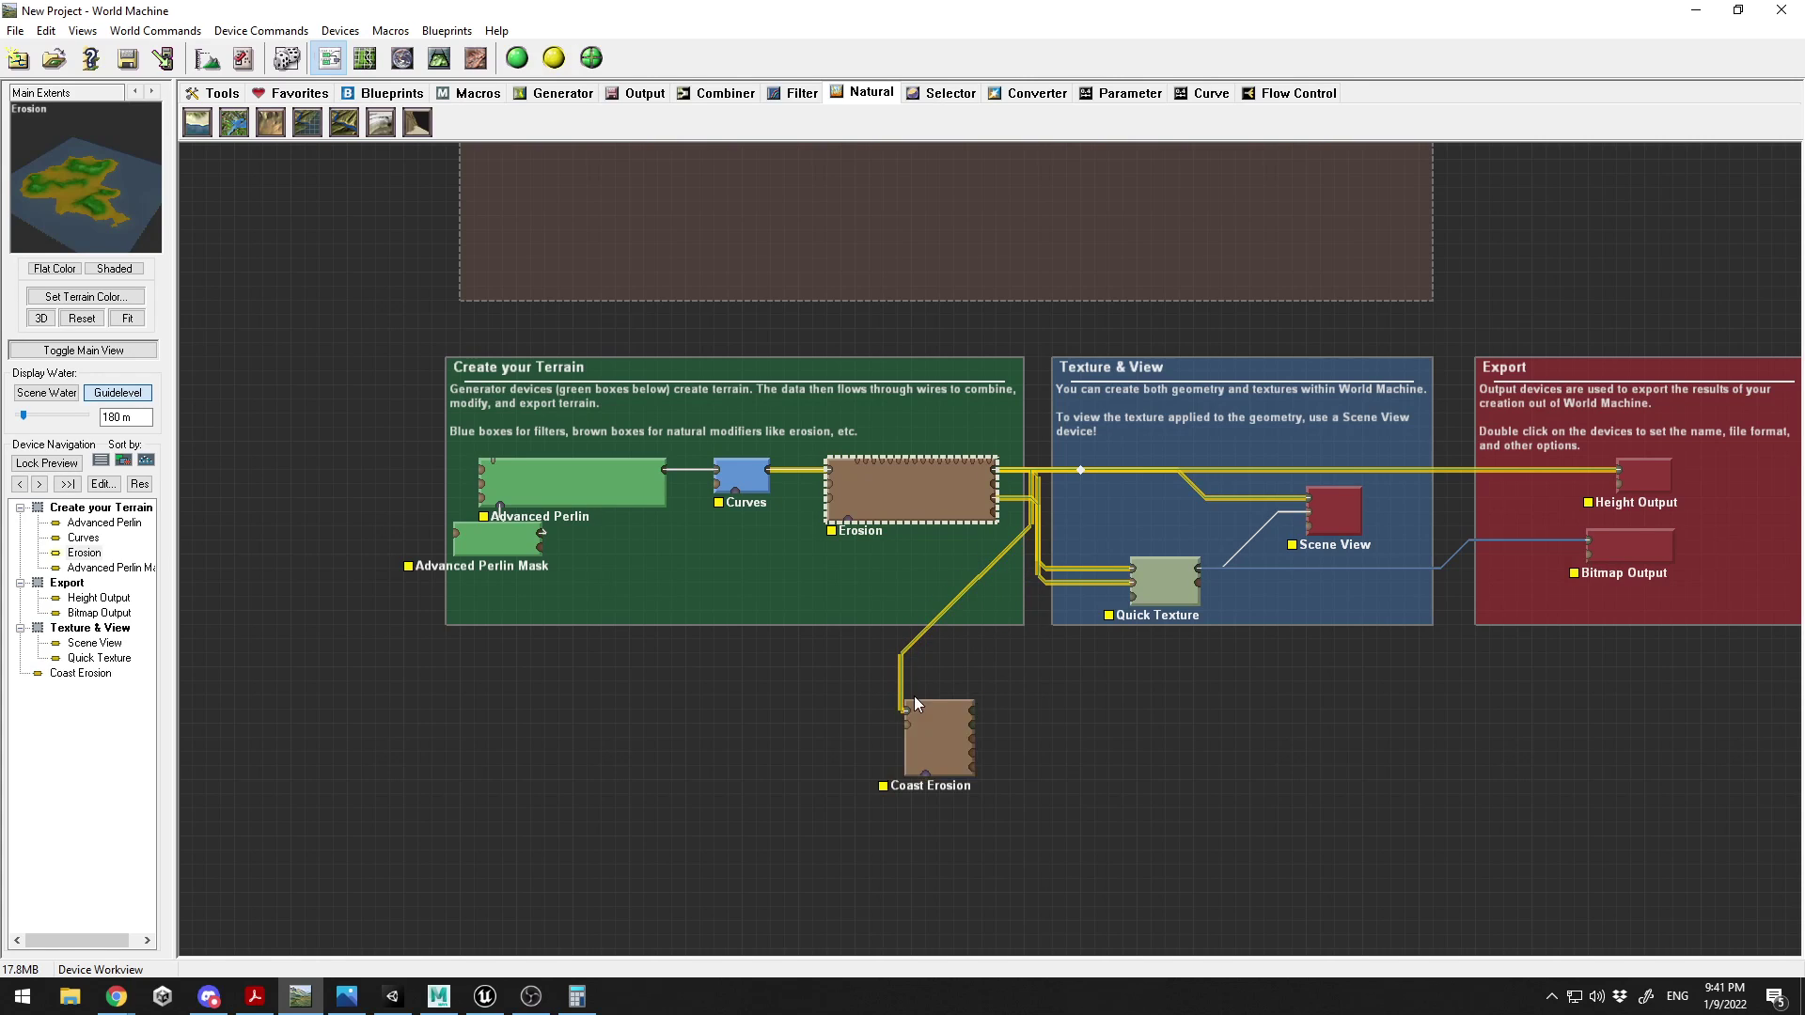
left_click_drag(972, 719, 1085, 476)
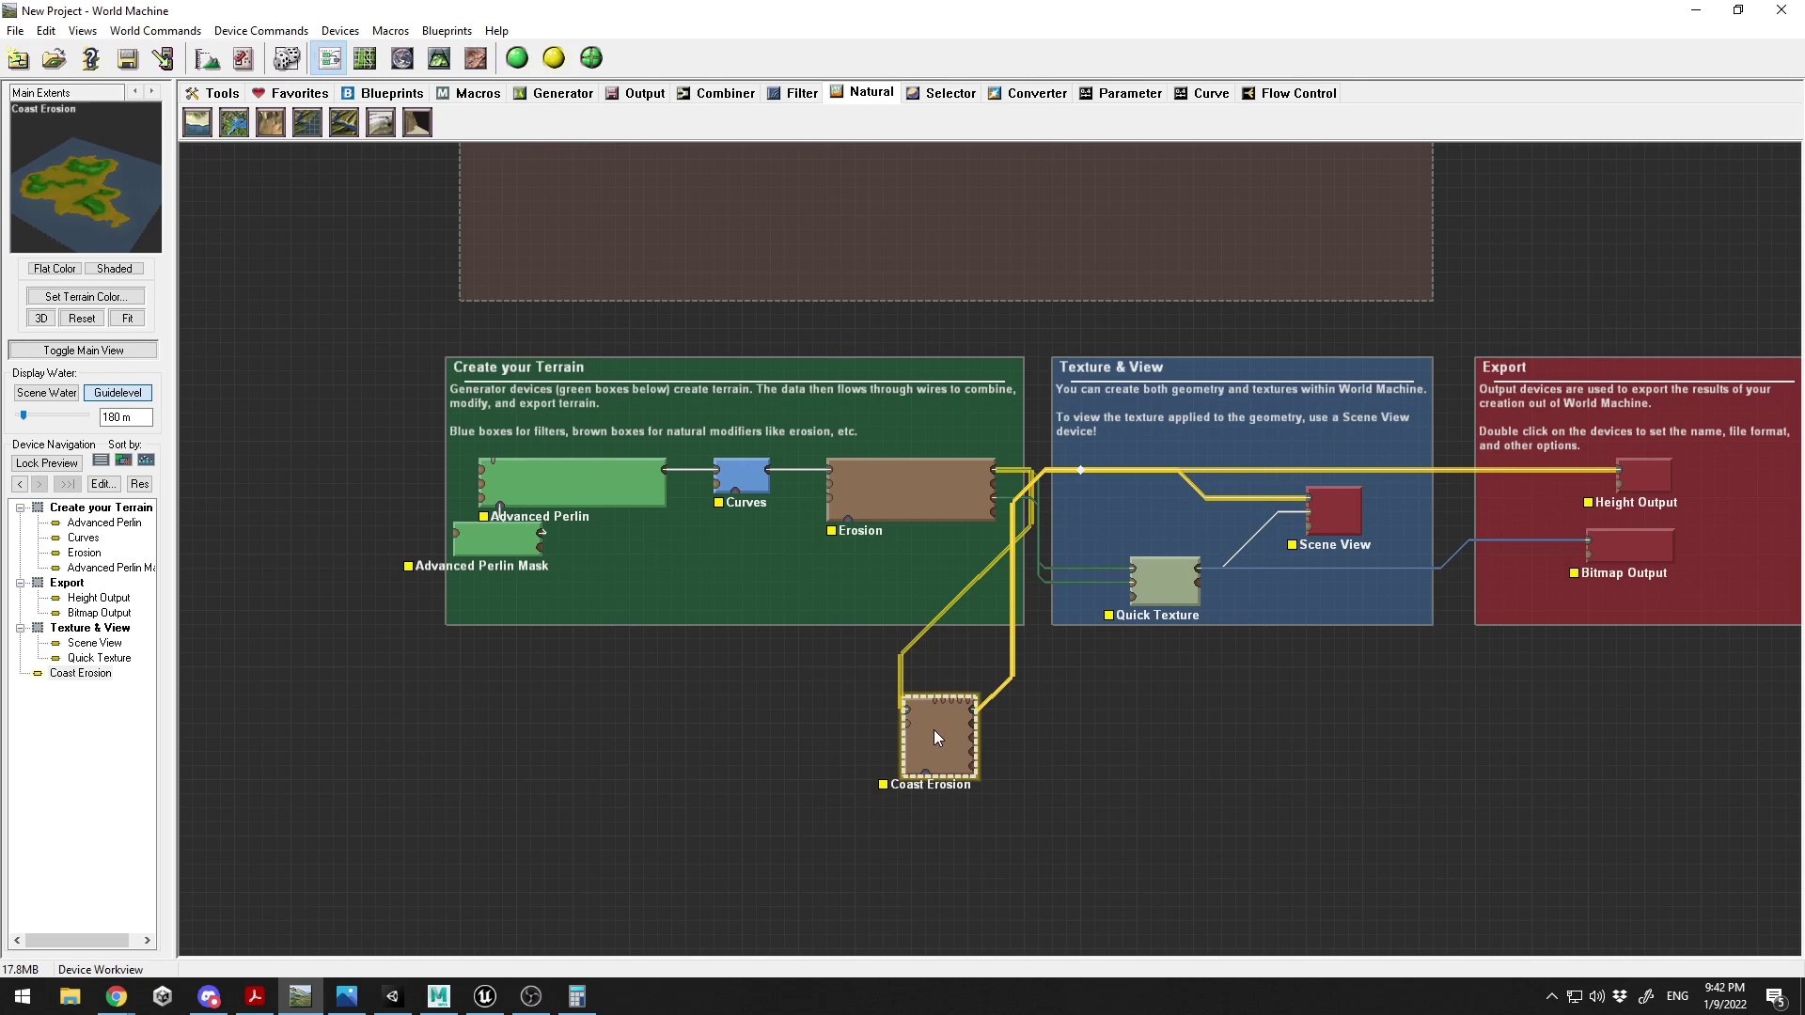
left_click_drag(933, 730, 943, 702)
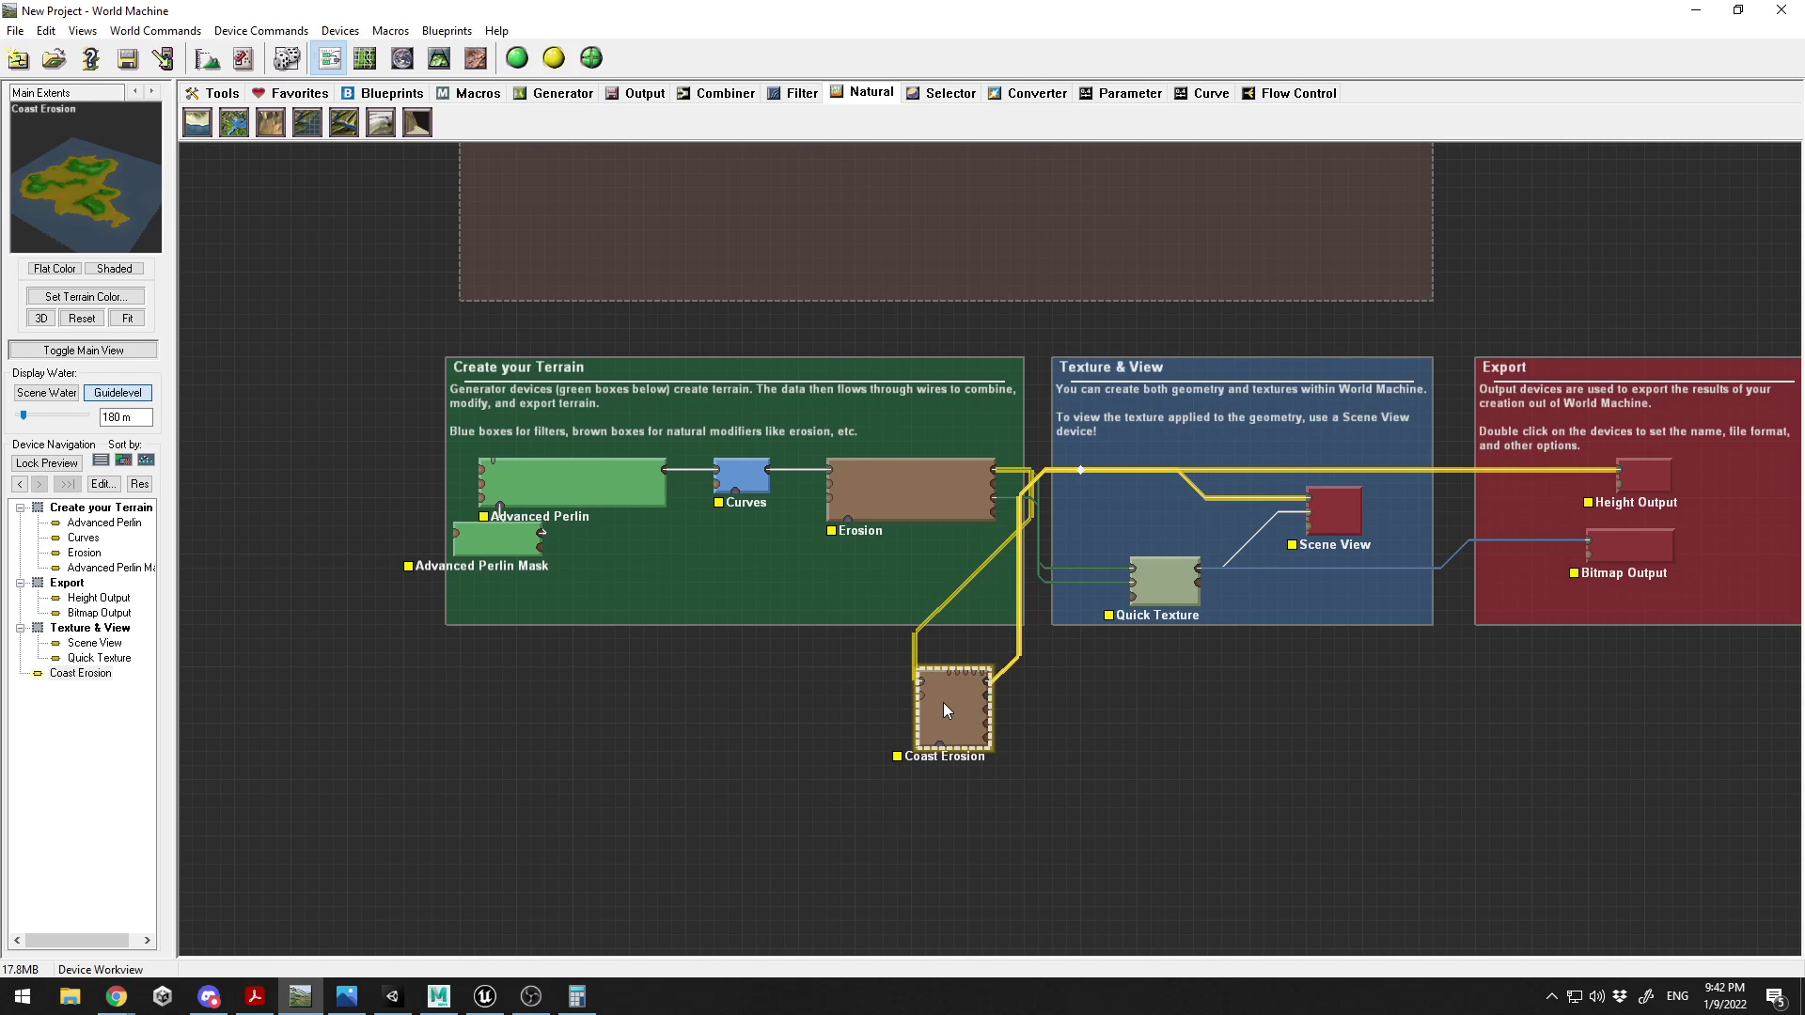
- In the 3D view, set Coast Erosion's beach size to 216.563 m, adjust its sea level, and accept the properties
left_click(440, 62)
left_click_drag(1199, 457, 1243, 508)
double_click(95, 674)
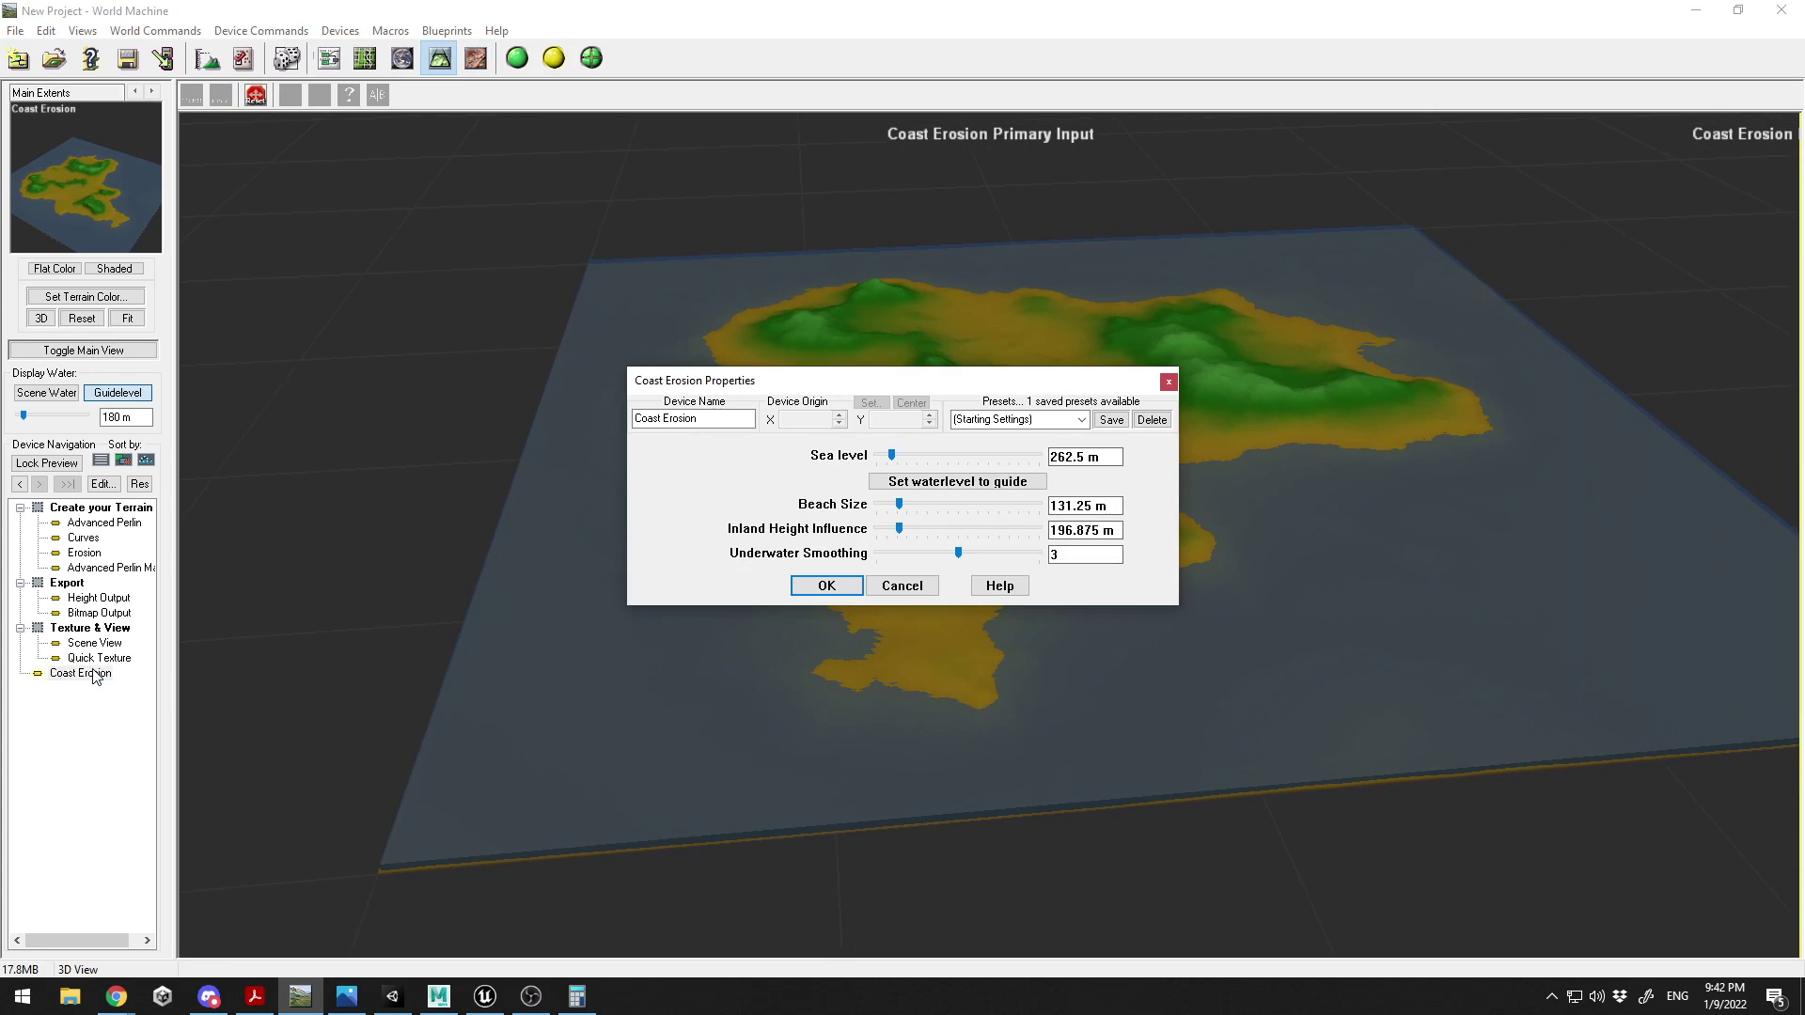
left_click_drag(913, 385, 1281, 487)
left_click(1313, 556)
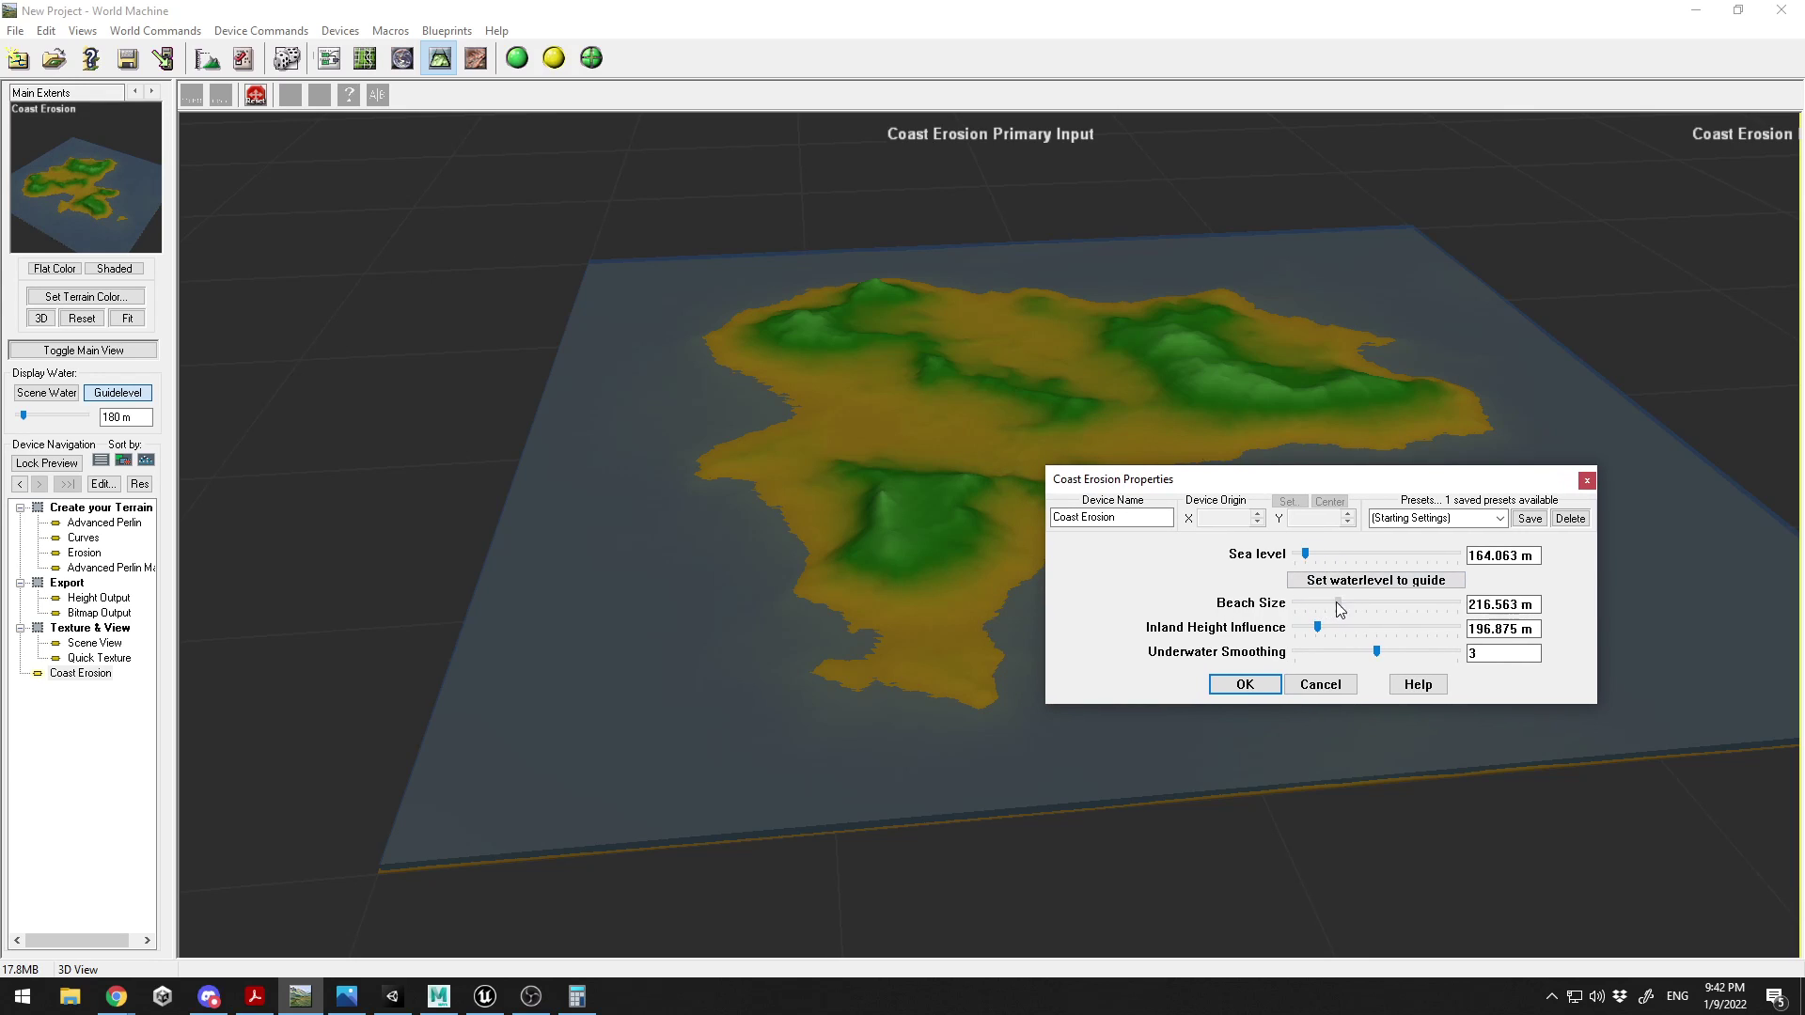
left_click(1338, 557)
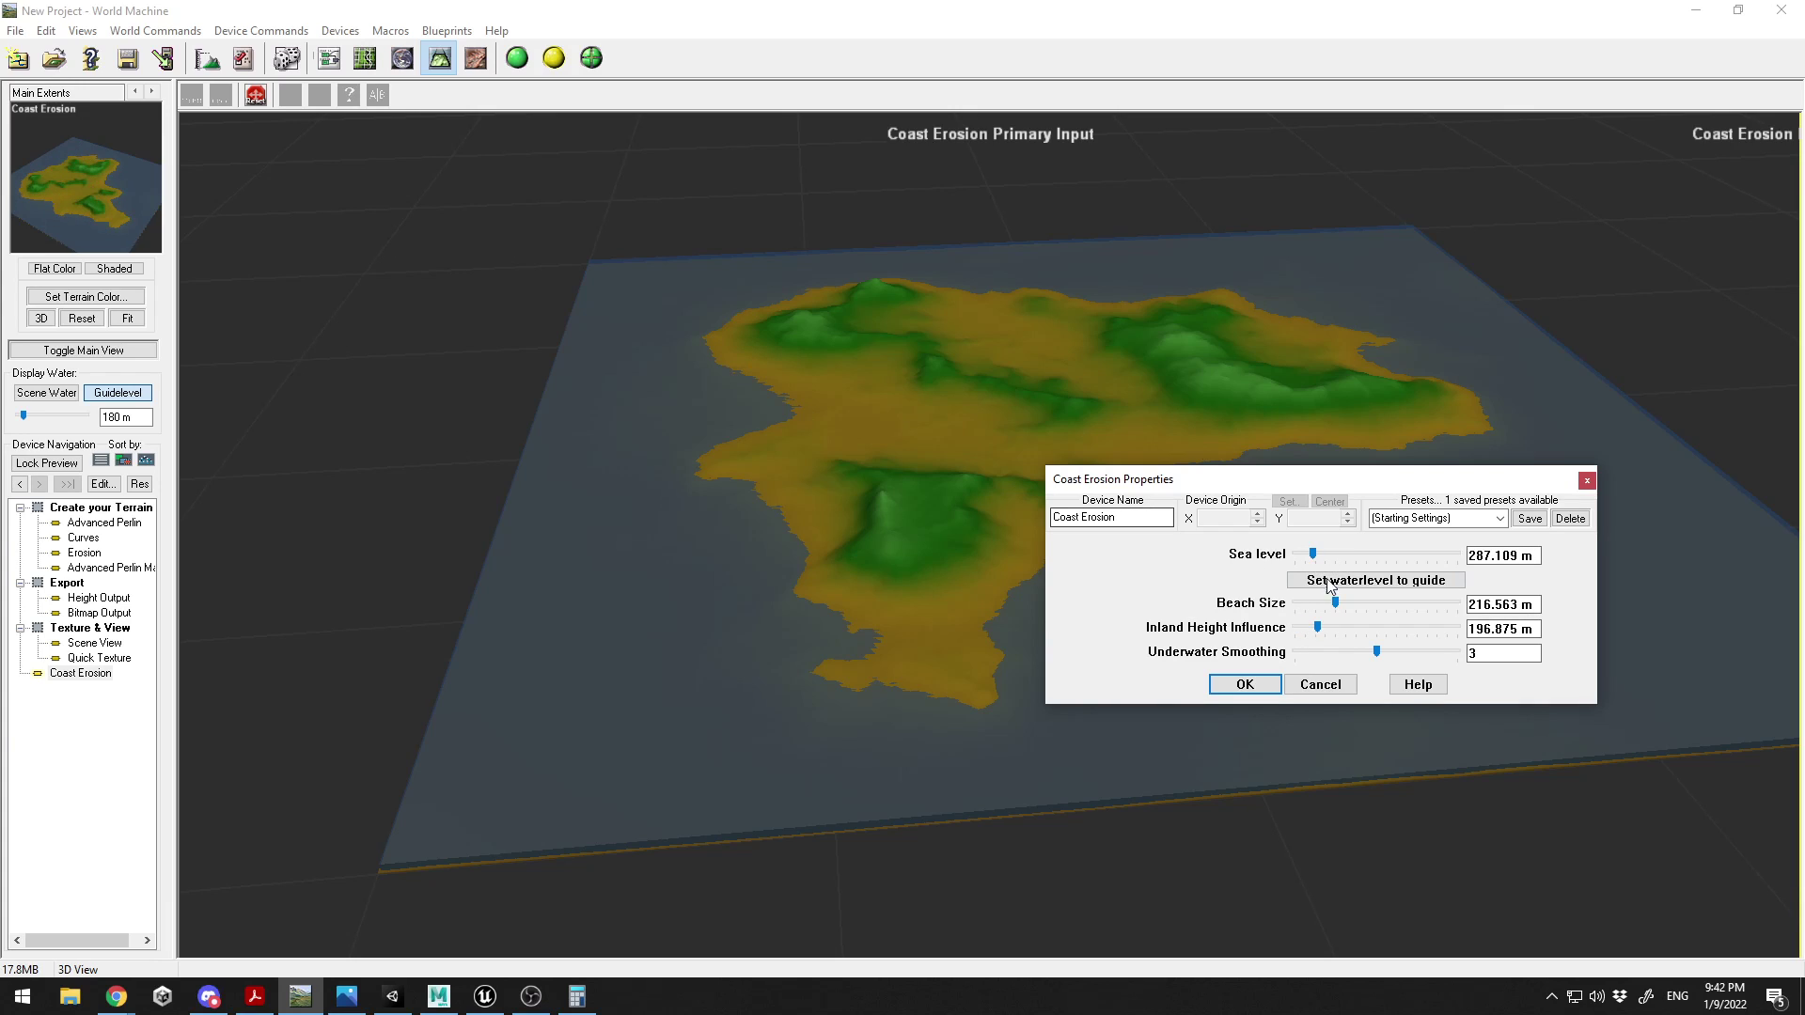
mouse_move(1313, 554)
left_mouse_down()
mouse_move(1328, 564)
mouse_move(1311, 577)
left_mouse_up()
left_click(1244, 684)
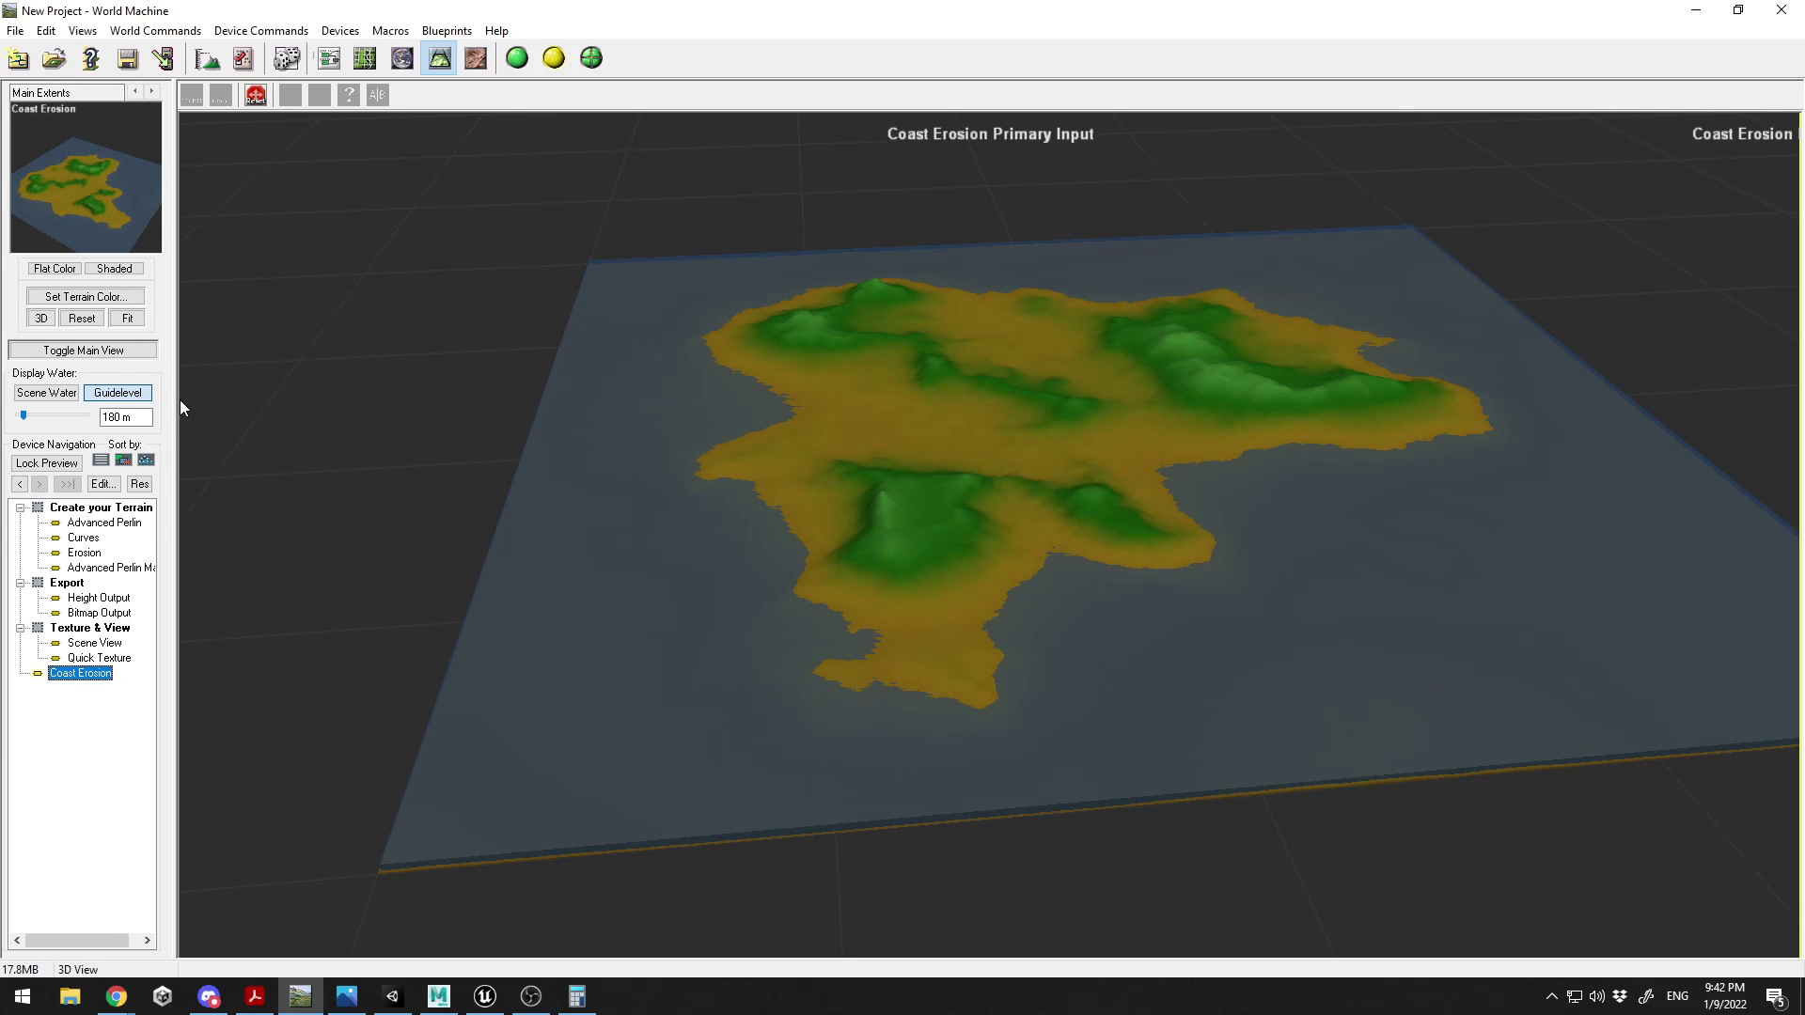
- Fine-tune the Advanced Perlin generator with a 3.36359 km feature scale and a middle elevation of 1231.29 m
double_click(93, 524)
left_click_drag(878, 276, 1292, 318)
mouse_move(1256, 386)
left_mouse_down()
mouse_move(1278, 387)
mouse_move(1252, 389)
left_mouse_up()
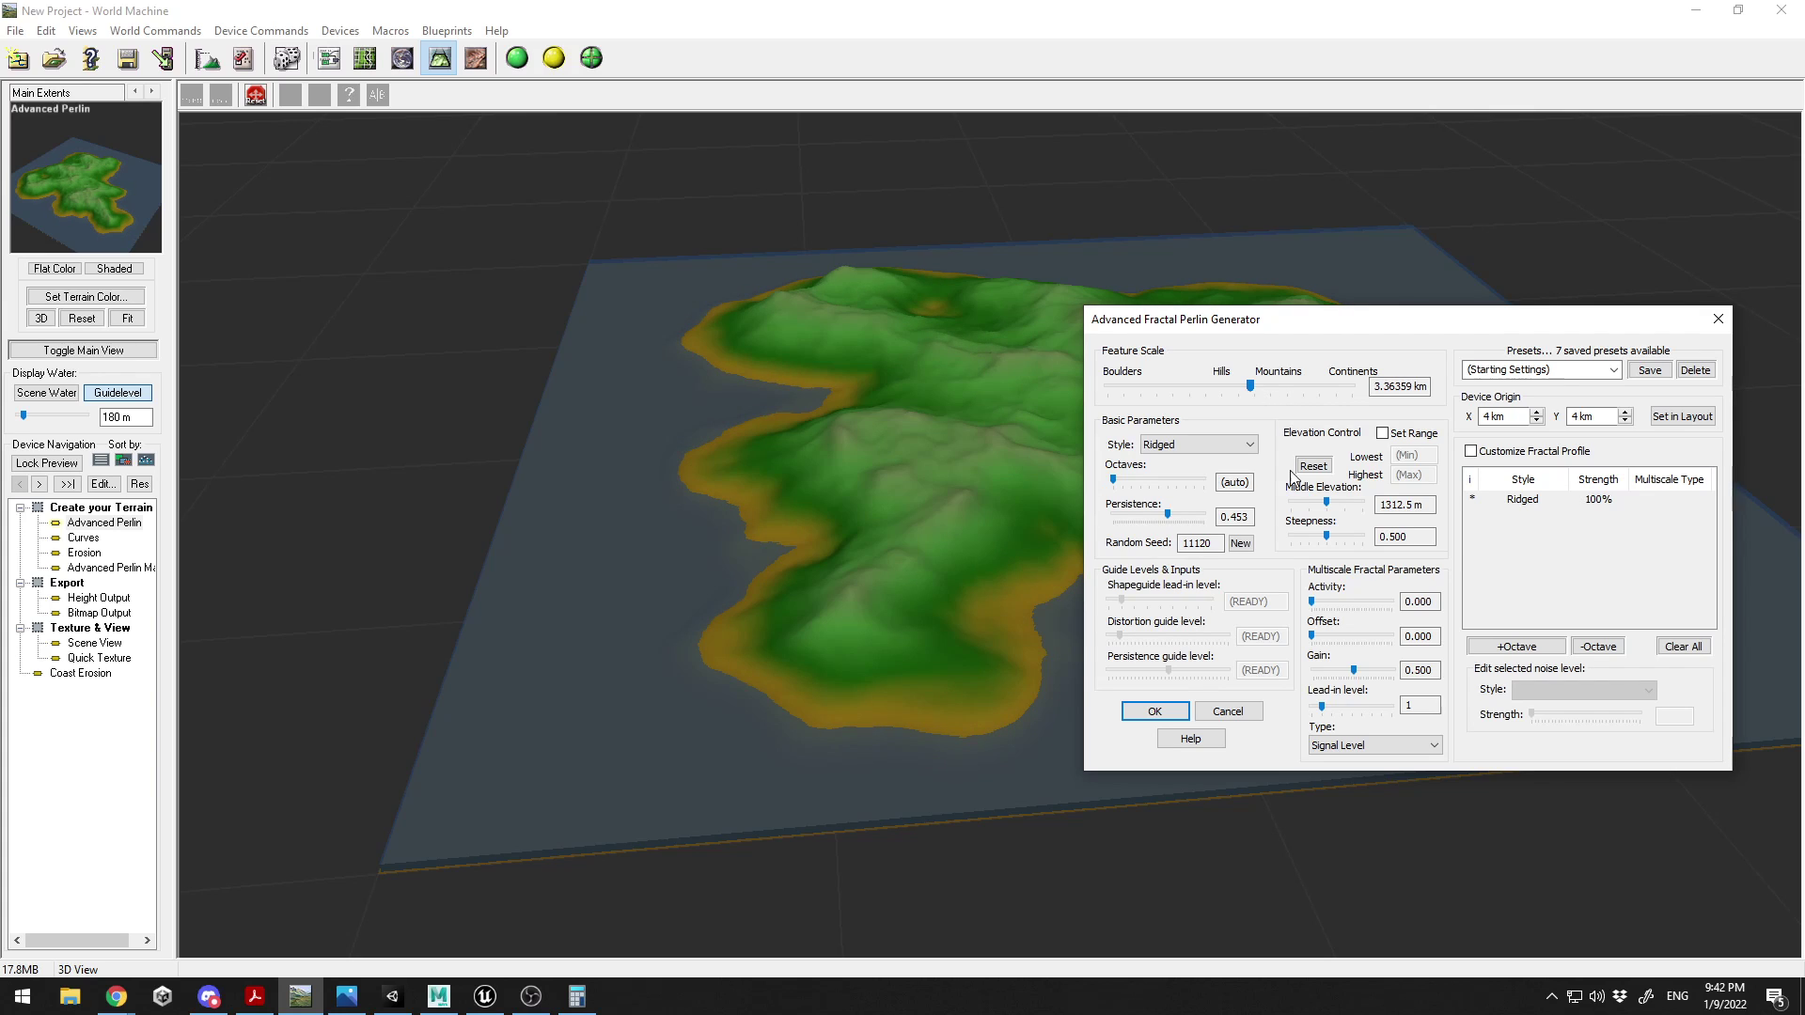
mouse_move(1330, 508)
left_mouse_down()
mouse_move(1313, 509)
mouse_move(1328, 513)
left_mouse_up()
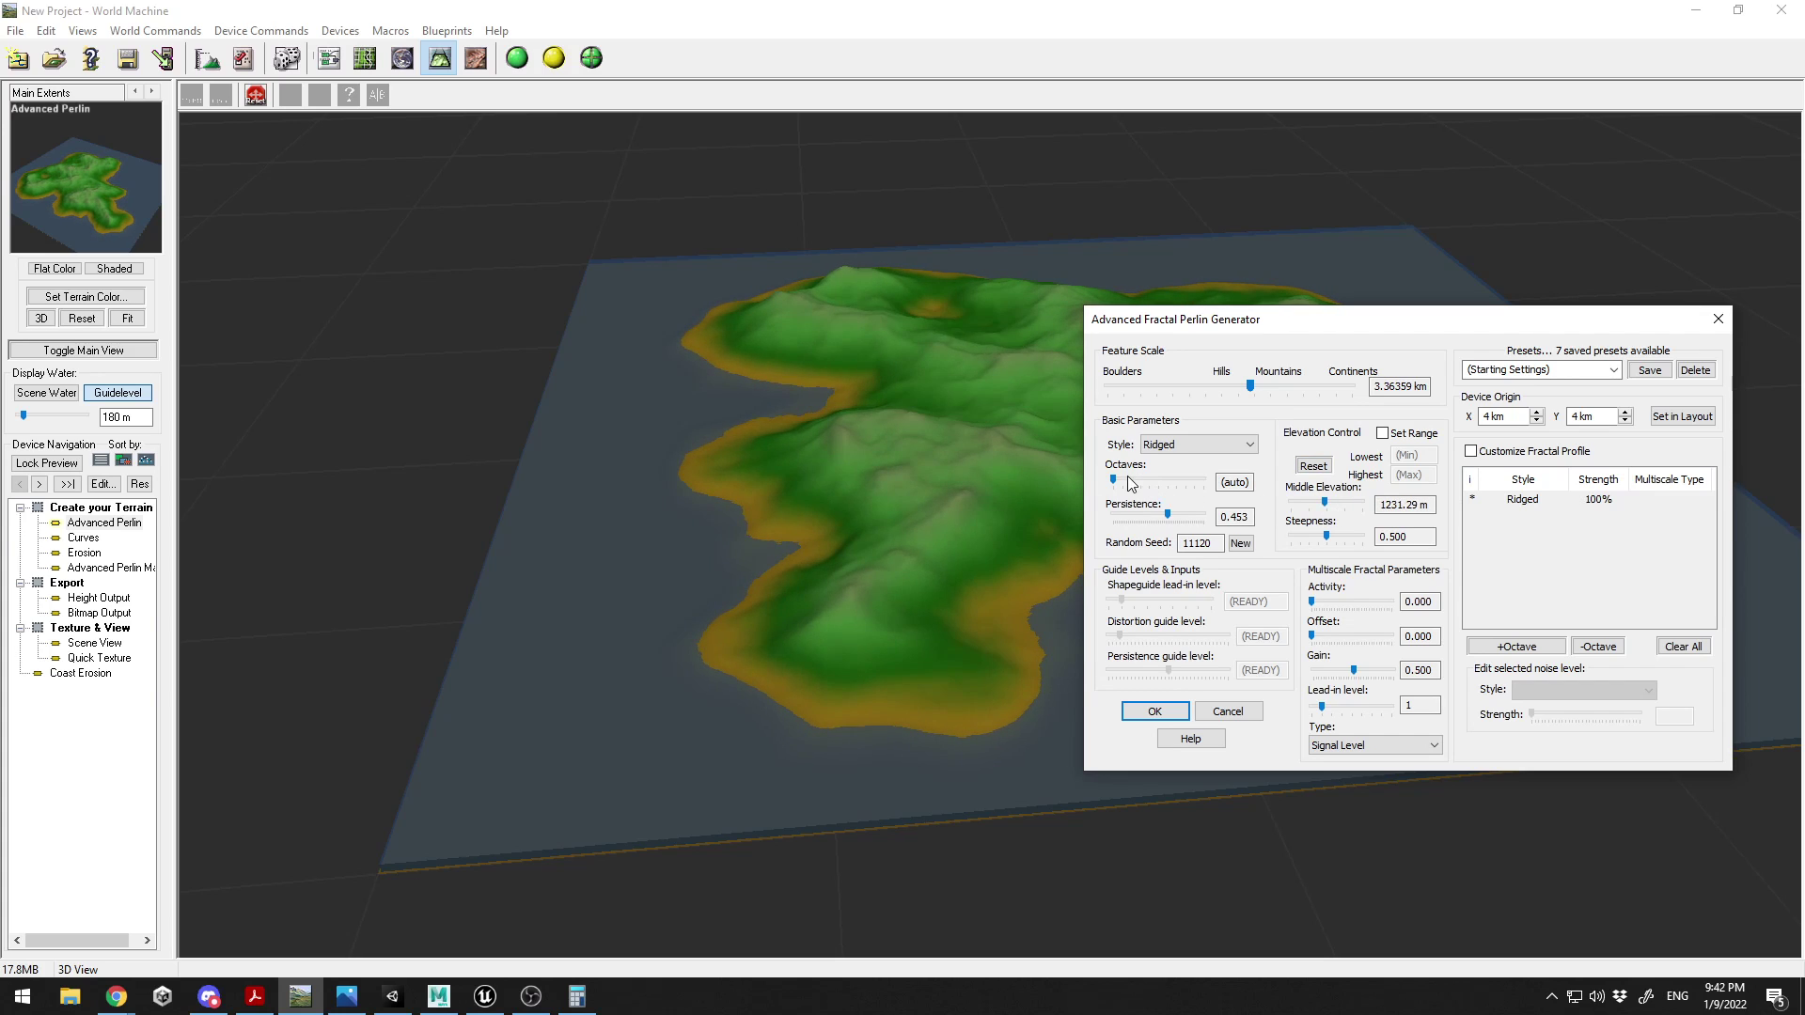
mouse_move(1115, 481)
left_mouse_down()
mouse_move(1132, 482)
mouse_move(1113, 481)
left_mouse_up()
left_click_drag(1330, 546, 1326, 547)
key("Return")
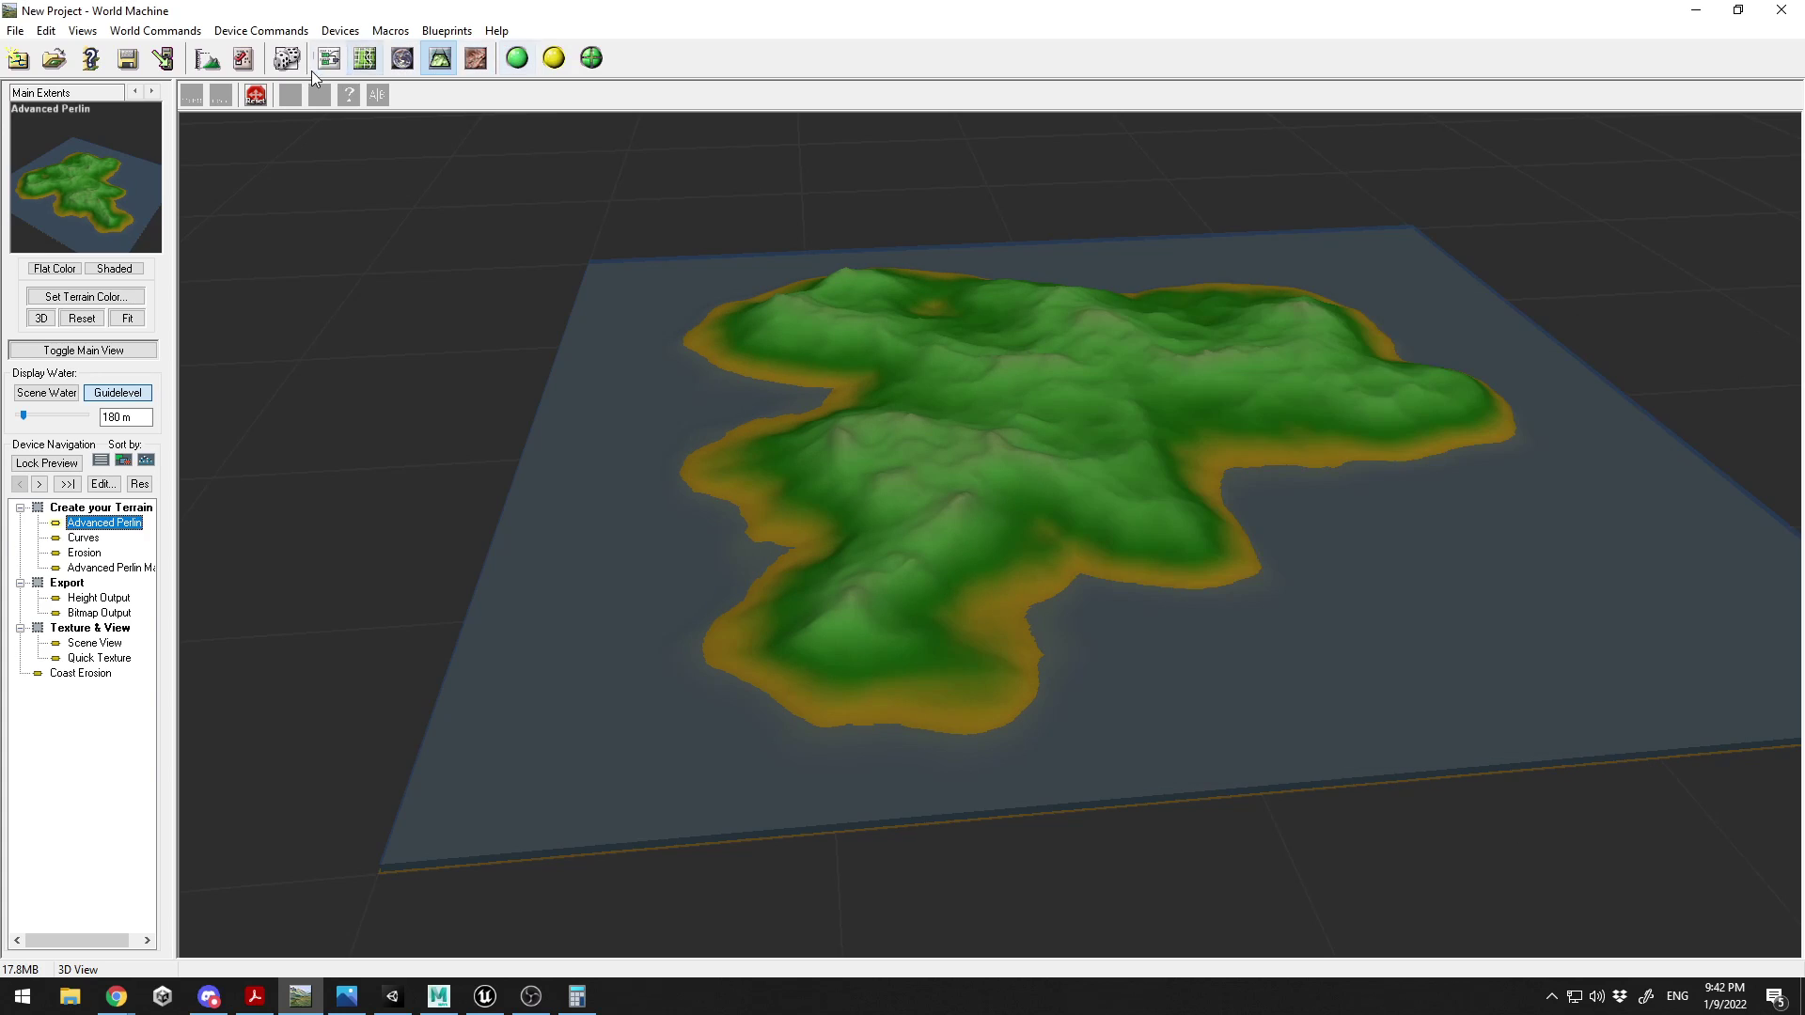
- Run a normal build of the world and compare the final height output with the Advanced Perlin terrain in 3D
left_click(328, 61)
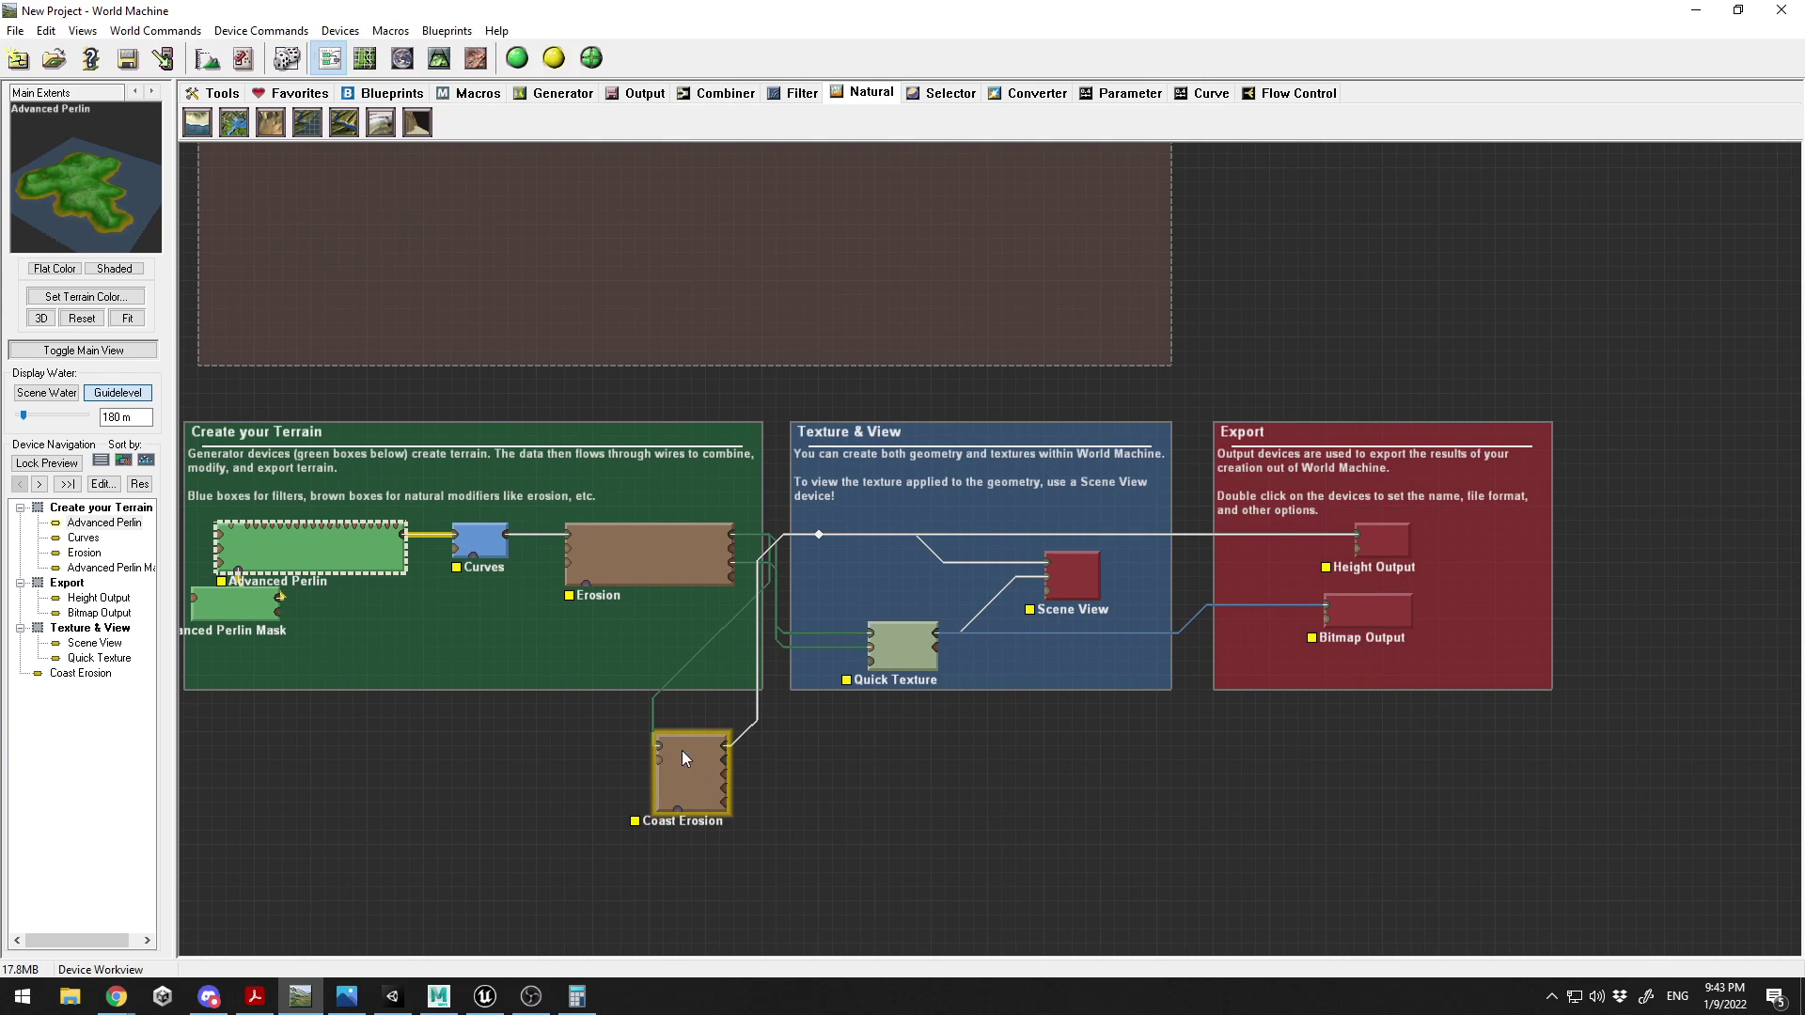
left_click(439, 58)
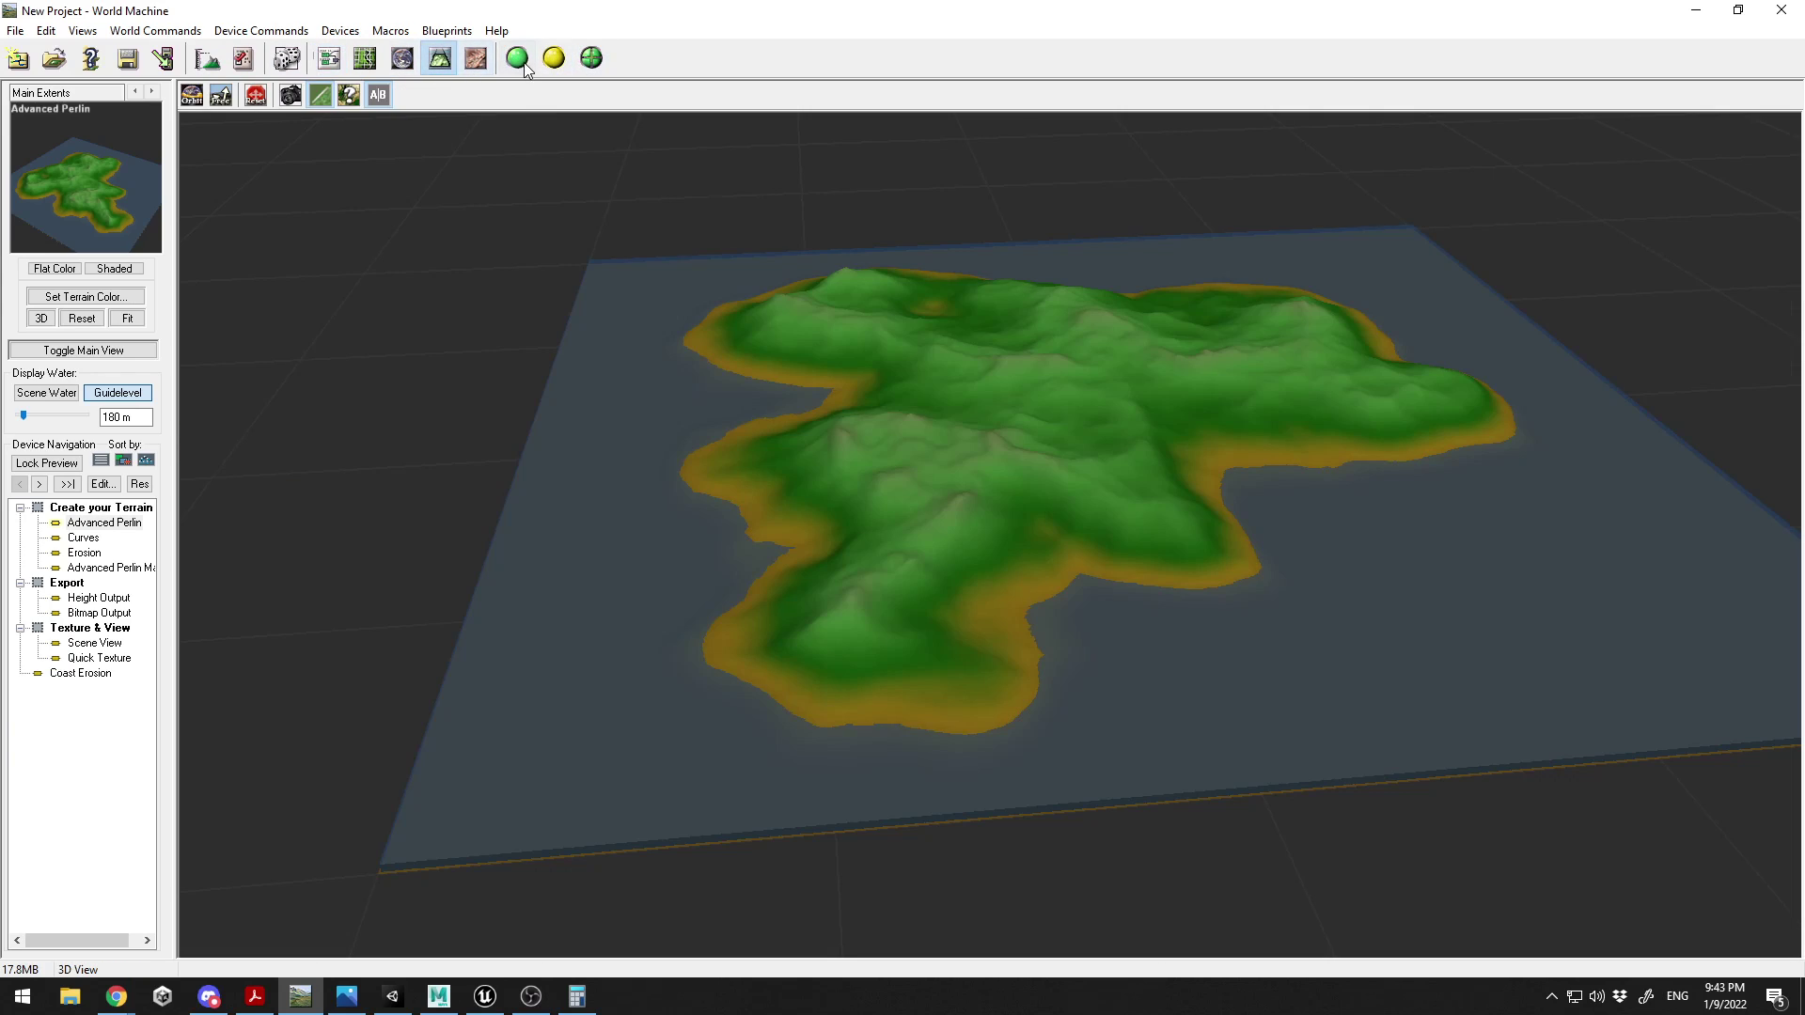
left_click(517, 58)
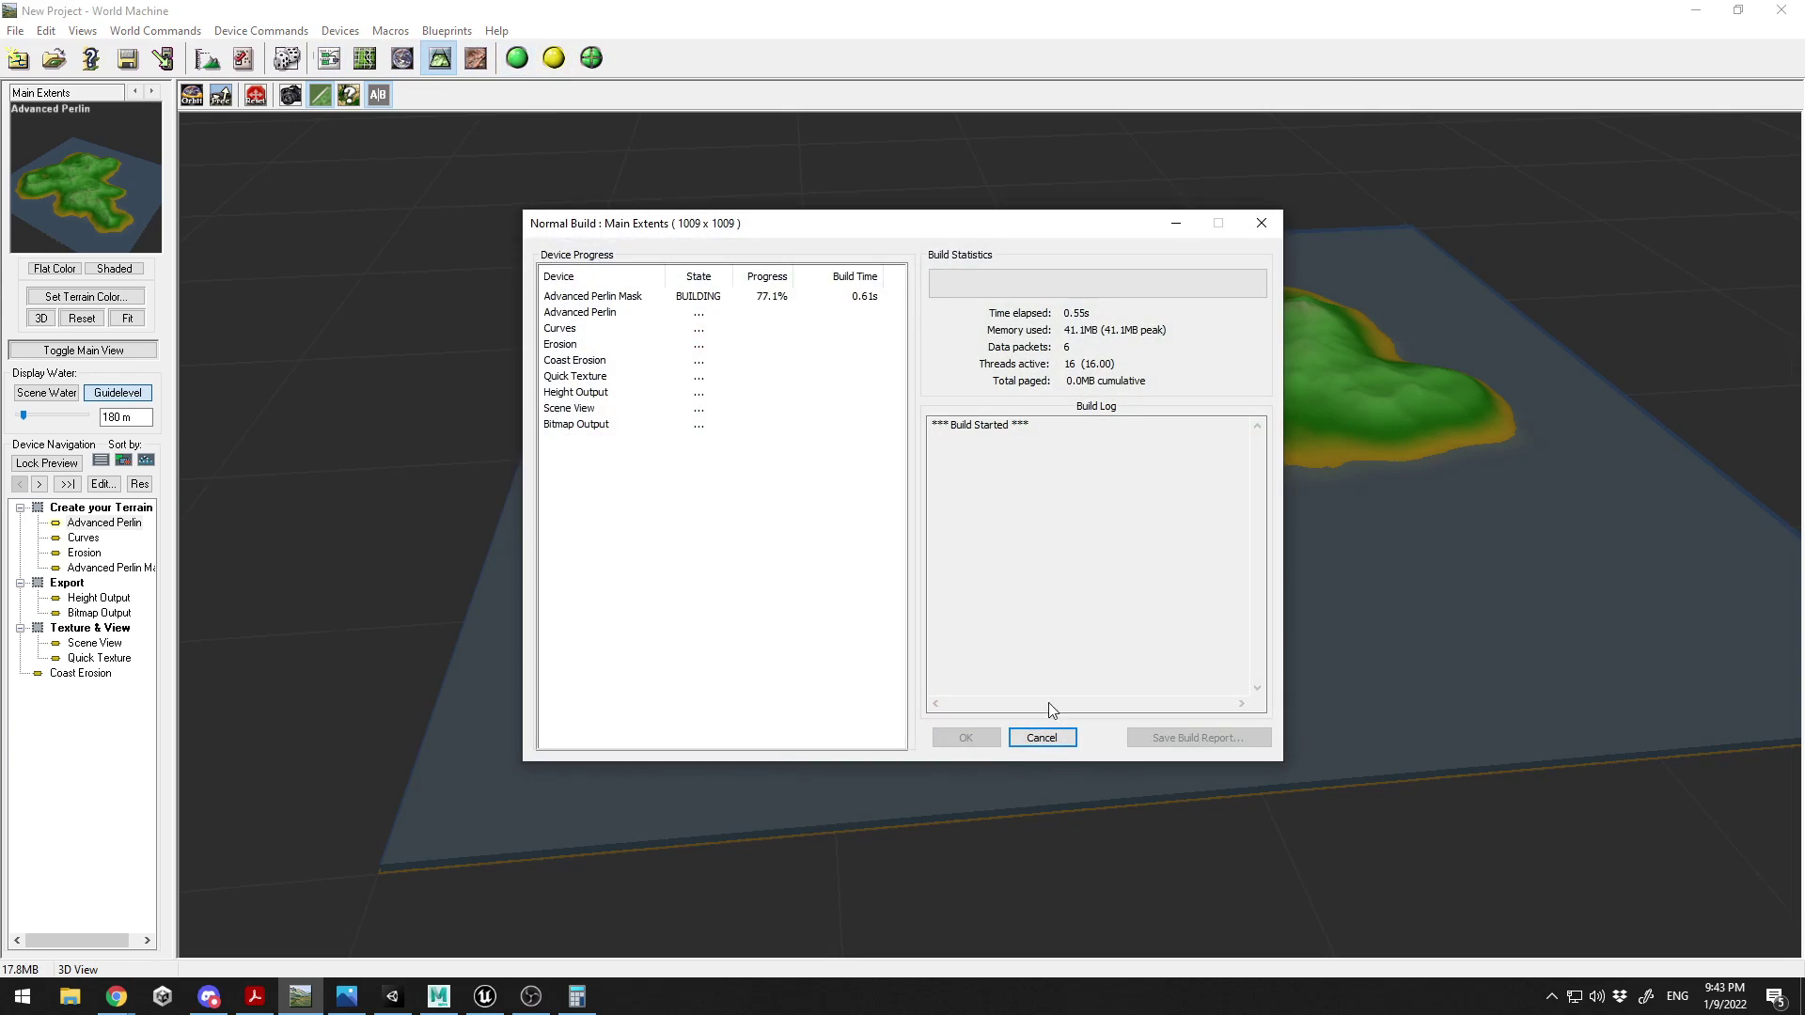
left_click_drag(1292, 442, 1401, 455)
left_click(67, 484)
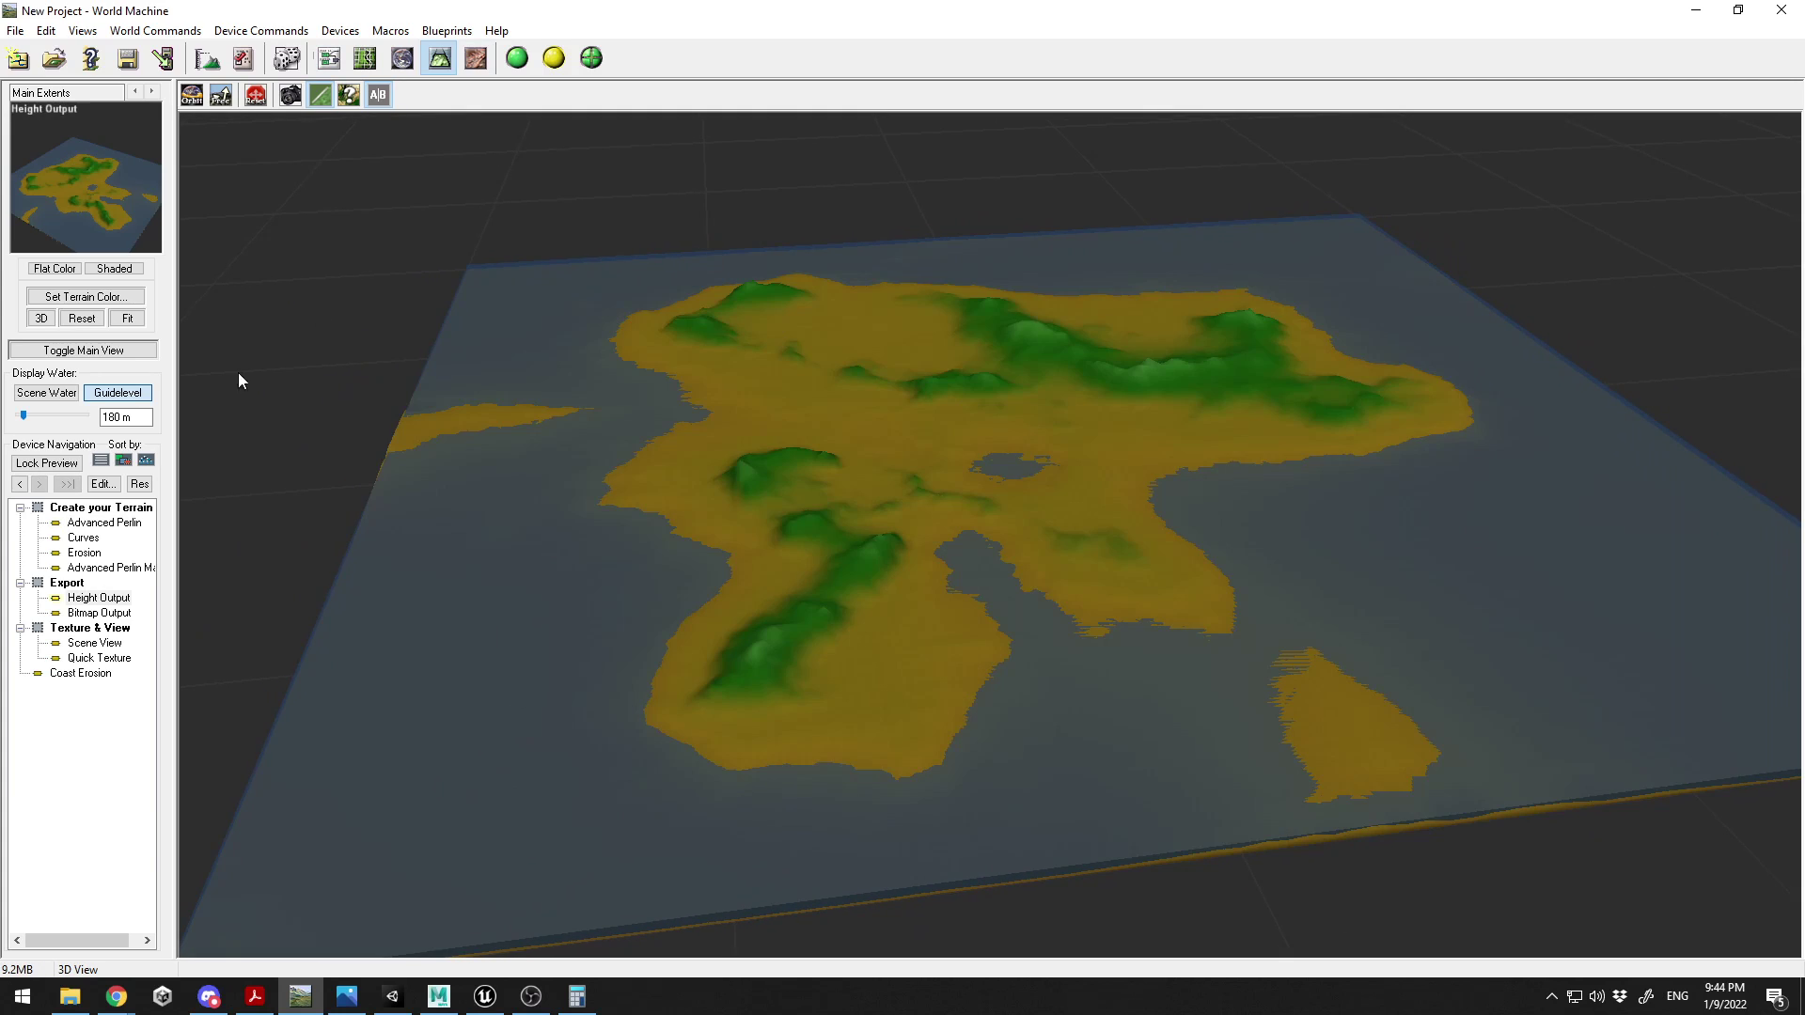
left_click(87, 523)
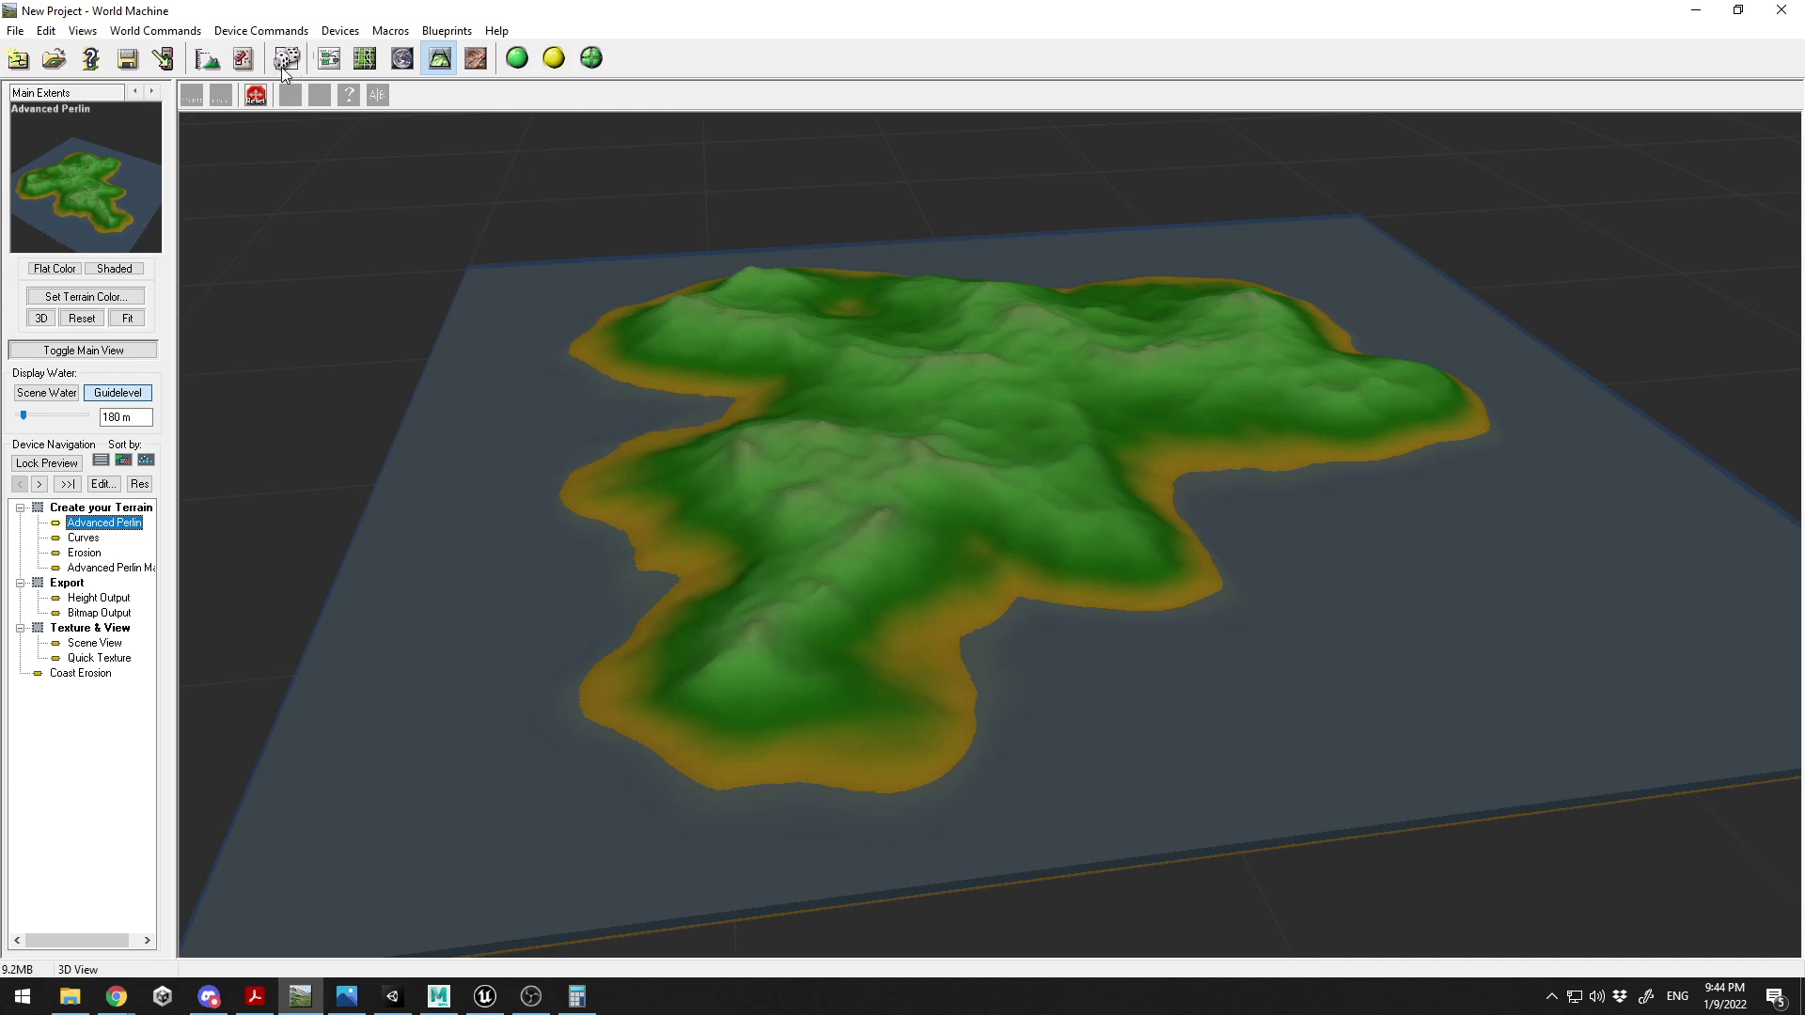
- Set the Height Output file to Terrain32x32 in the Desktop\Map\Terrain32x32km folder and its format to RAW16
left_click(330, 60)
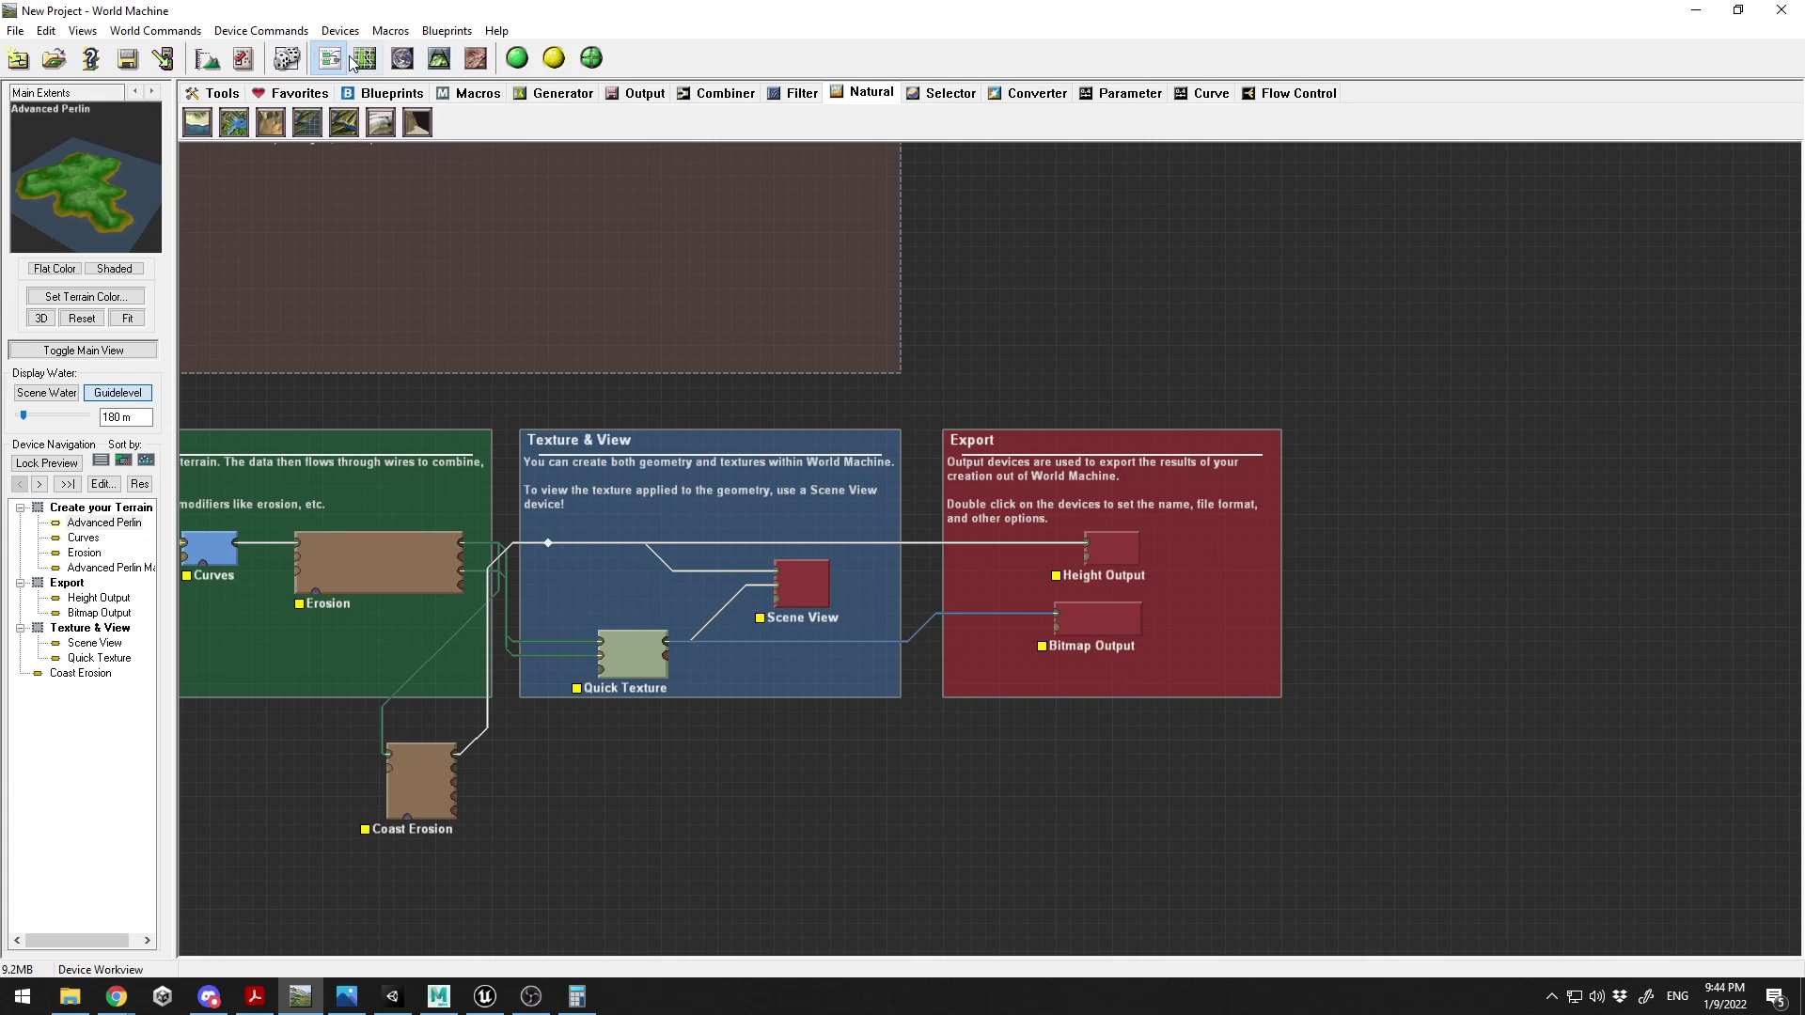
right_click_drag(1130, 466, 980, 498)
left_click(934, 555)
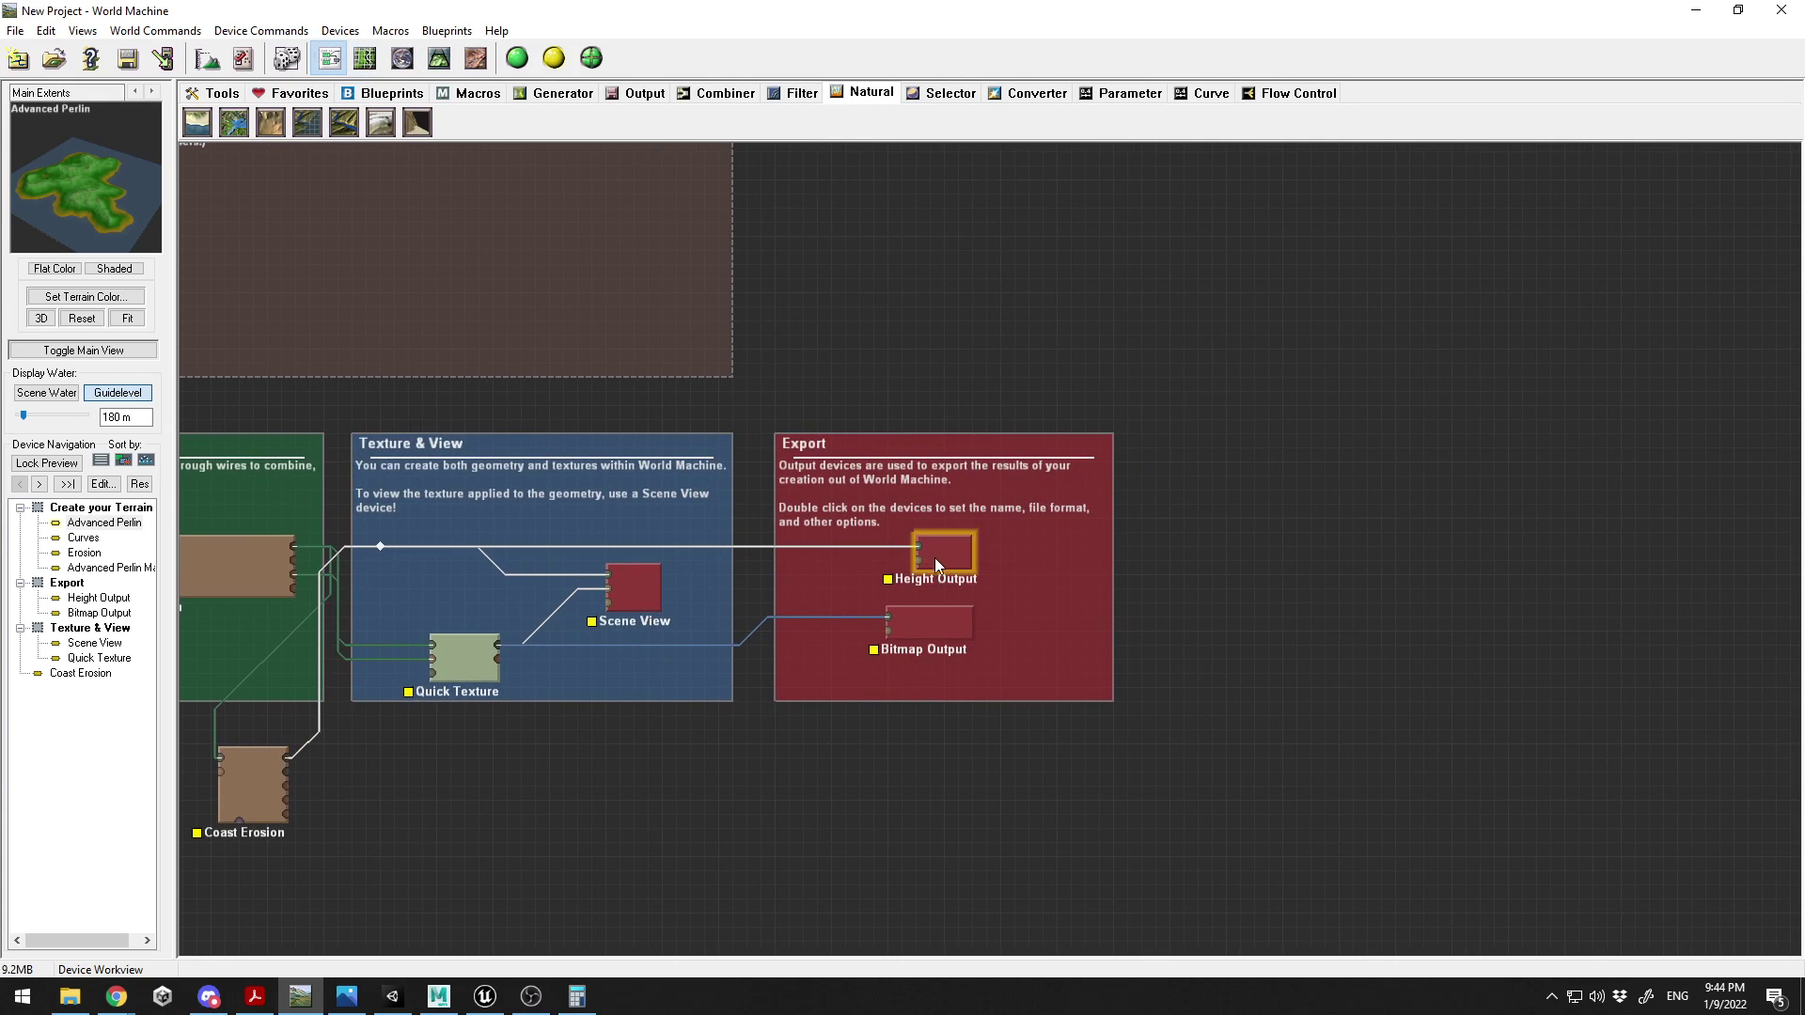
double_click(934, 556)
left_click_drag(921, 262, 875, 279)
left_click(952, 323)
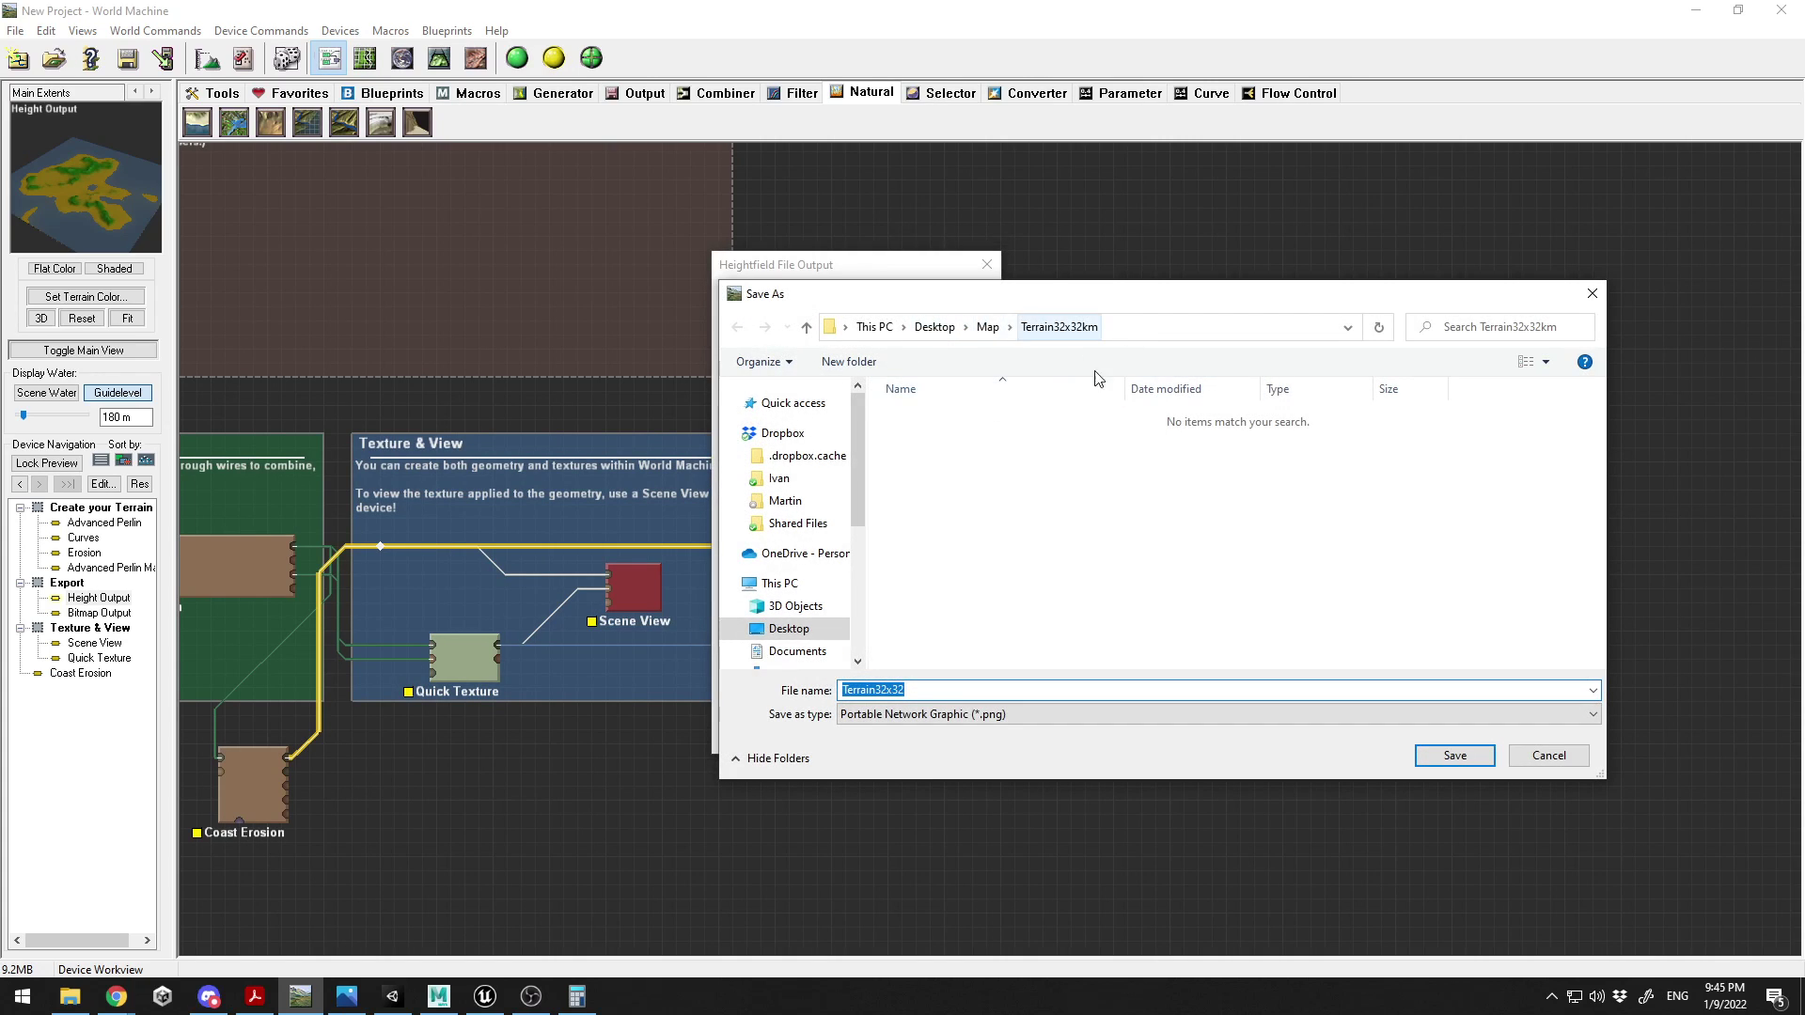
left_click(922, 689)
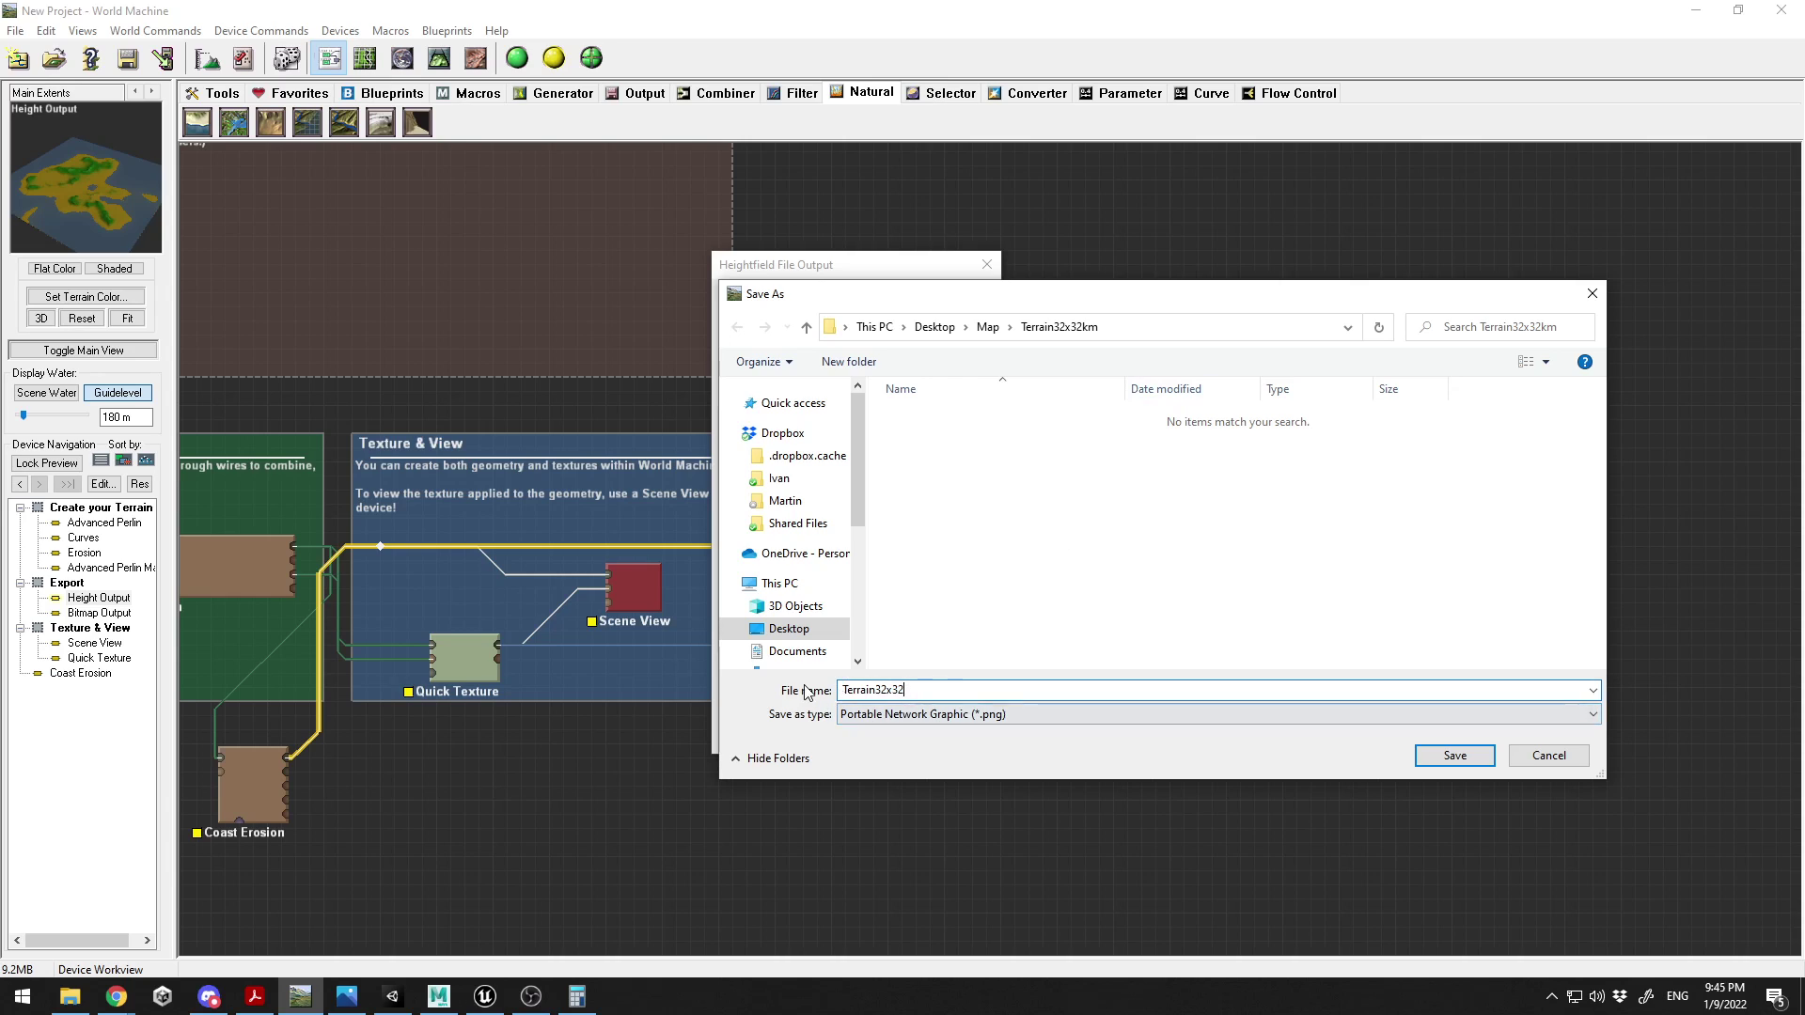
left_click(1454, 755)
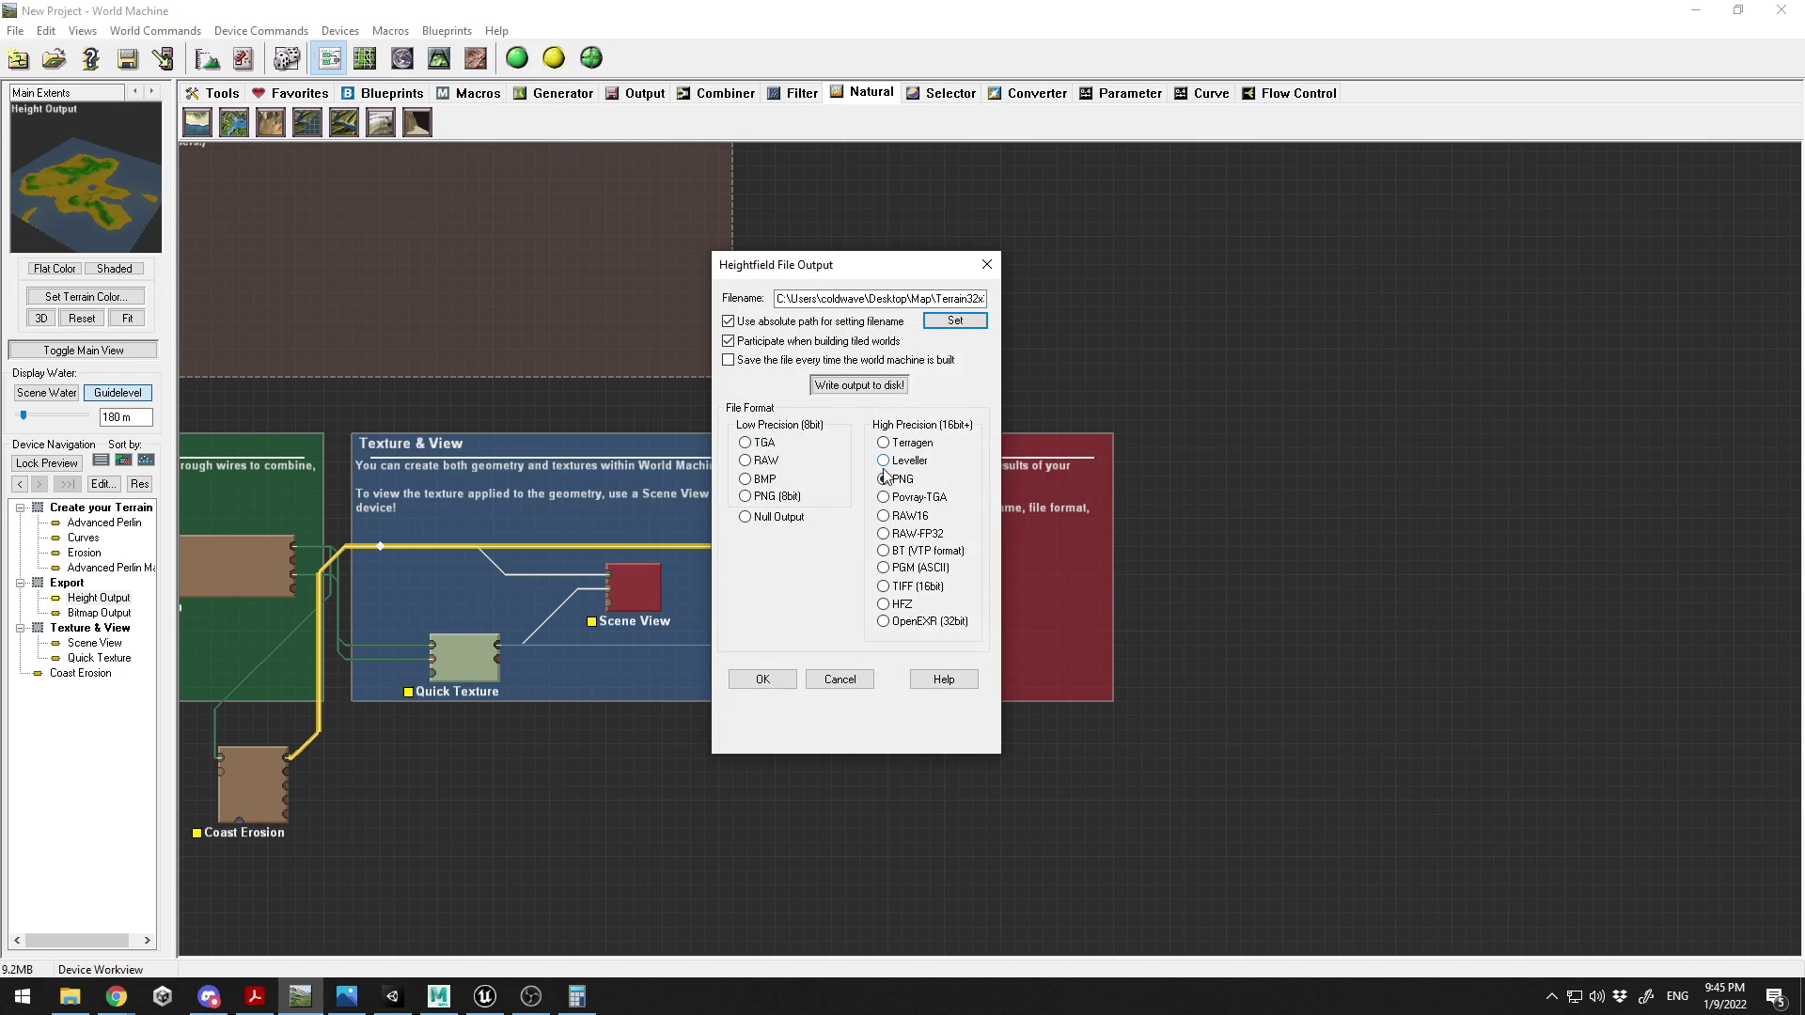
left_click(883, 517)
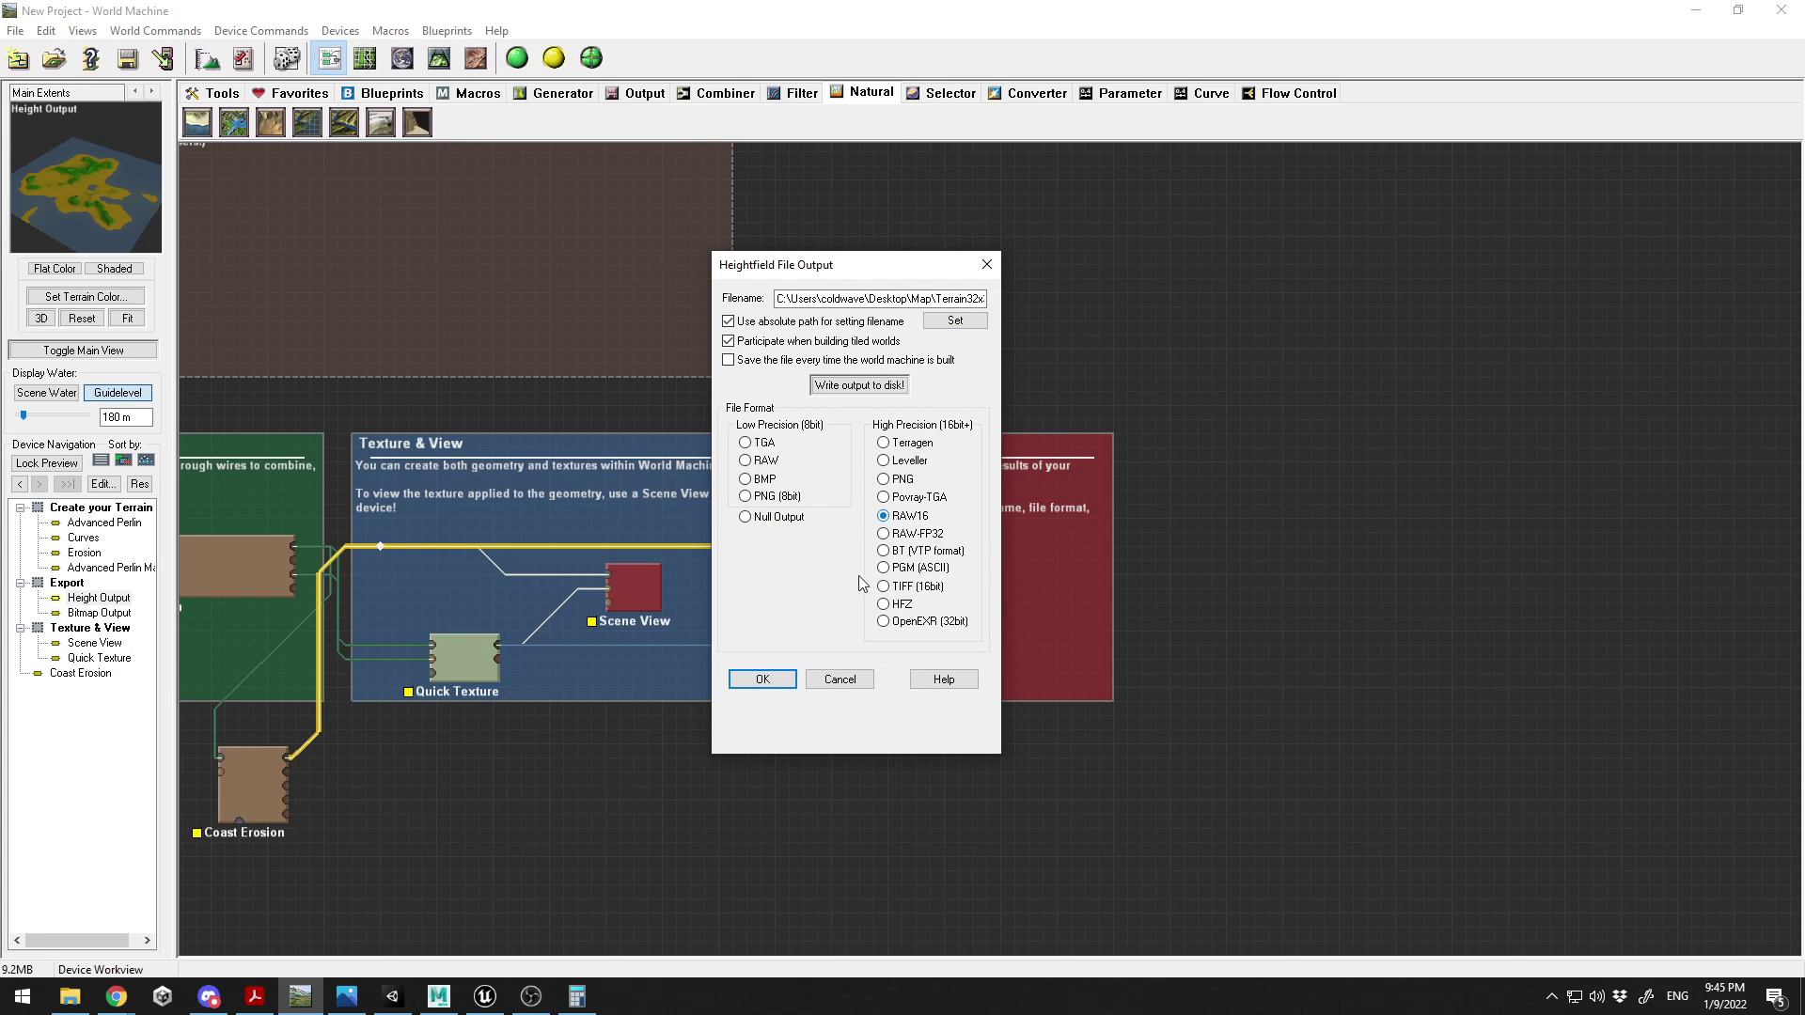
left_click(758, 680)
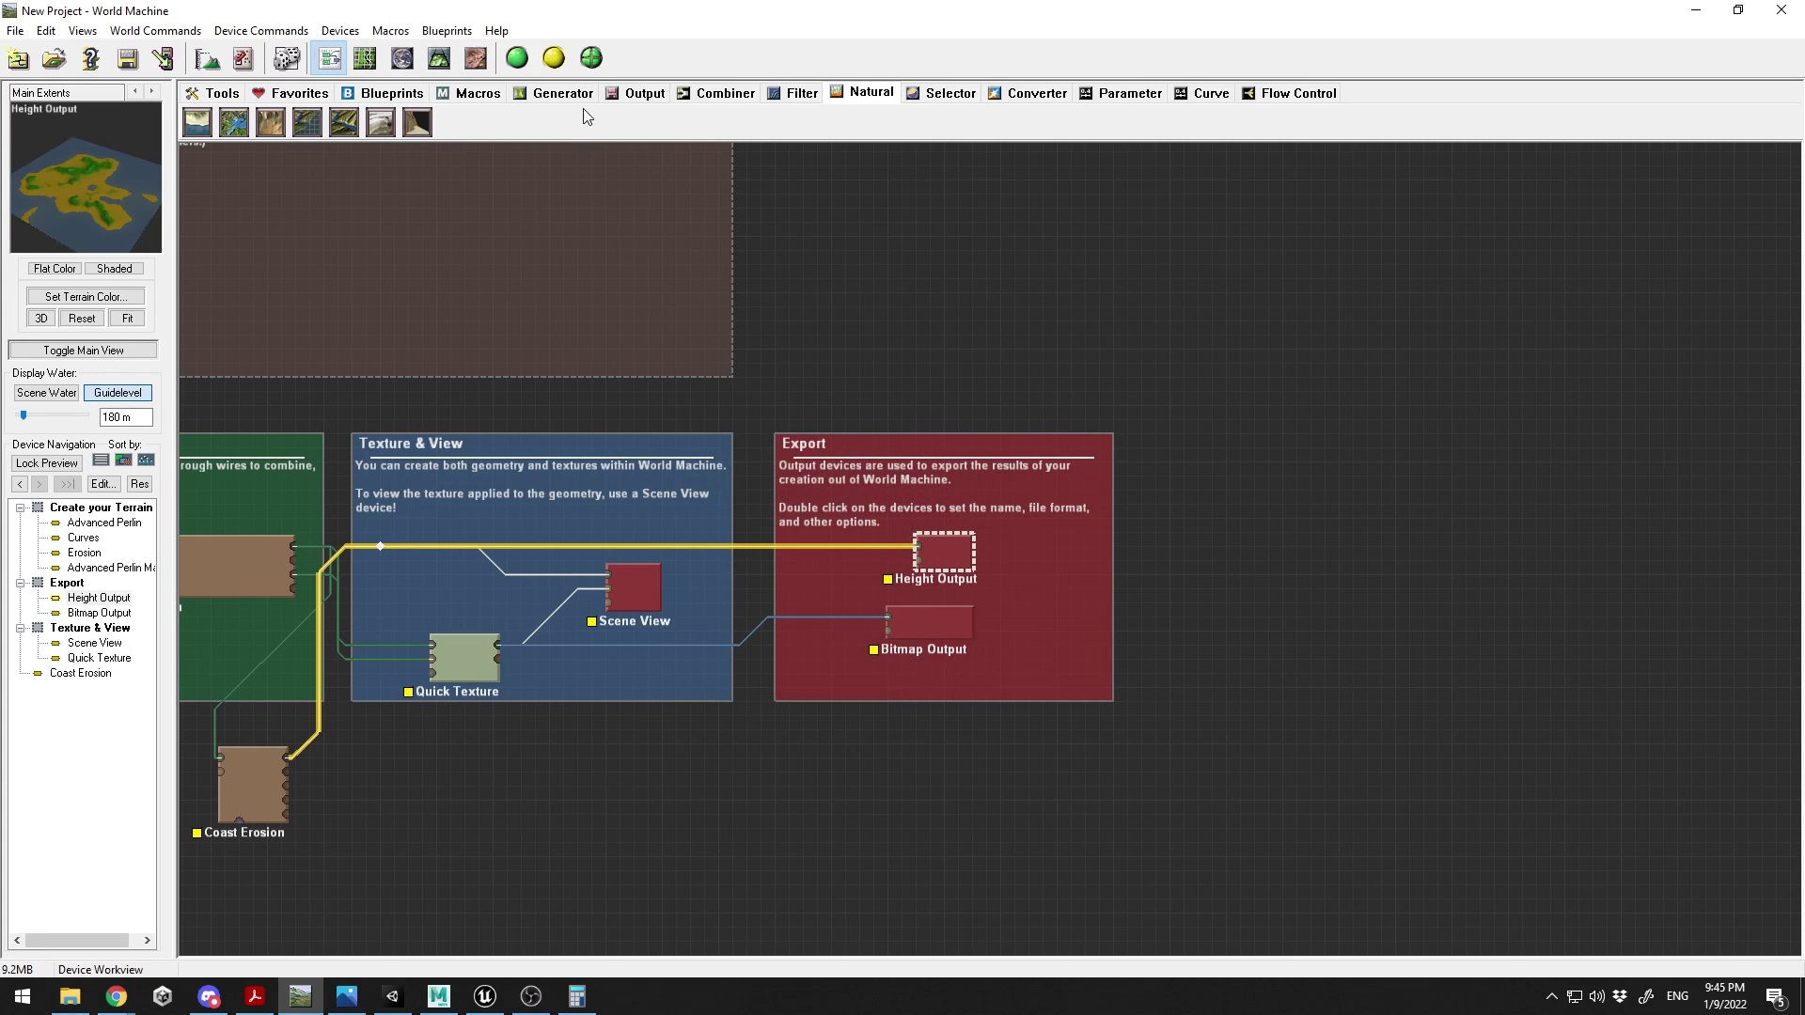
- Start the tiled 8 x 8 build of Main Extents and check the tile progress list
left_click(591, 60)
left_click(966, 613)
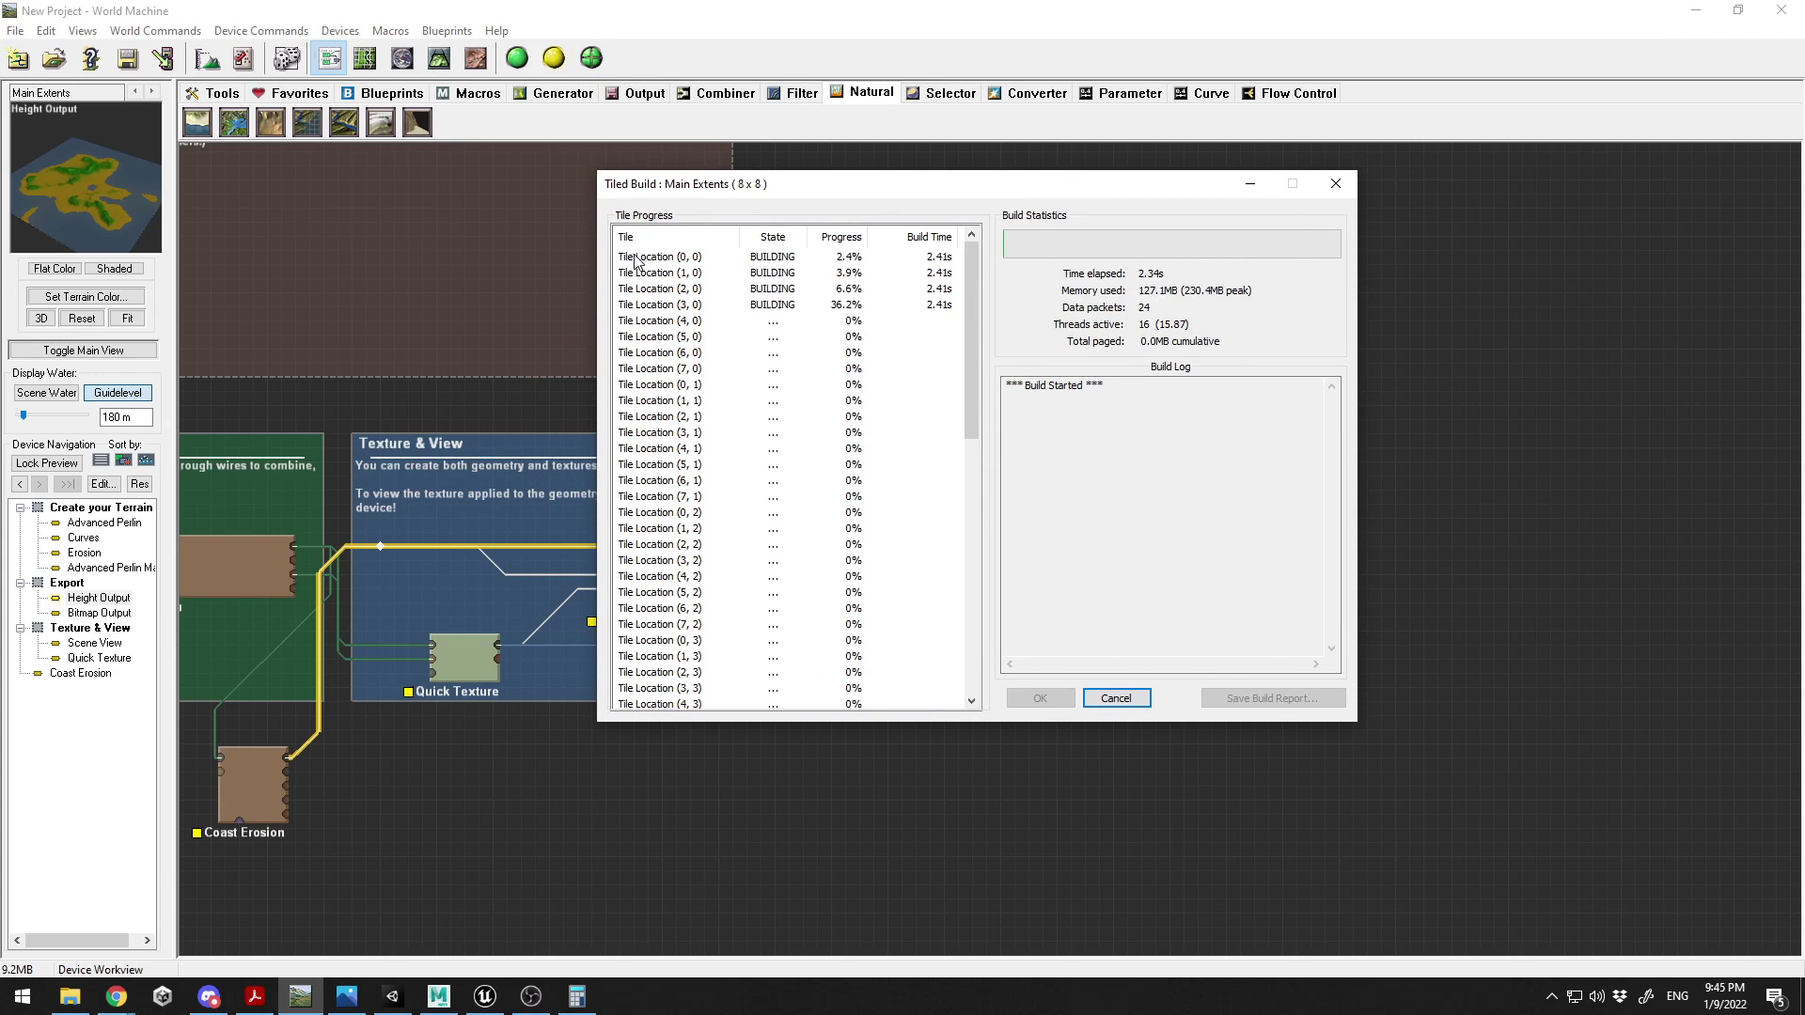
left_click_drag(971, 379, 972, 342)
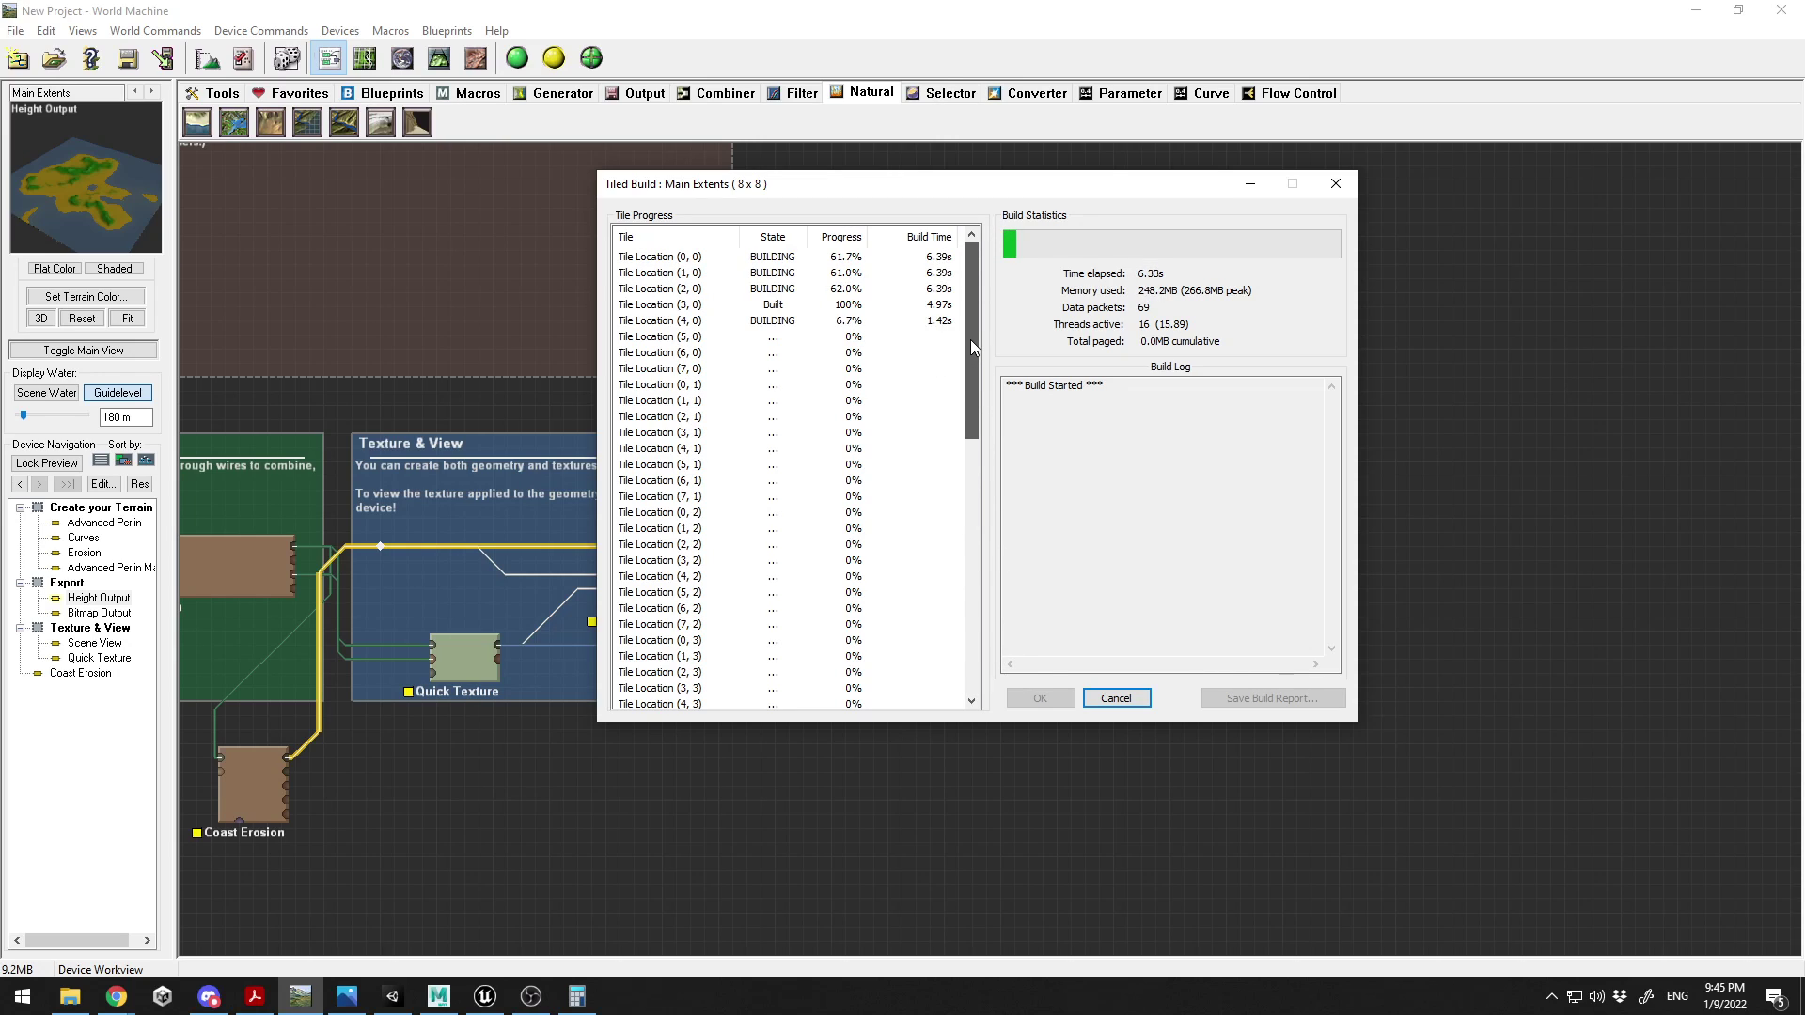
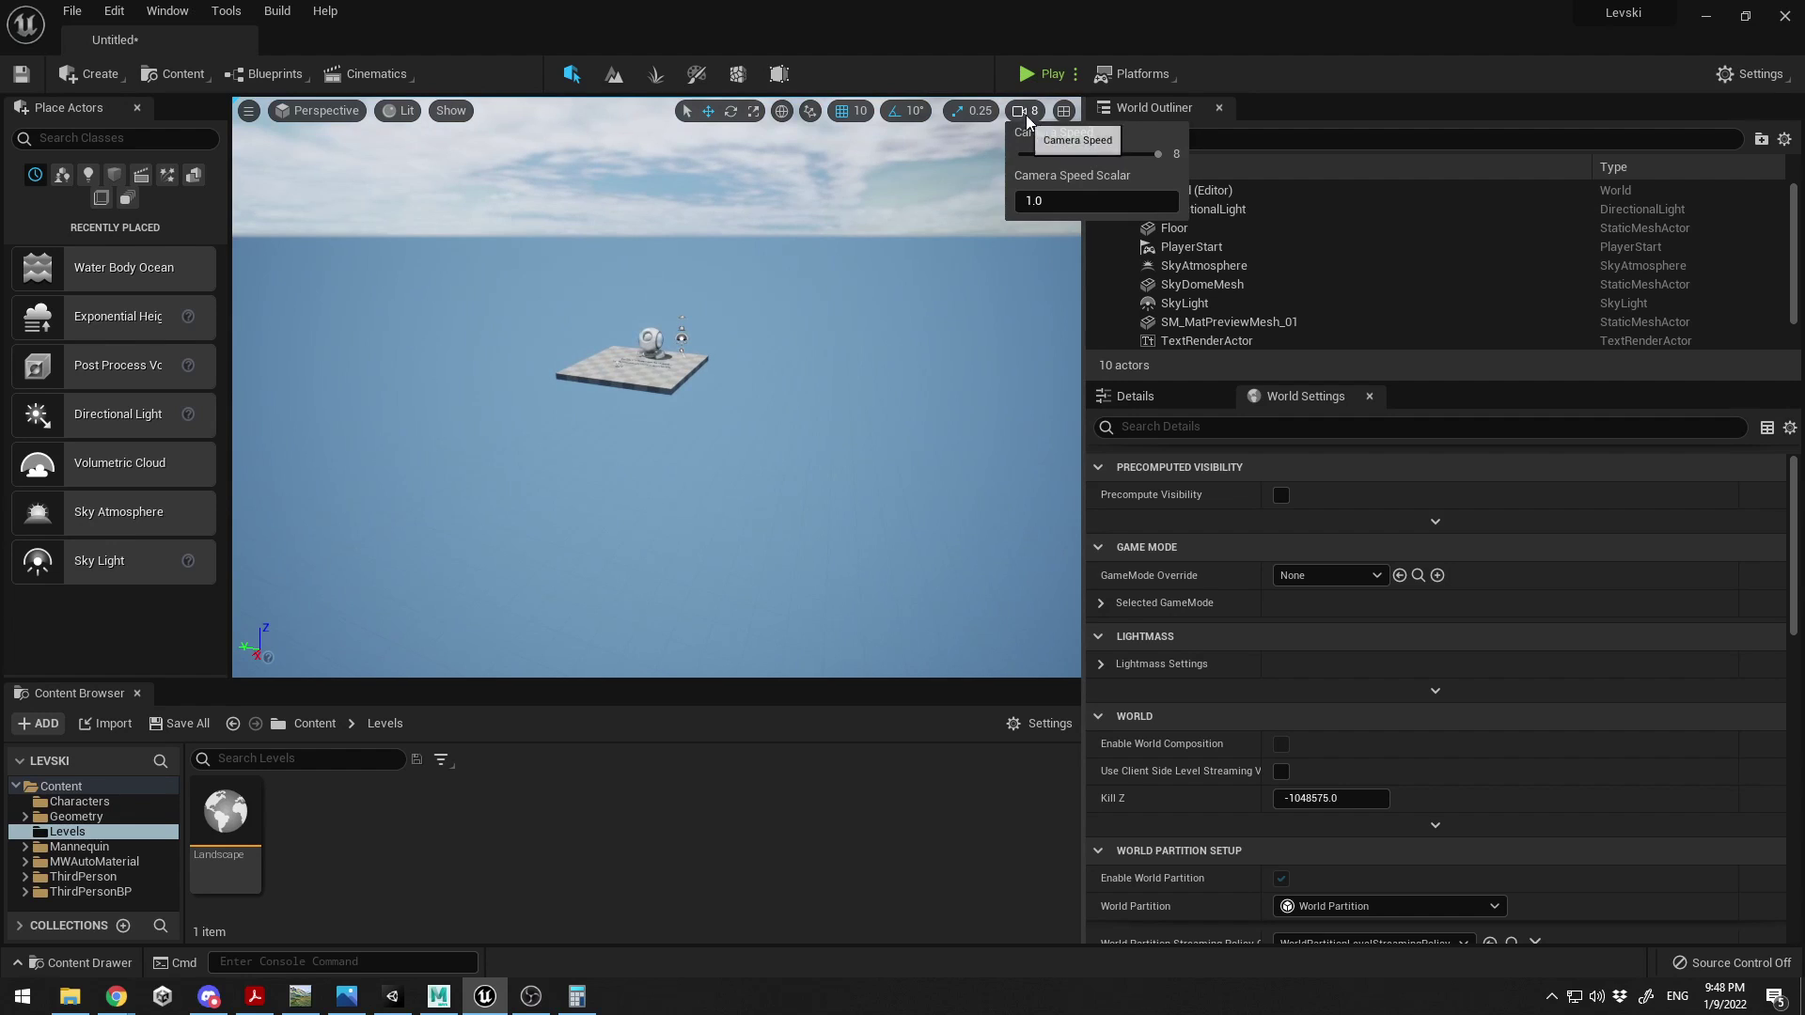
- Switch to Unreal Engine, reduce the viewport camera speed to 4, and look around the floor area
left_click_drag(1111, 153, 1081, 152)
right_click_drag(878, 186, 878, 159)
right_click_drag(719, 193, 720, 223)
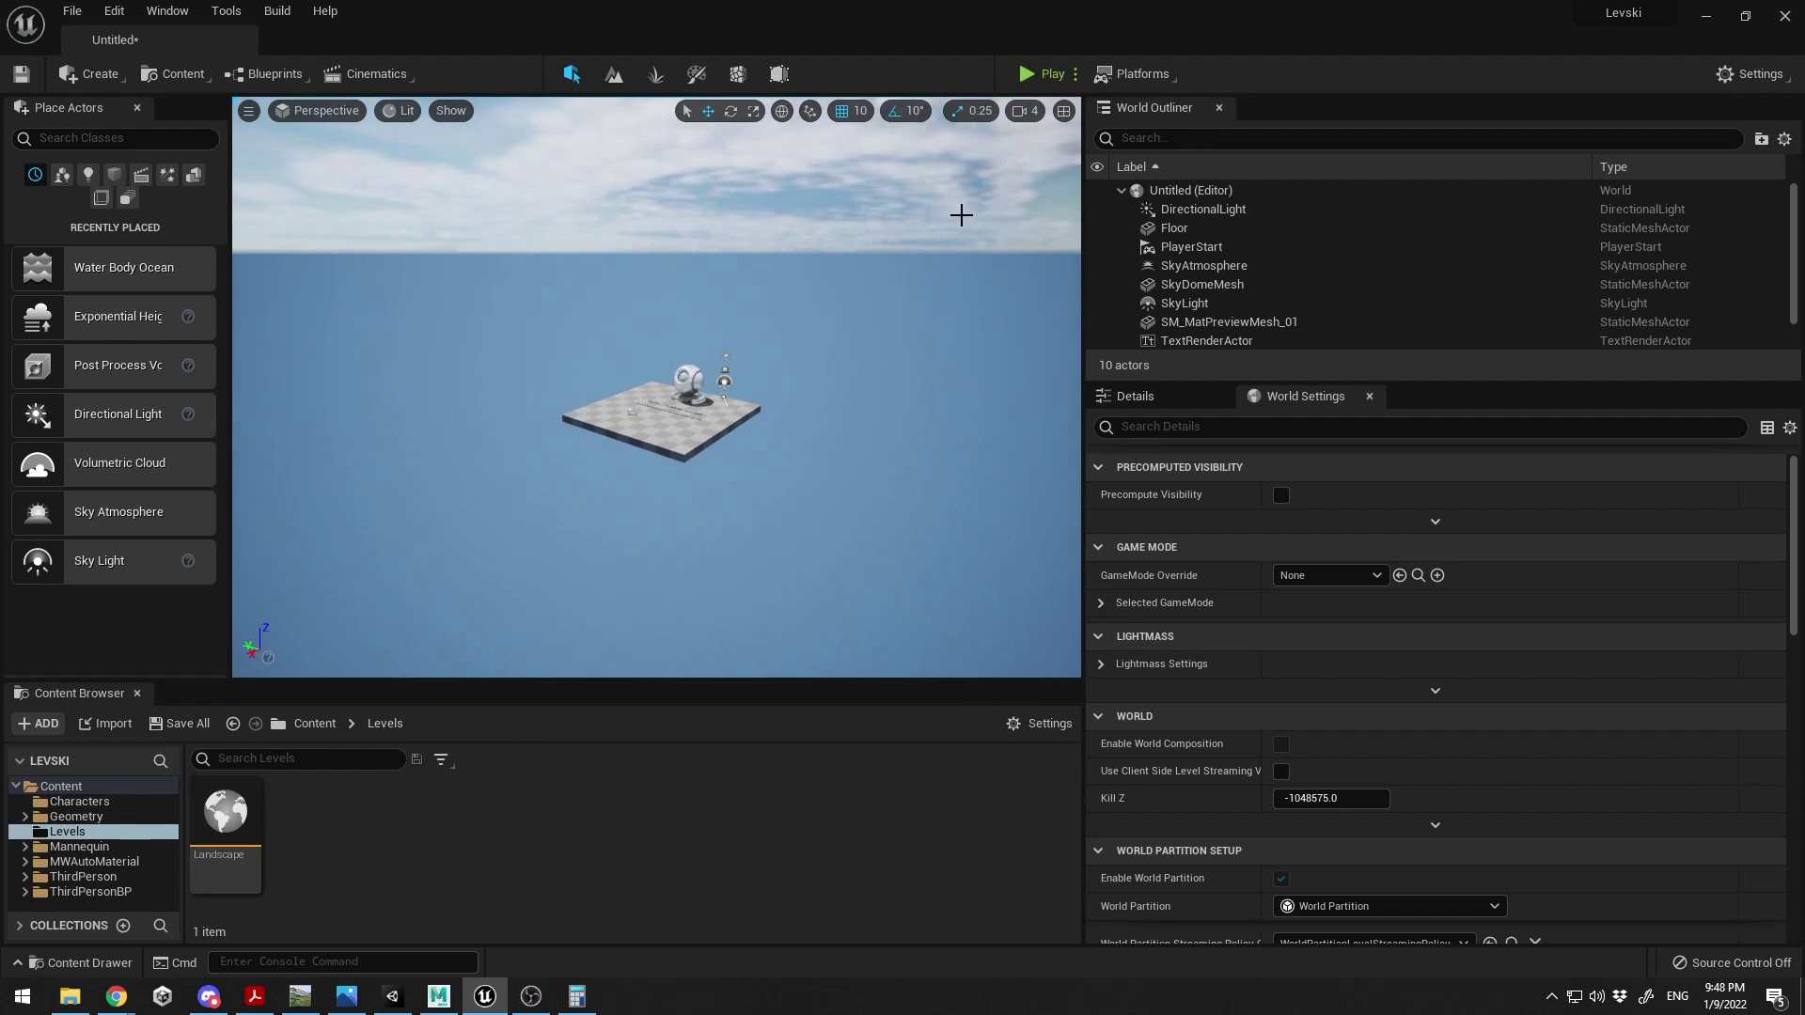
- Enter Landscape mode and configure a new landscape to import from file, using the heightmap tile Terrain32x32_x0_y0 from the Terrain32x32km folder
left_click(615, 79)
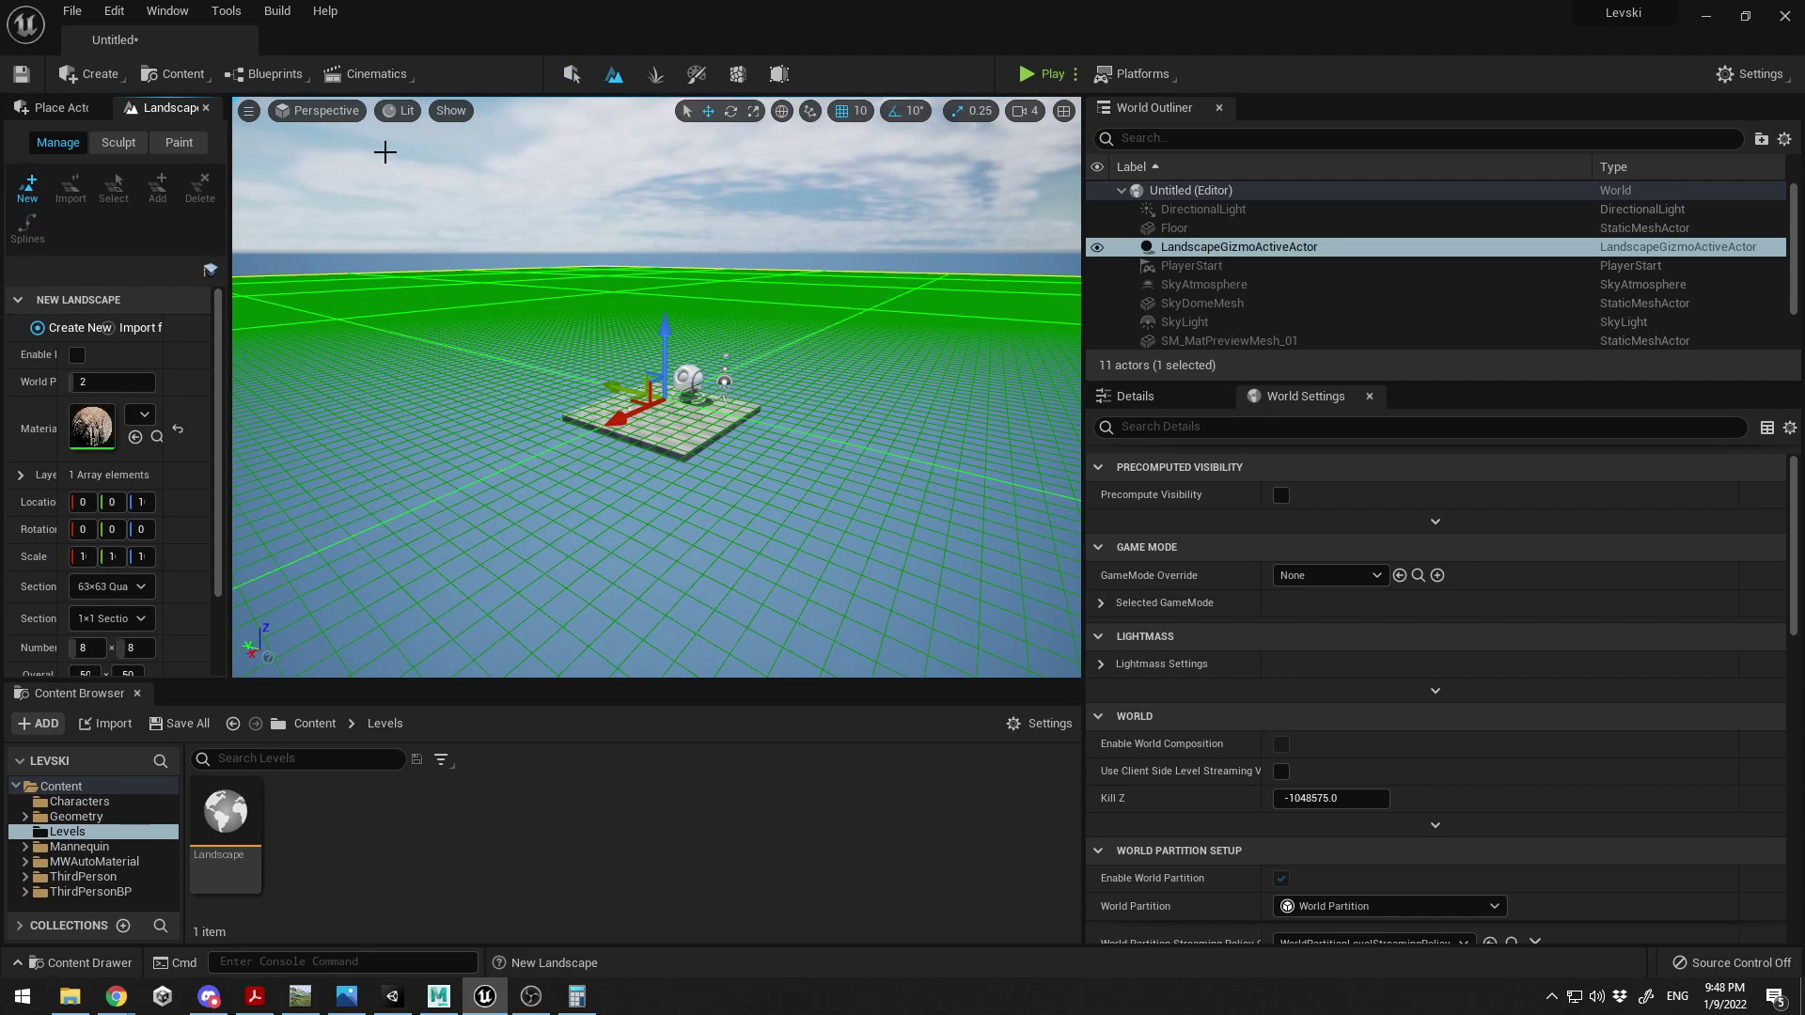
left_click_drag(228, 291, 386, 315)
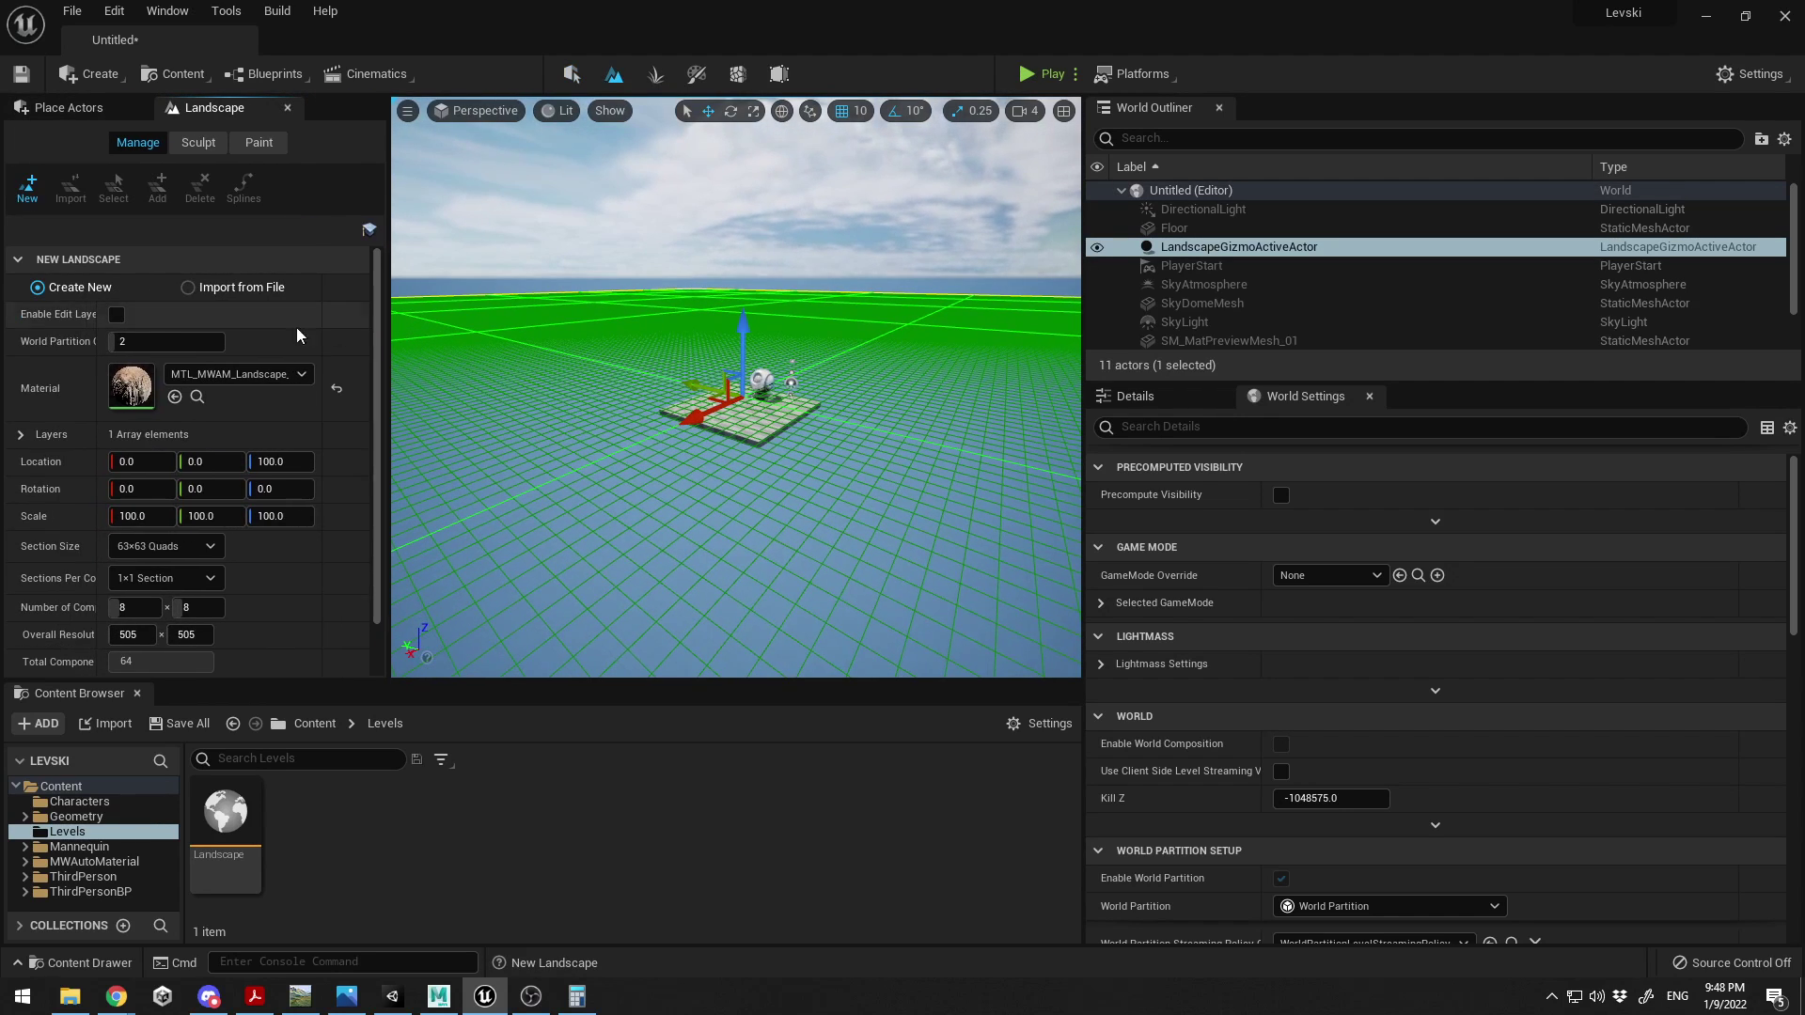
left_click(188, 288)
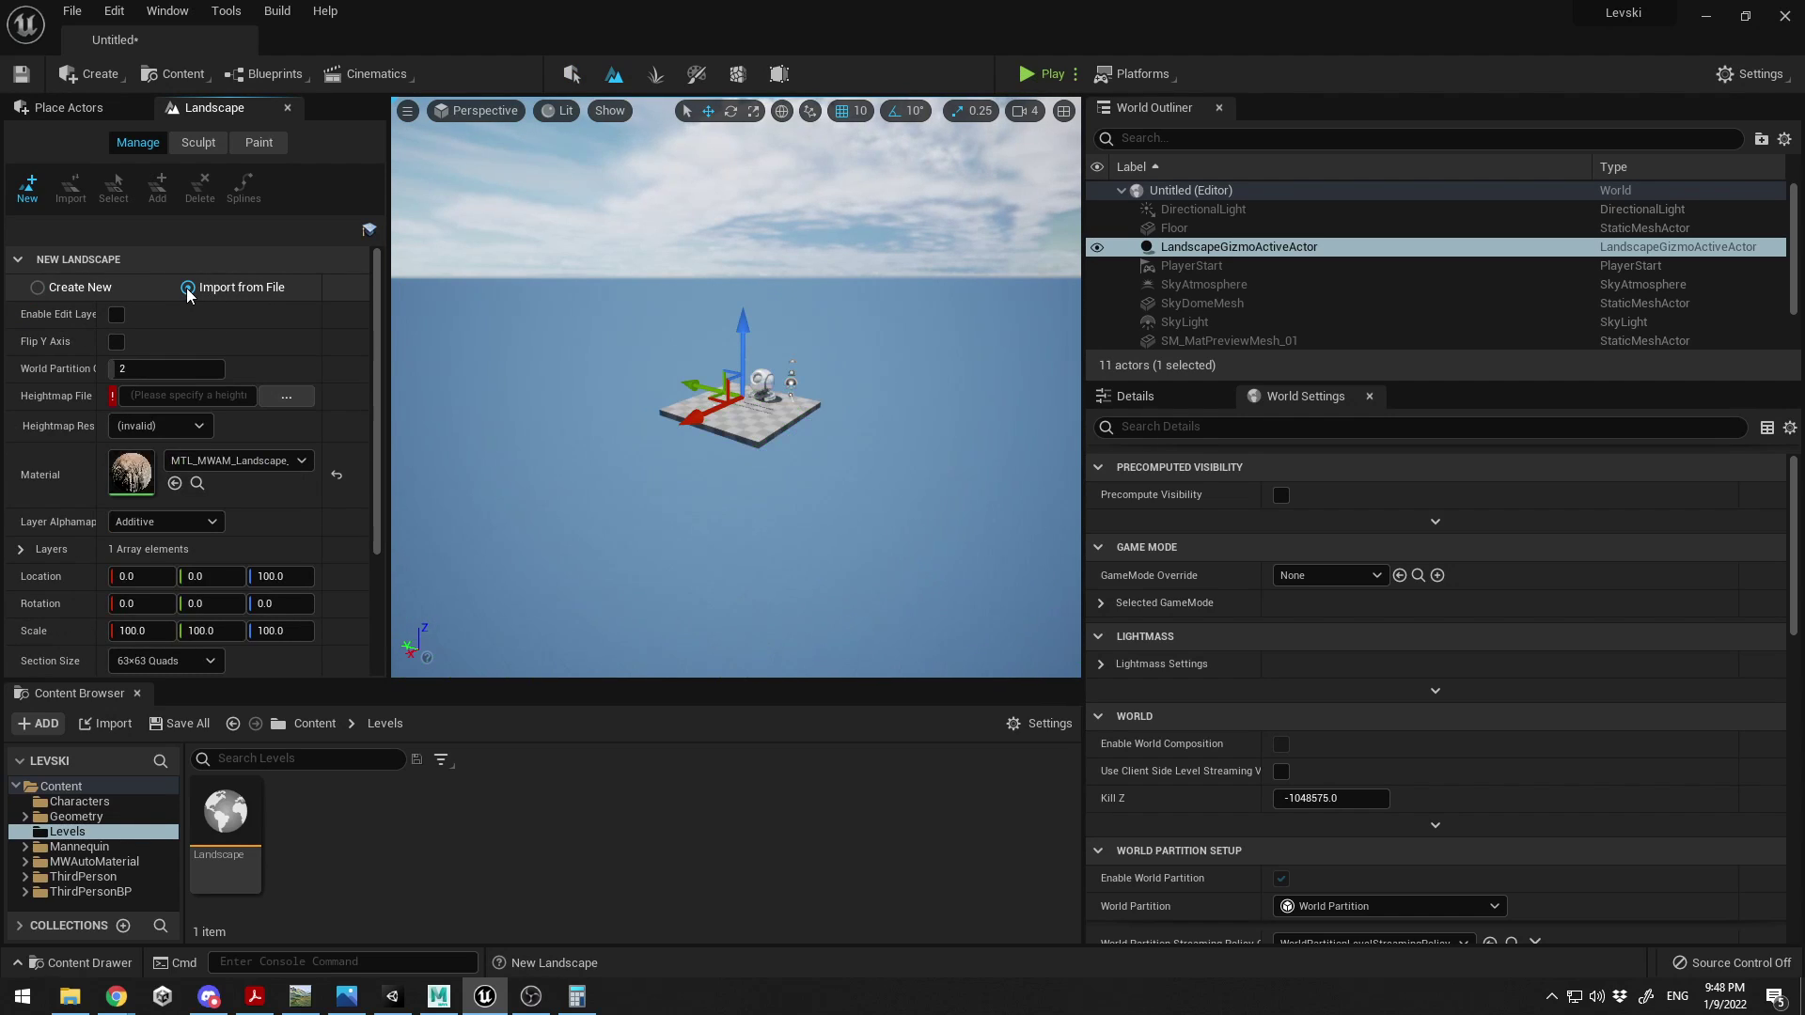
left_click(298, 400)
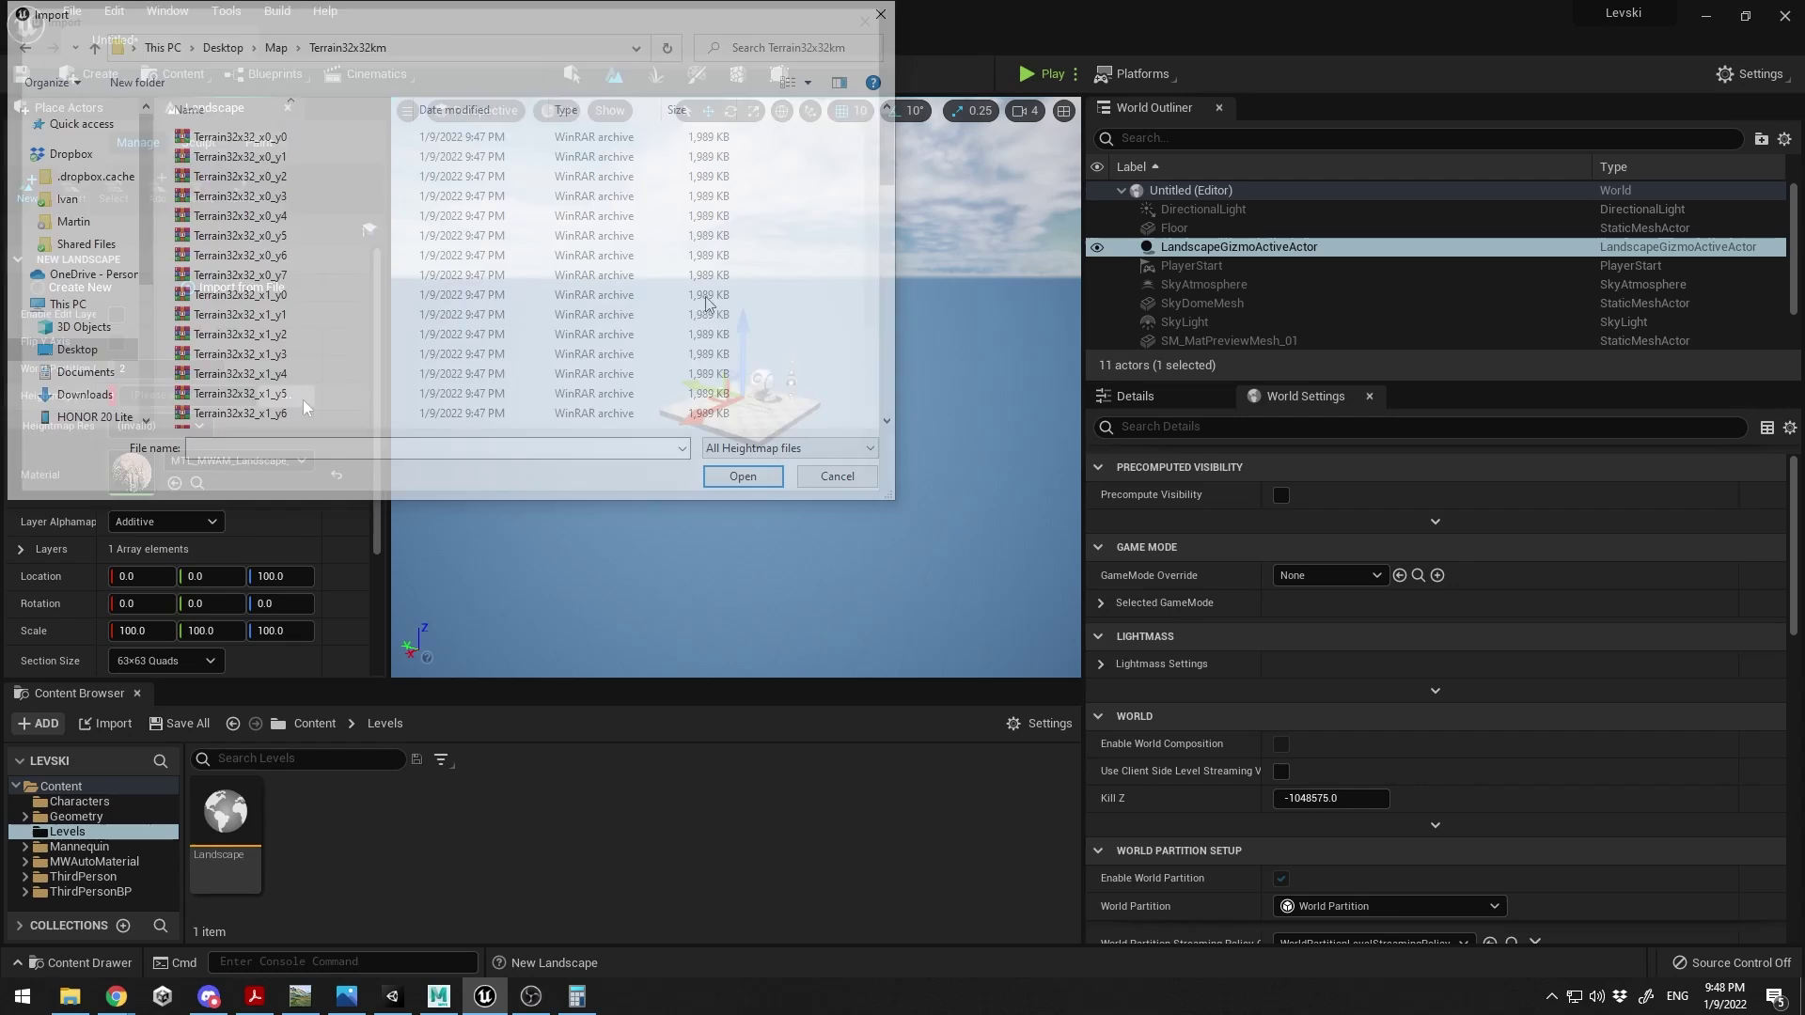
mouse_move(887, 155)
left_mouse_down()
mouse_move(915, 404)
mouse_move(910, 143)
left_mouse_up()
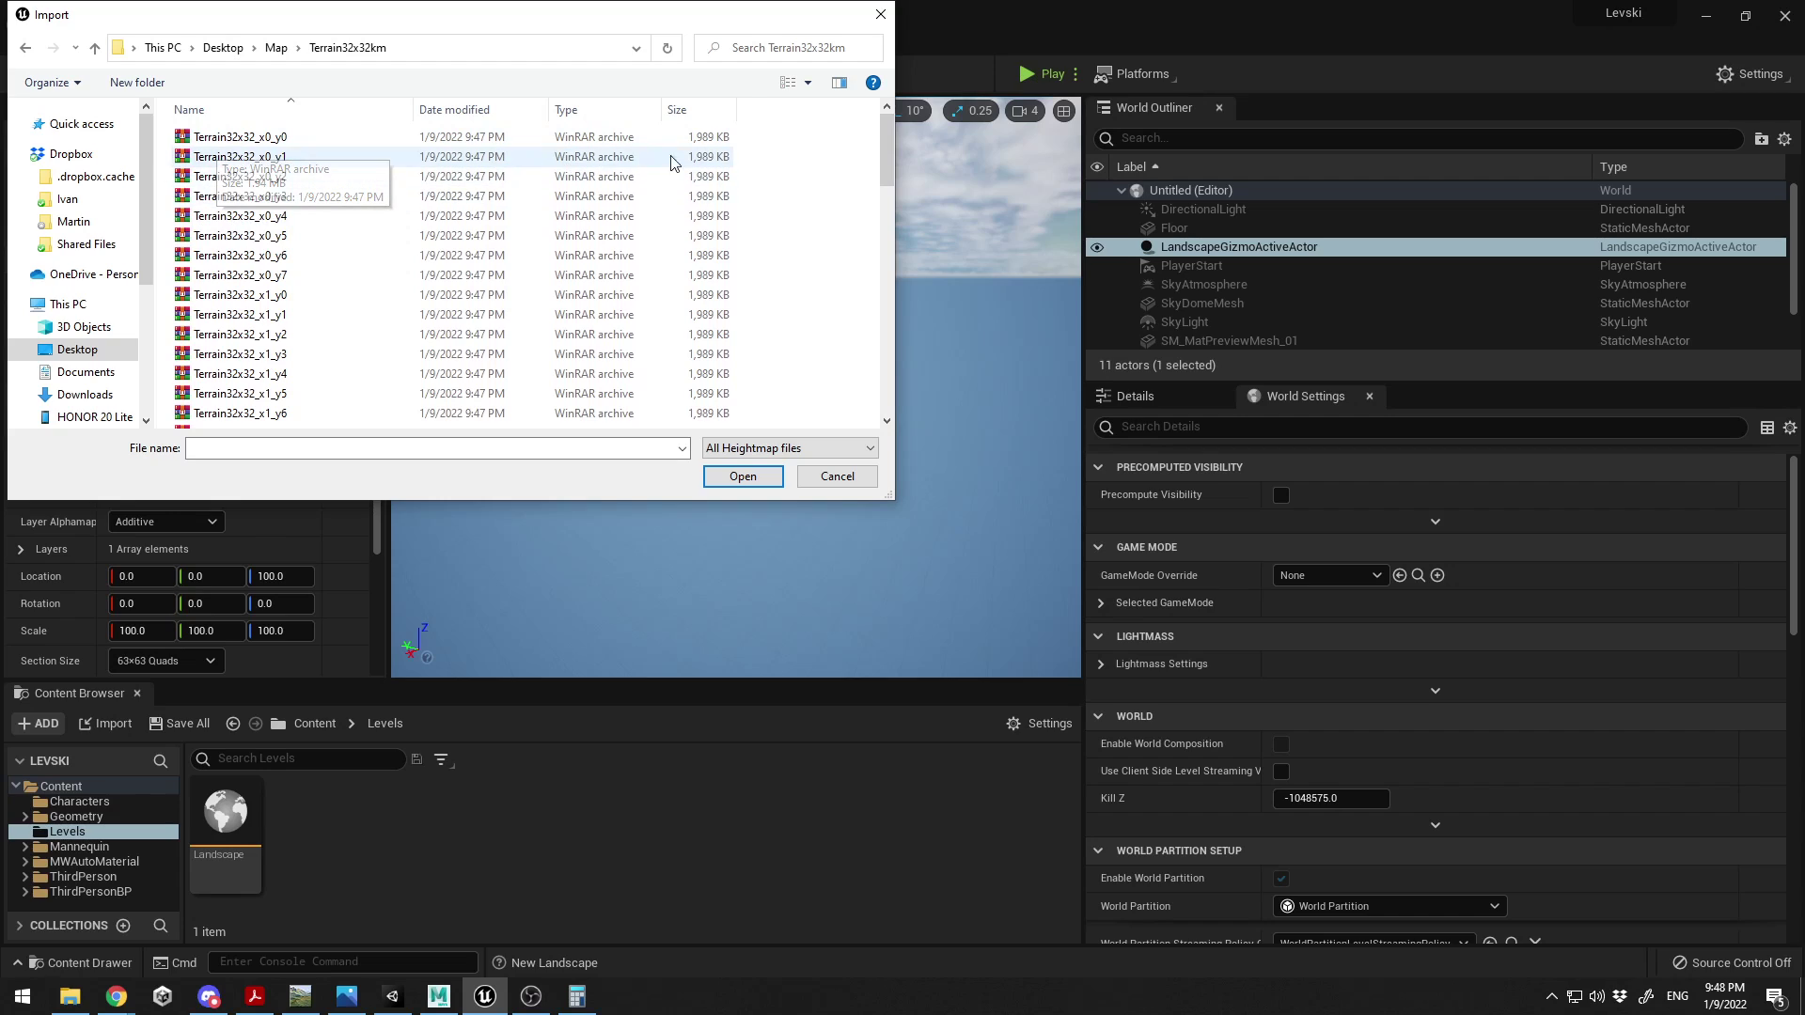
left_click_drag(889, 160, 263, 160)
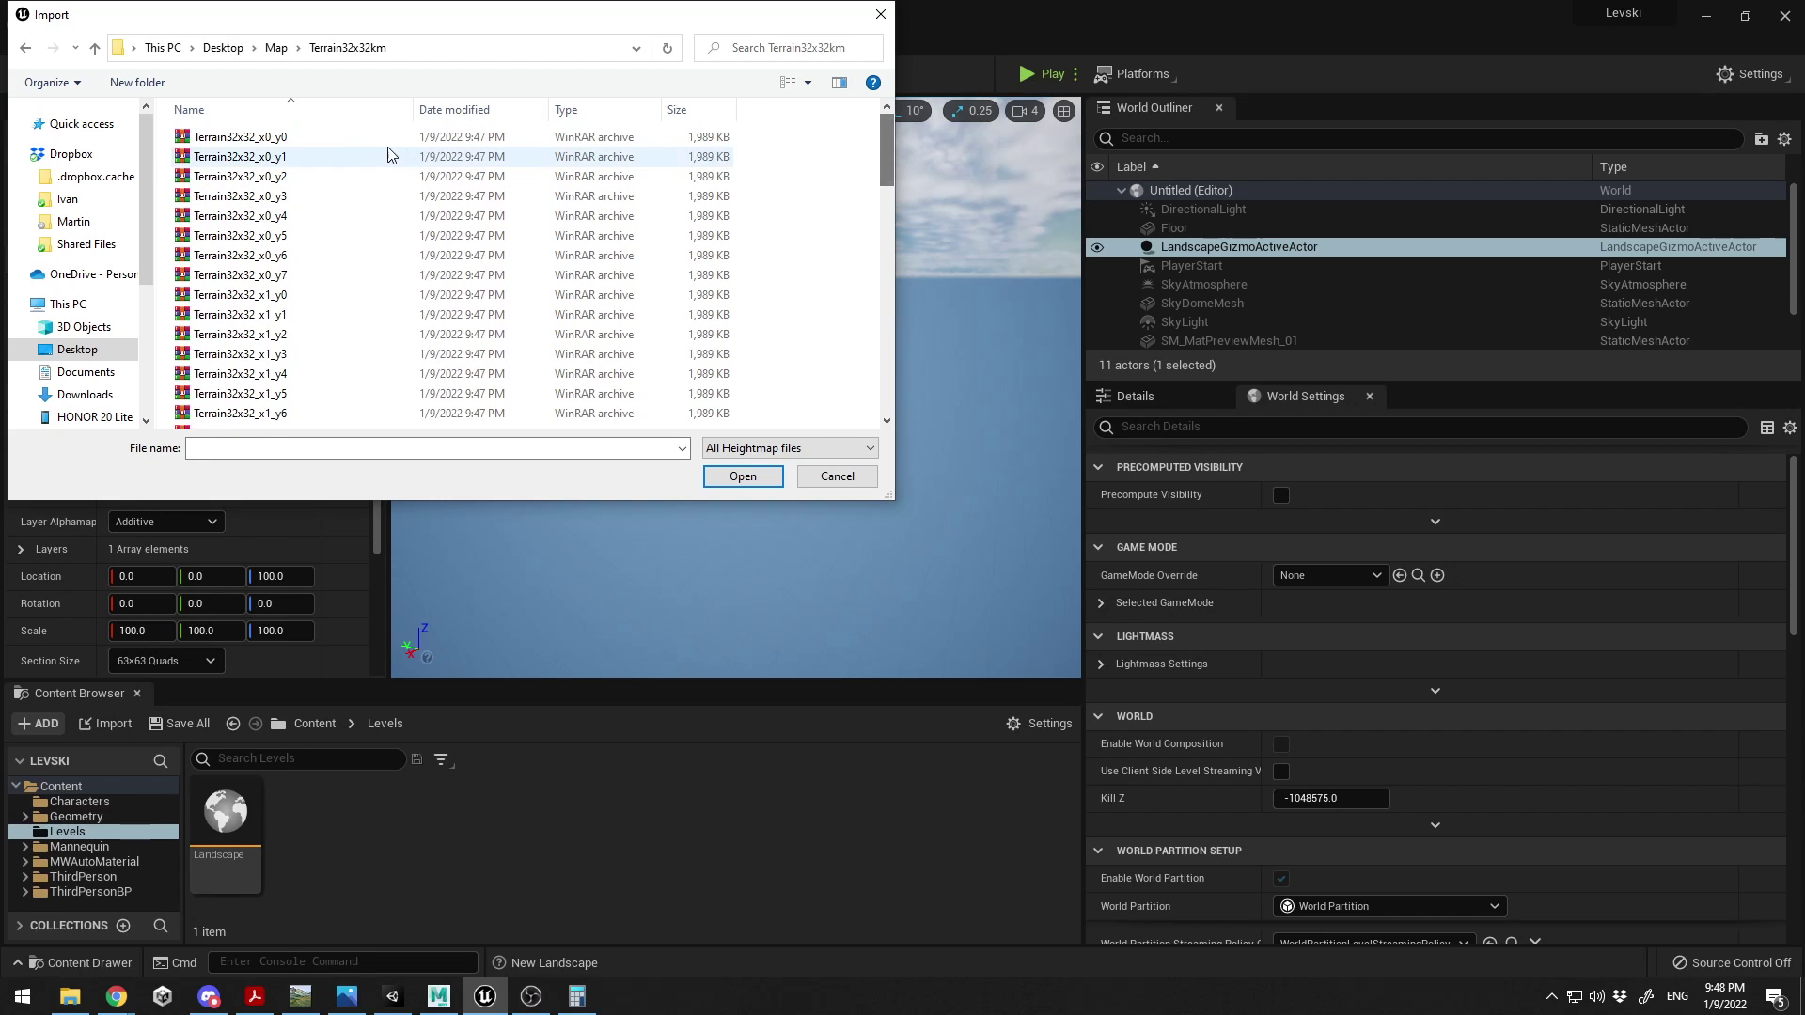
left_click(270, 141)
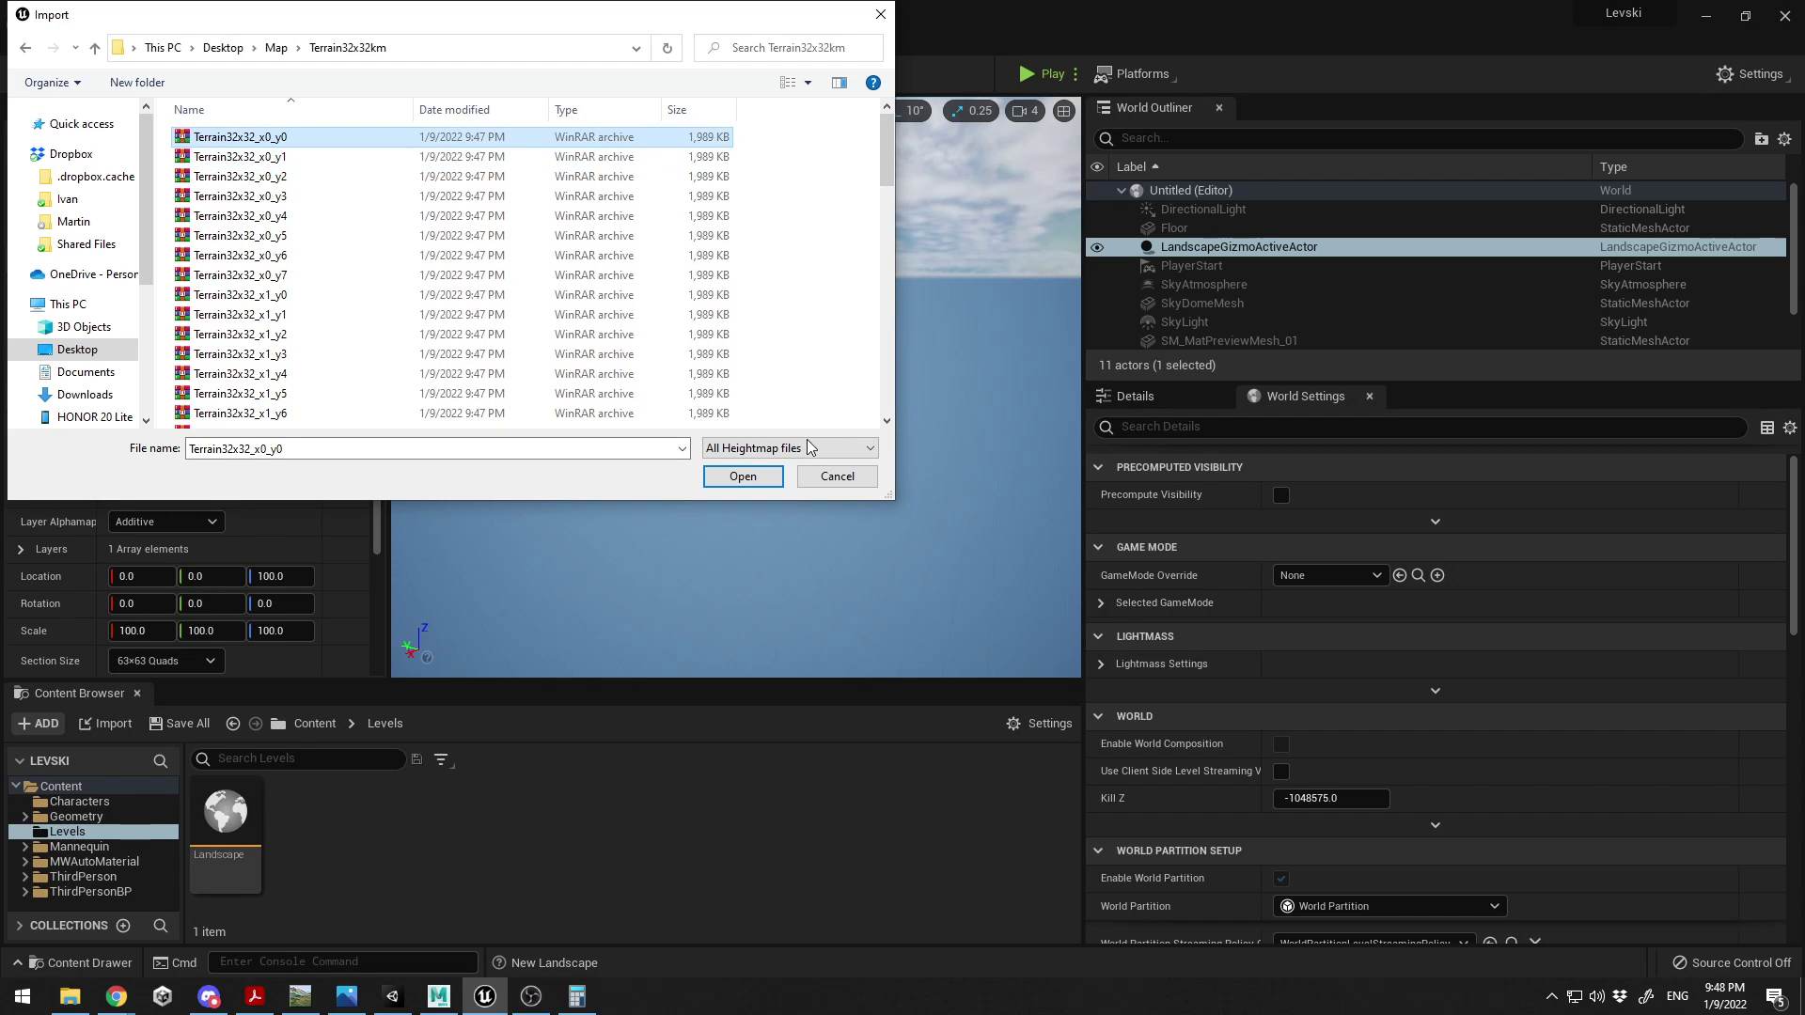
left_click(742, 476)
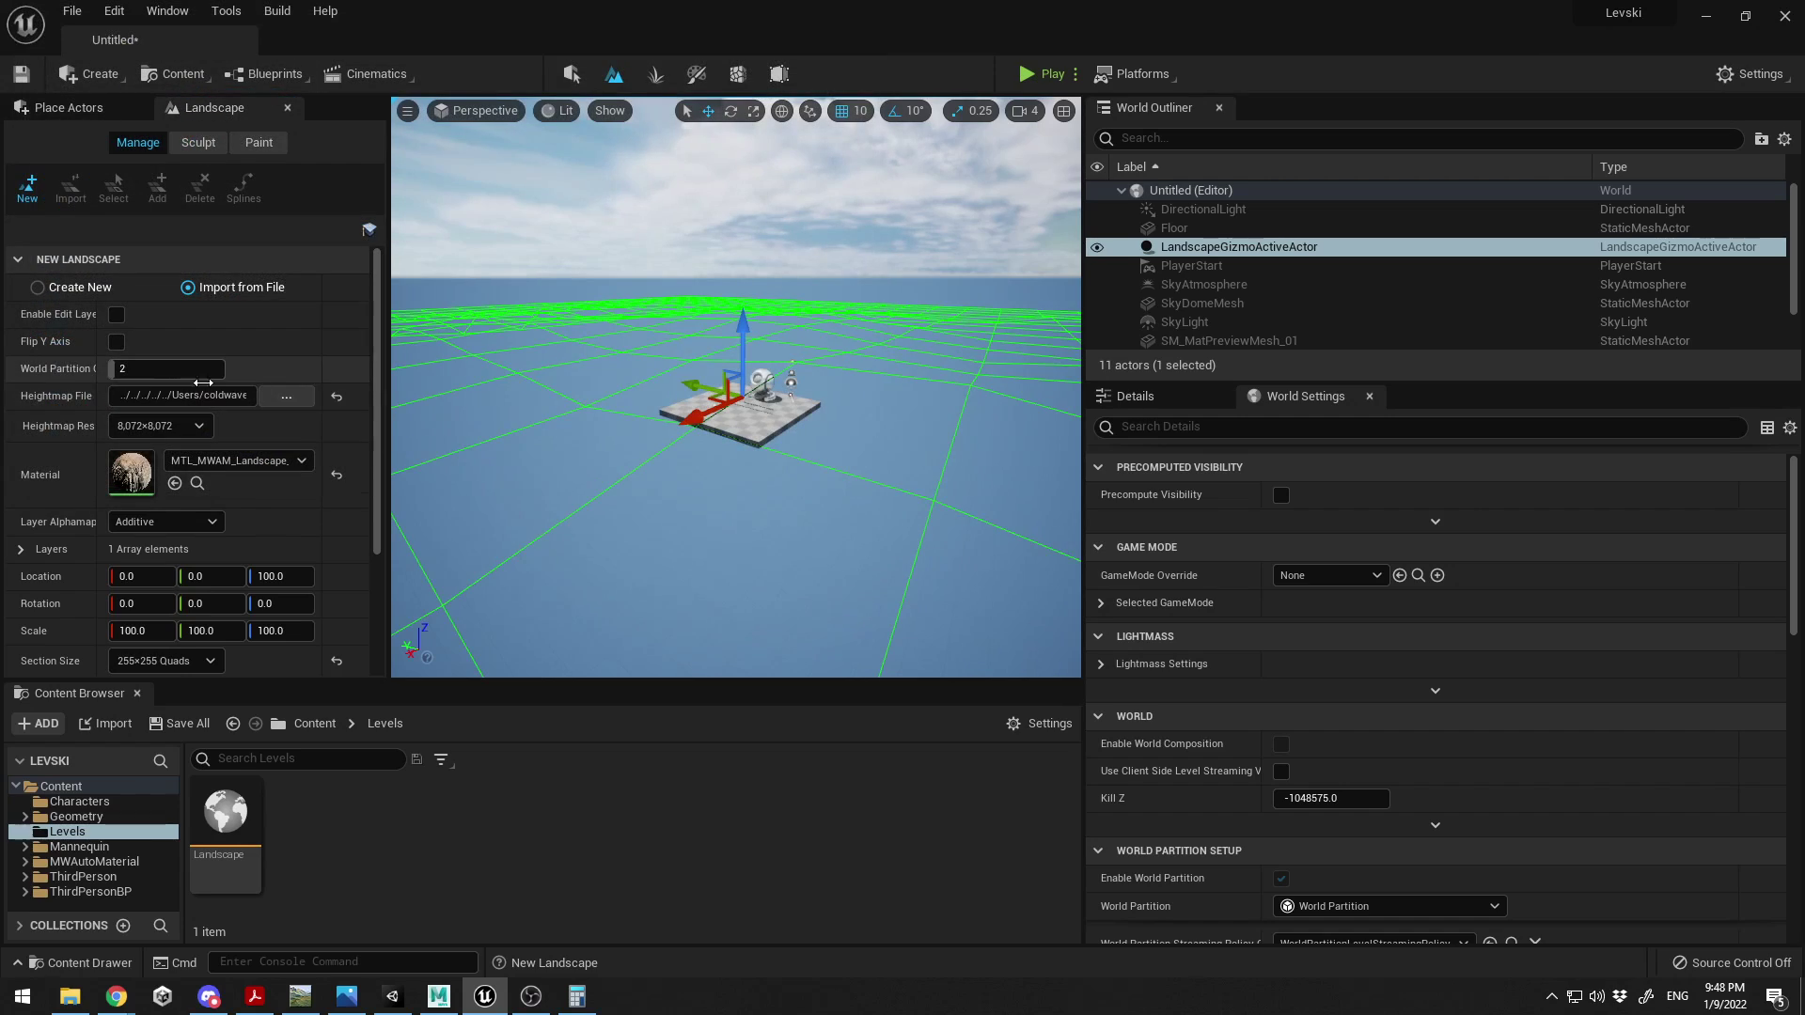
- Assign the MTL_MWAM_Landscape_DesertExample material instance to the new landscape
right_click_drag(814, 314, 875, 350)
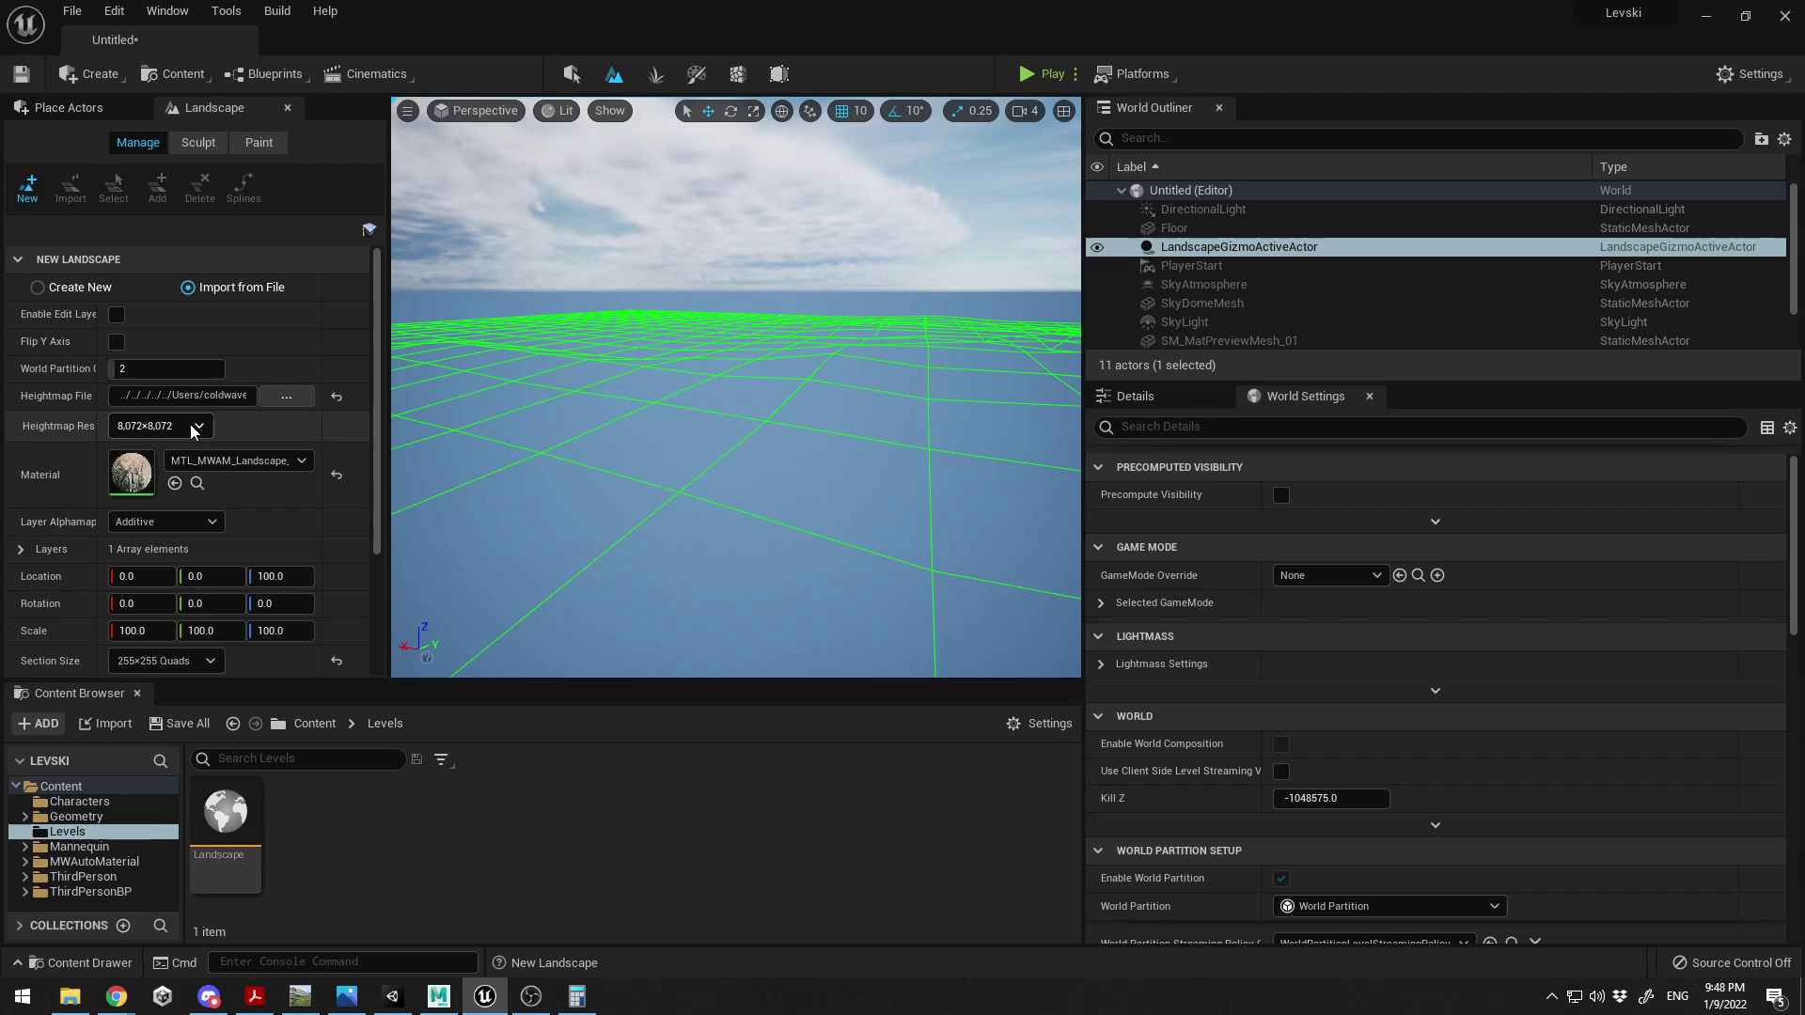
left_click(273, 460)
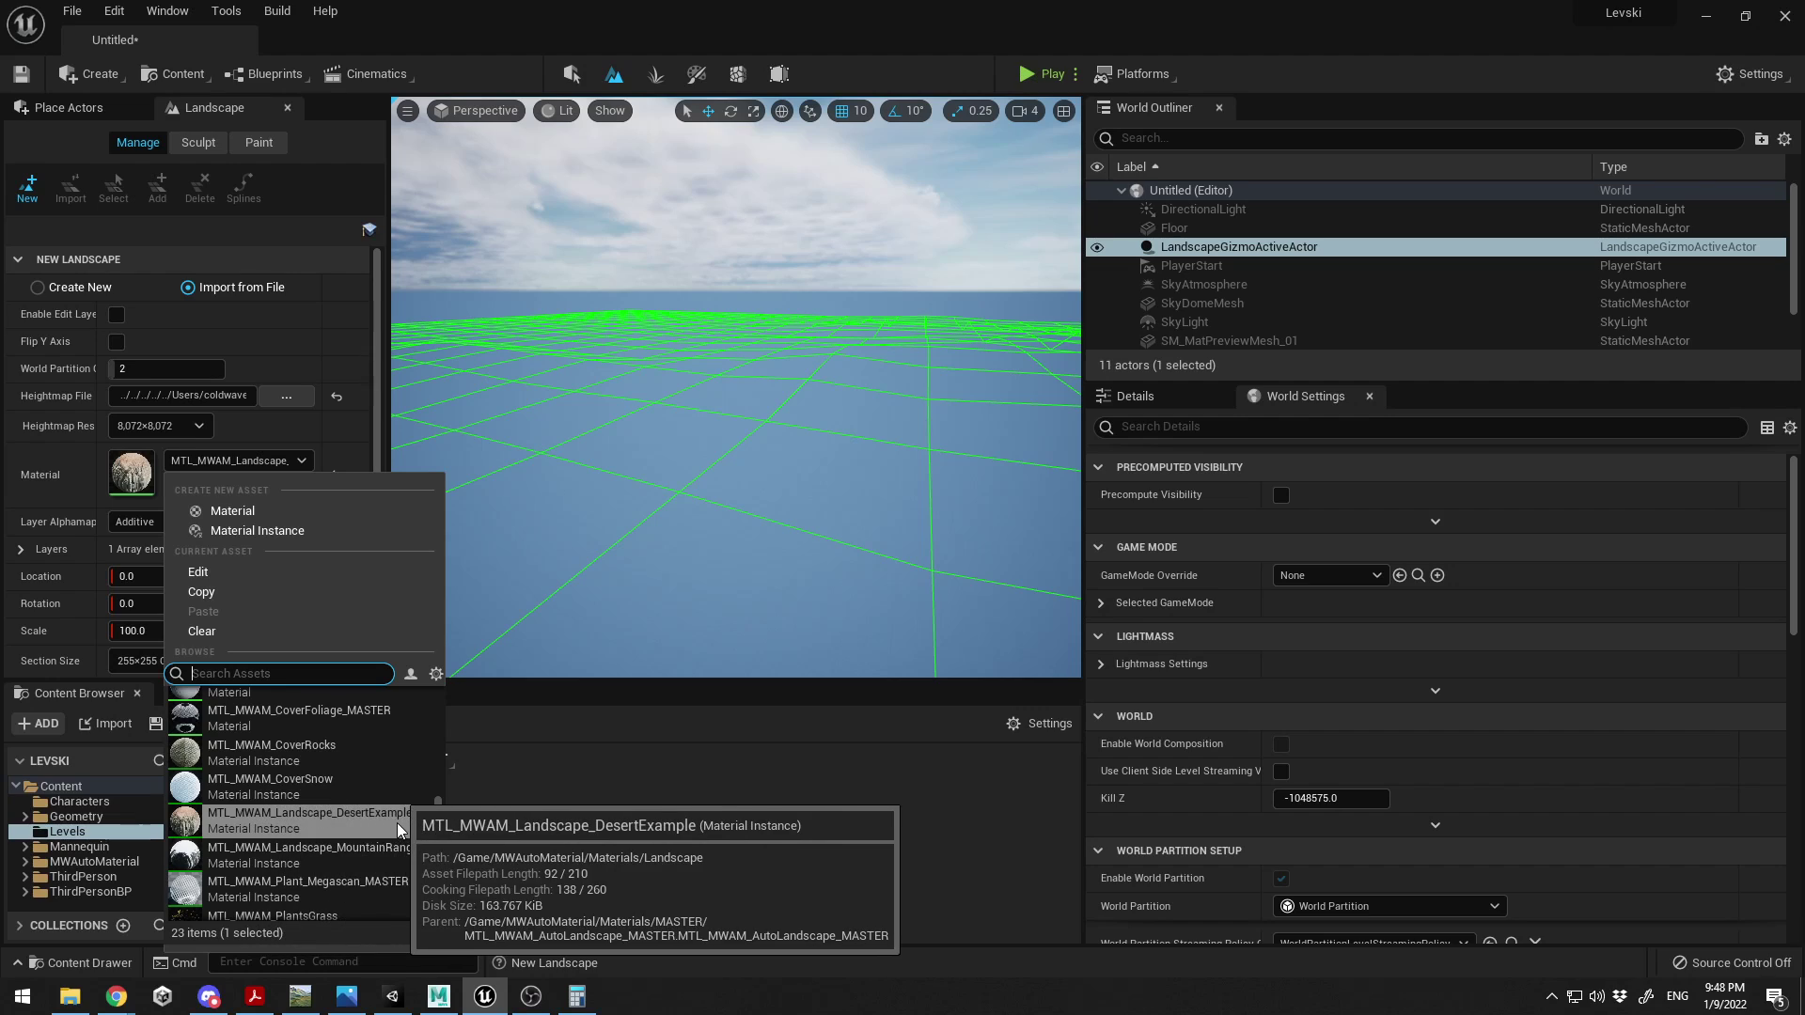
left_click(340, 825)
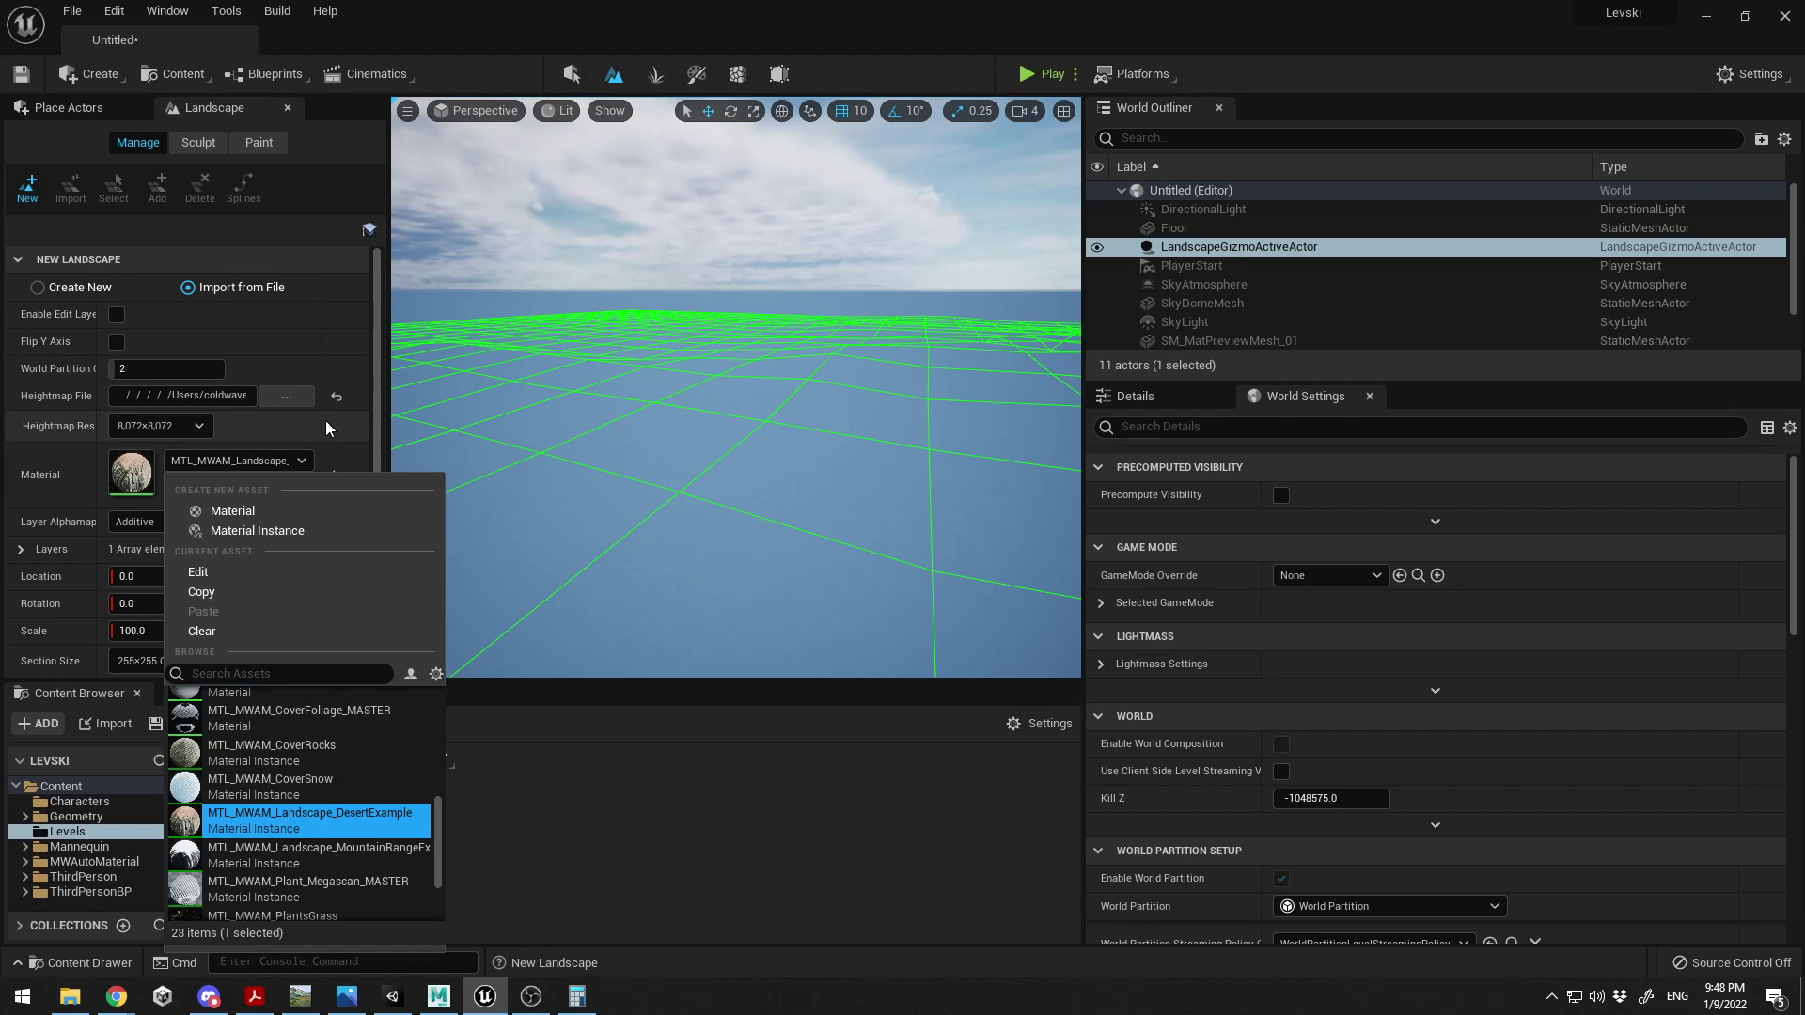
left_click(137, 487)
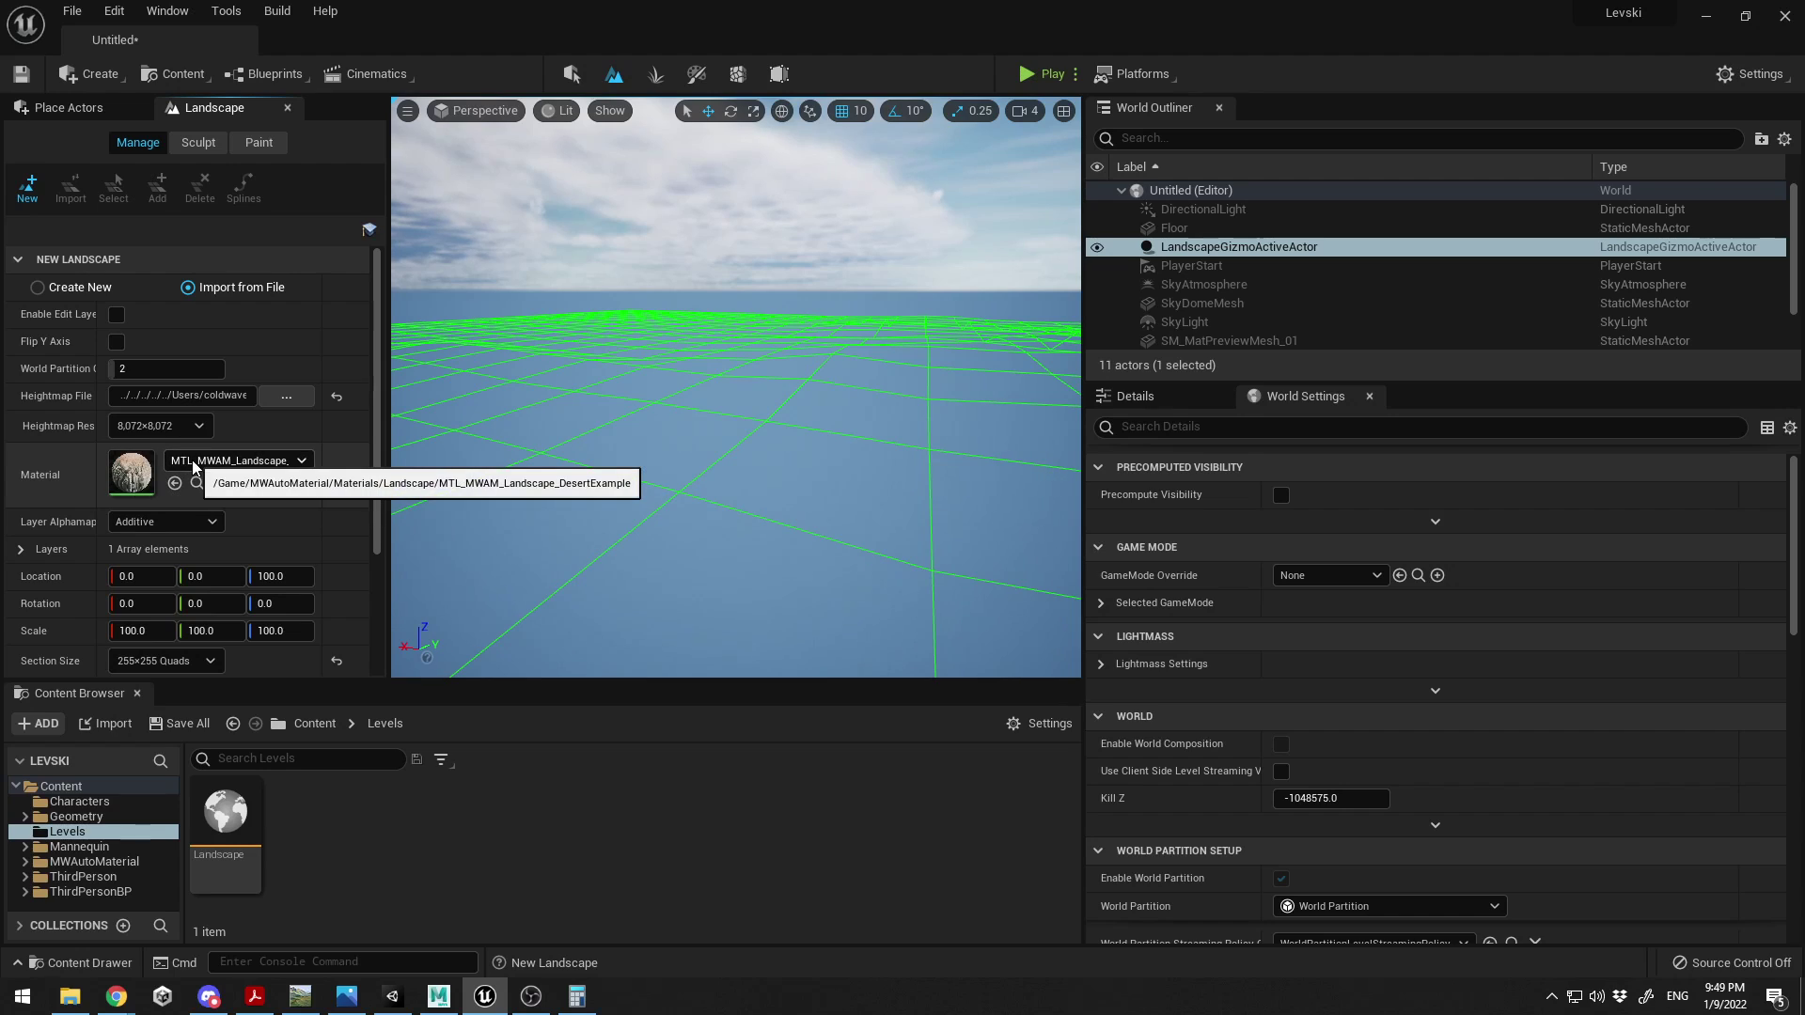
- Enable Flip Y Axis for the new landscape and import it with the current heightmap and material settings
scroll(207, 438, "down", 3)
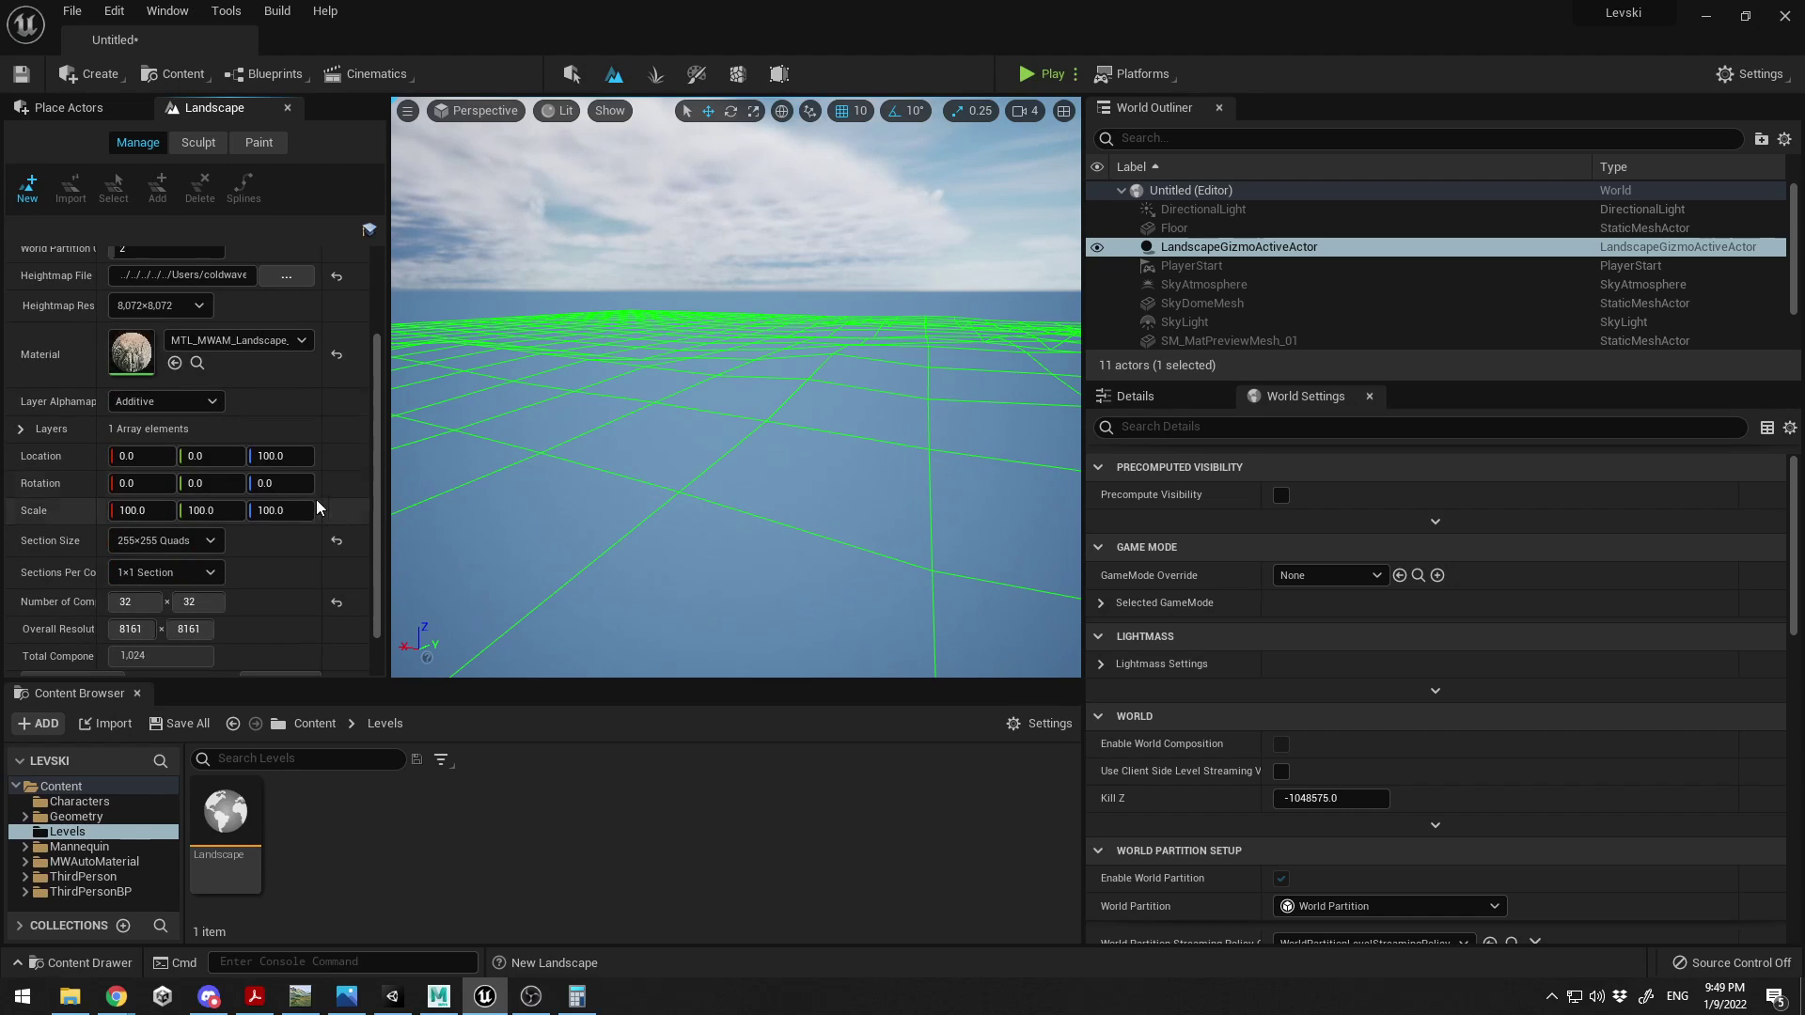
scroll(214, 366, "up", 3)
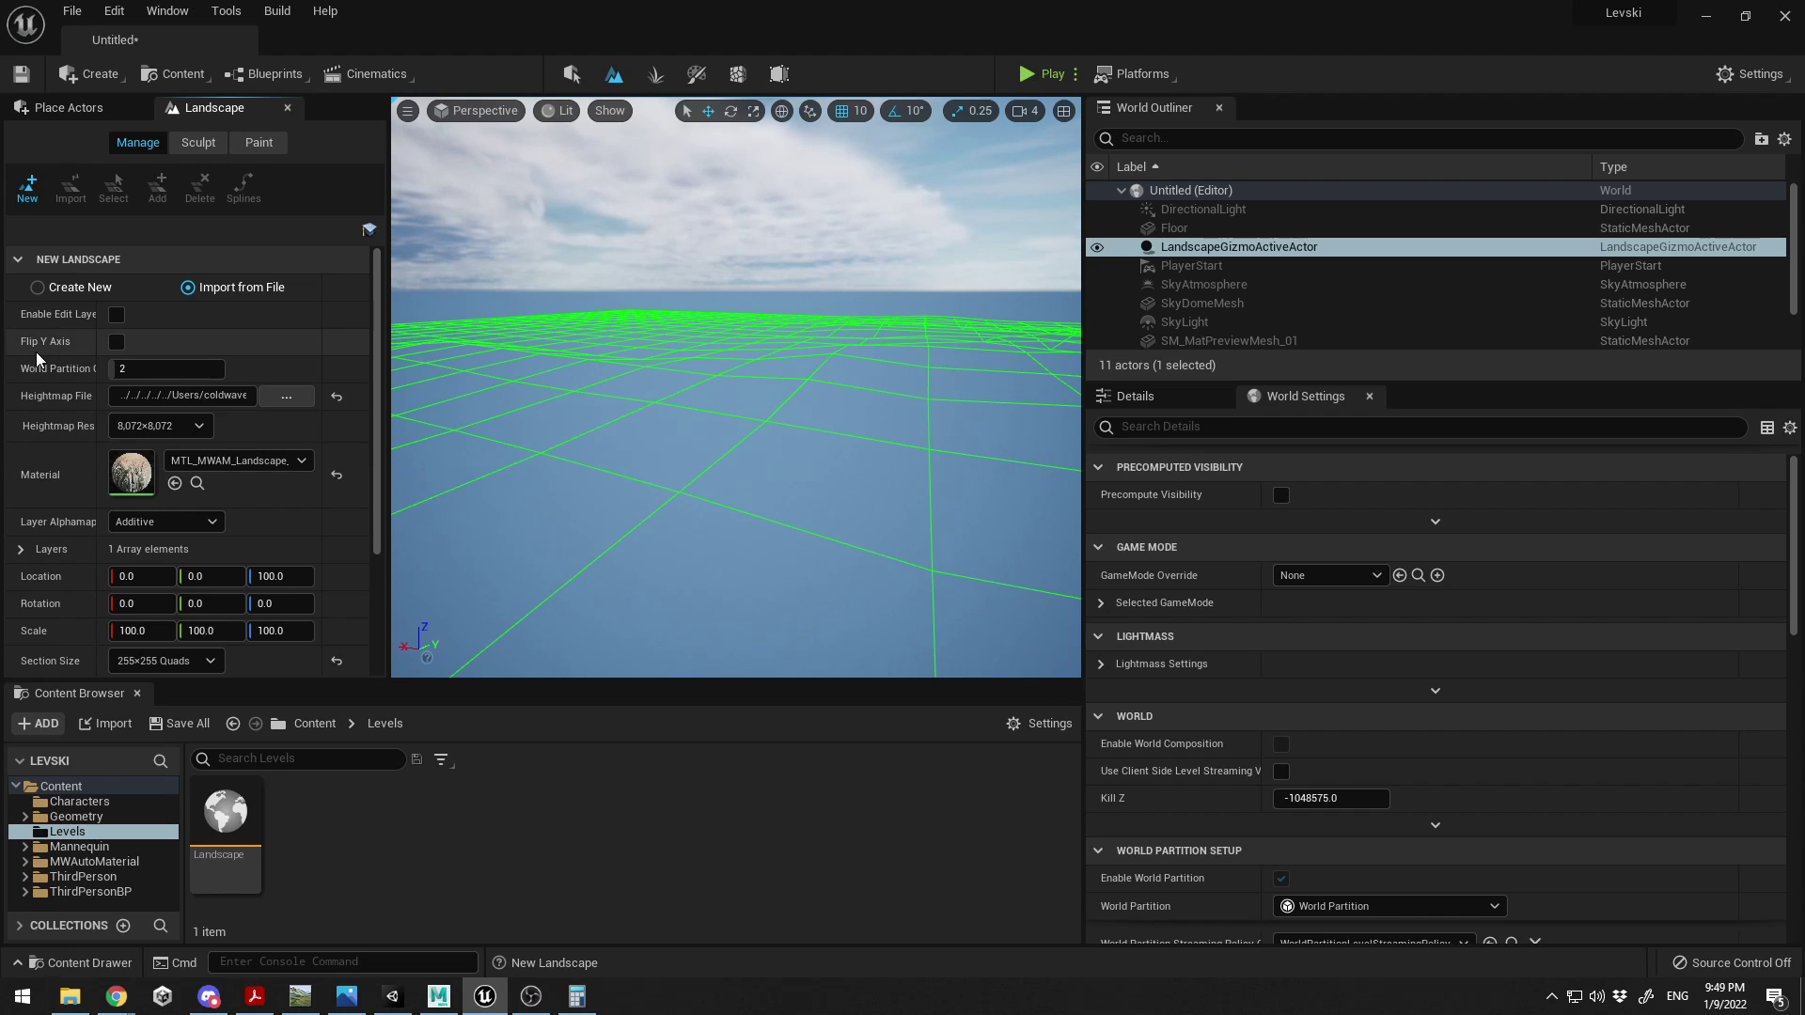
left_click(116, 342)
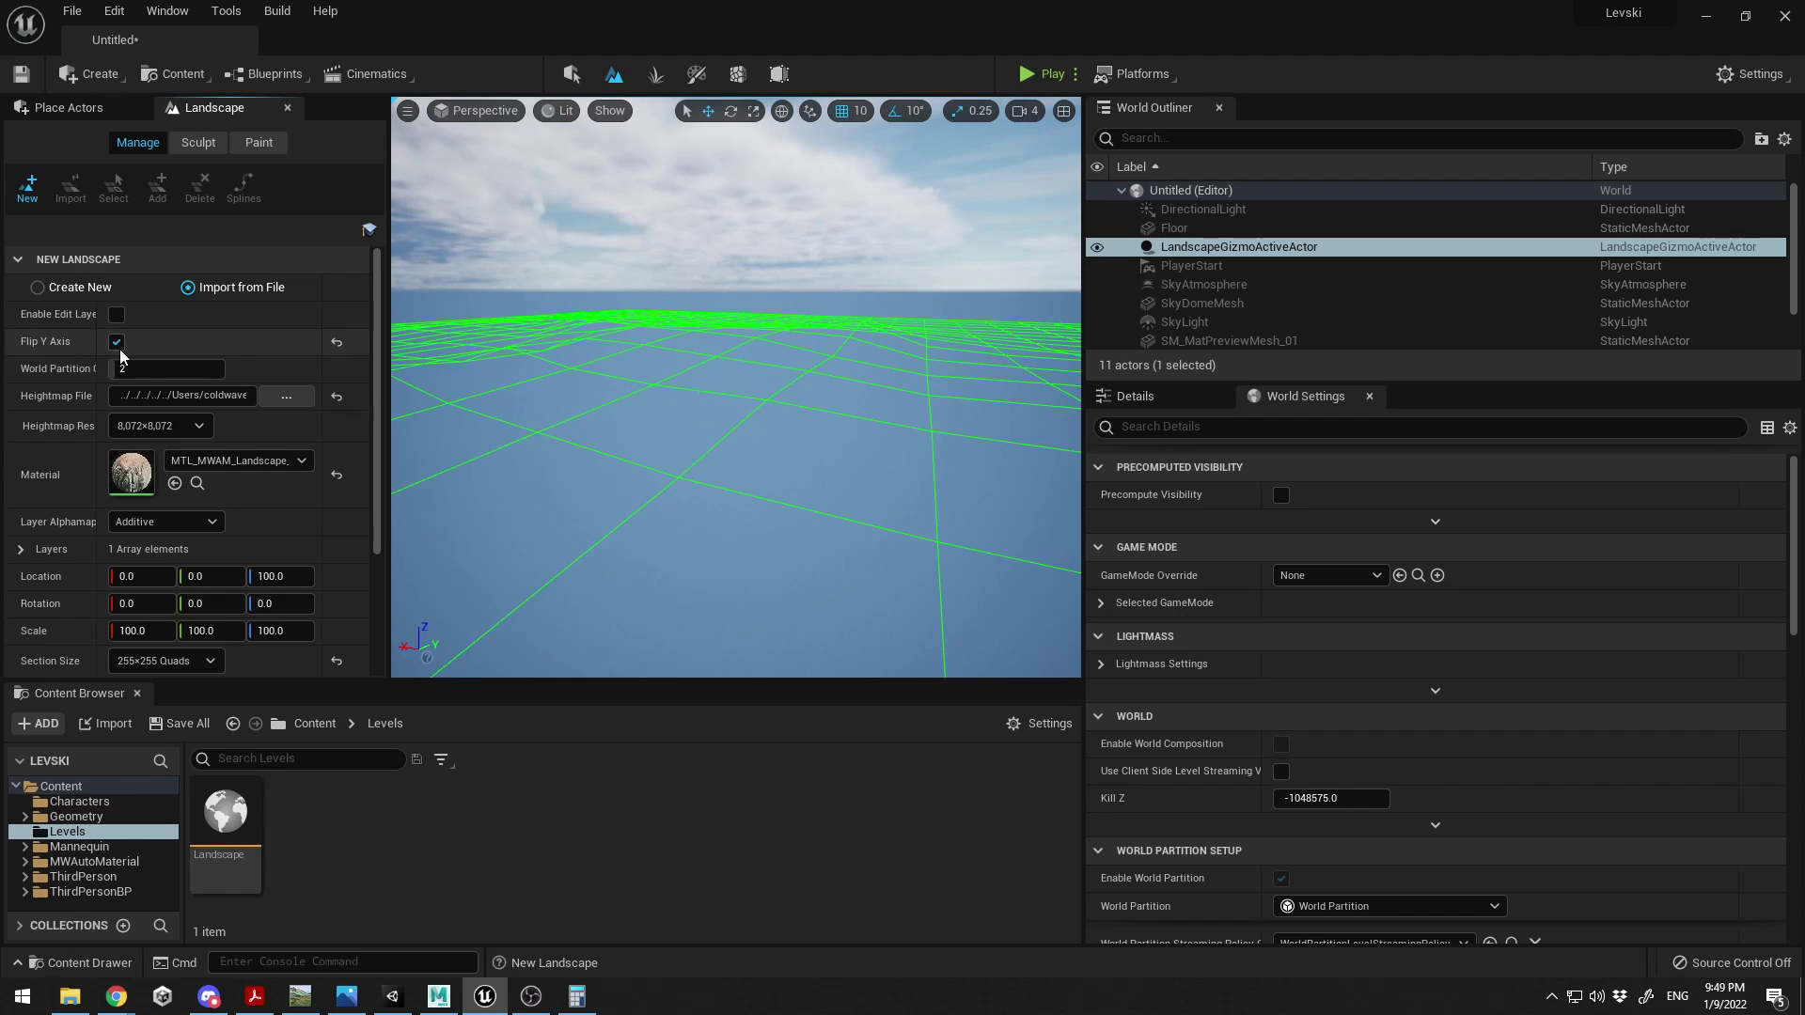
scroll(282, 451, "down", 5)
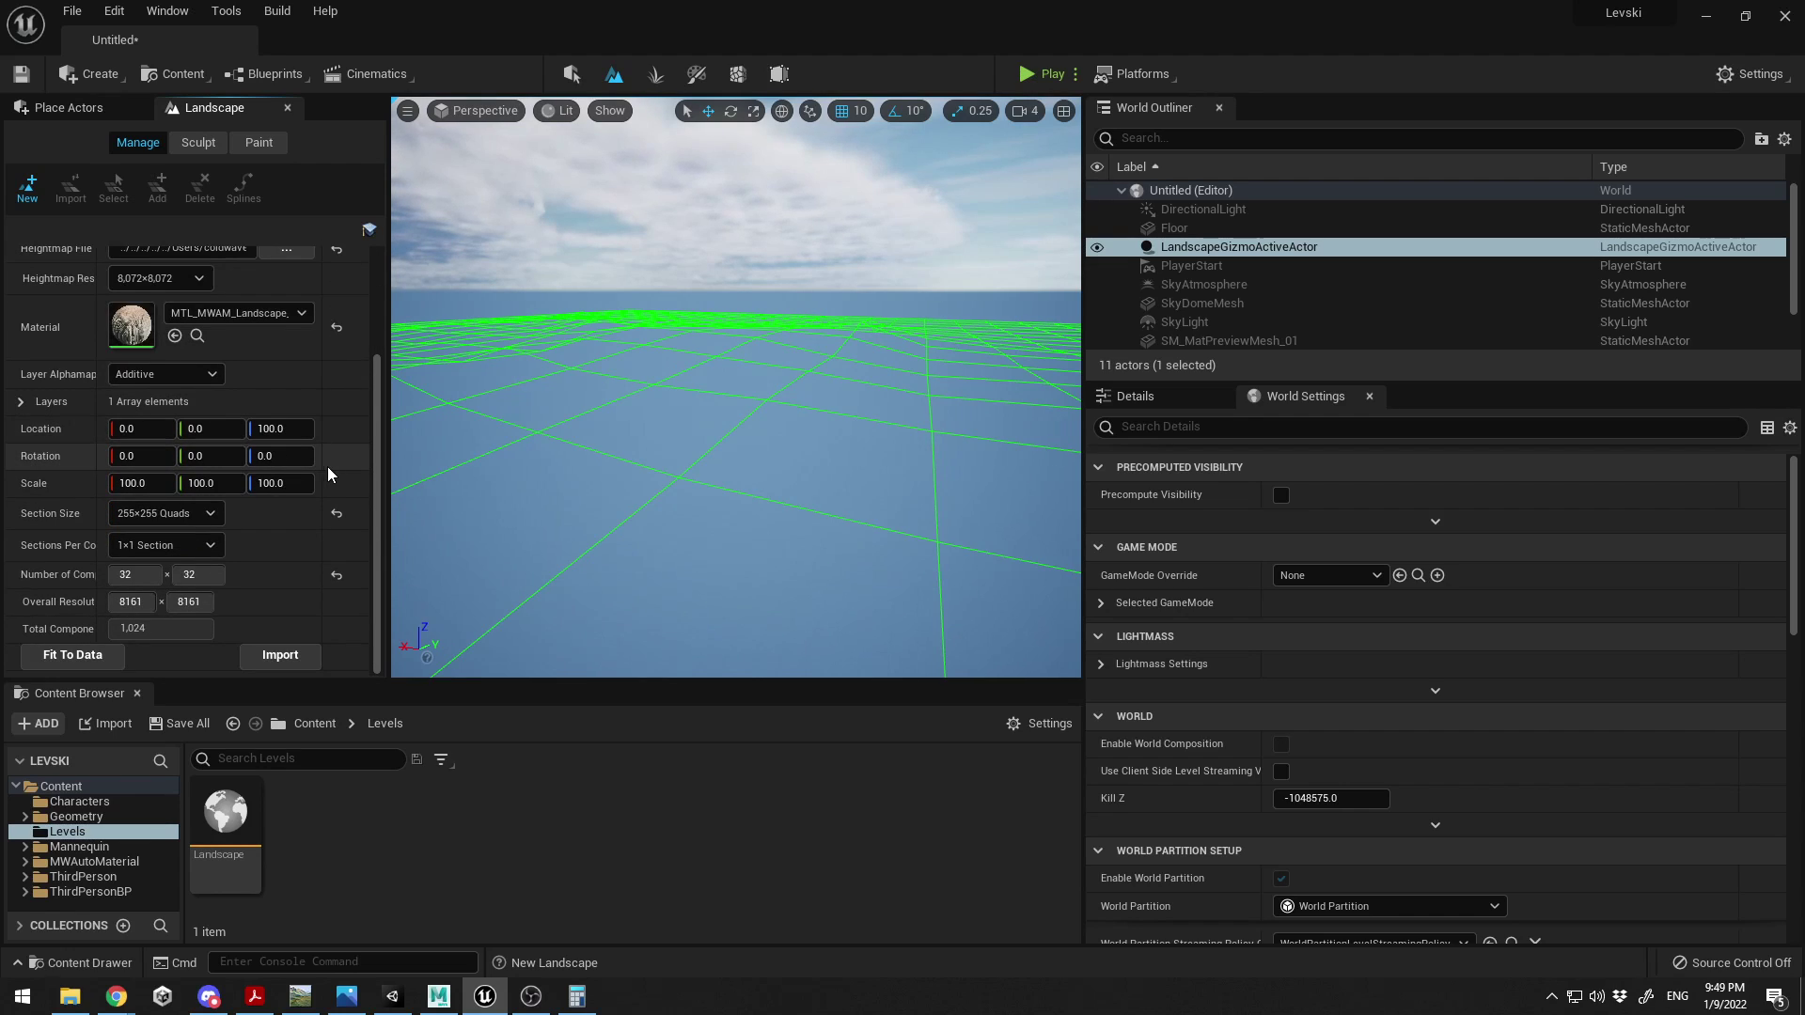
left_click(281, 656)
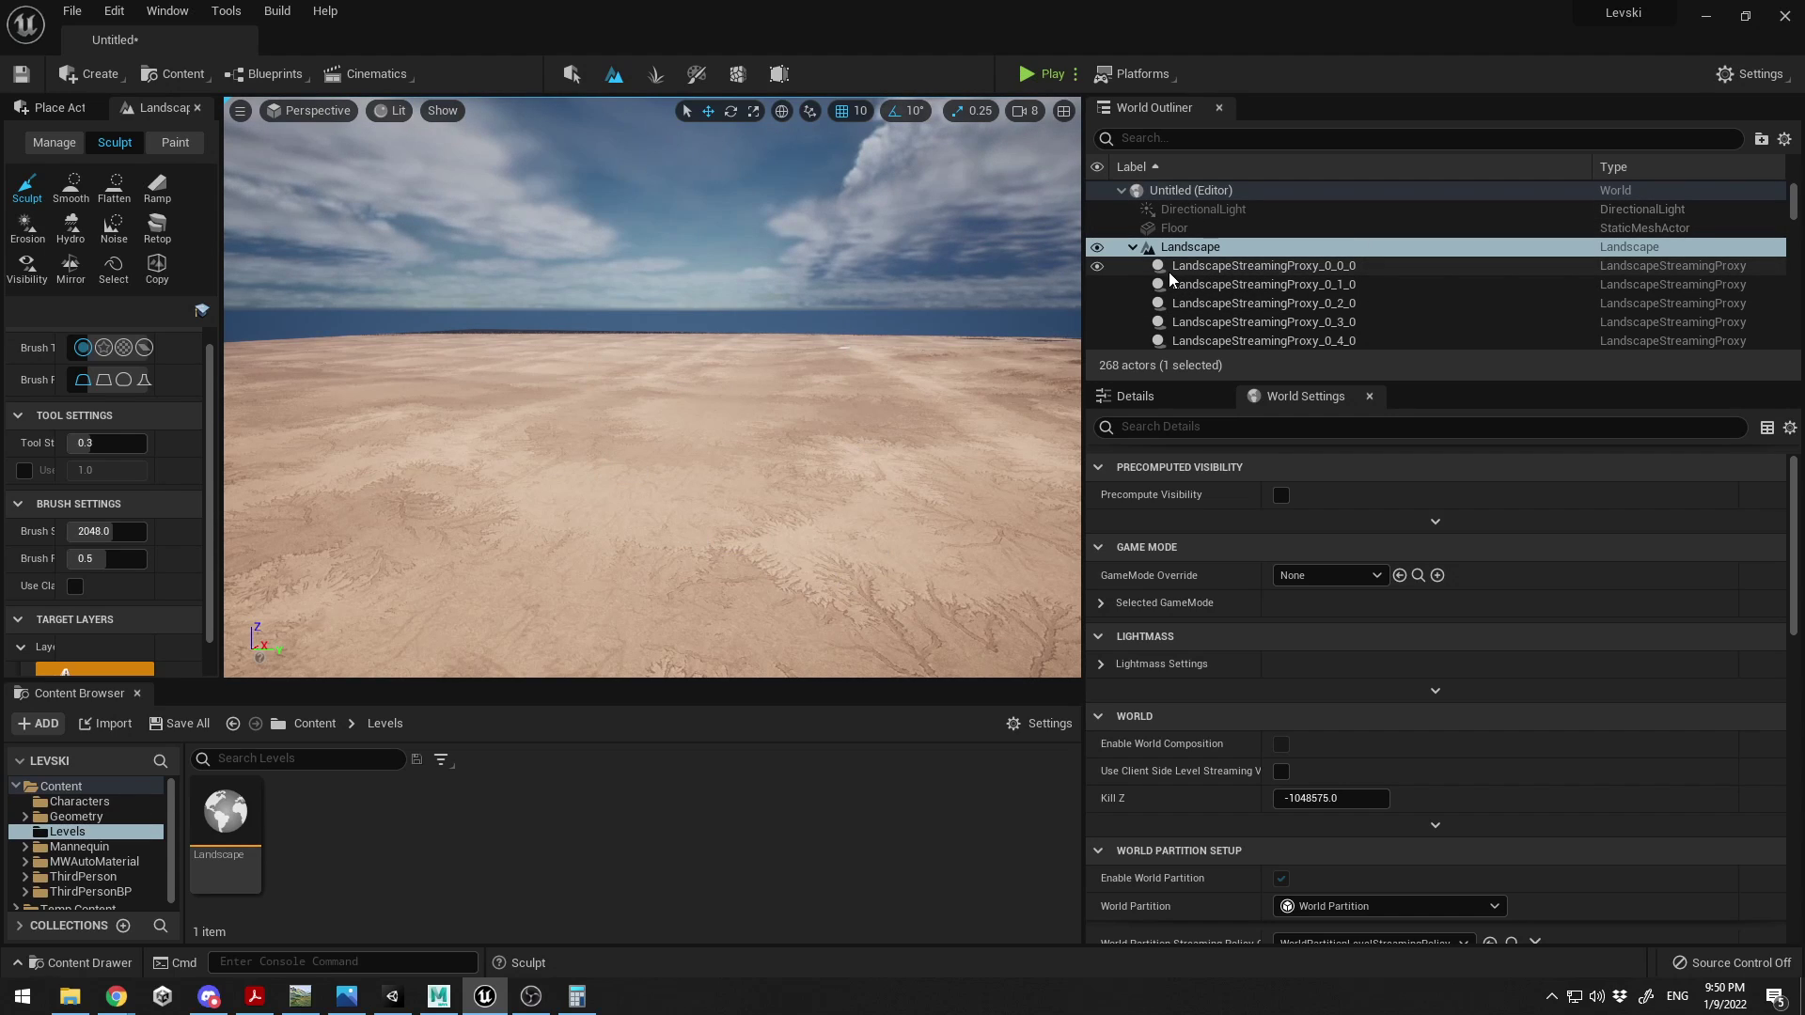
- Save the current level as Terrain32x32km in the Levels folder
left_click_drag(1796, 202, 1800, 273)
scroll(1790, 272, "up", 15)
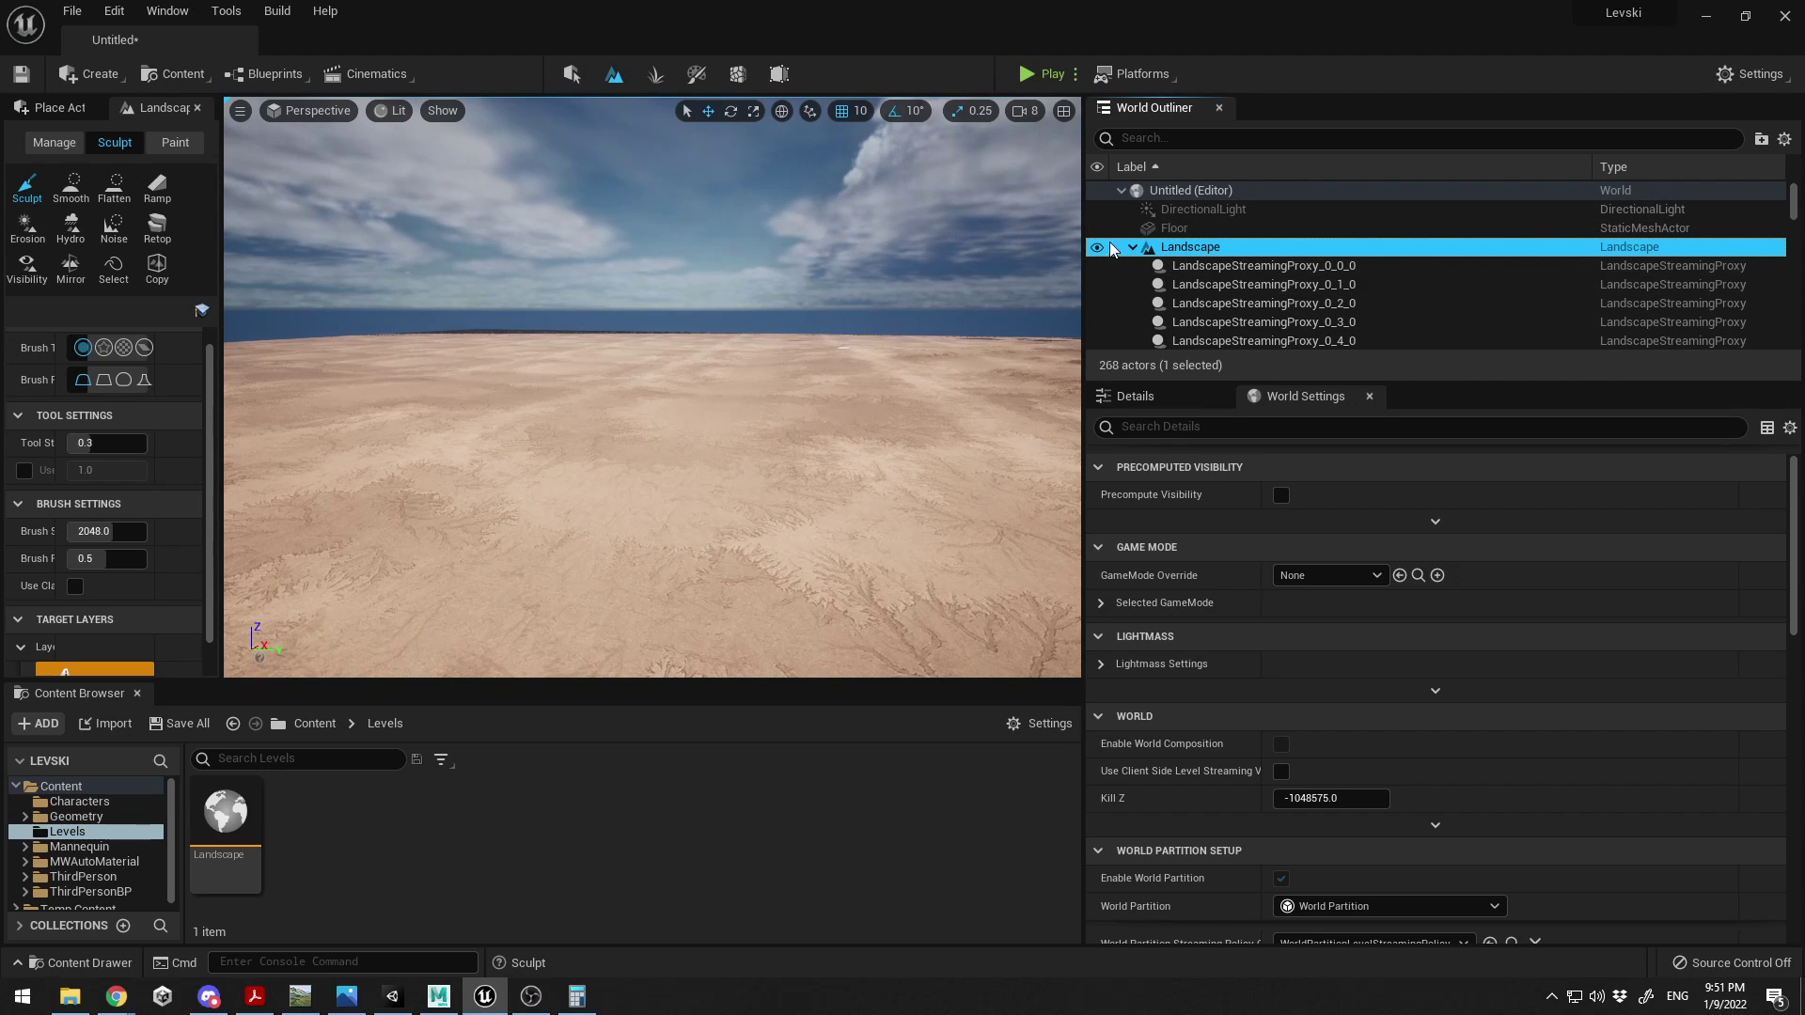
scroll(1474, 691, "down", 2)
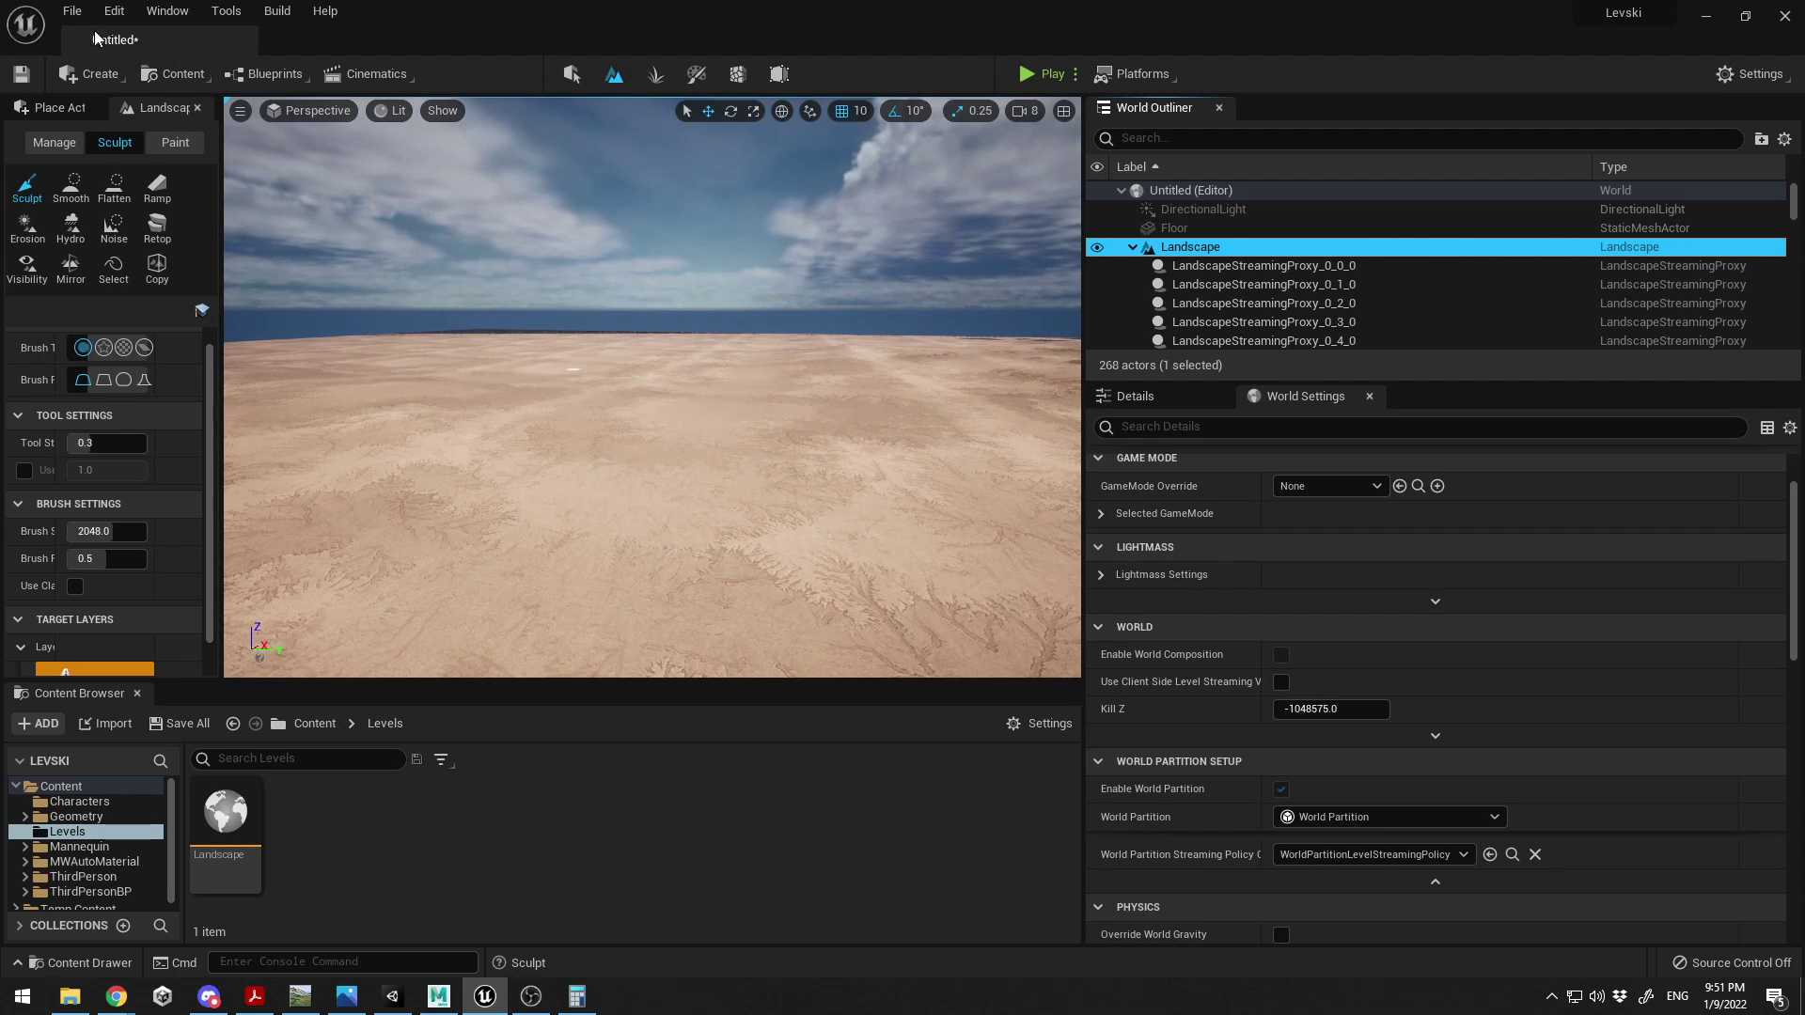
left_click(73, 12)
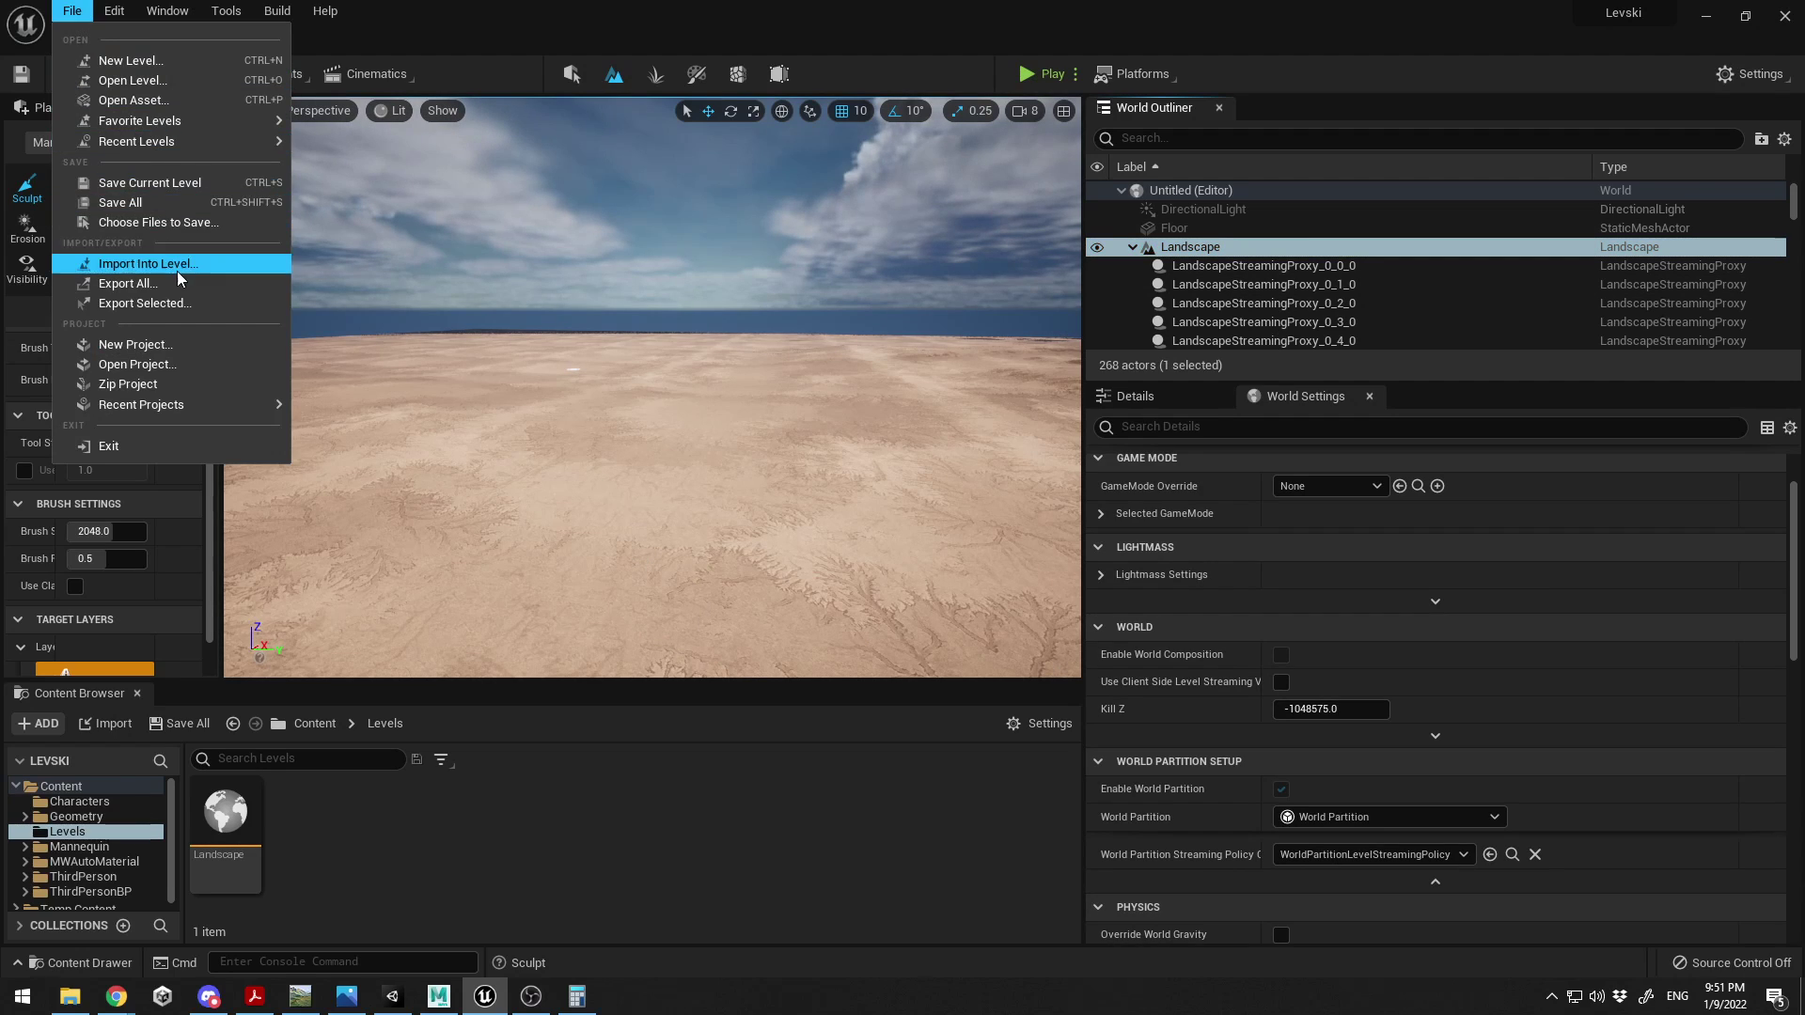
left_click(149, 182)
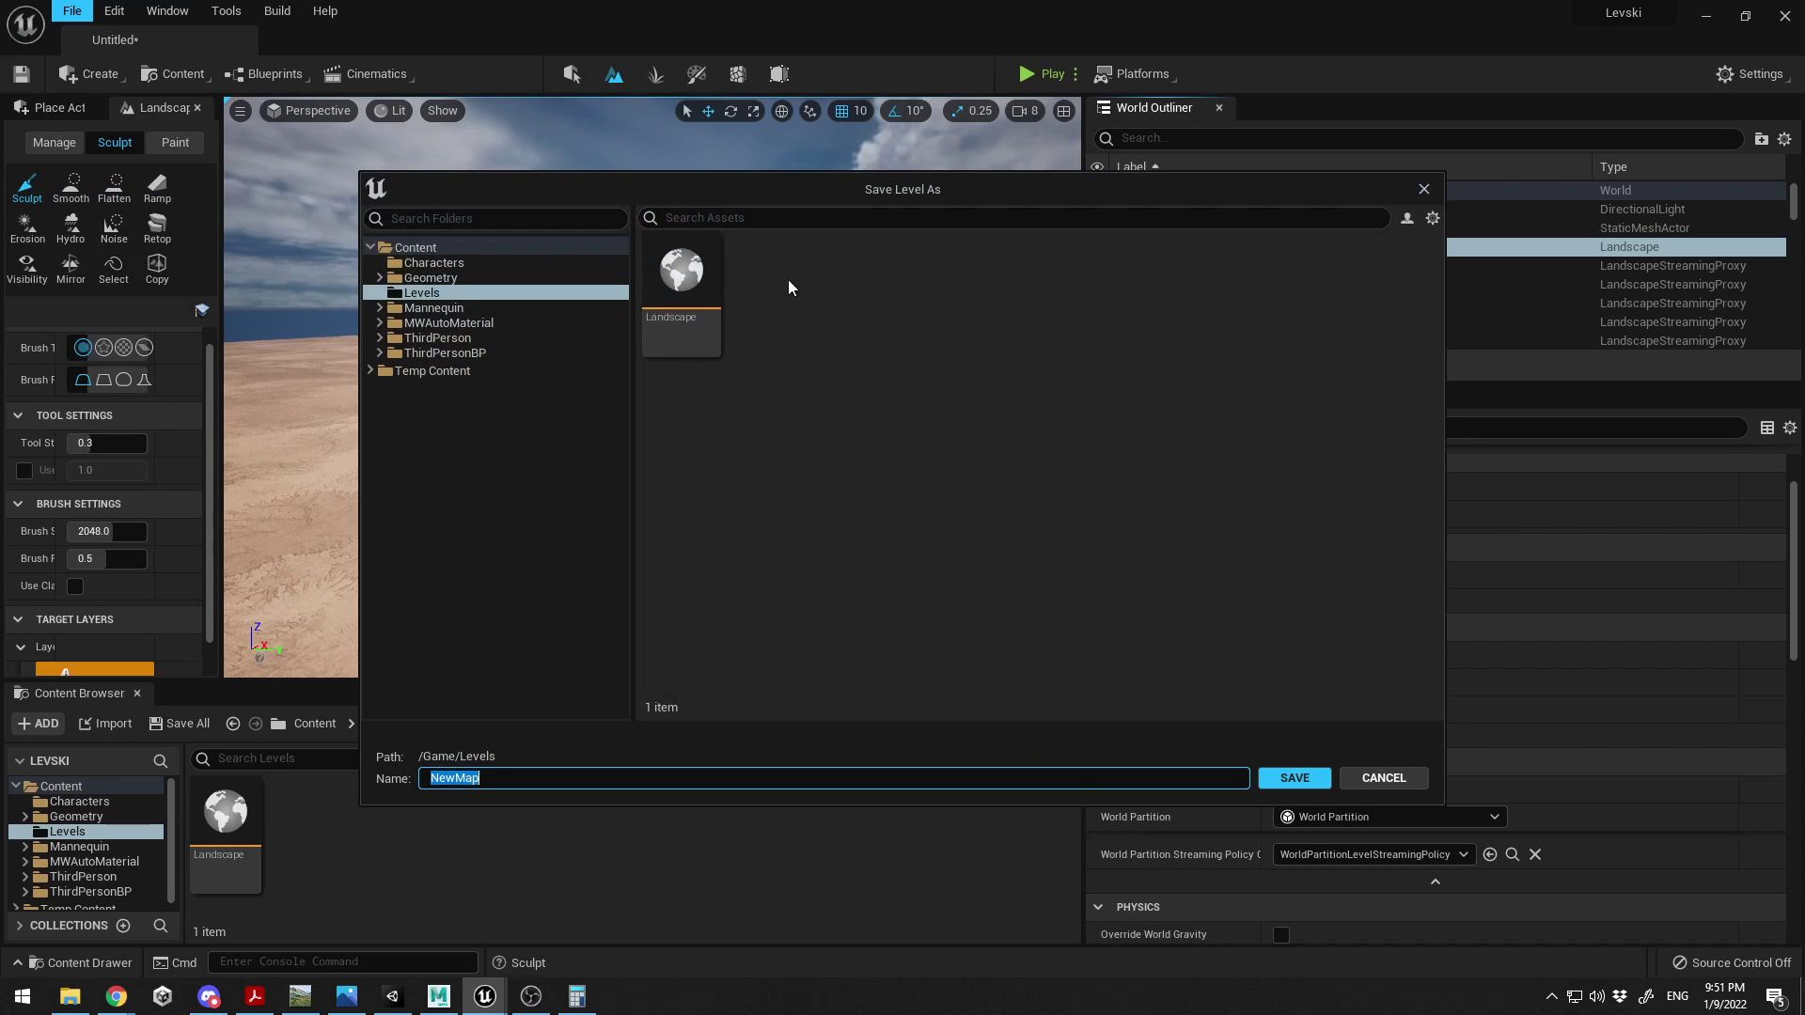
type("Terrain32x32km")
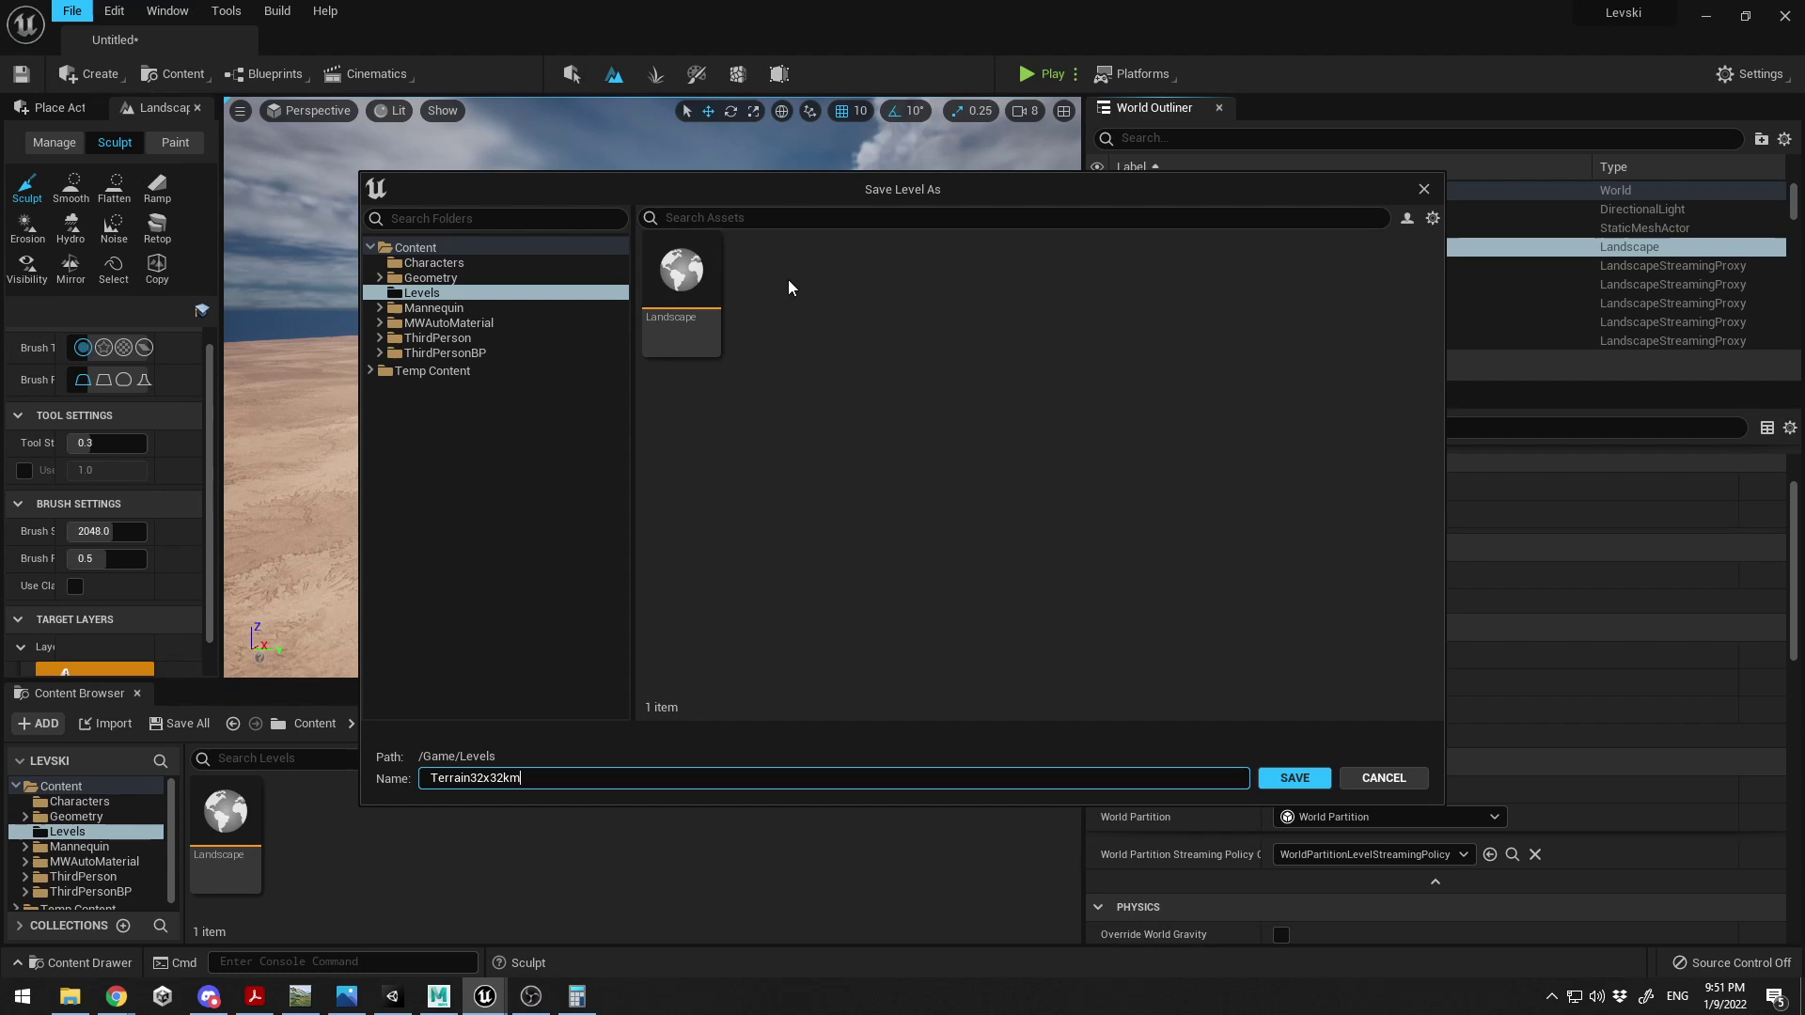
left_click(1295, 780)
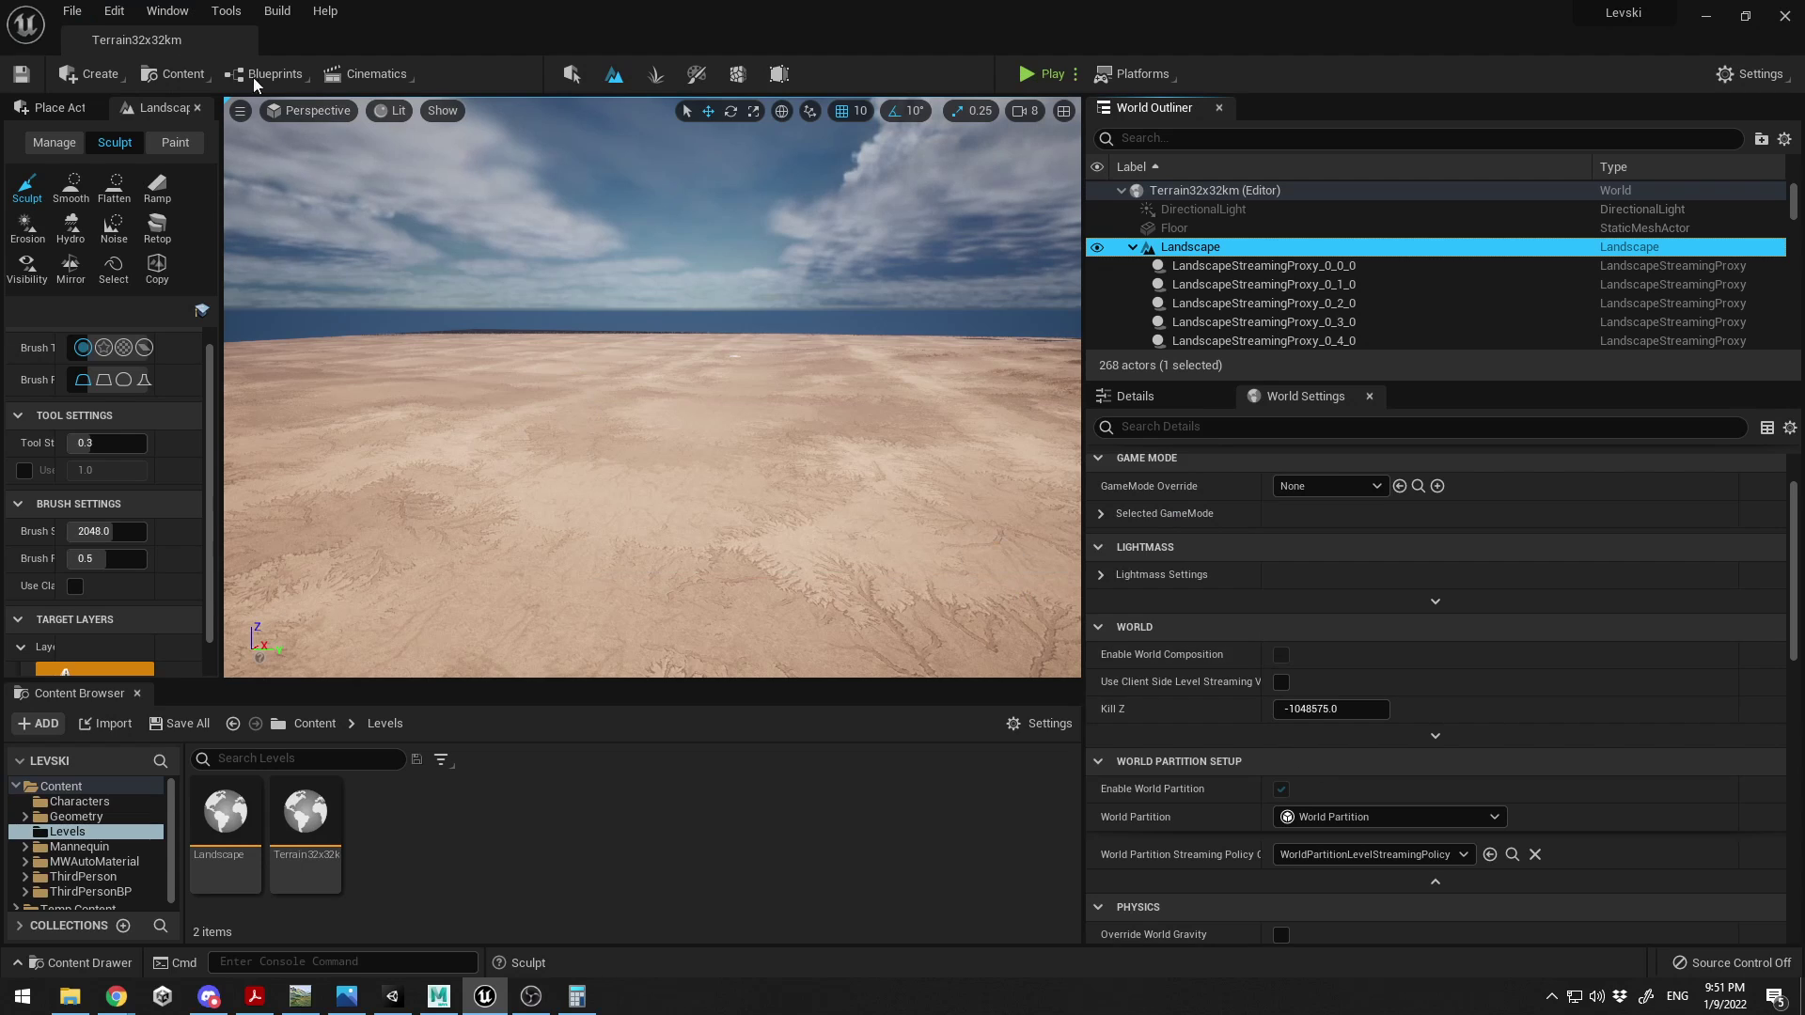
- Search the project settings for "world part" to check the World Partition options, and close the settings window
left_click(71, 10)
left_click(106, 10)
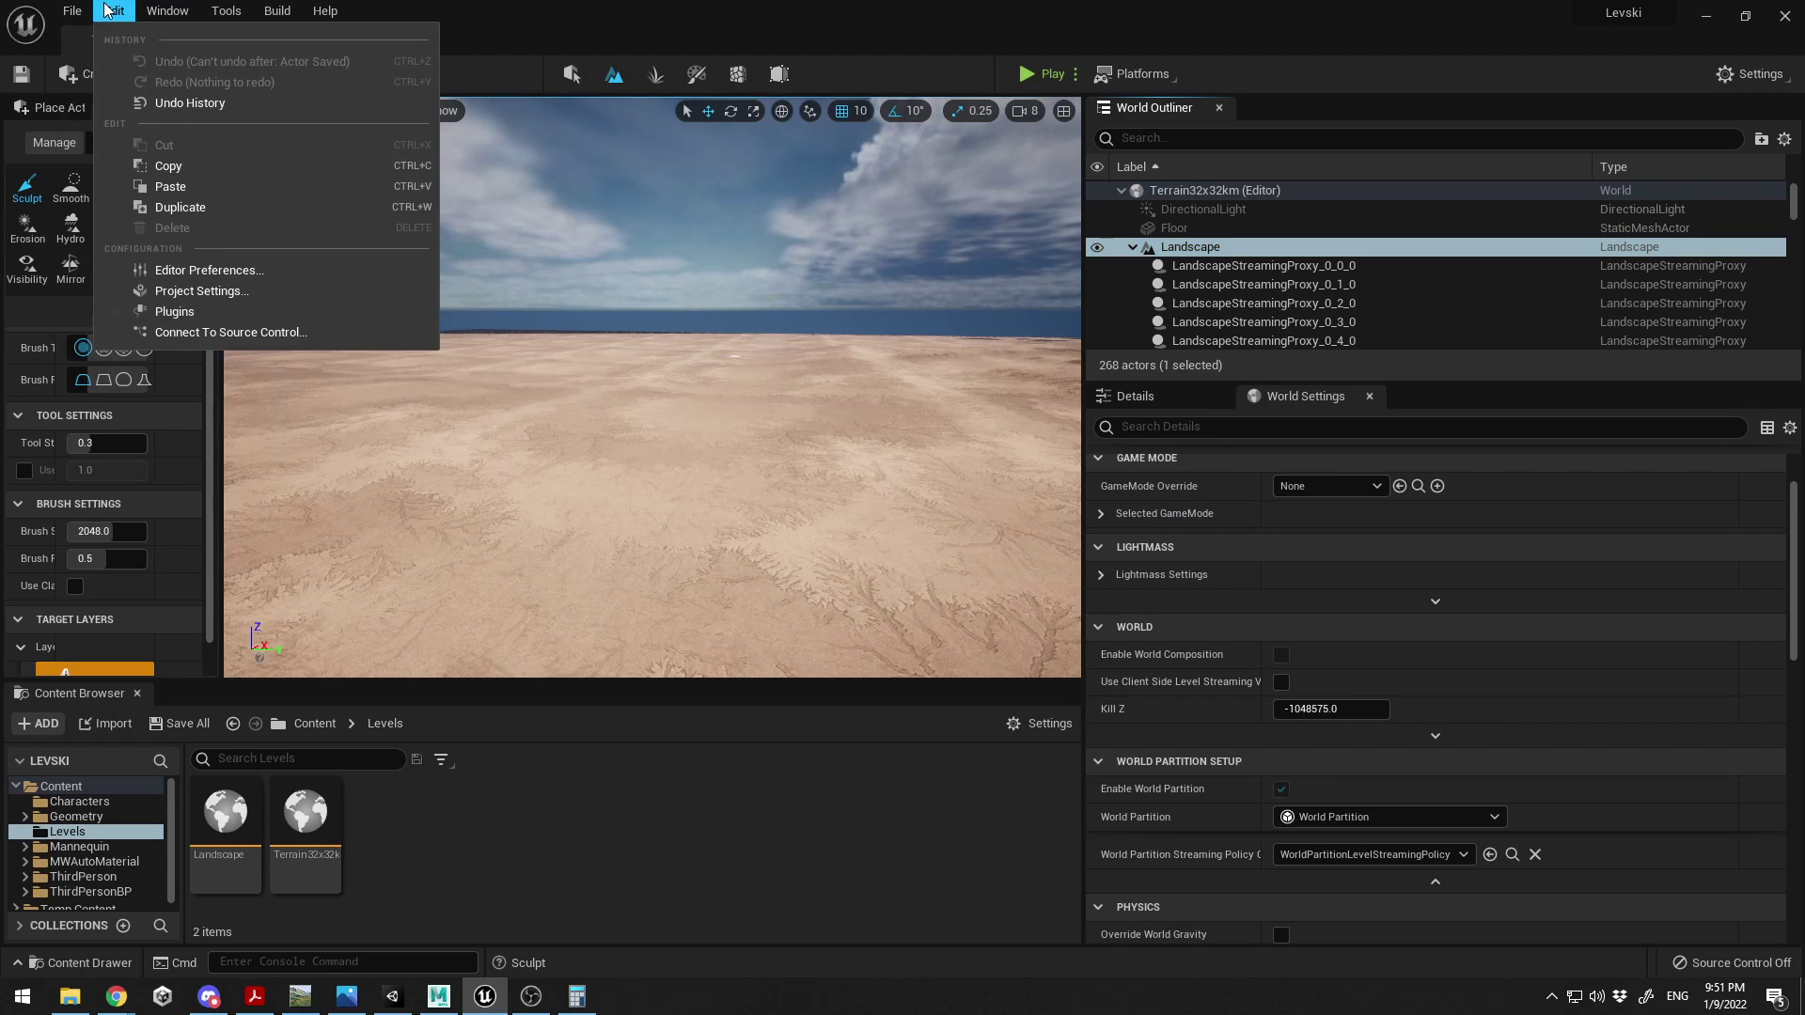
left_click(202, 293)
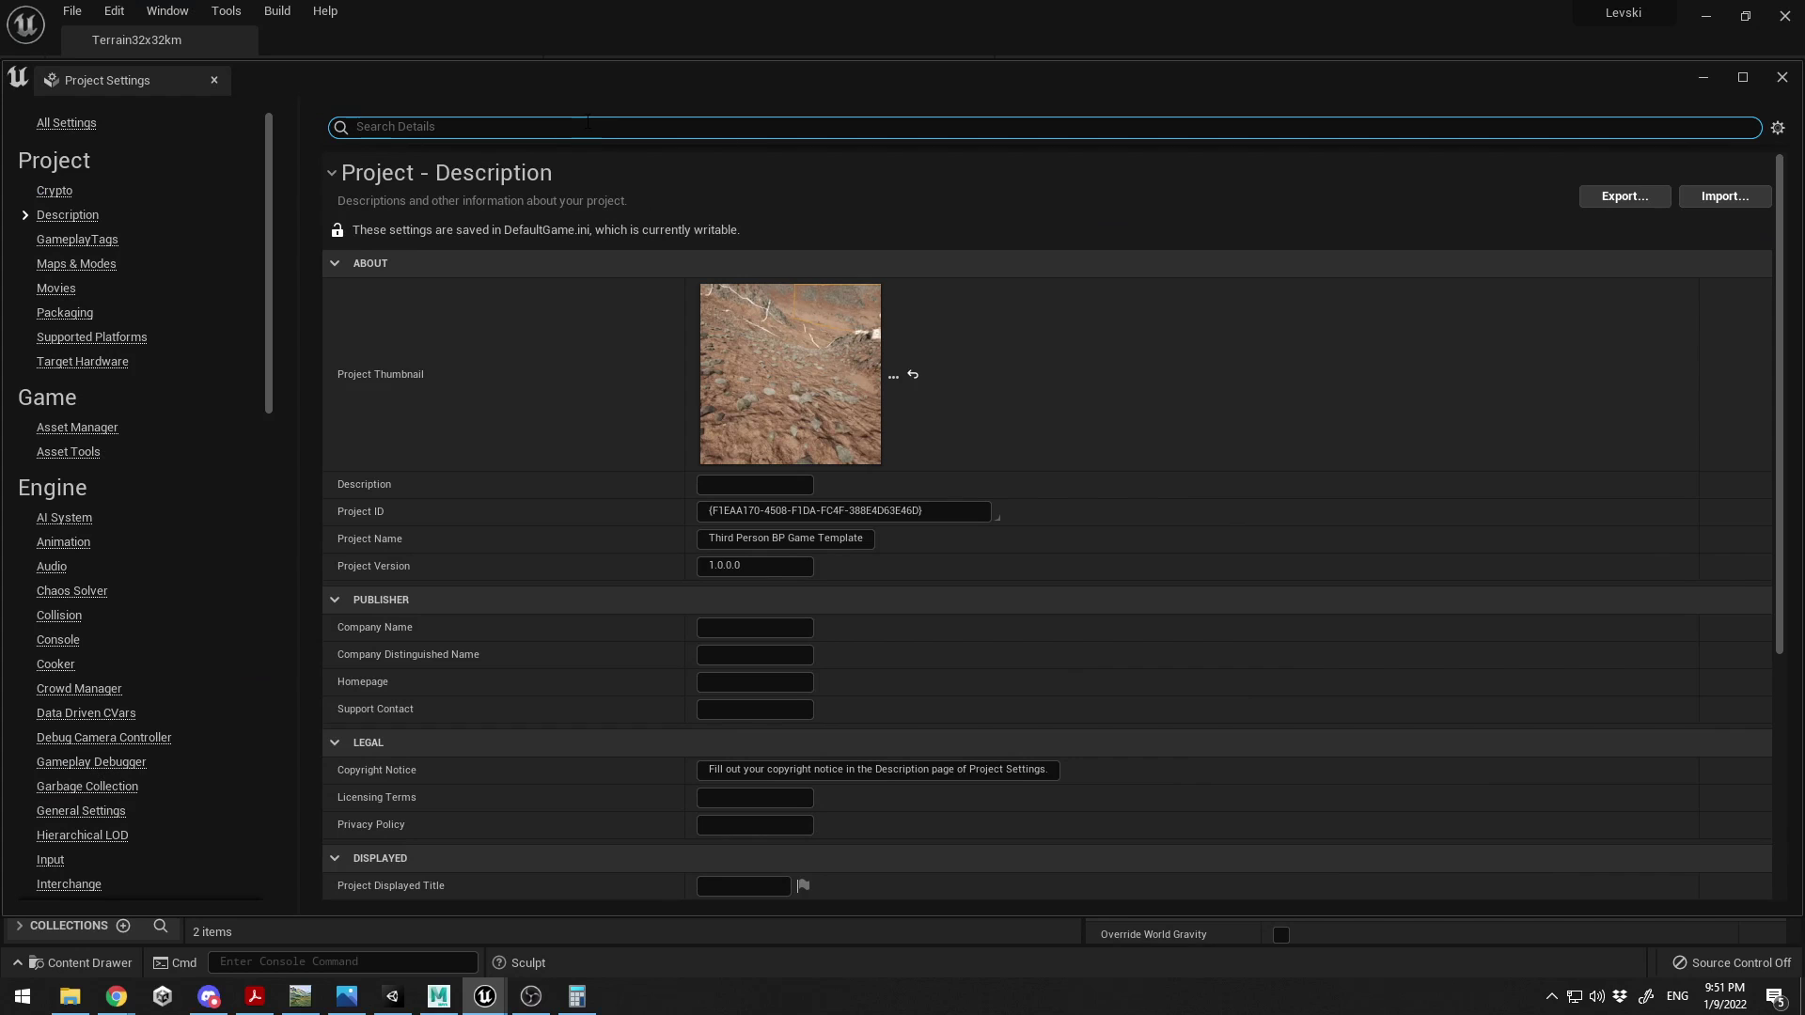
type("world p")
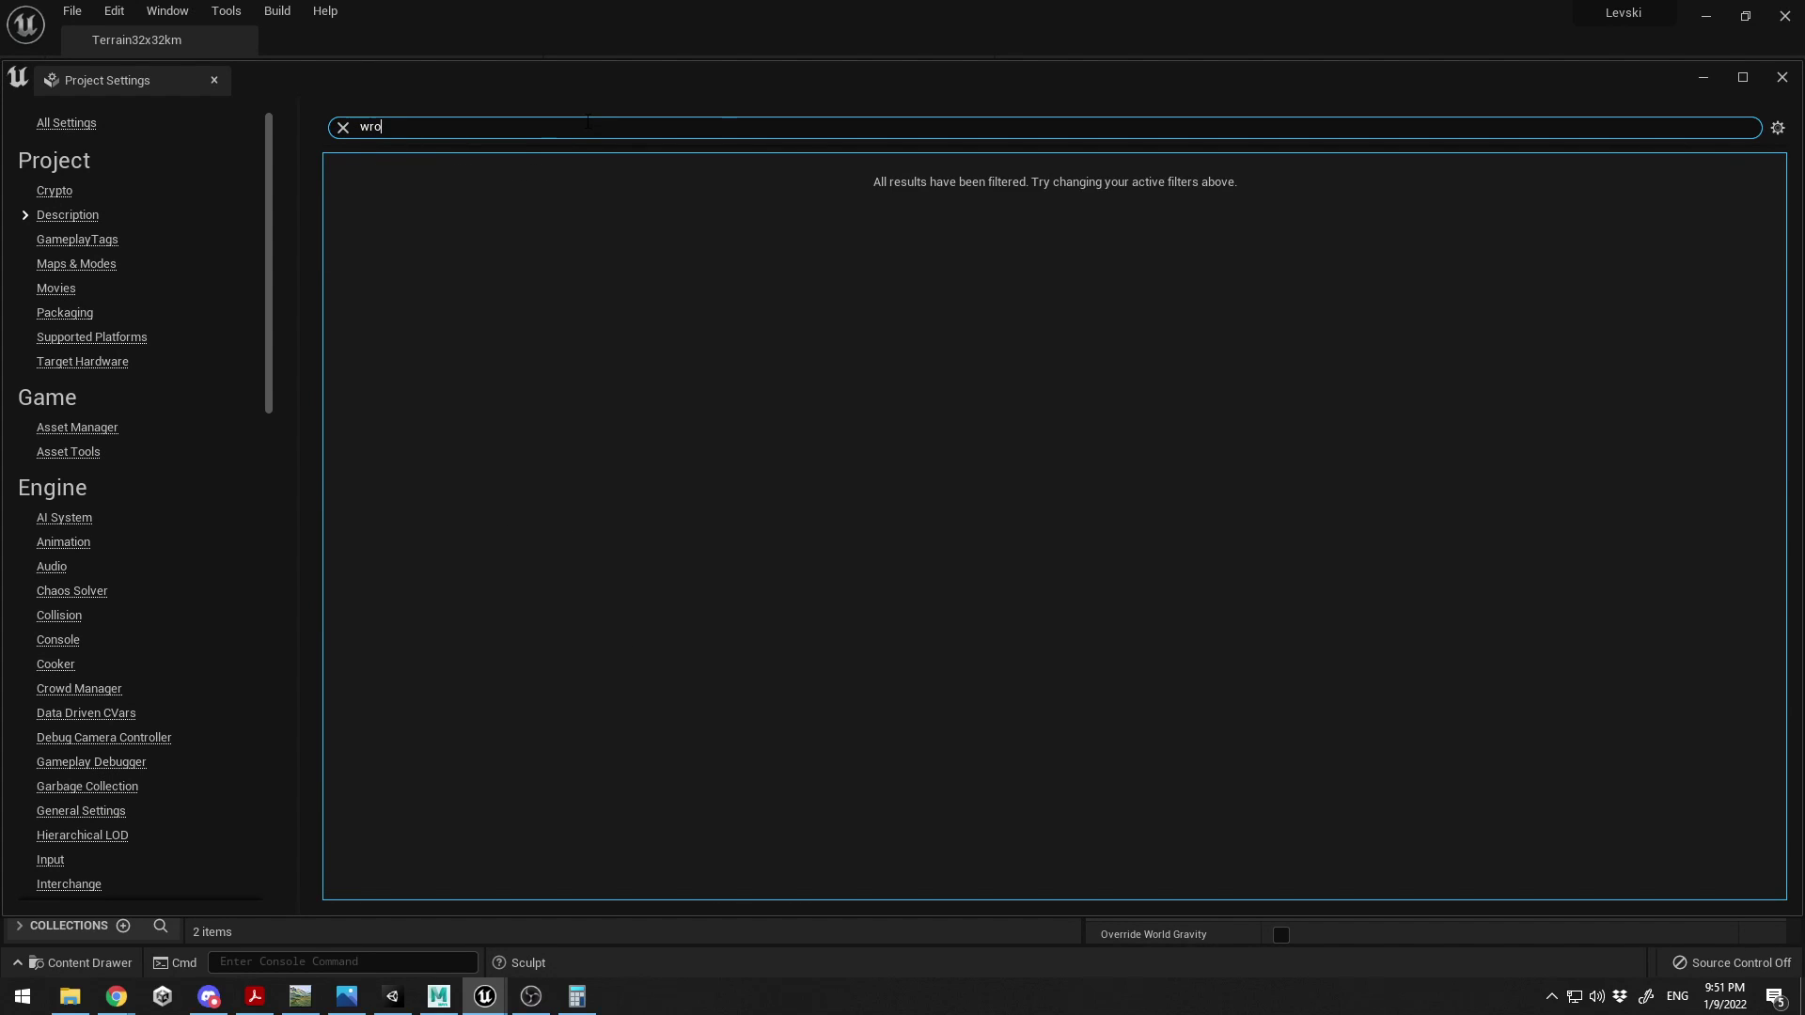
type("art")
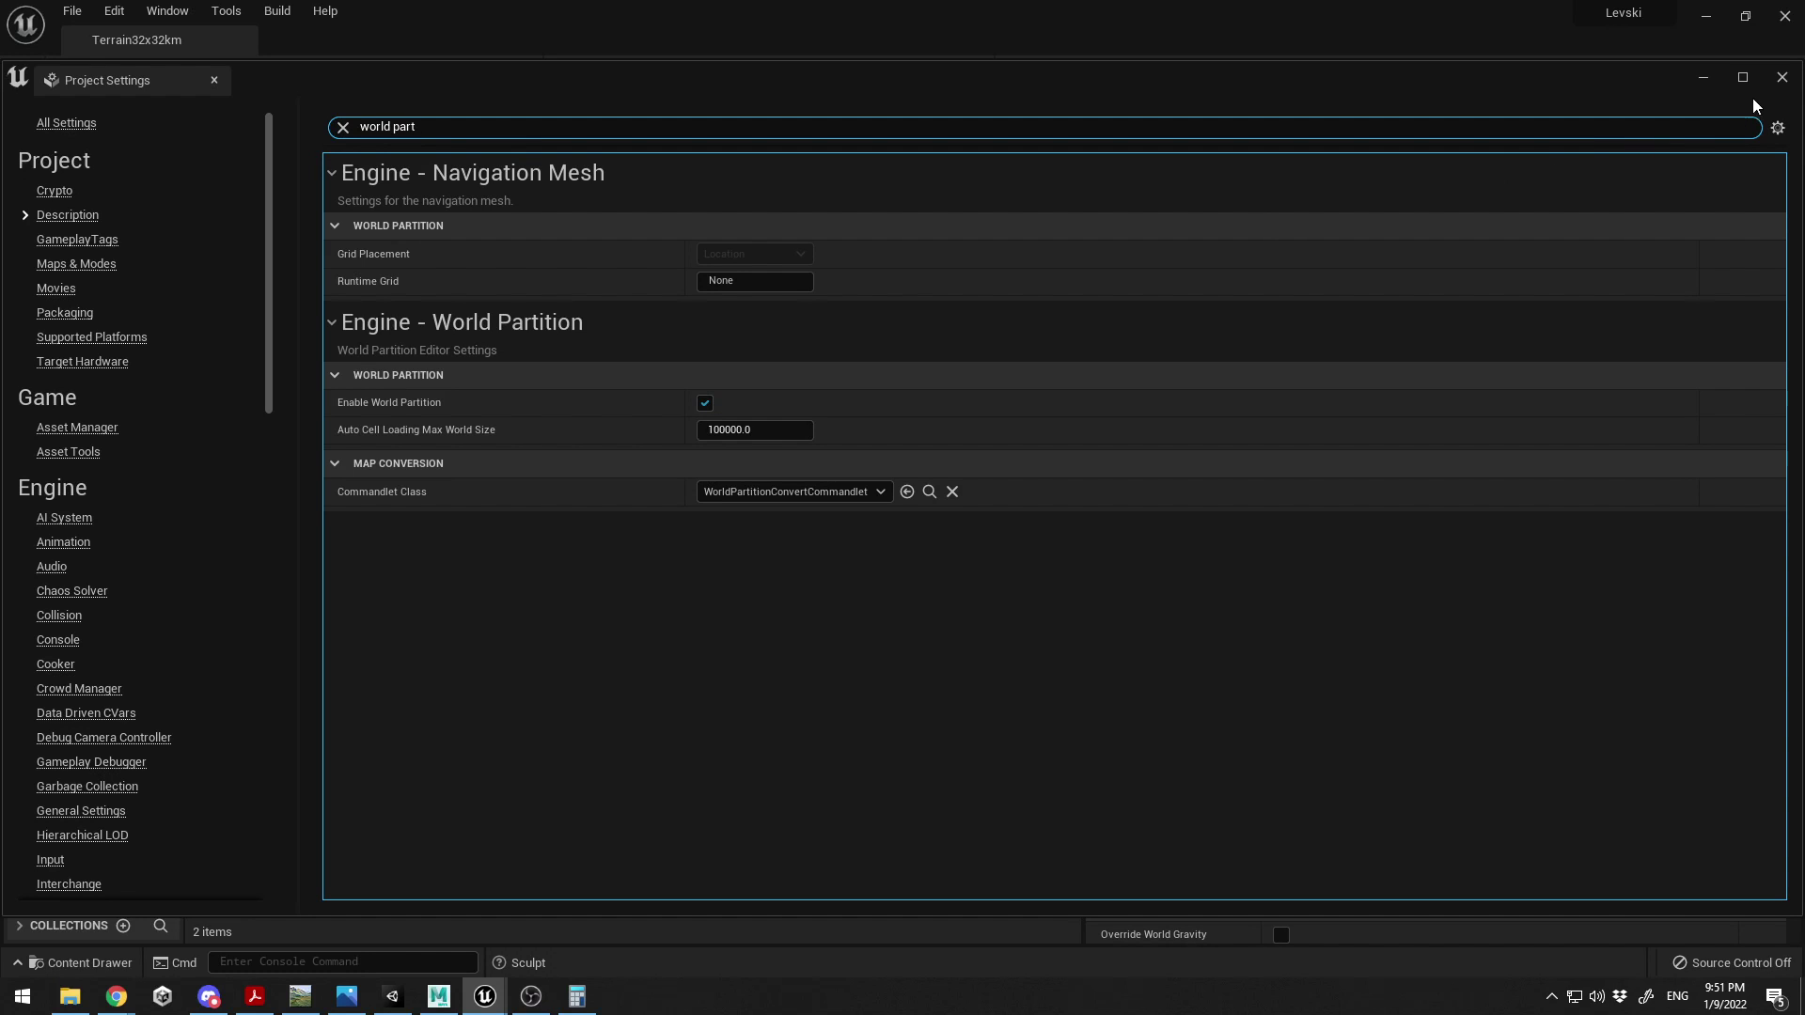
left_click(1781, 78)
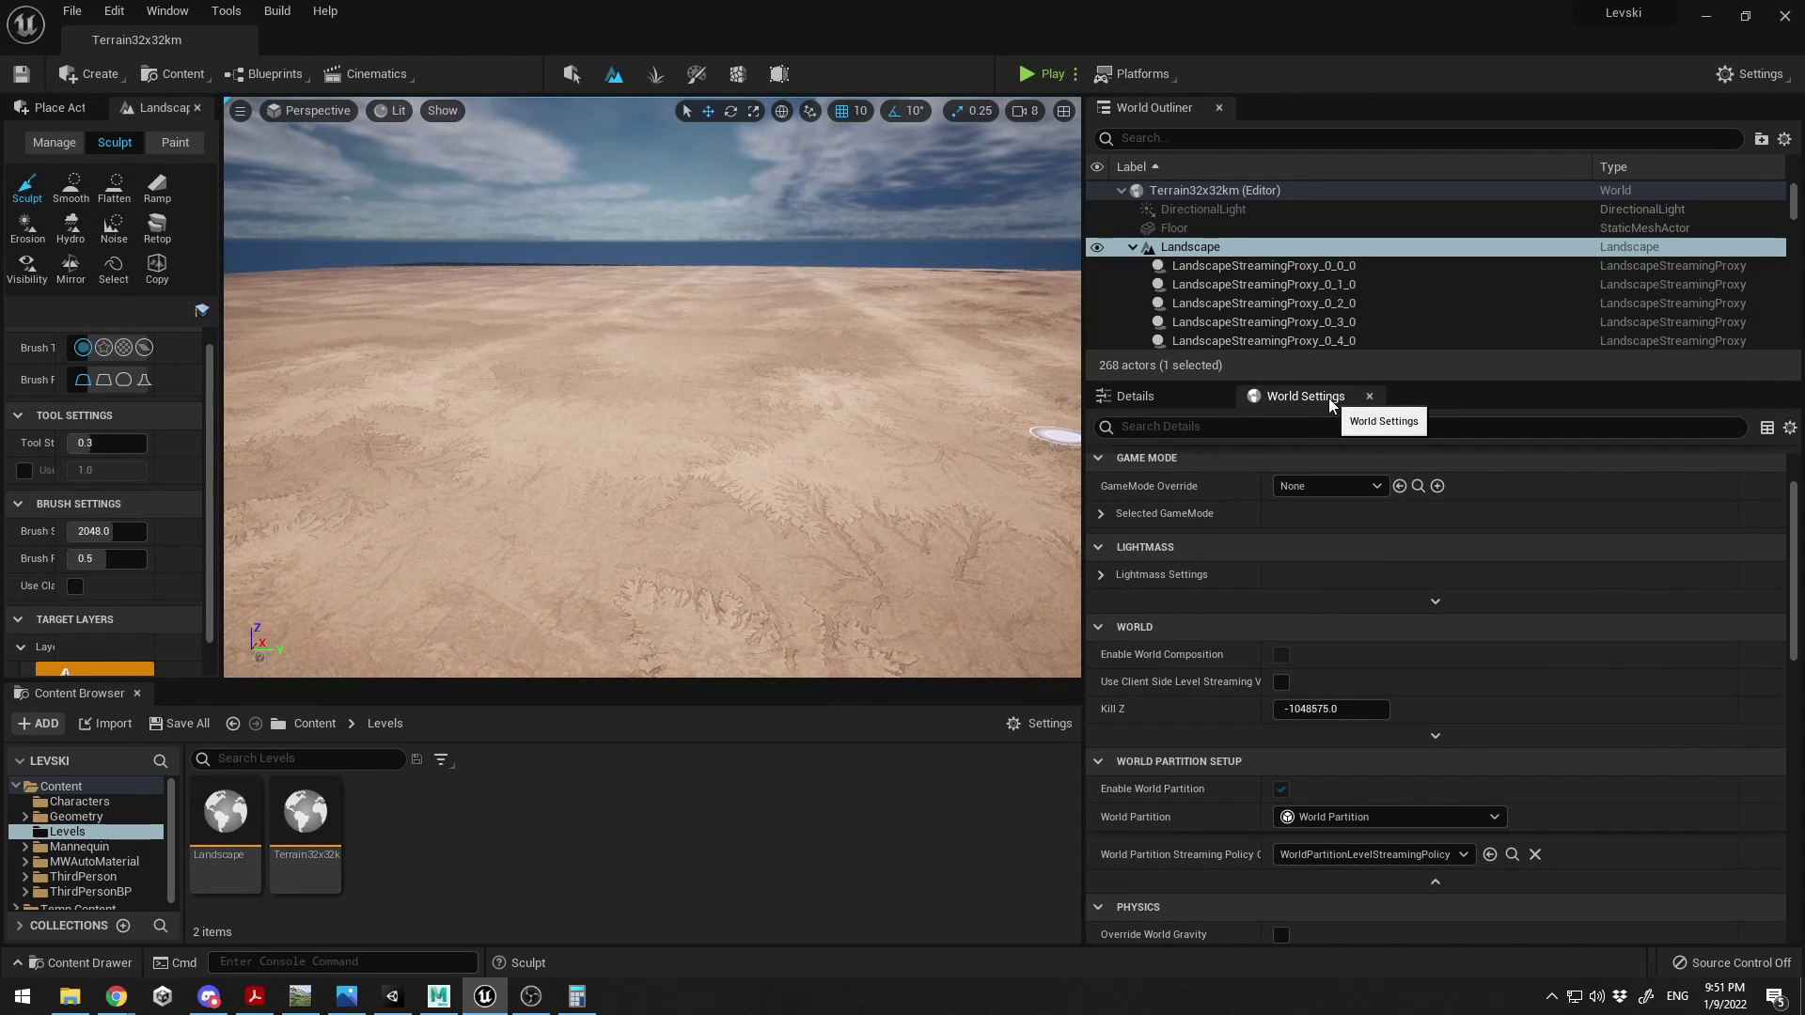
- Examine the World Partition Setup section in the level's world settings, including the Enable World Partition option
left_click(117, 11)
mouse_move(158, 17)
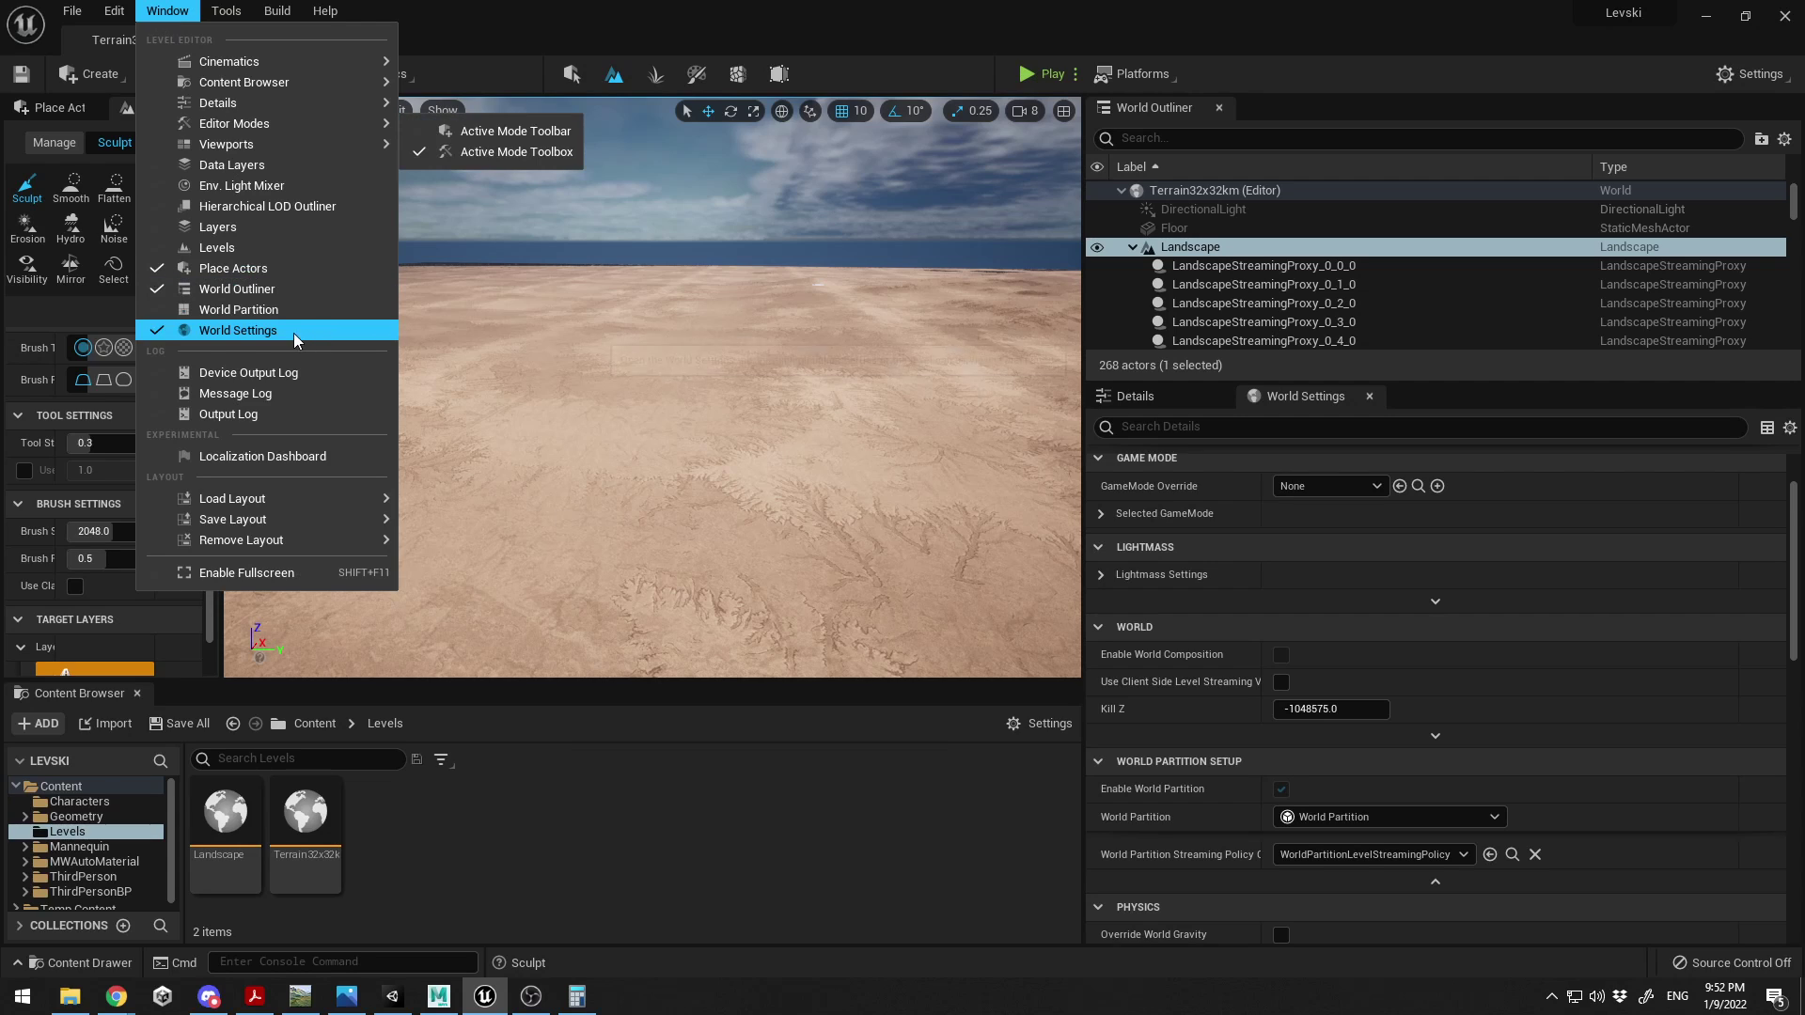
left_click(1368, 428)
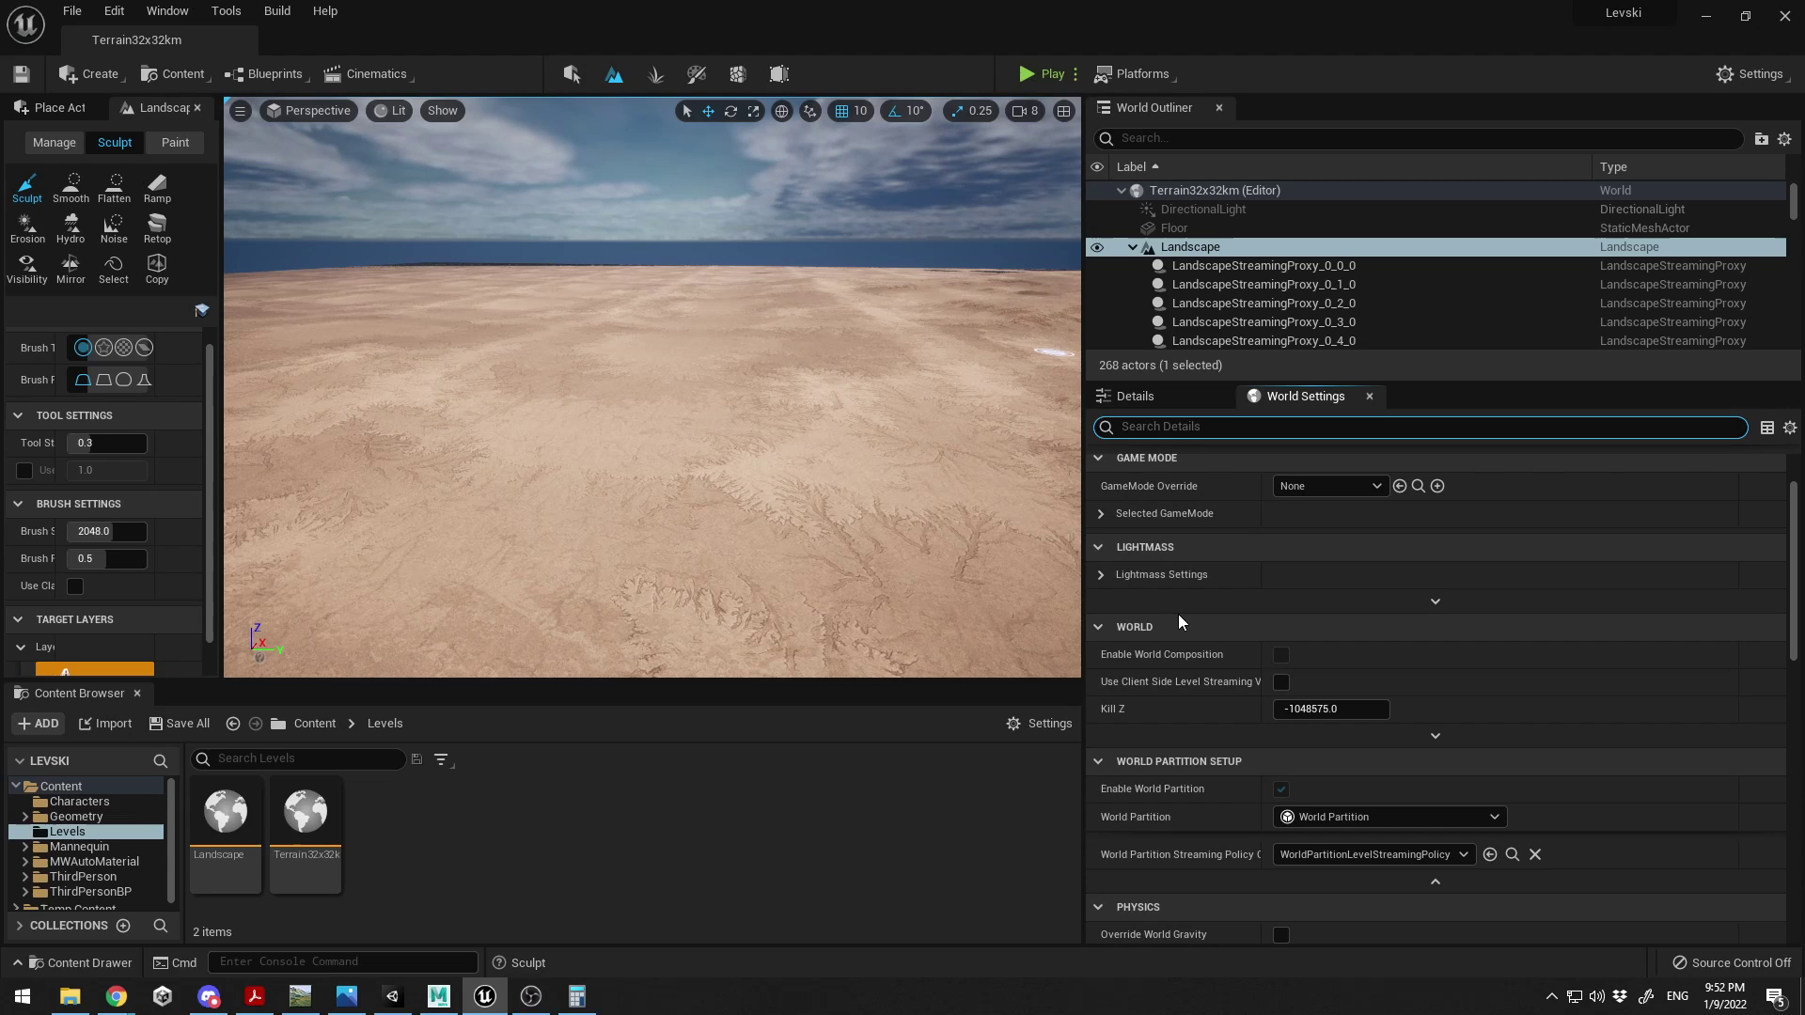
scroll(1177, 608, "down", 1)
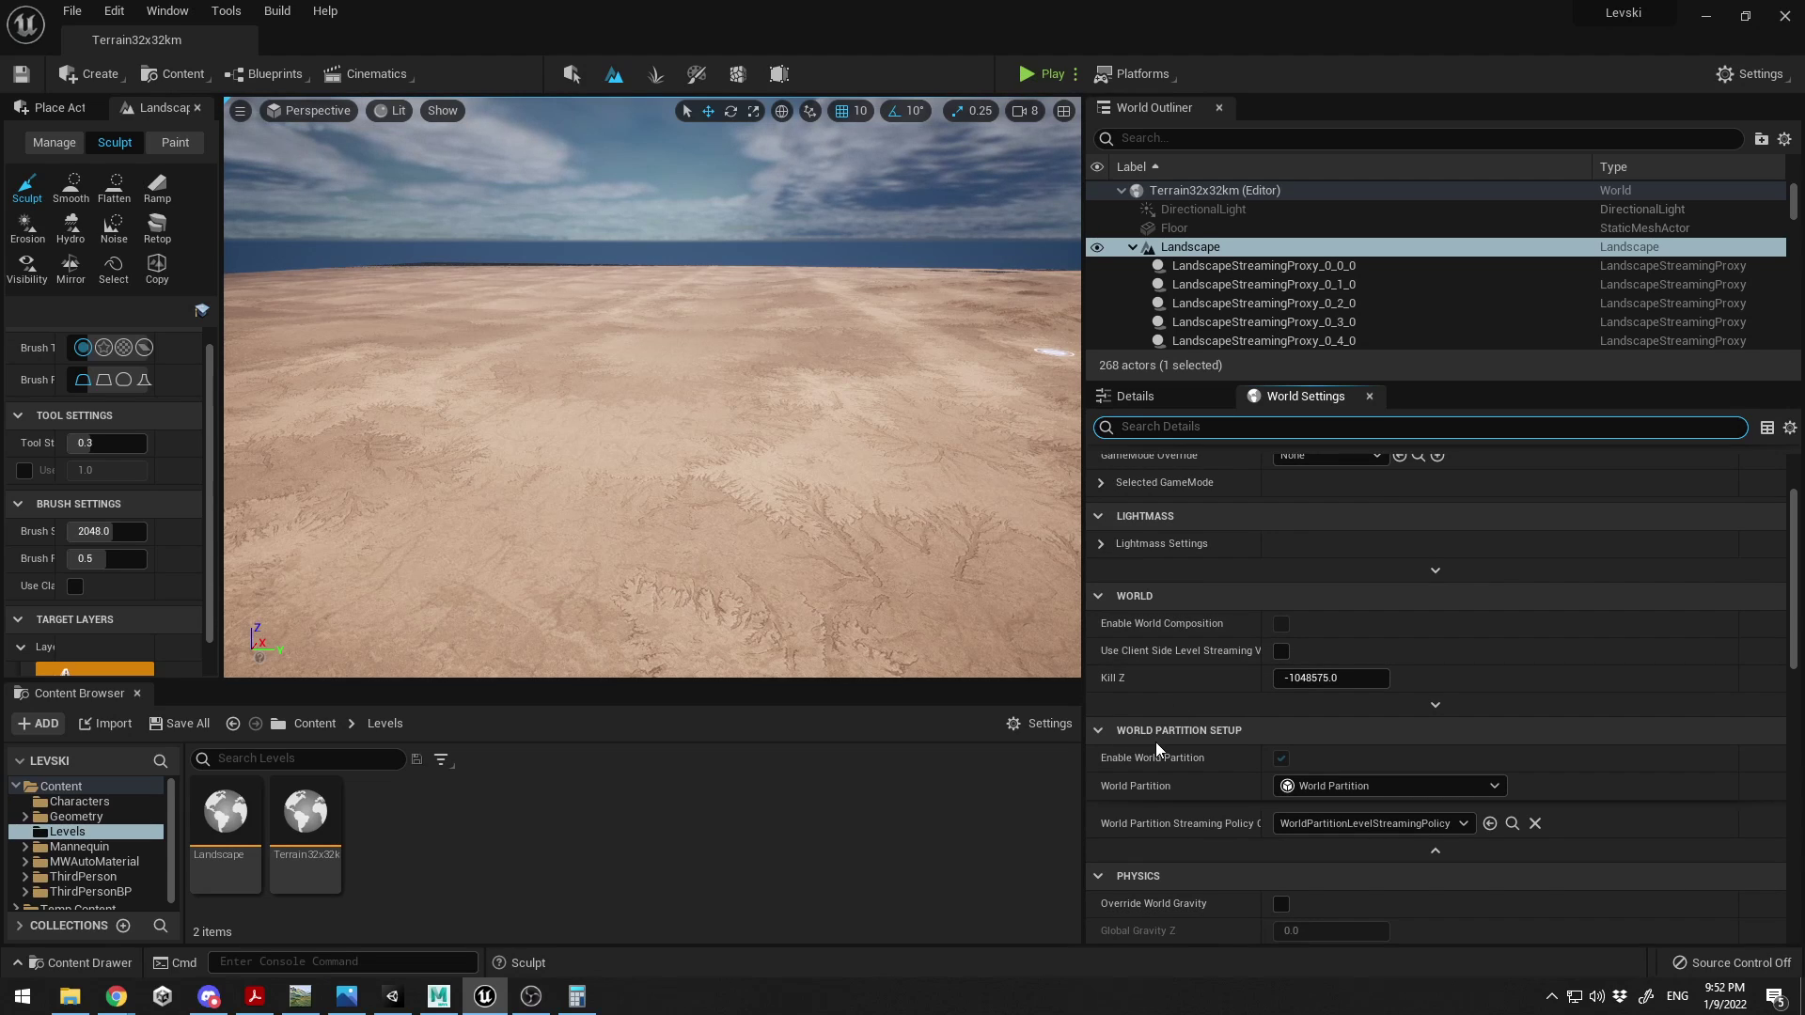
left_click(1279, 757)
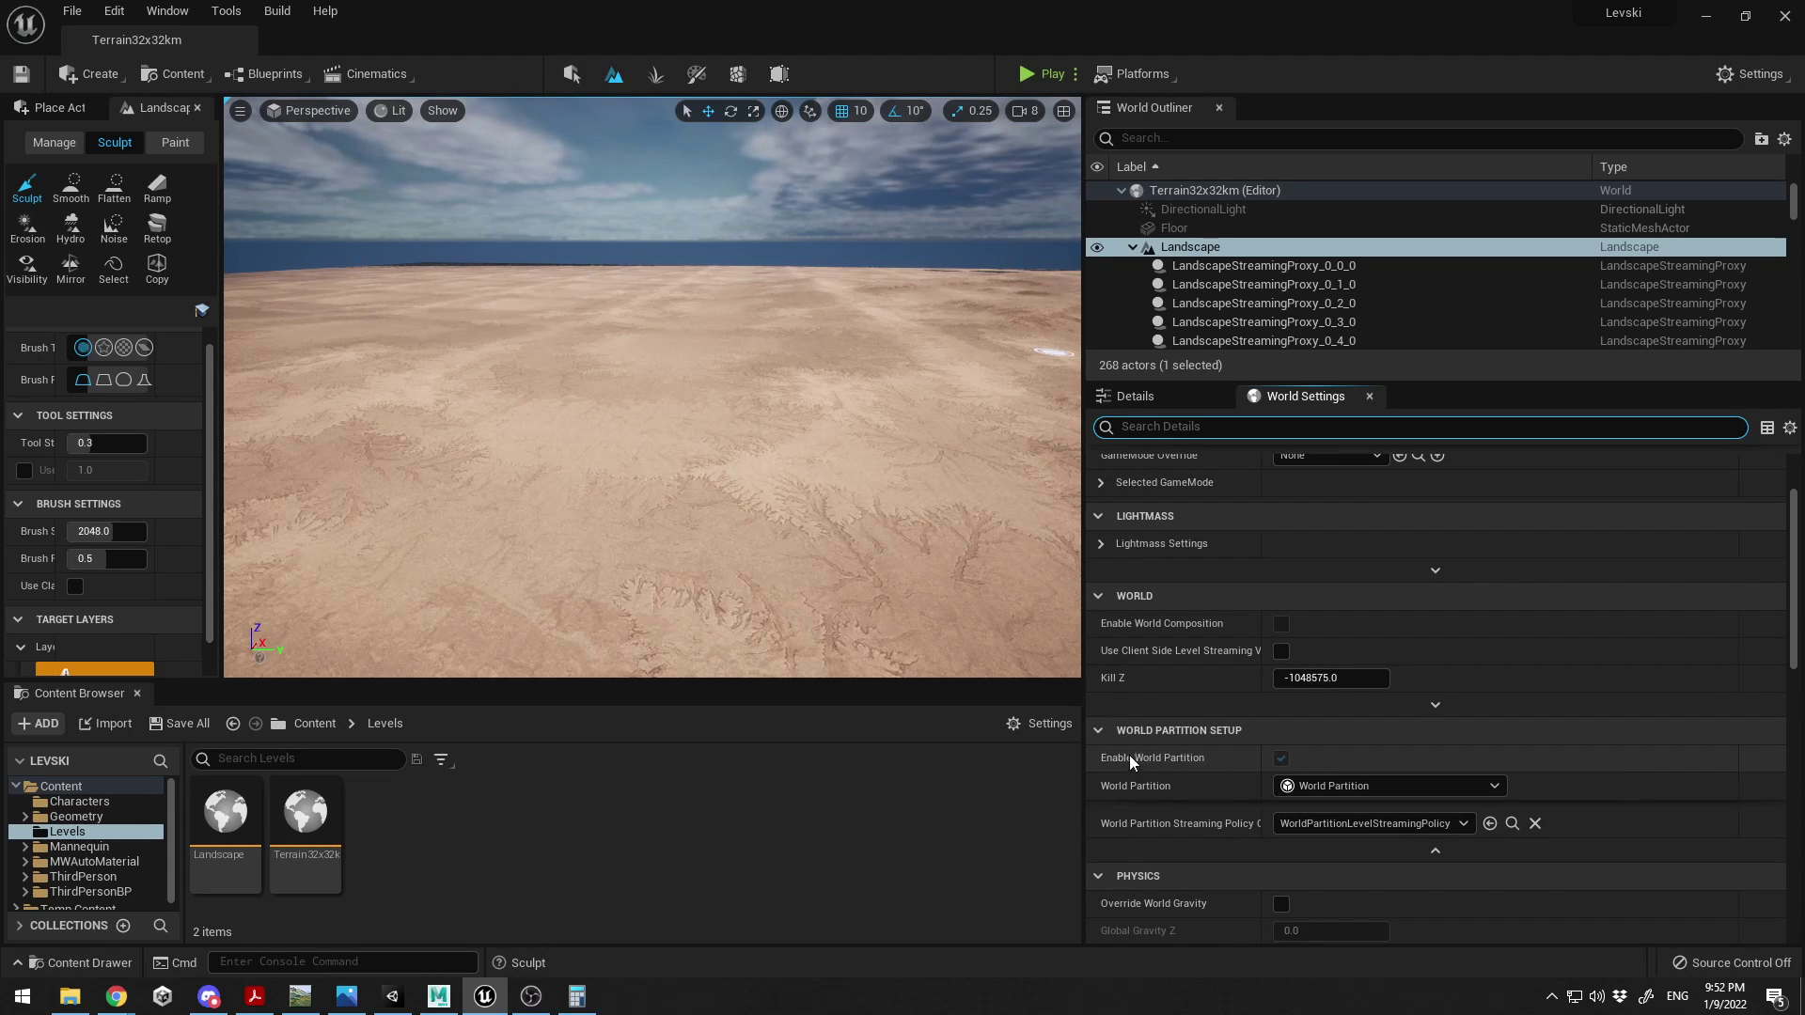
scroll(1153, 735, "down", 2)
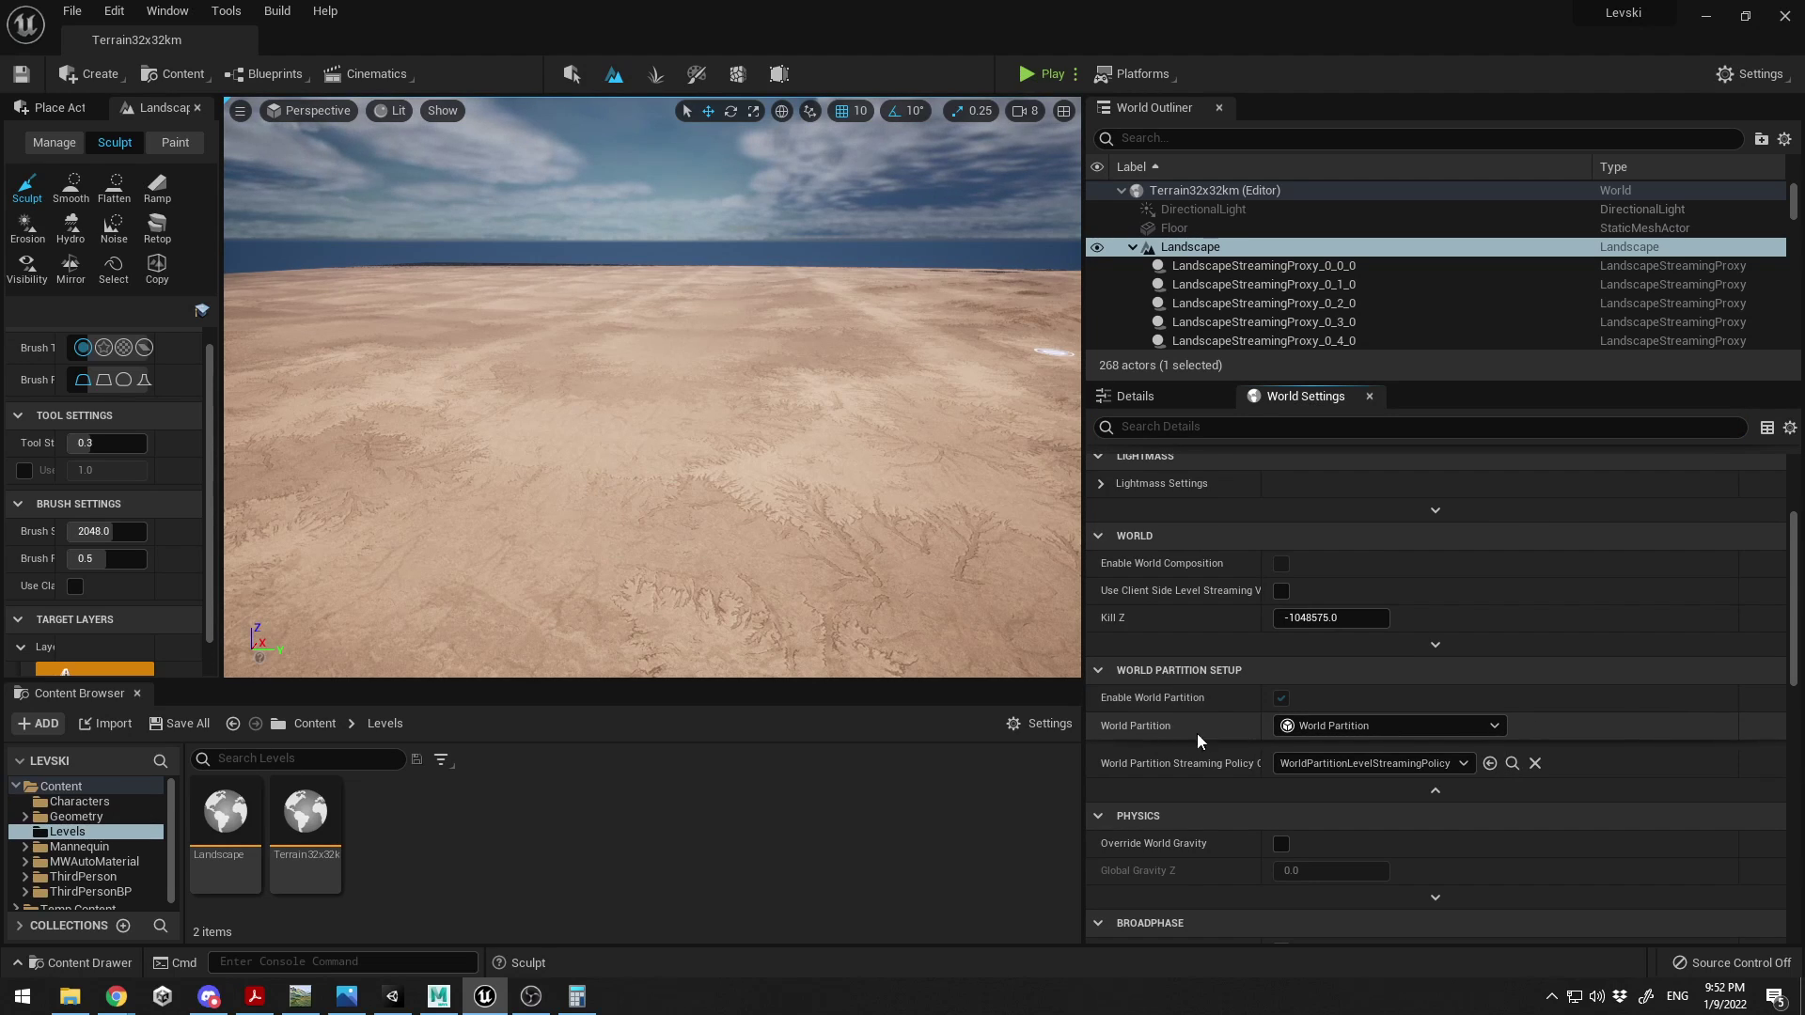
scroll(1125, 739, "down", 1)
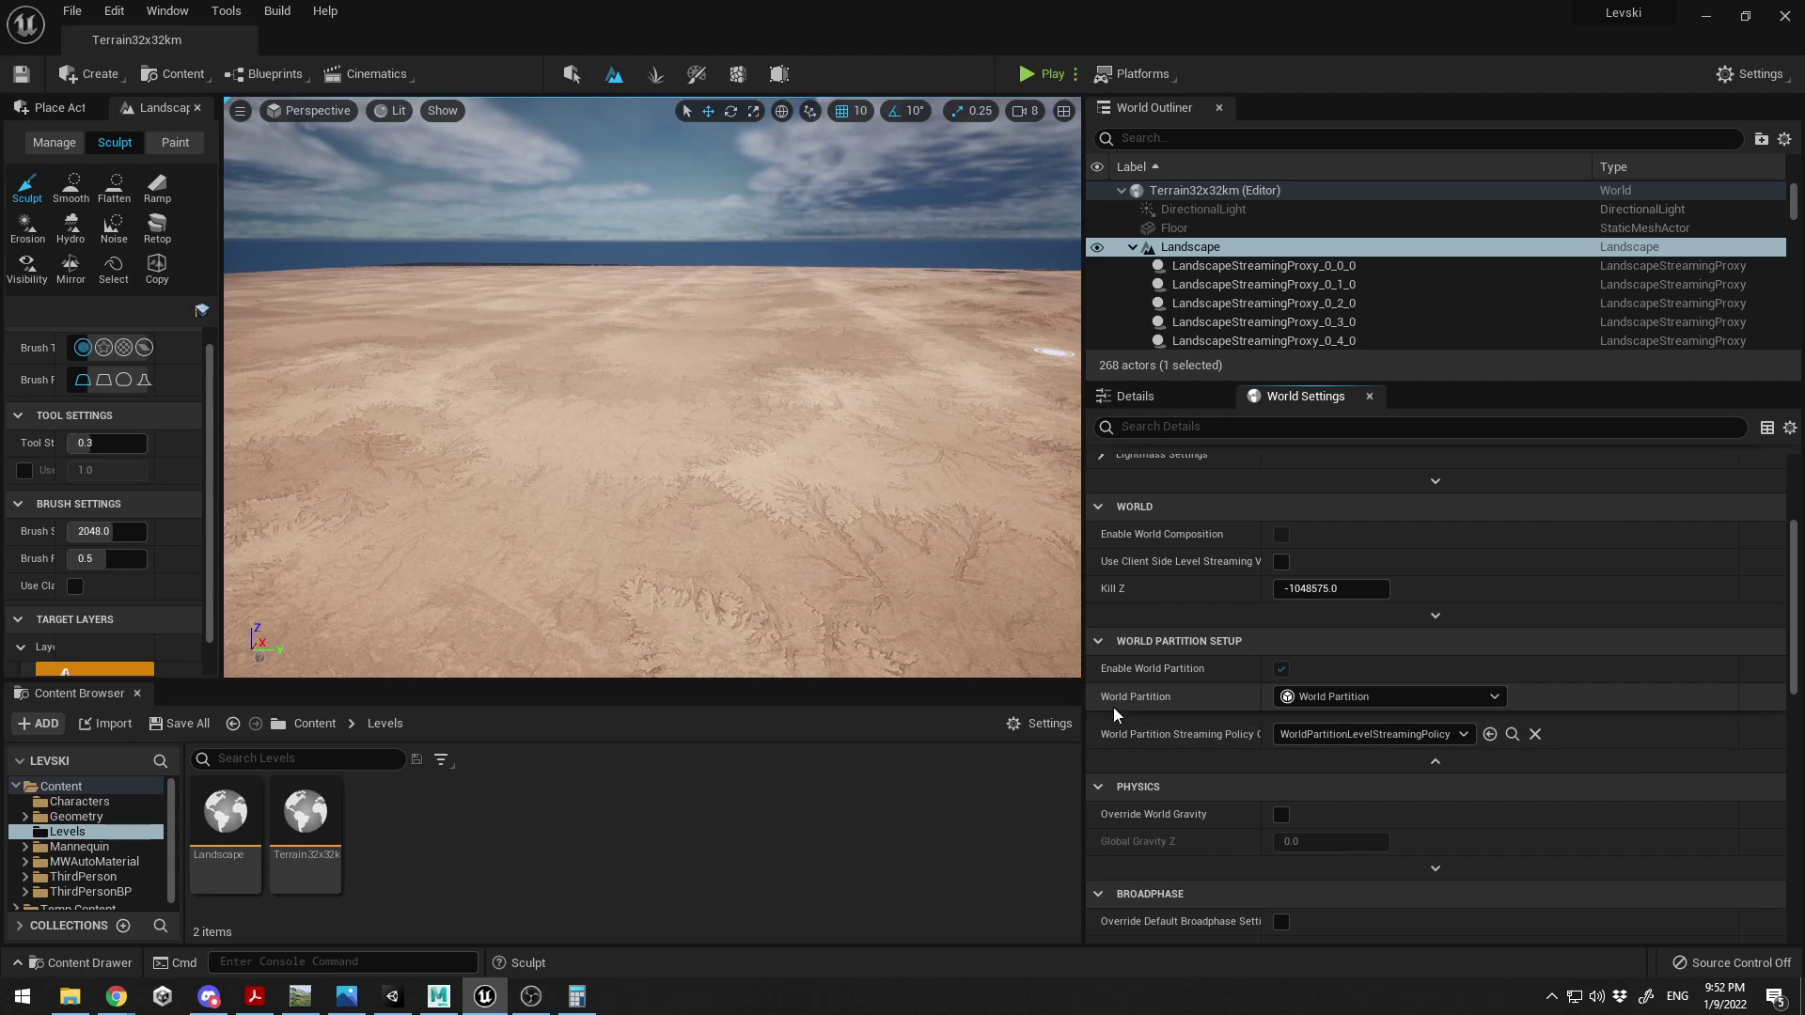
- Create a new level from a template and save it as Terrain32x32kmTest in the Levels folder
left_click(70, 11)
left_click(108, 61)
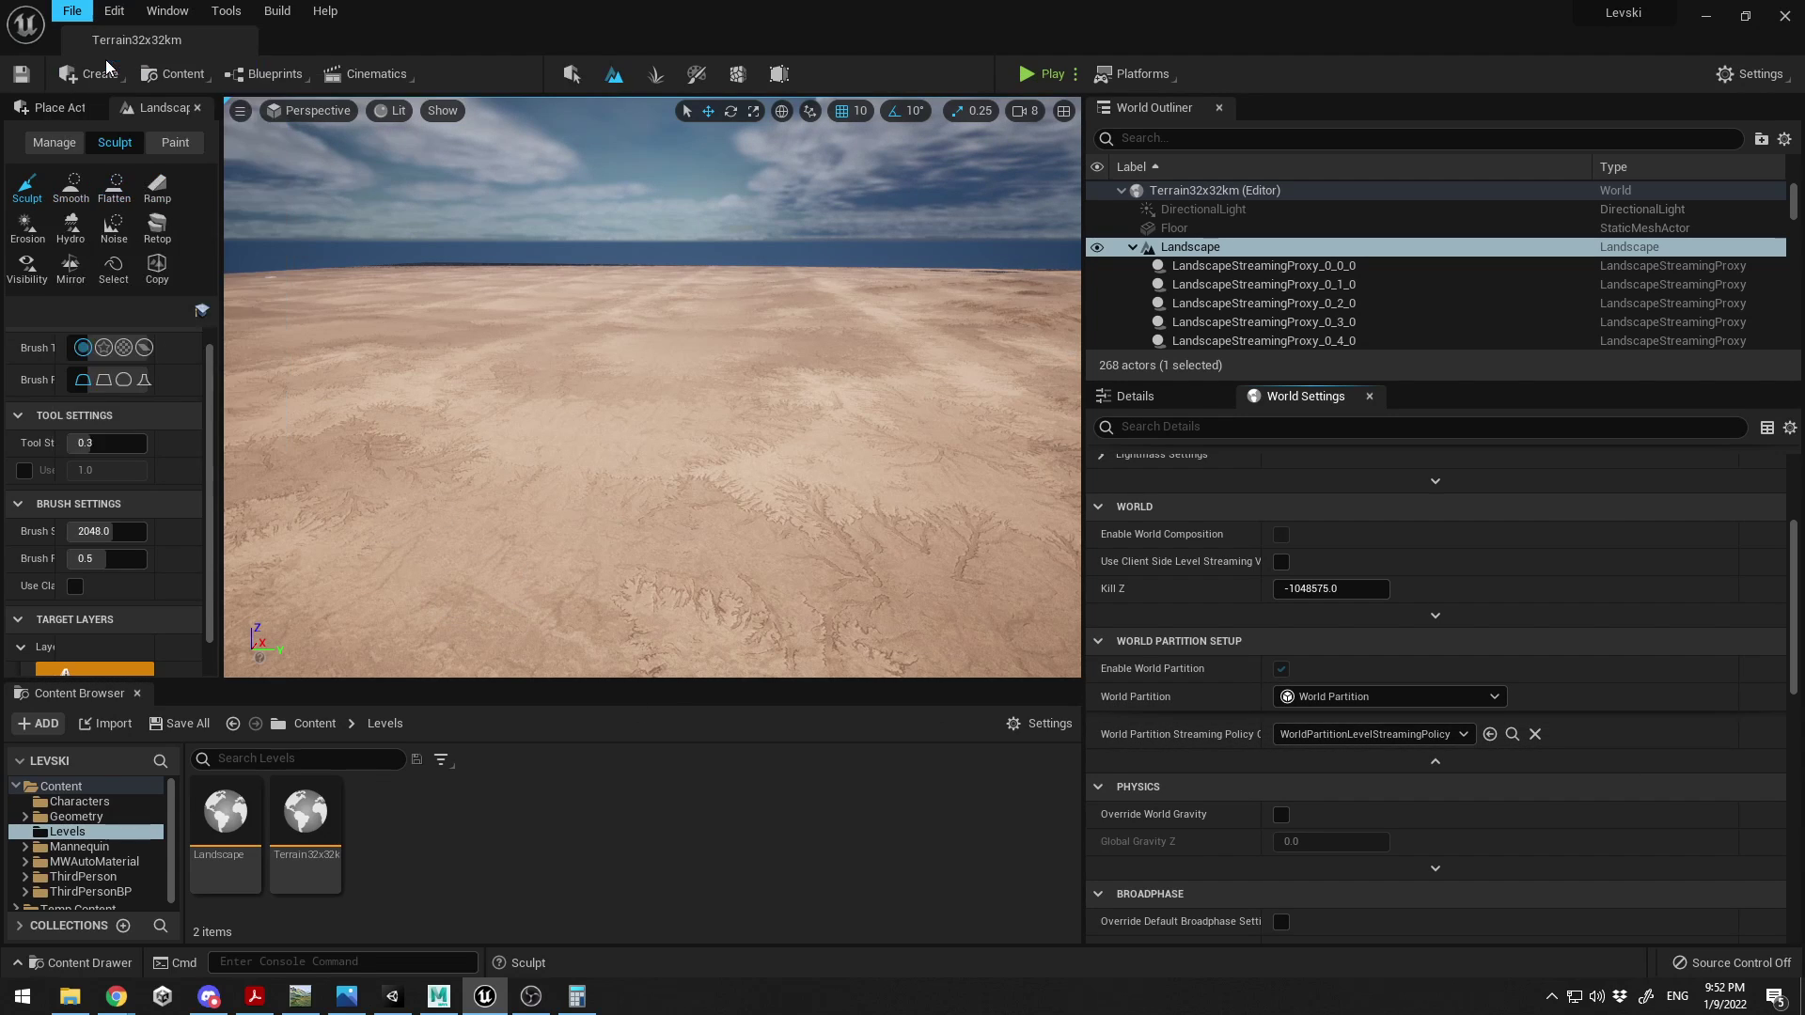
double_click(908, 402)
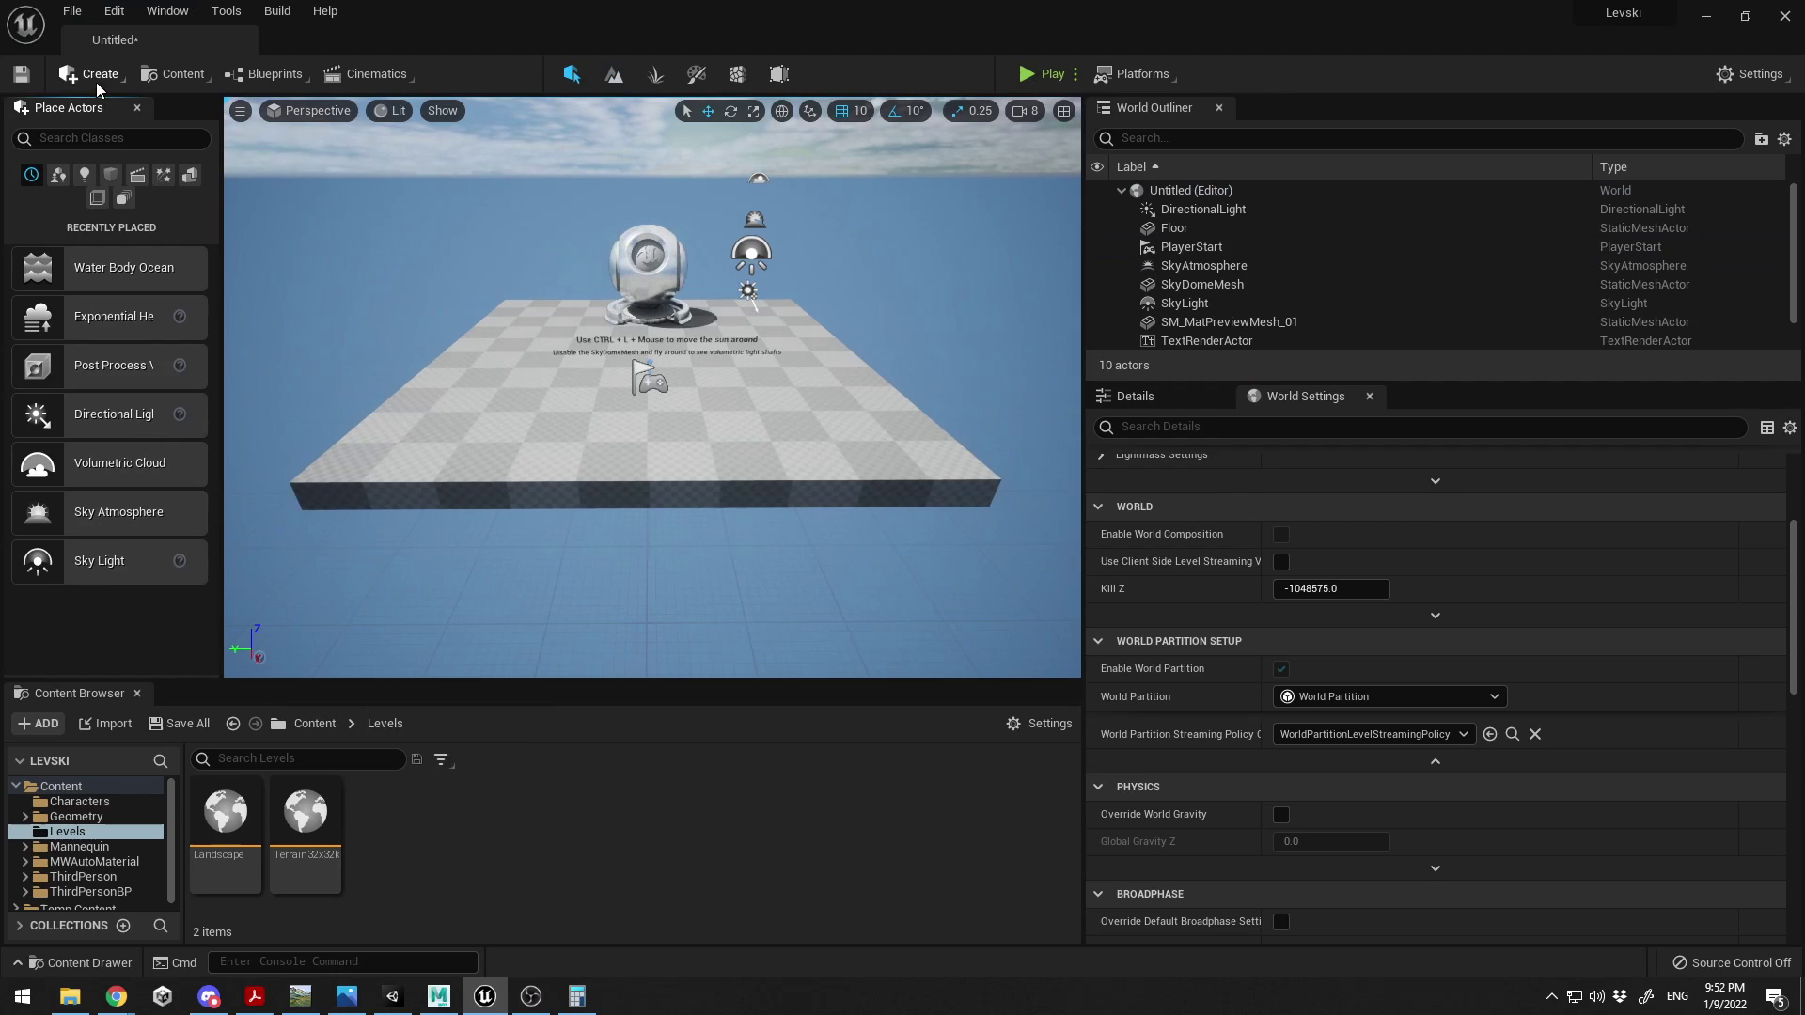
left_click(73, 10)
left_click(160, 184)
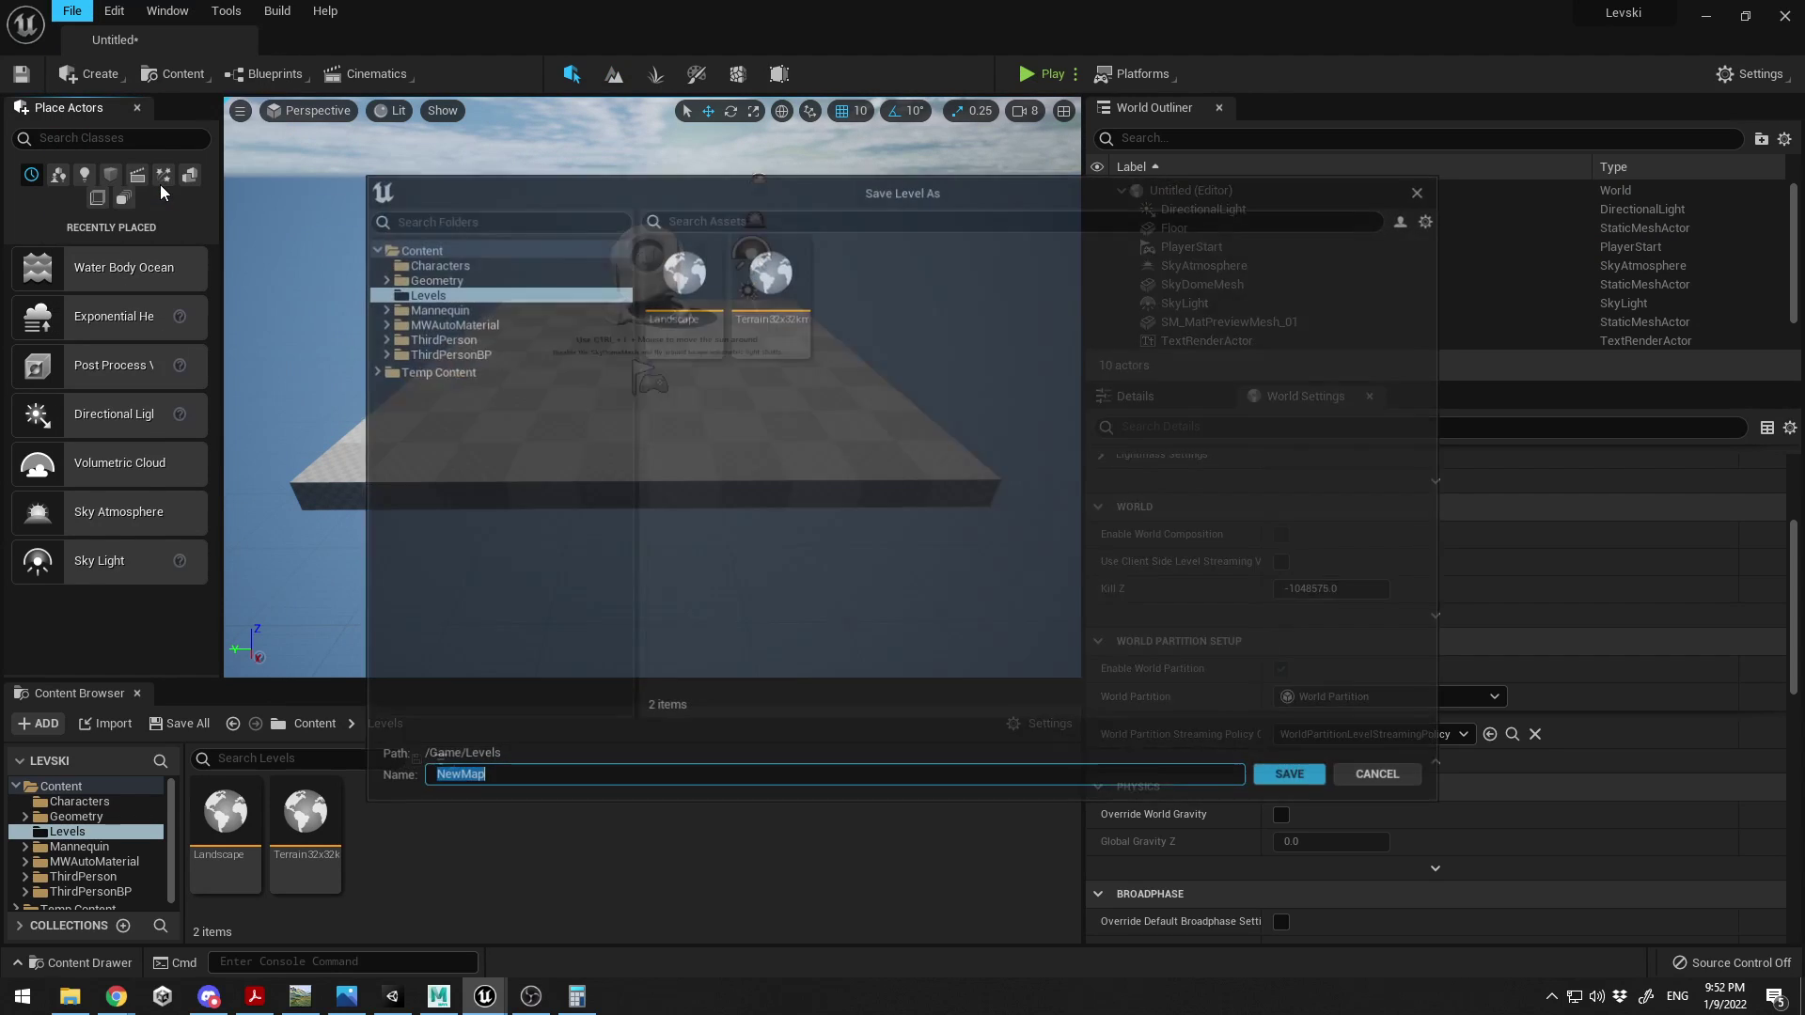
left_click(789, 276)
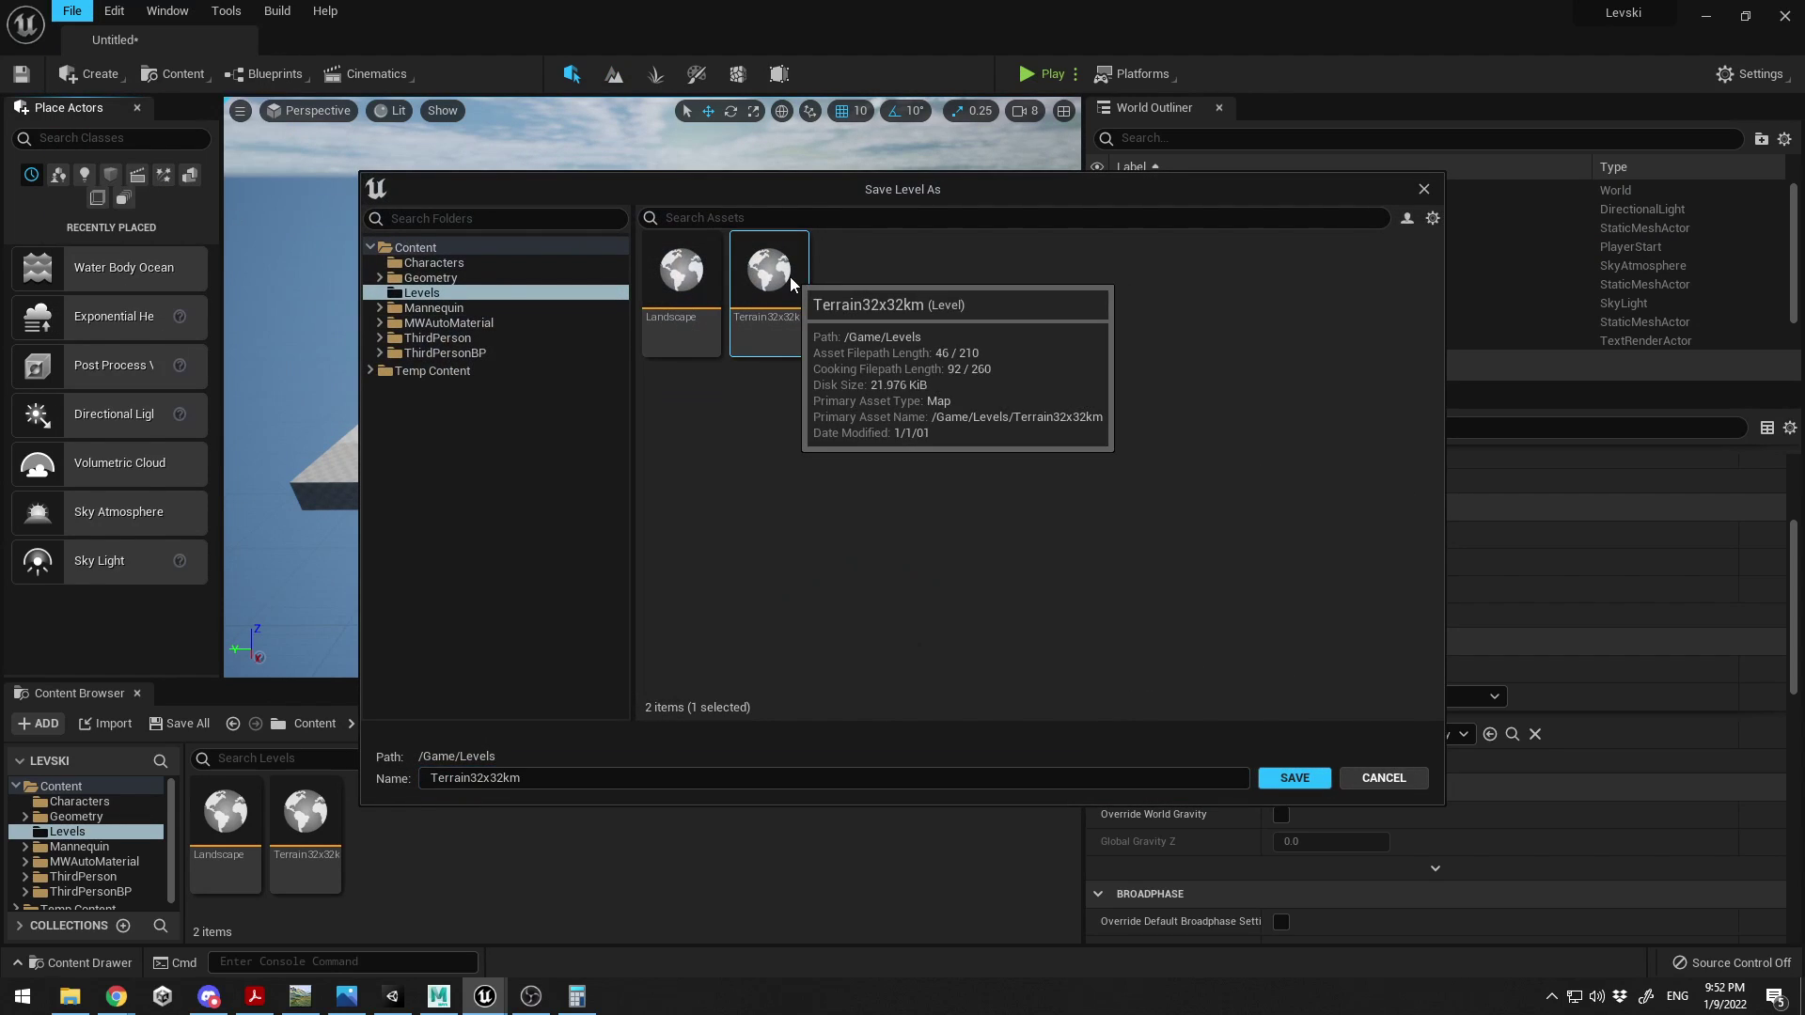
left_click(538, 776)
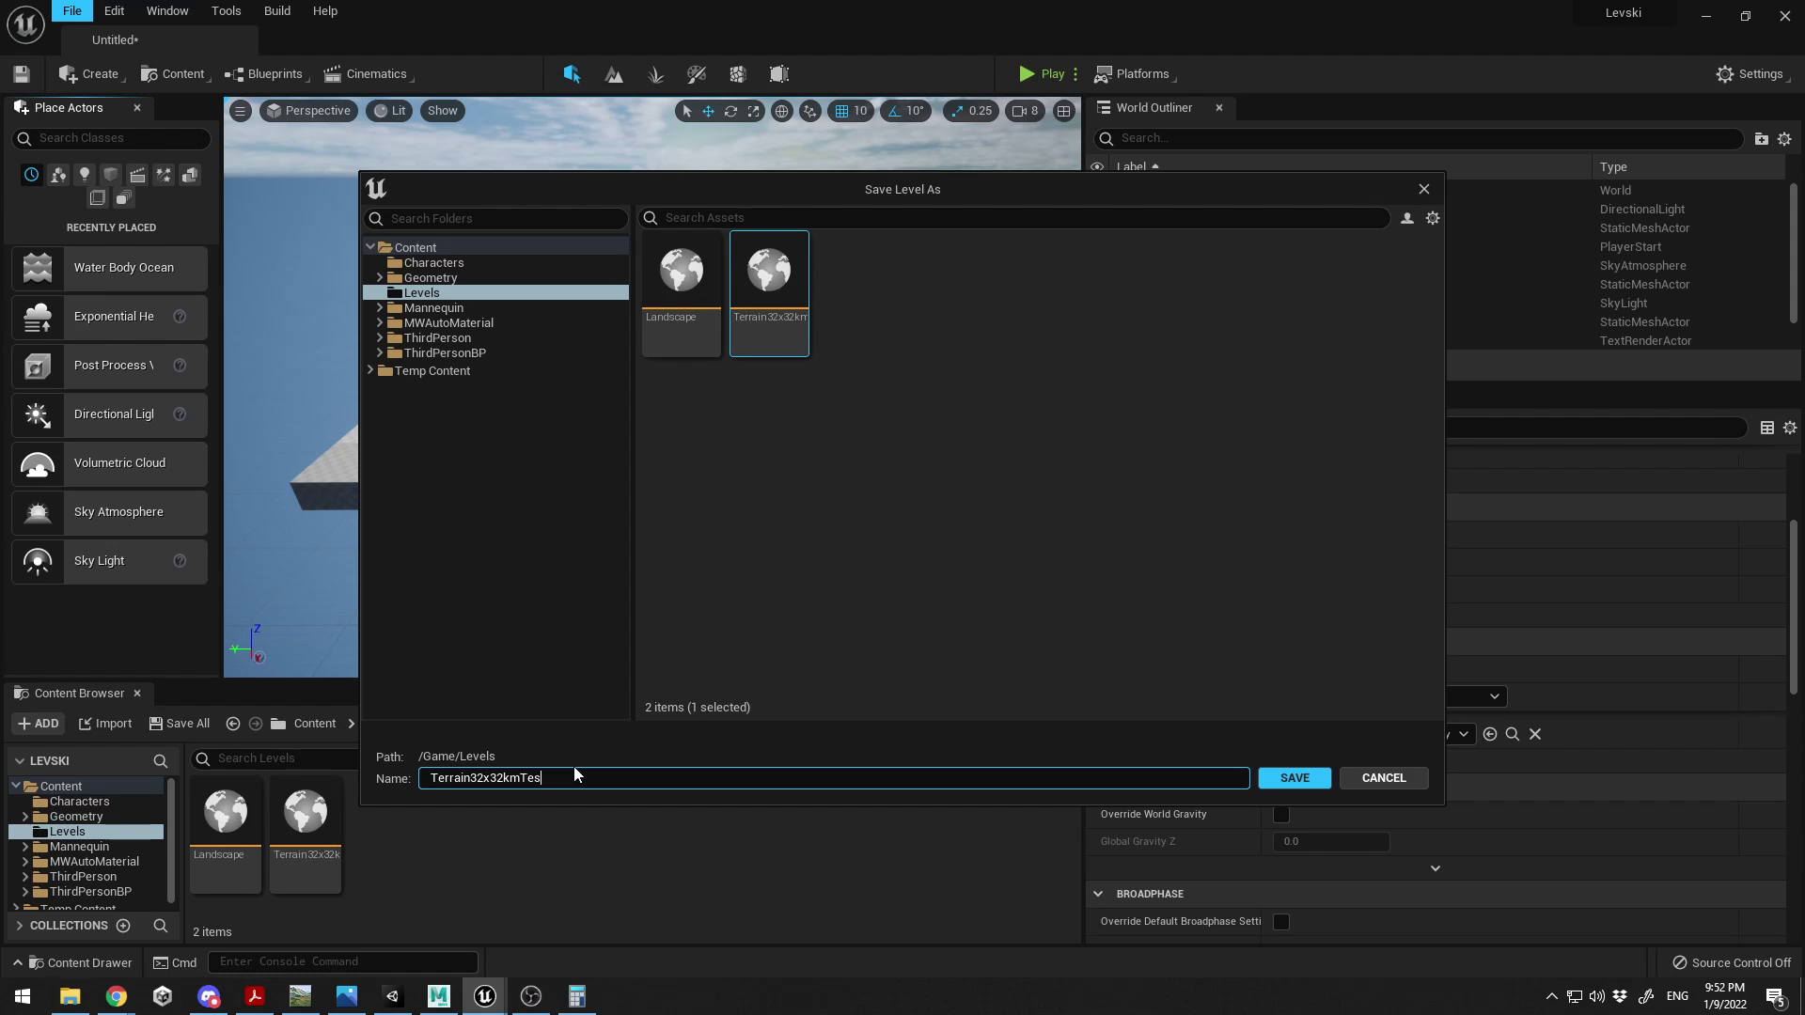
left_click(1280, 776)
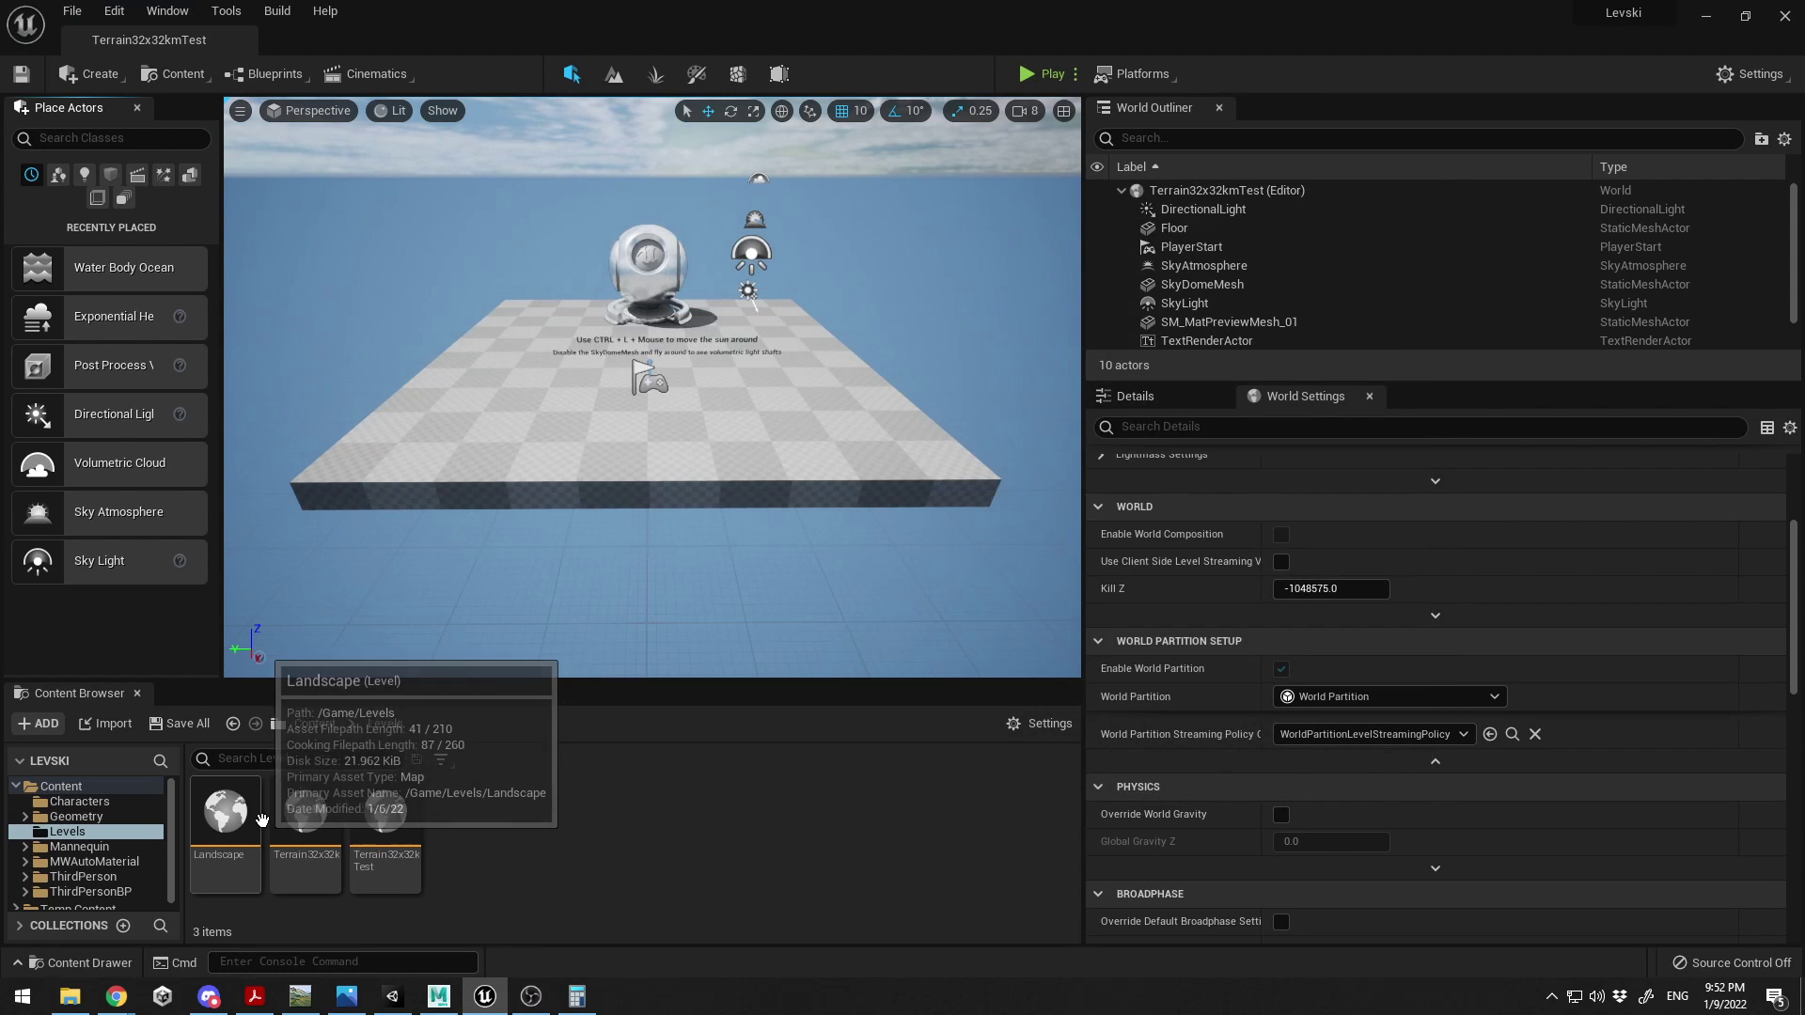
- Reopen the Terrain32x32km level and enable Preview Grids in its World Partition runtime hash settings
double_click(306, 814)
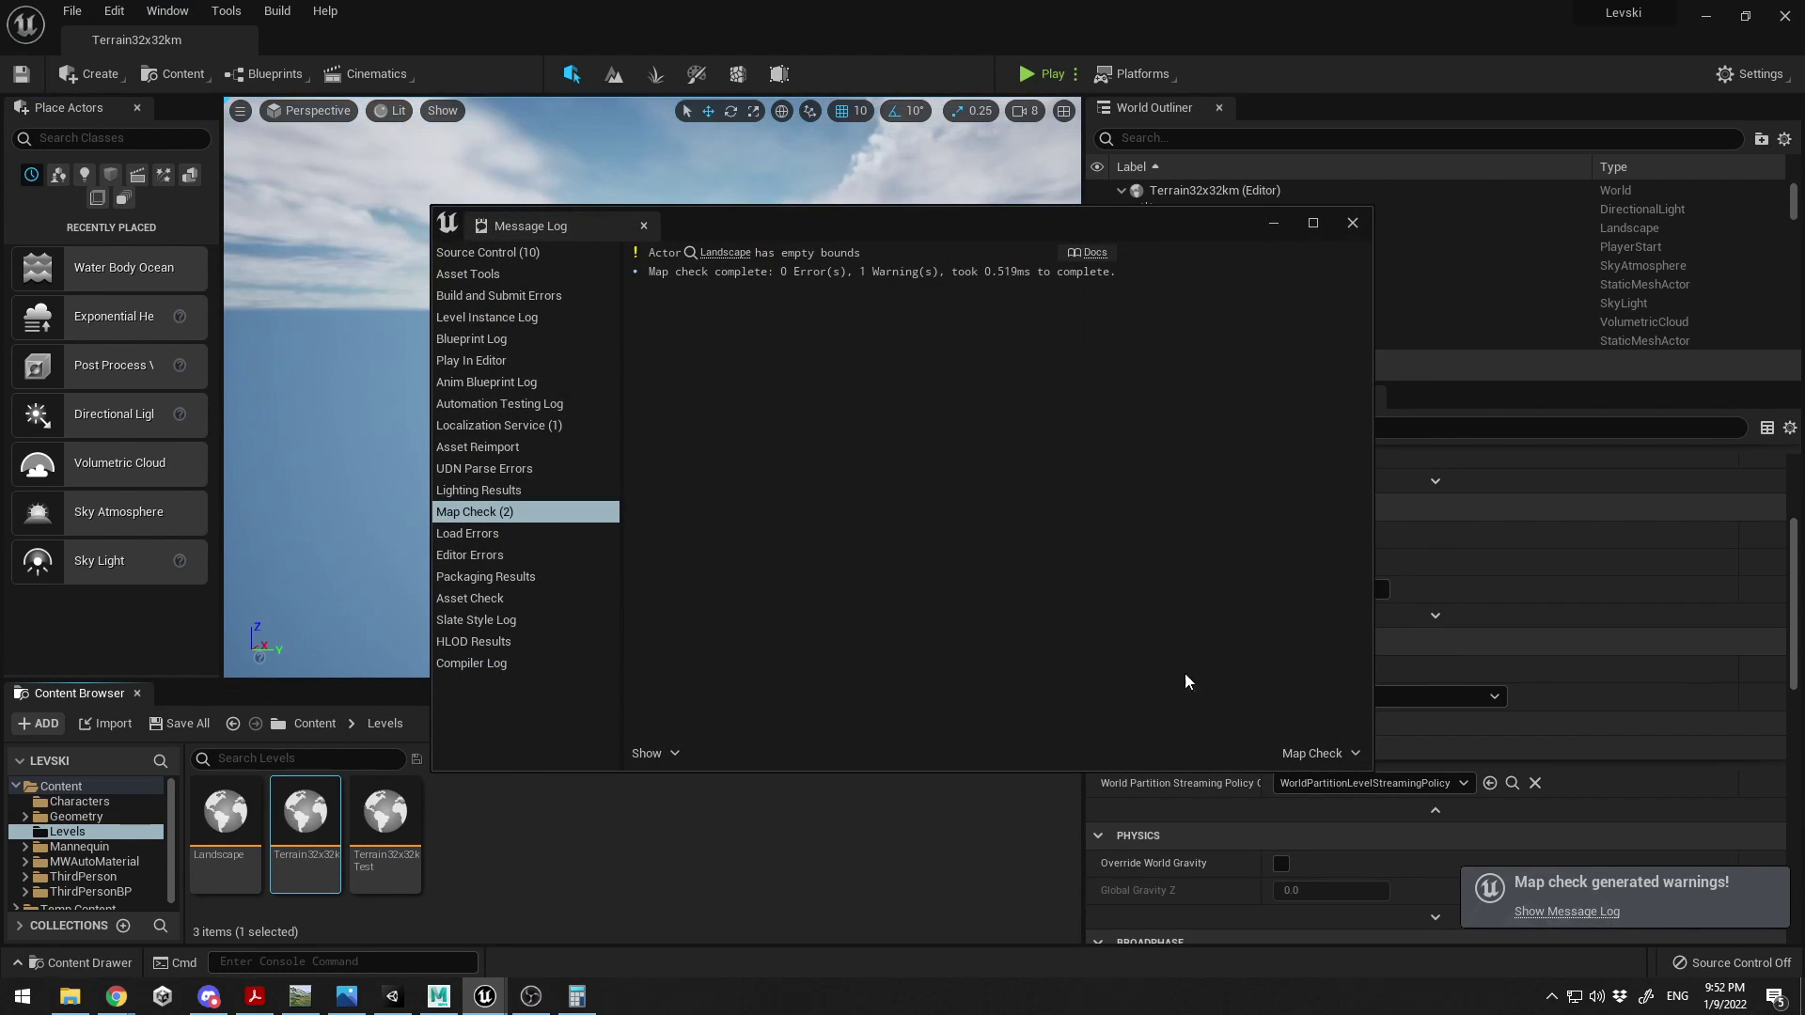
left_click(1352, 226)
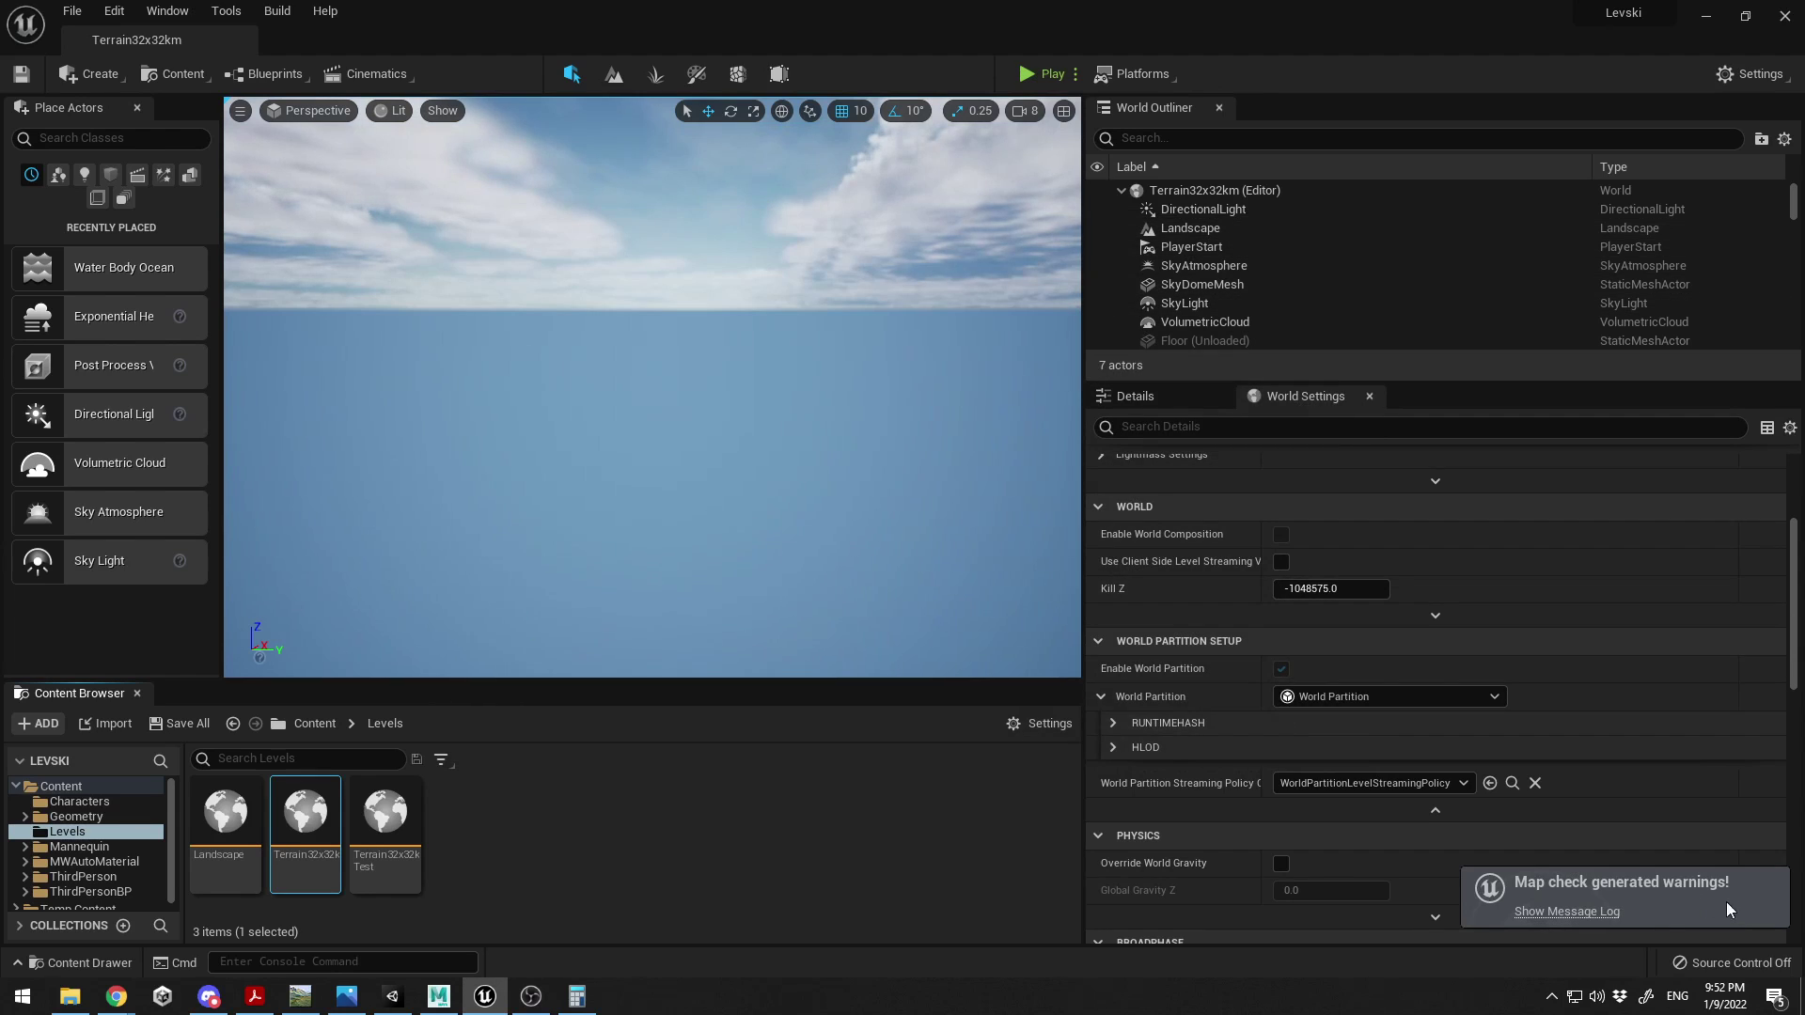
left_click(1115, 725)
scroll(1121, 726, "down", 1)
left_click(1130, 719)
scroll(1135, 722, "down", 1)
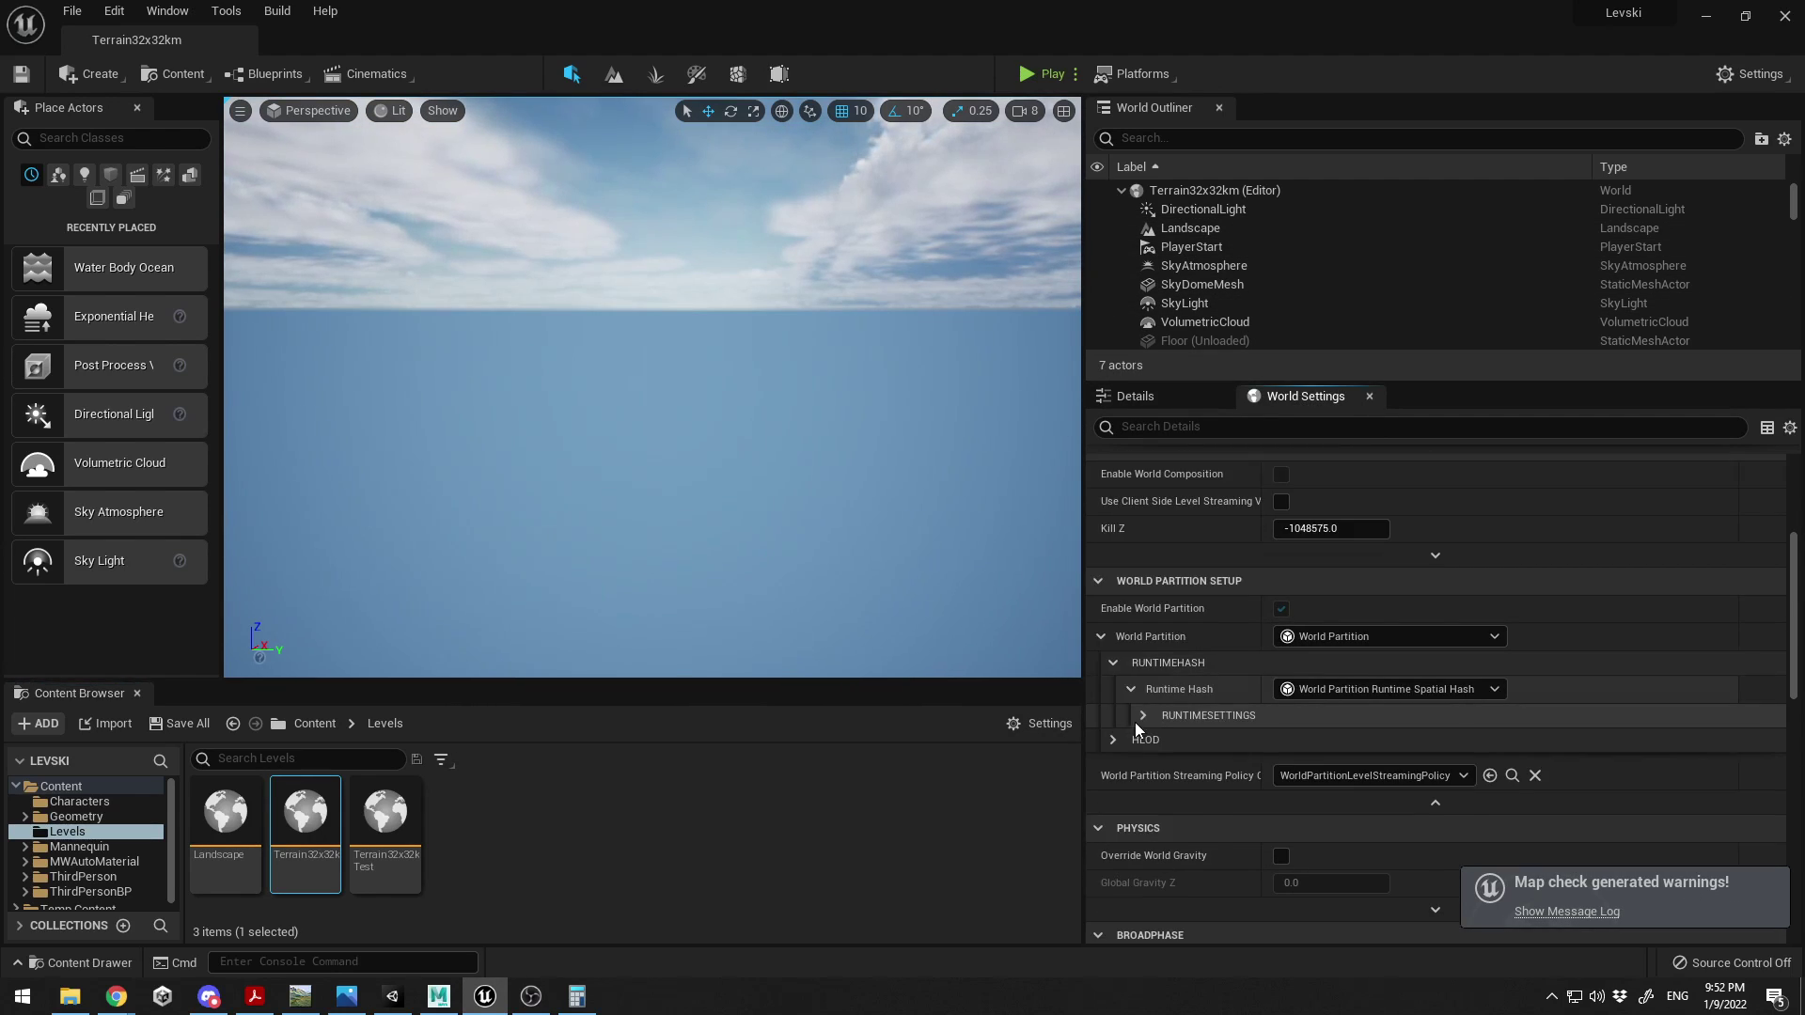
left_click(1141, 717)
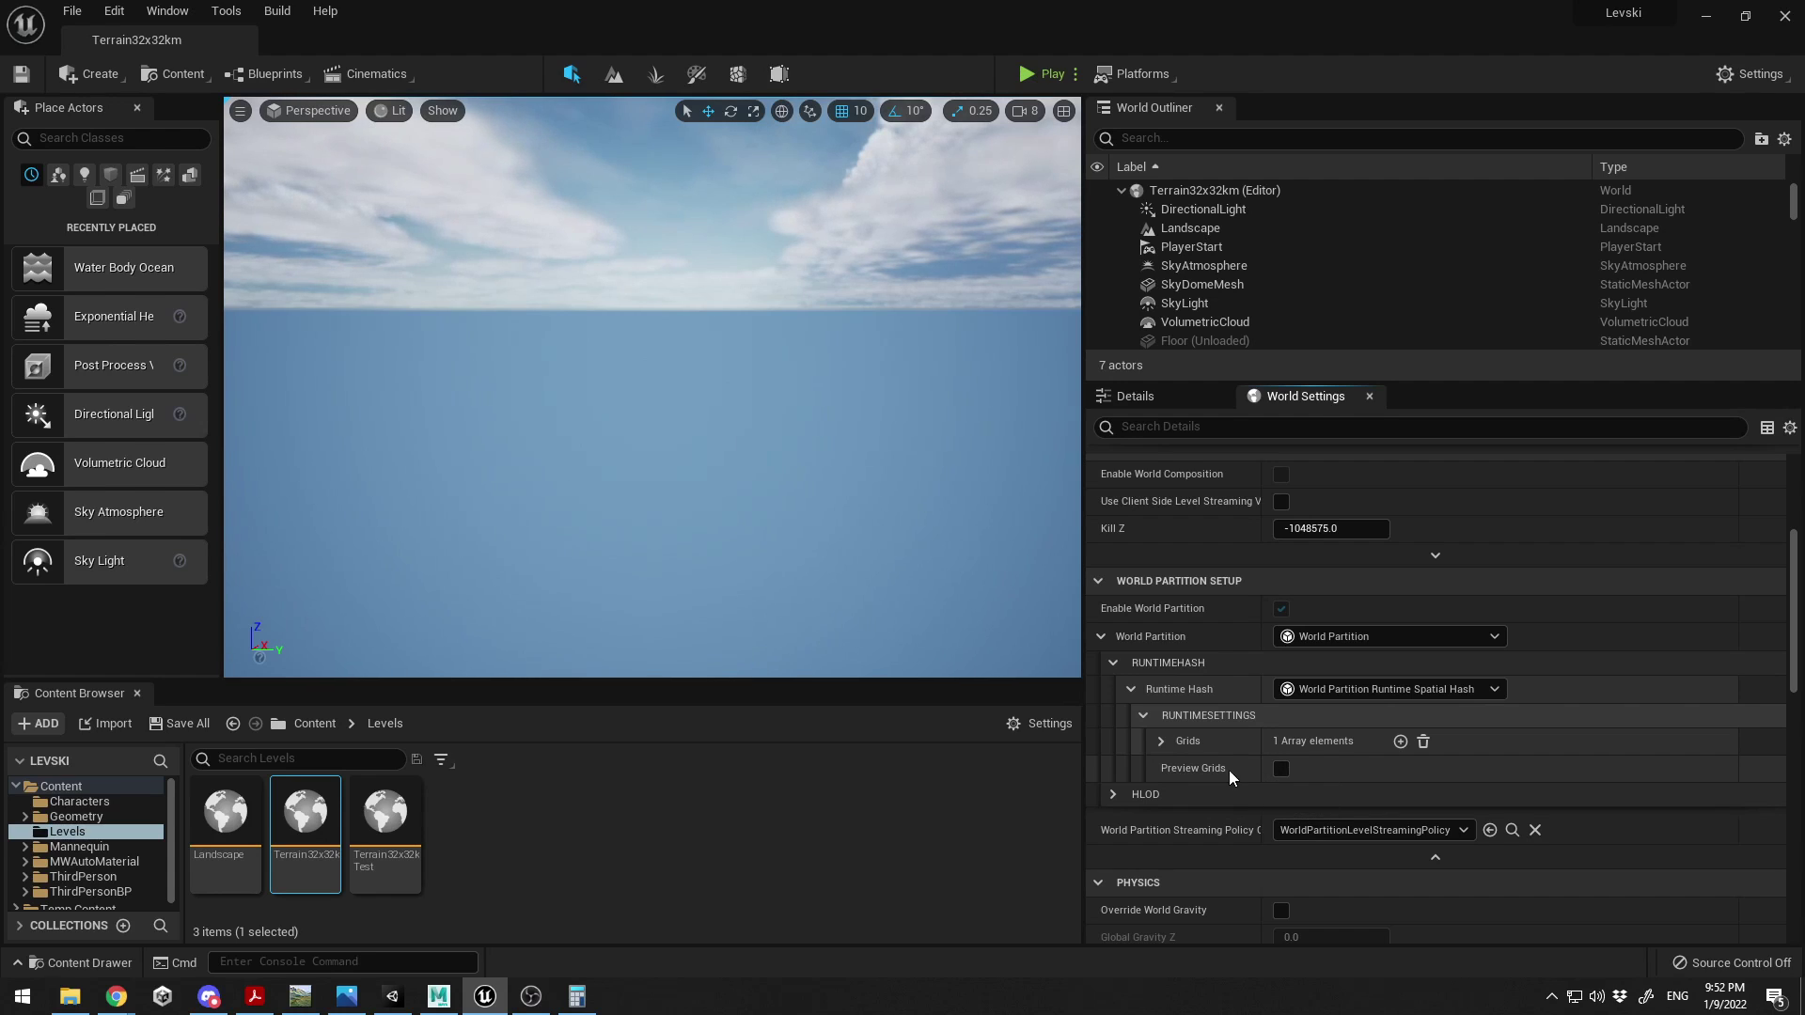
left_click(1281, 769)
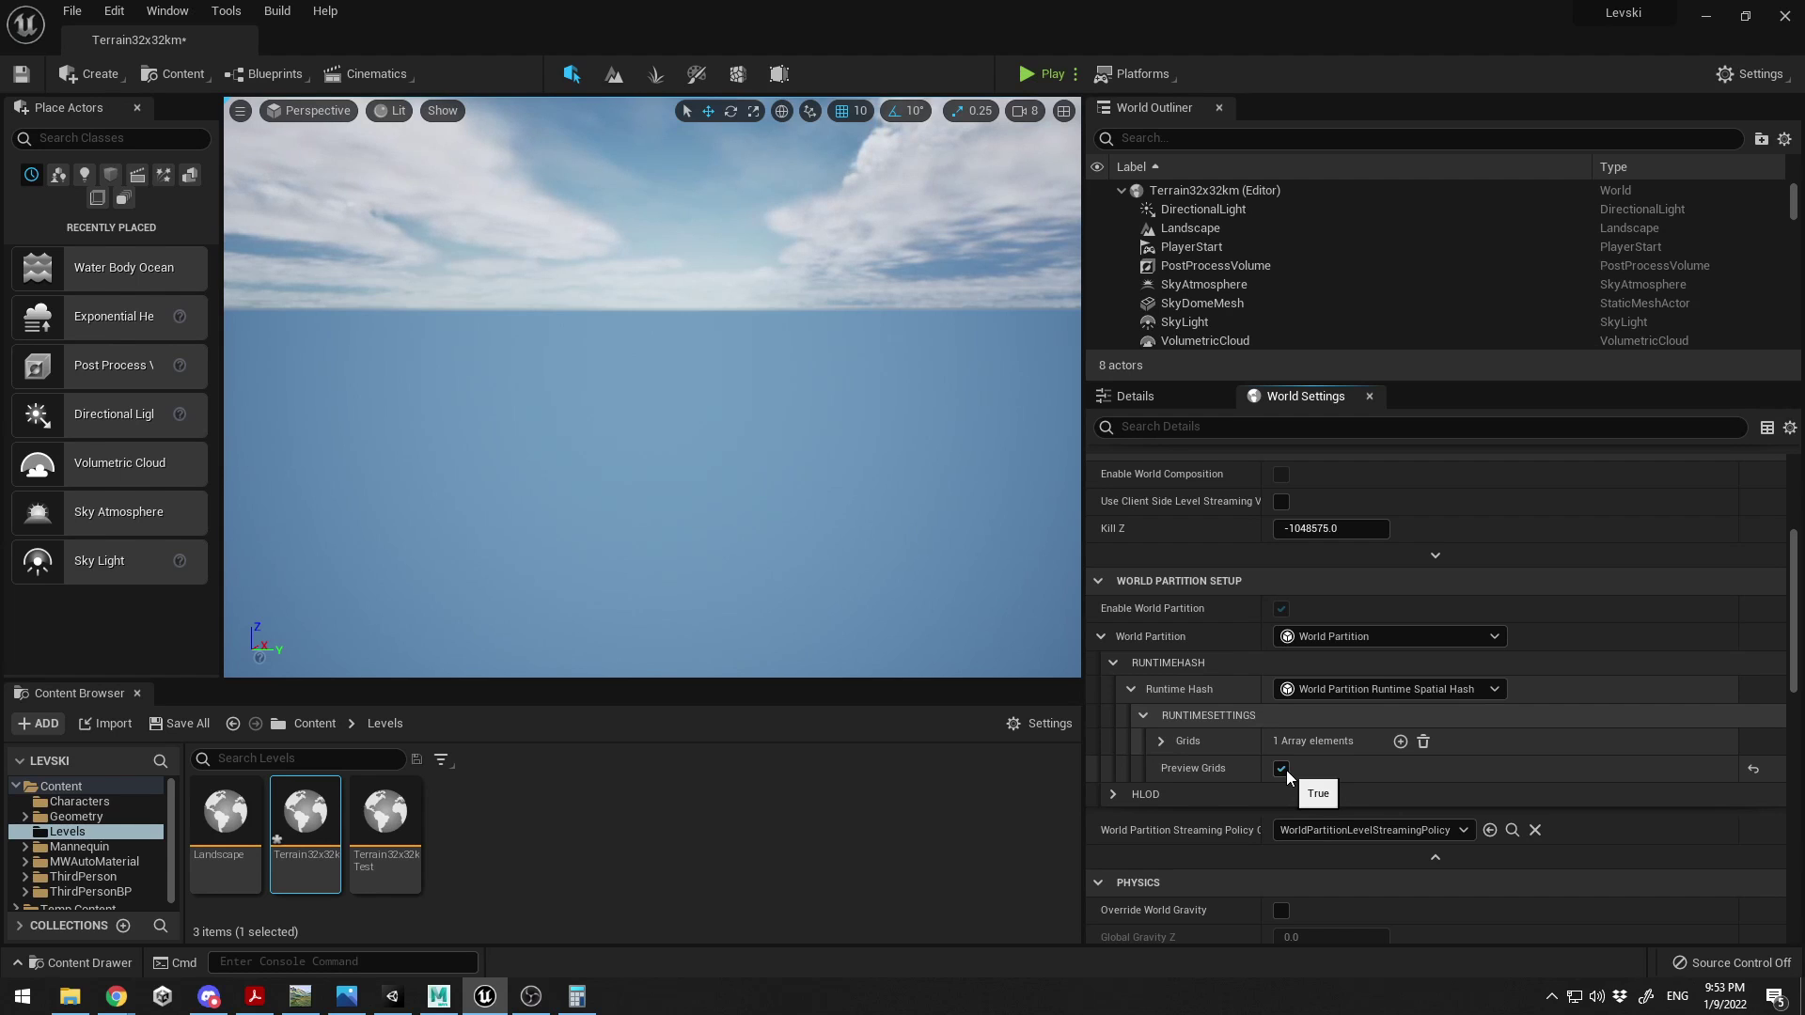
- Load all cells of the level's grid in the World Partition window and close the window
right_click_drag(833, 476, 575, 252)
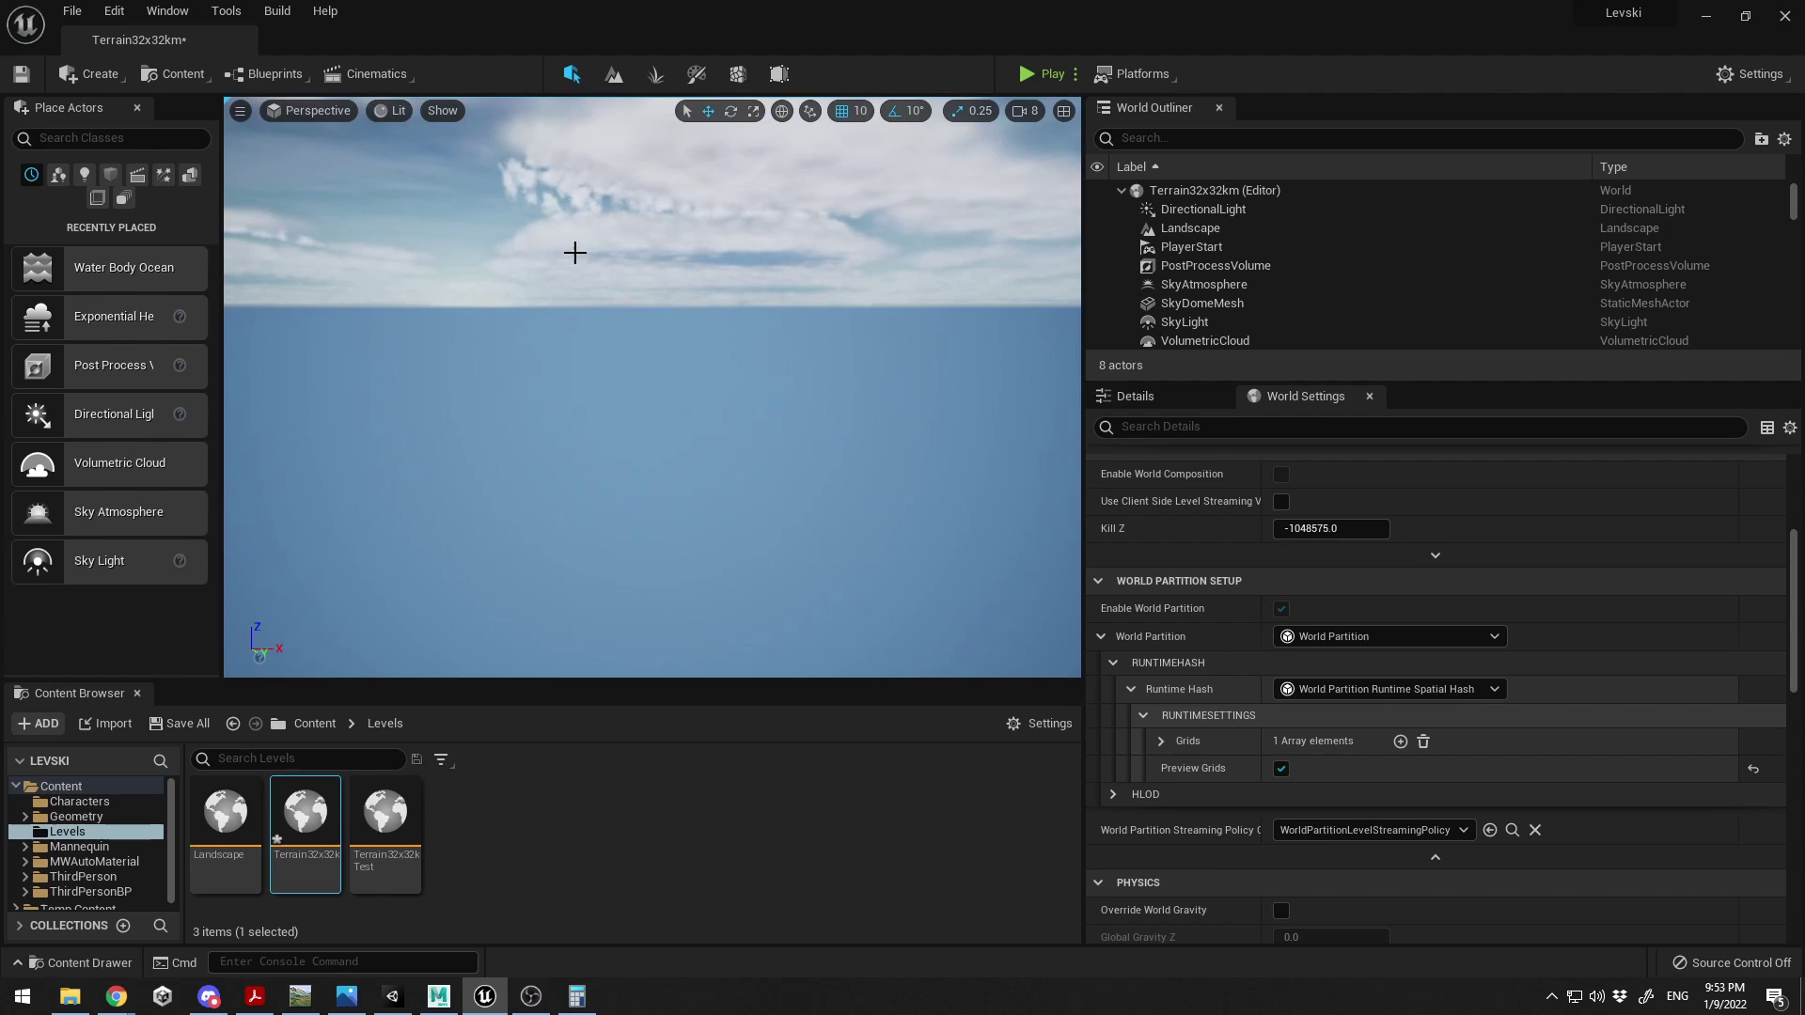
left_click(178, 13)
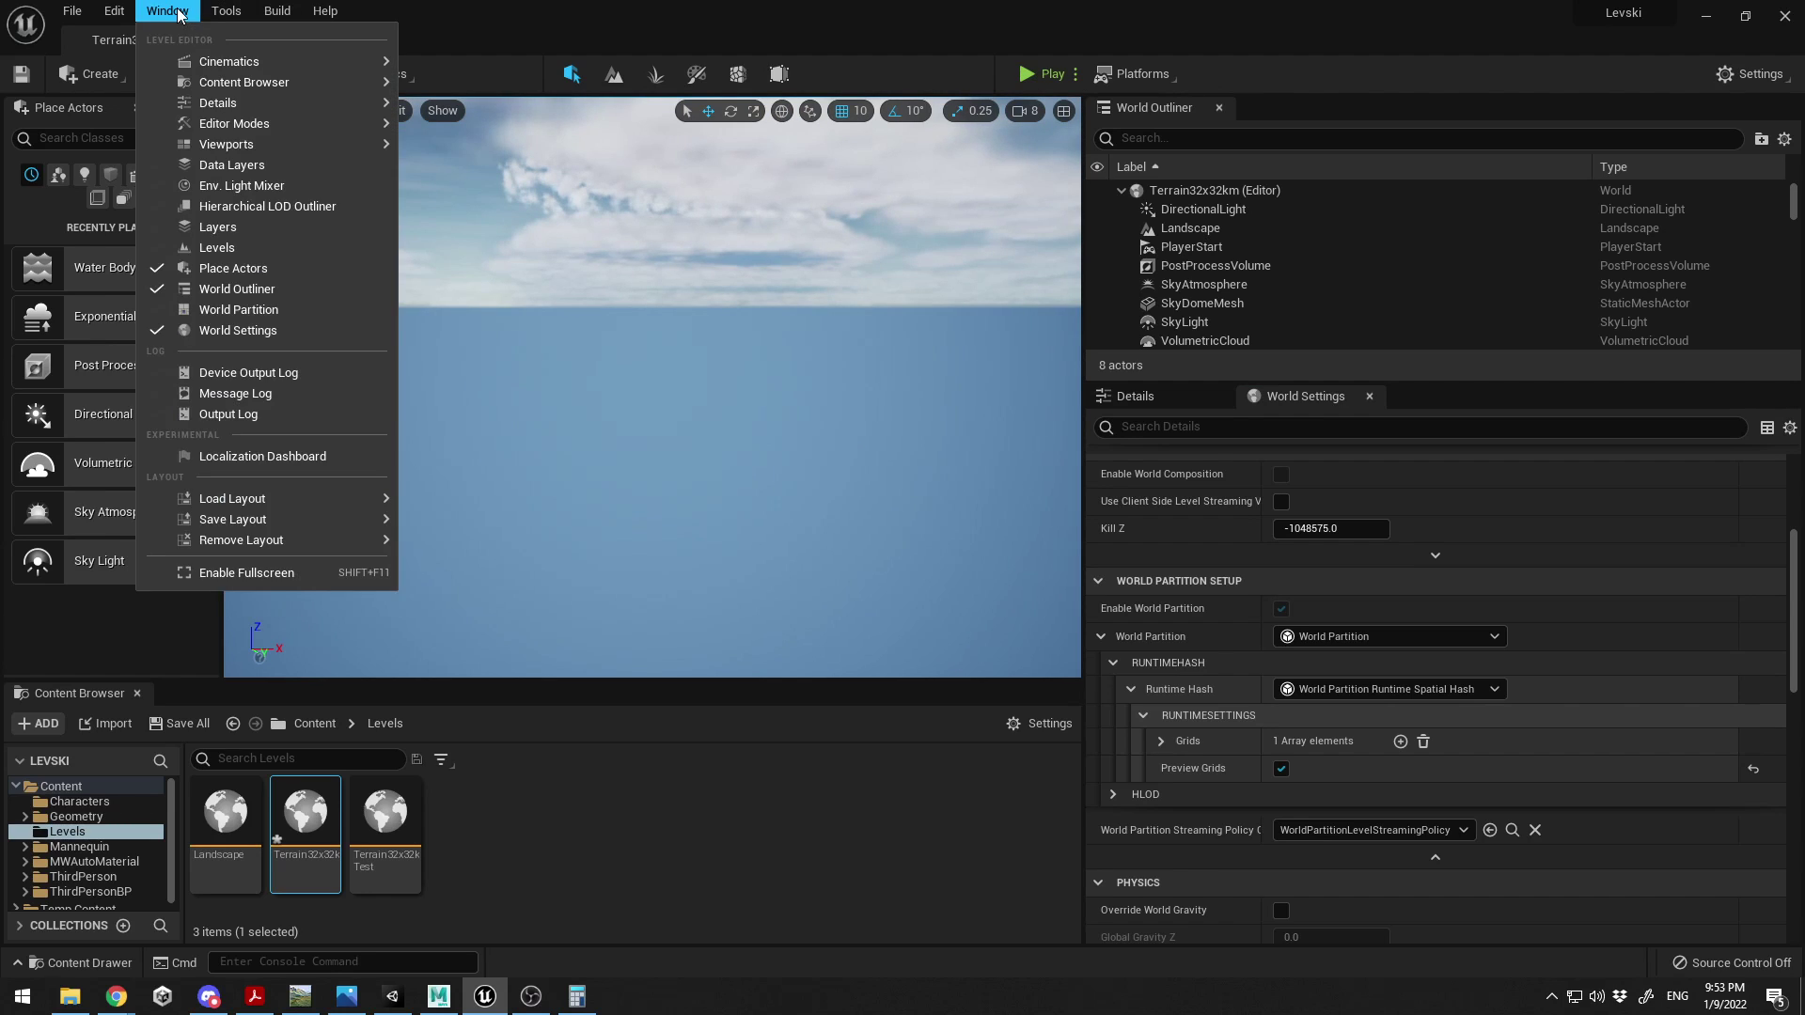
left_click(261, 309)
left_click_drag(785, 194, 817, 156)
left_click_drag(541, 229, 985, 666)
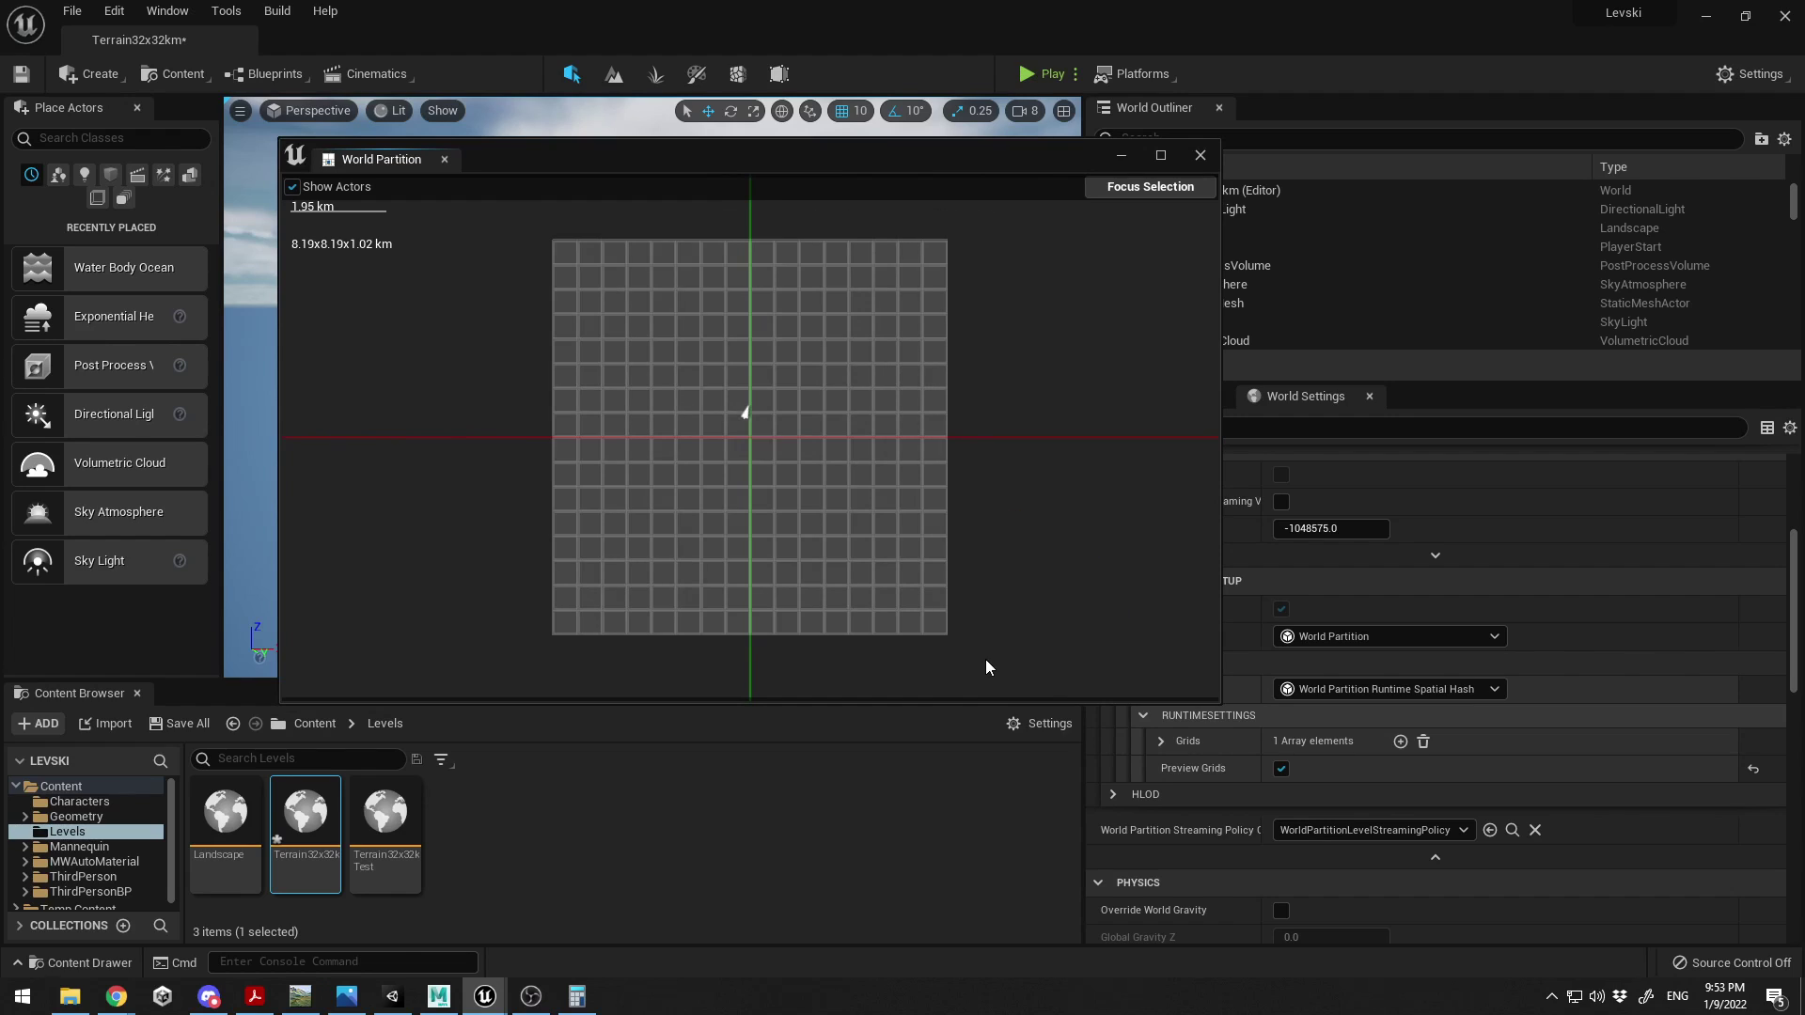
right_click(812, 374)
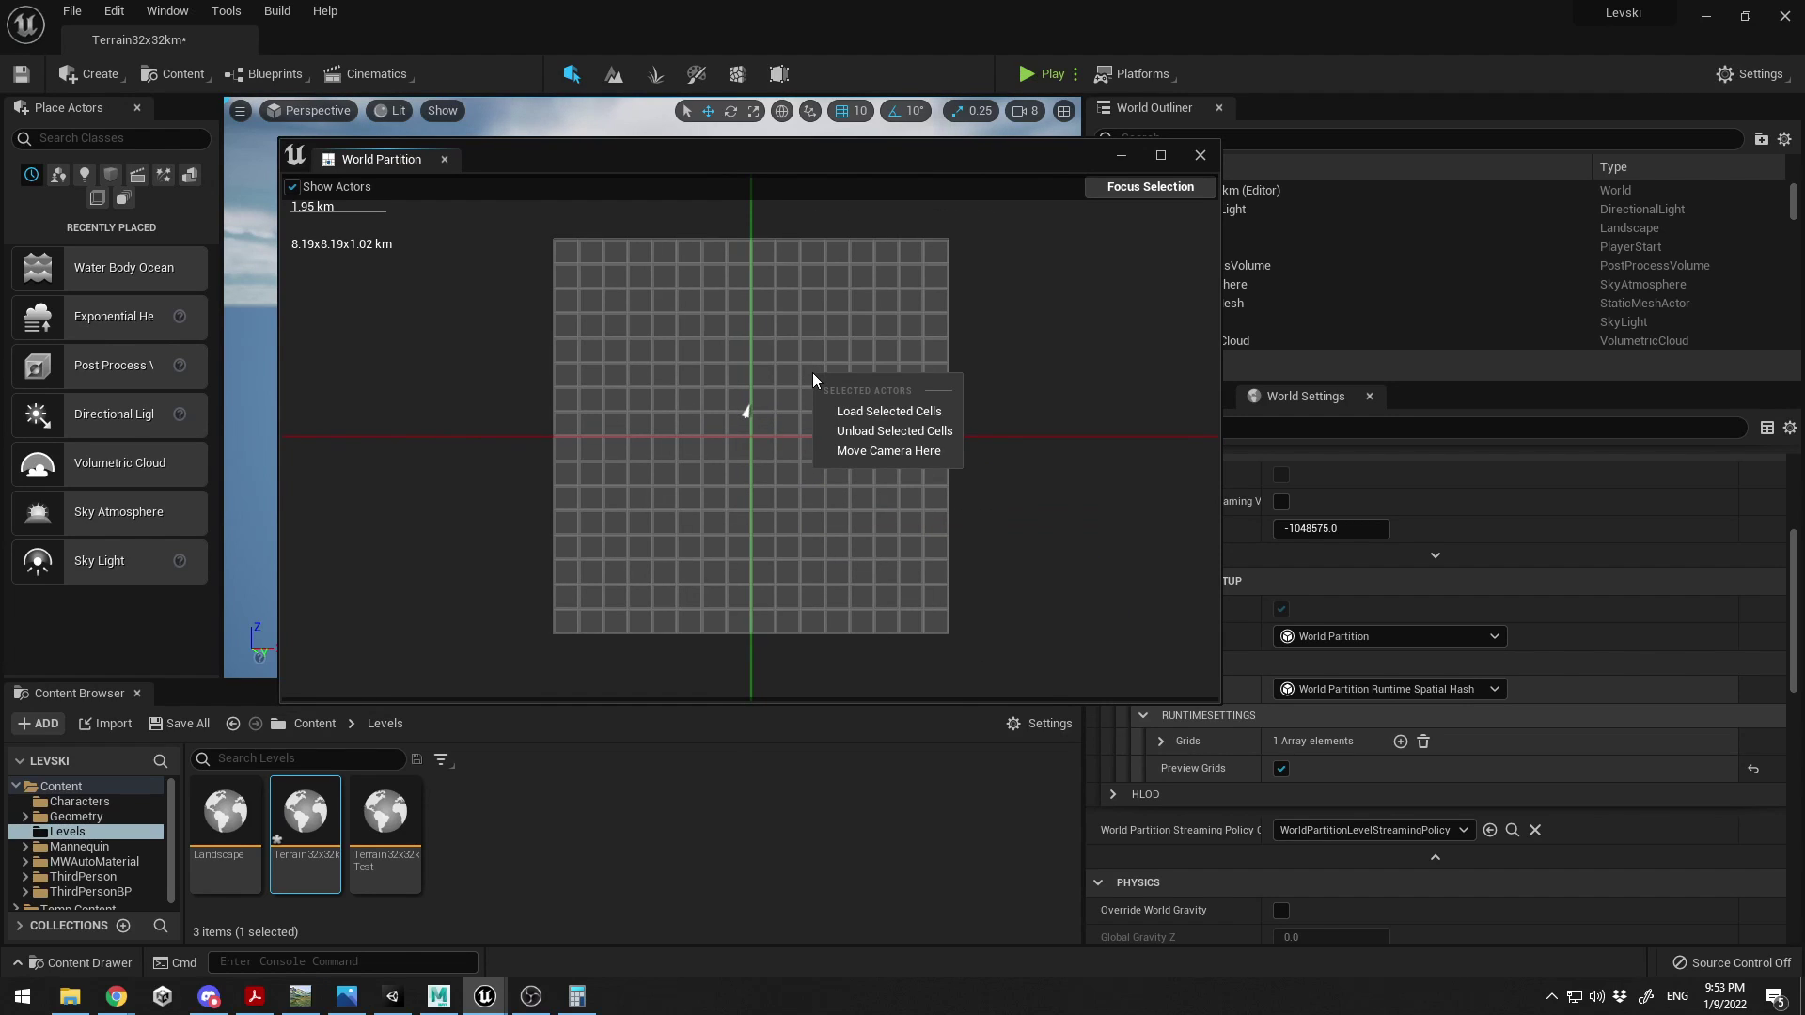
left_click(846, 413)
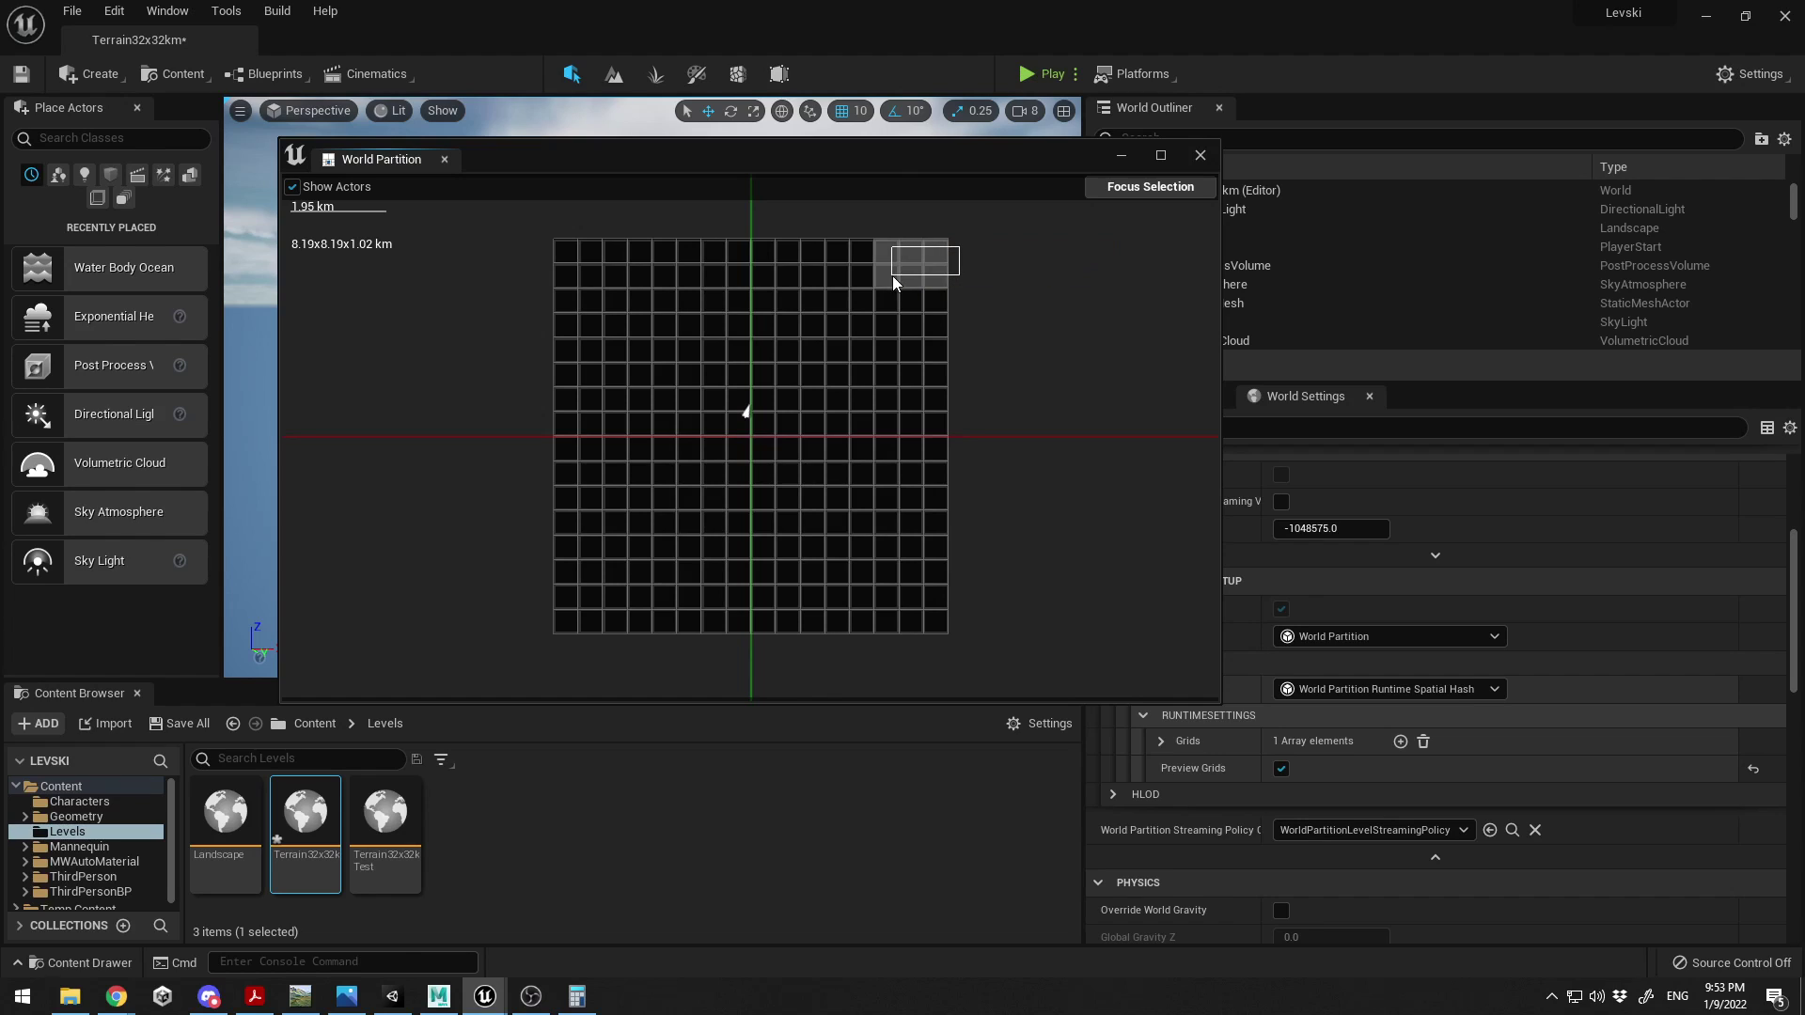
left_click_drag(759, 279, 763, 274)
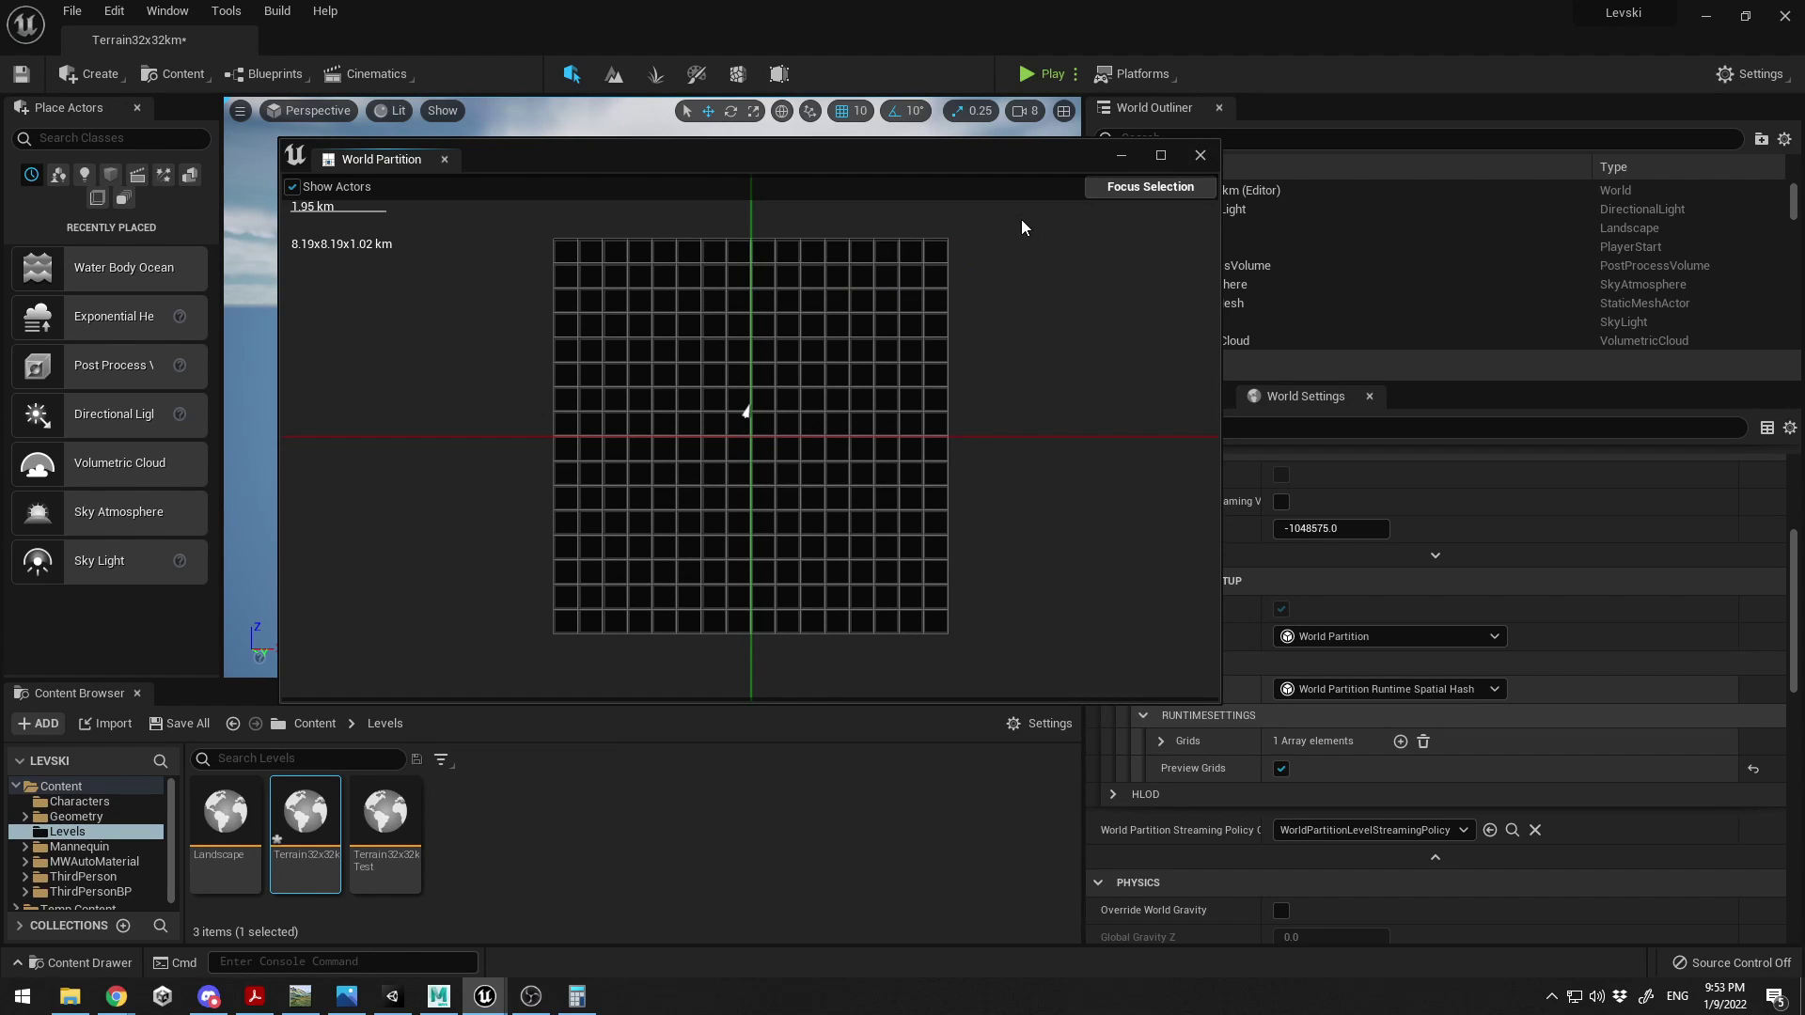
left_click_drag(1024, 230, 363, 681)
right_click(679, 476)
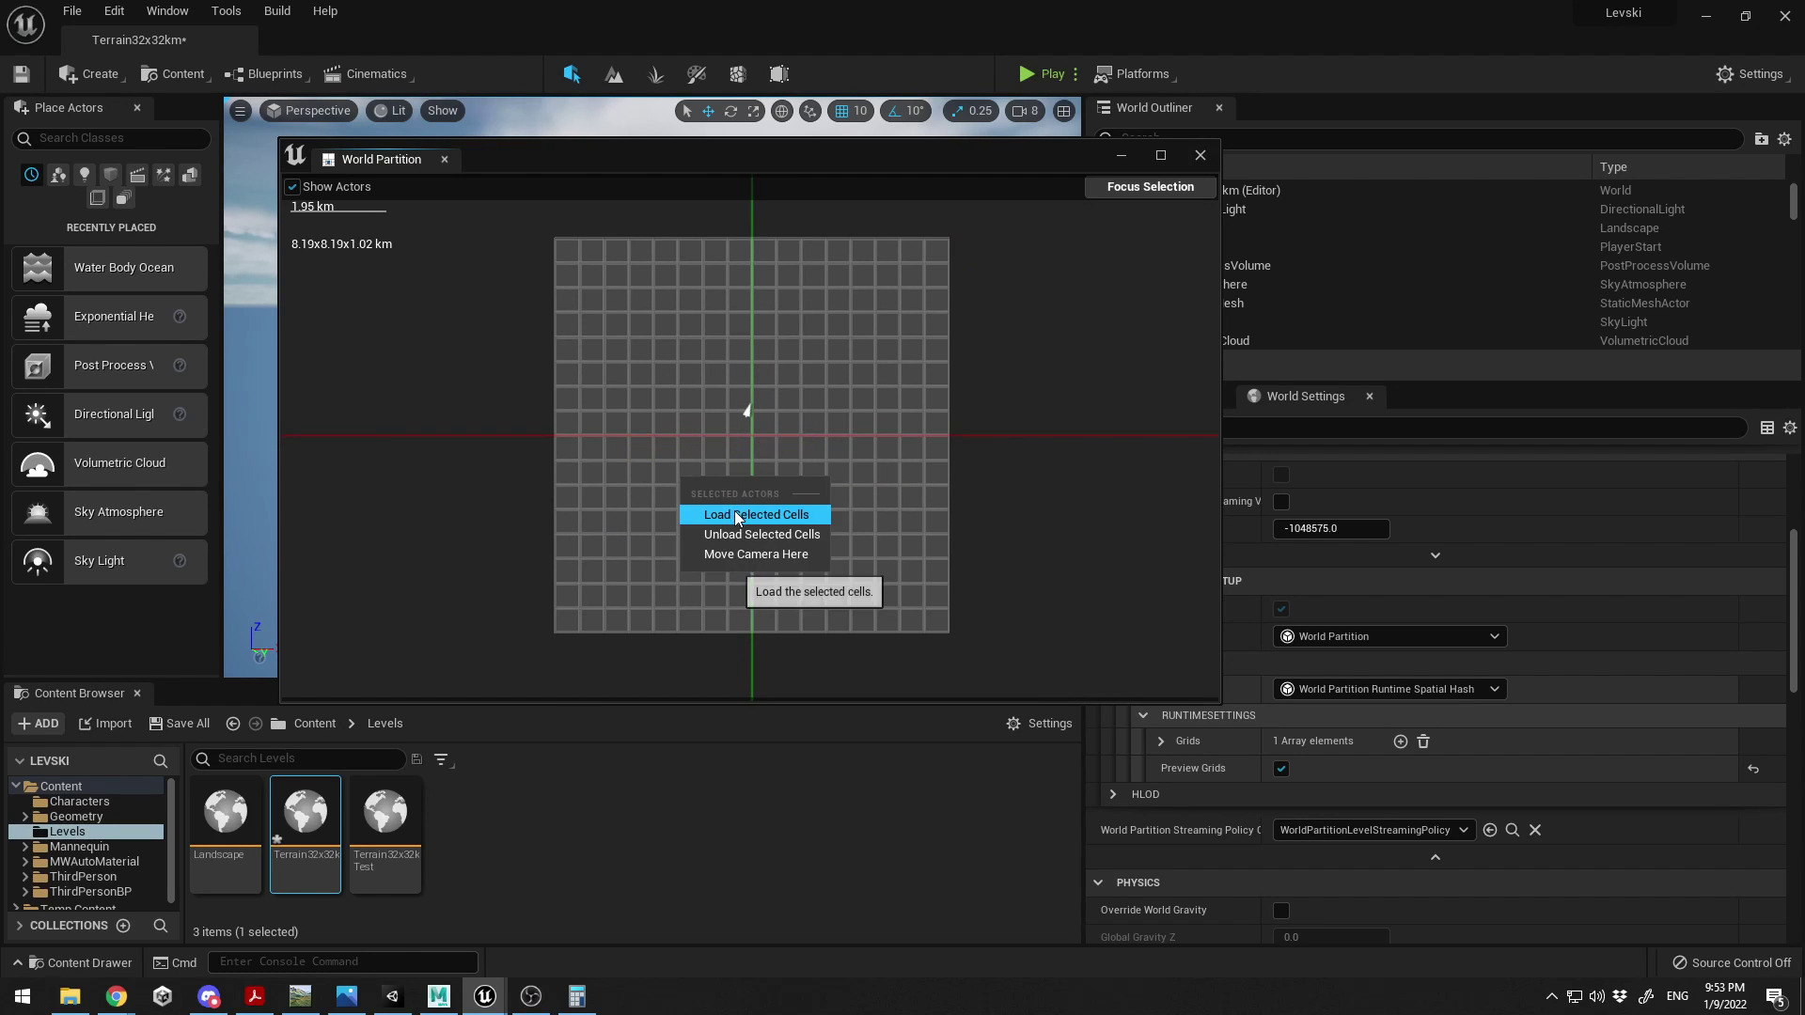
left_click(799, 514)
left_click(1199, 154)
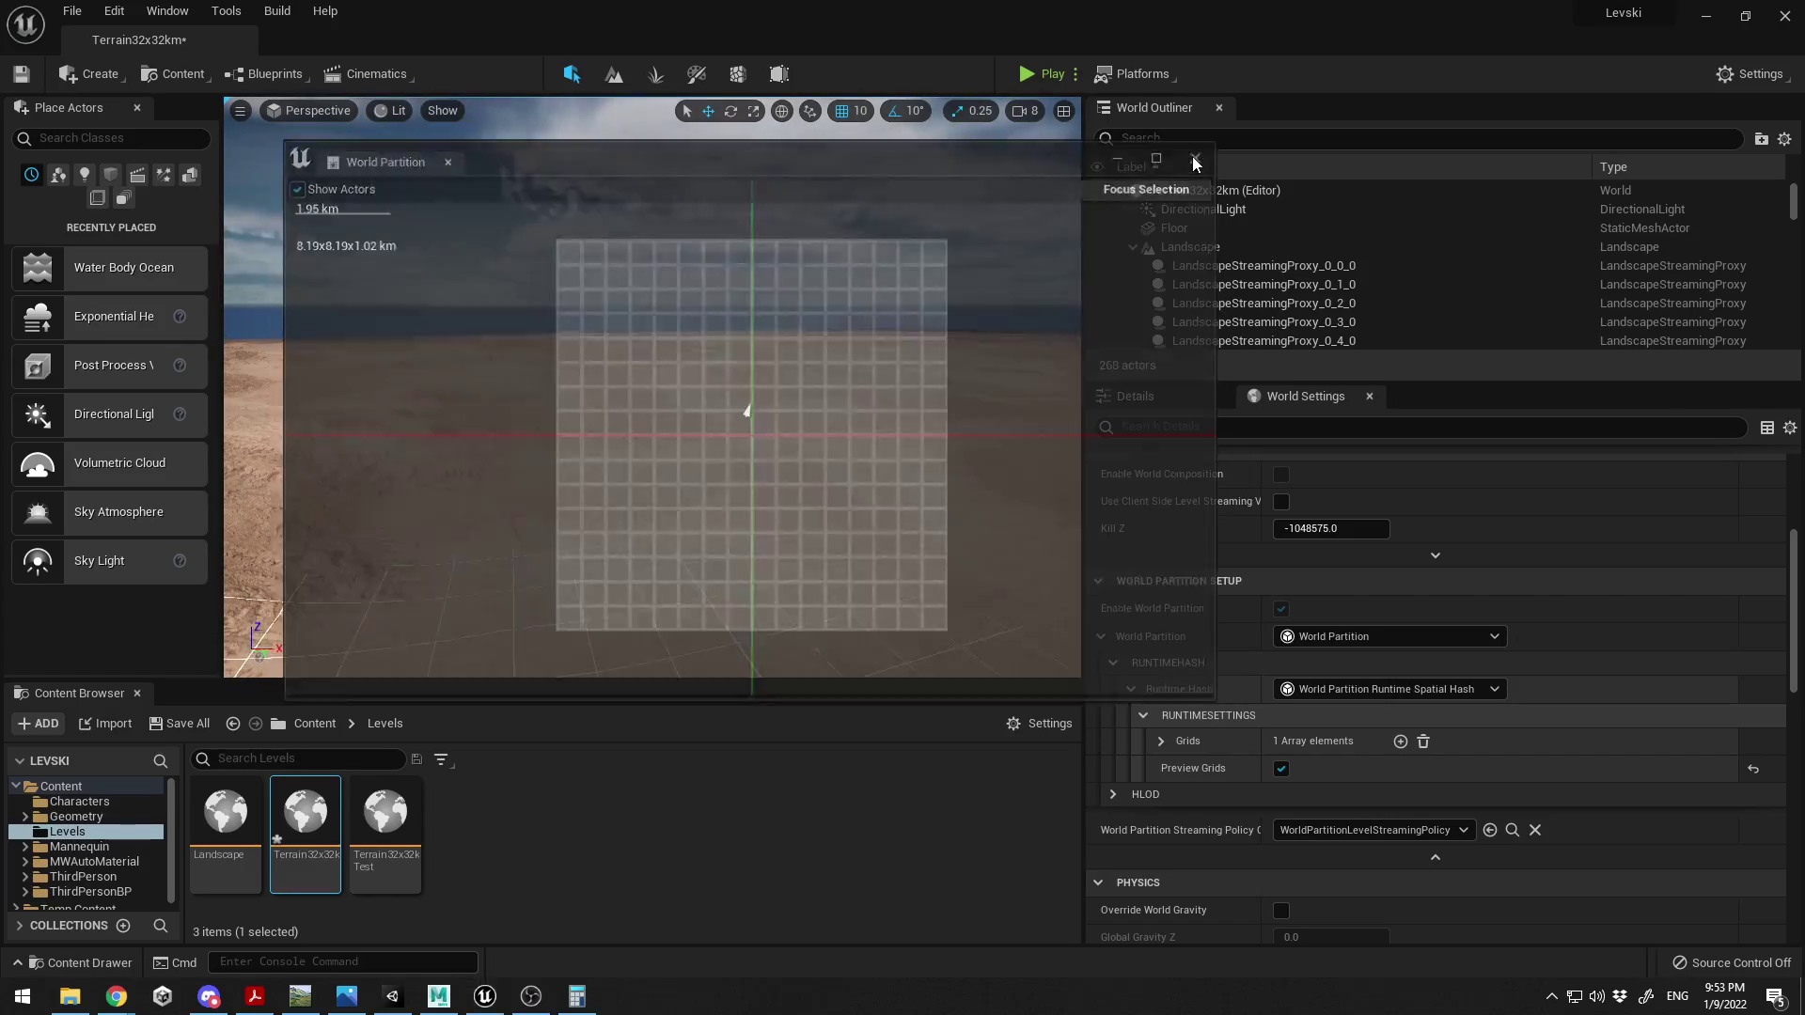
- Inspect the preview grid over the loaded terrain and expand the first entry of the runtime hash Grids array
right_click_drag(652, 387, 756, 418)
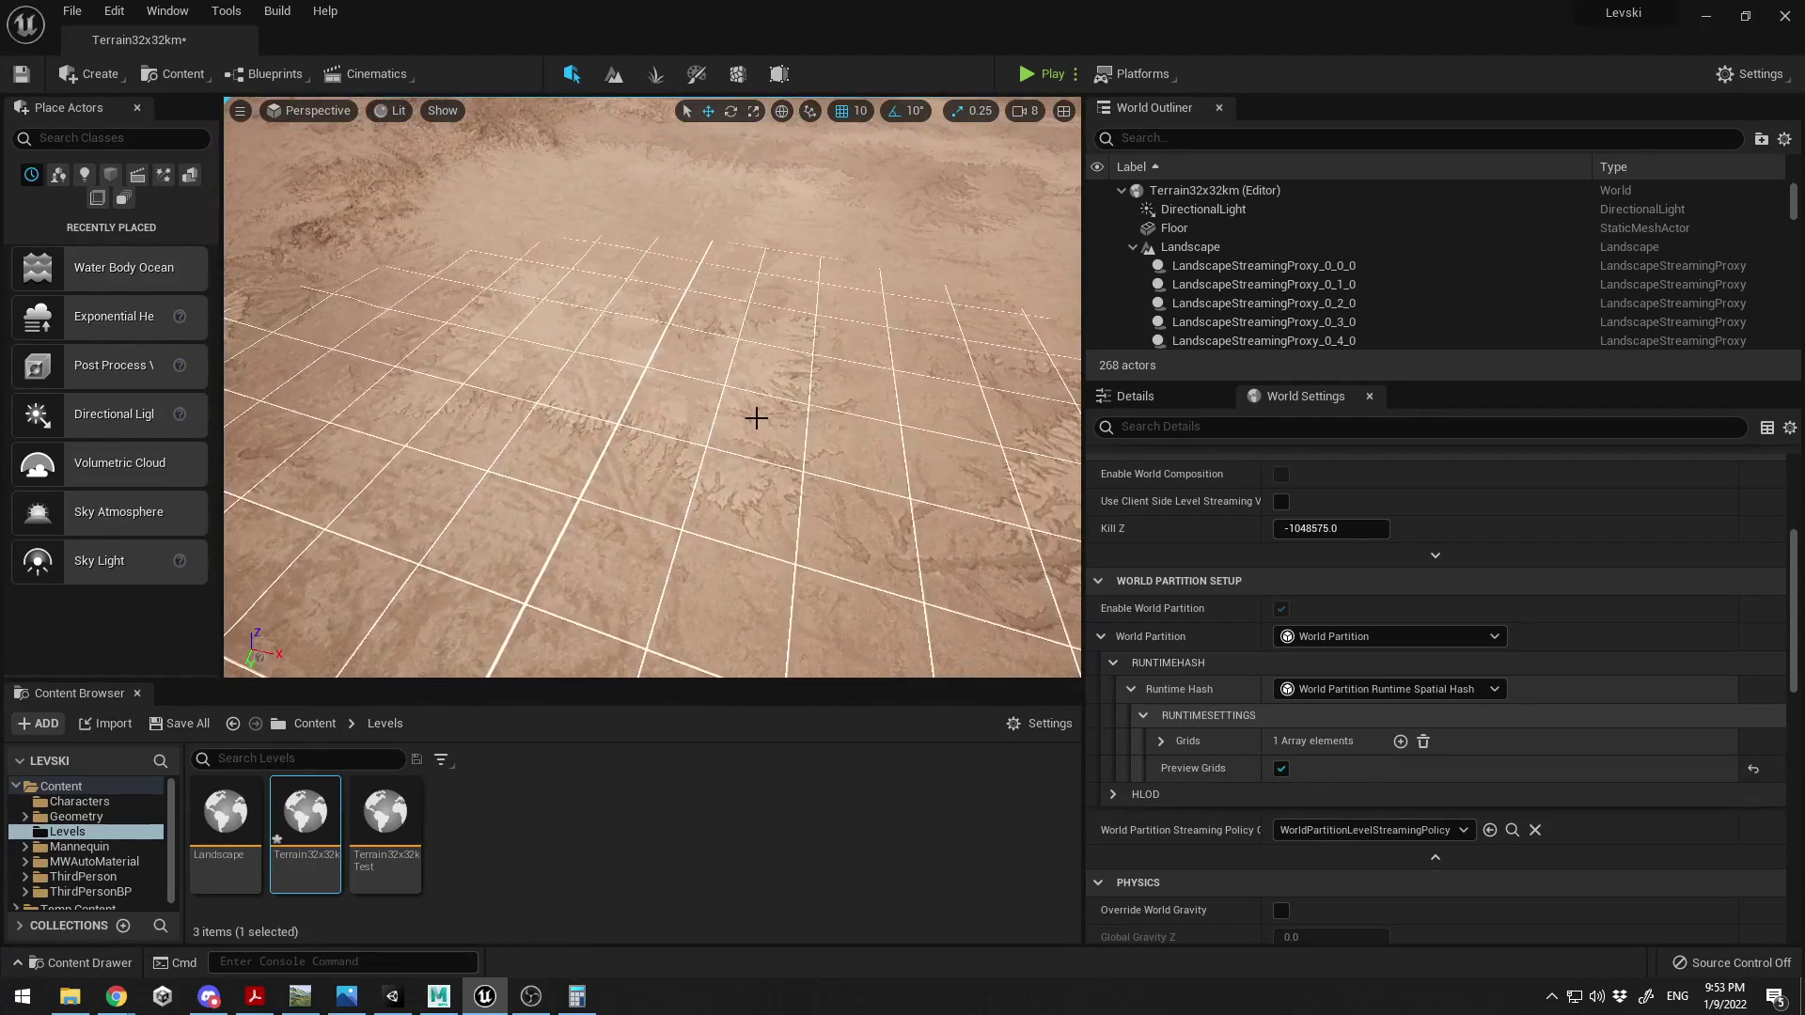
right_click_drag(667, 229, 798, 272)
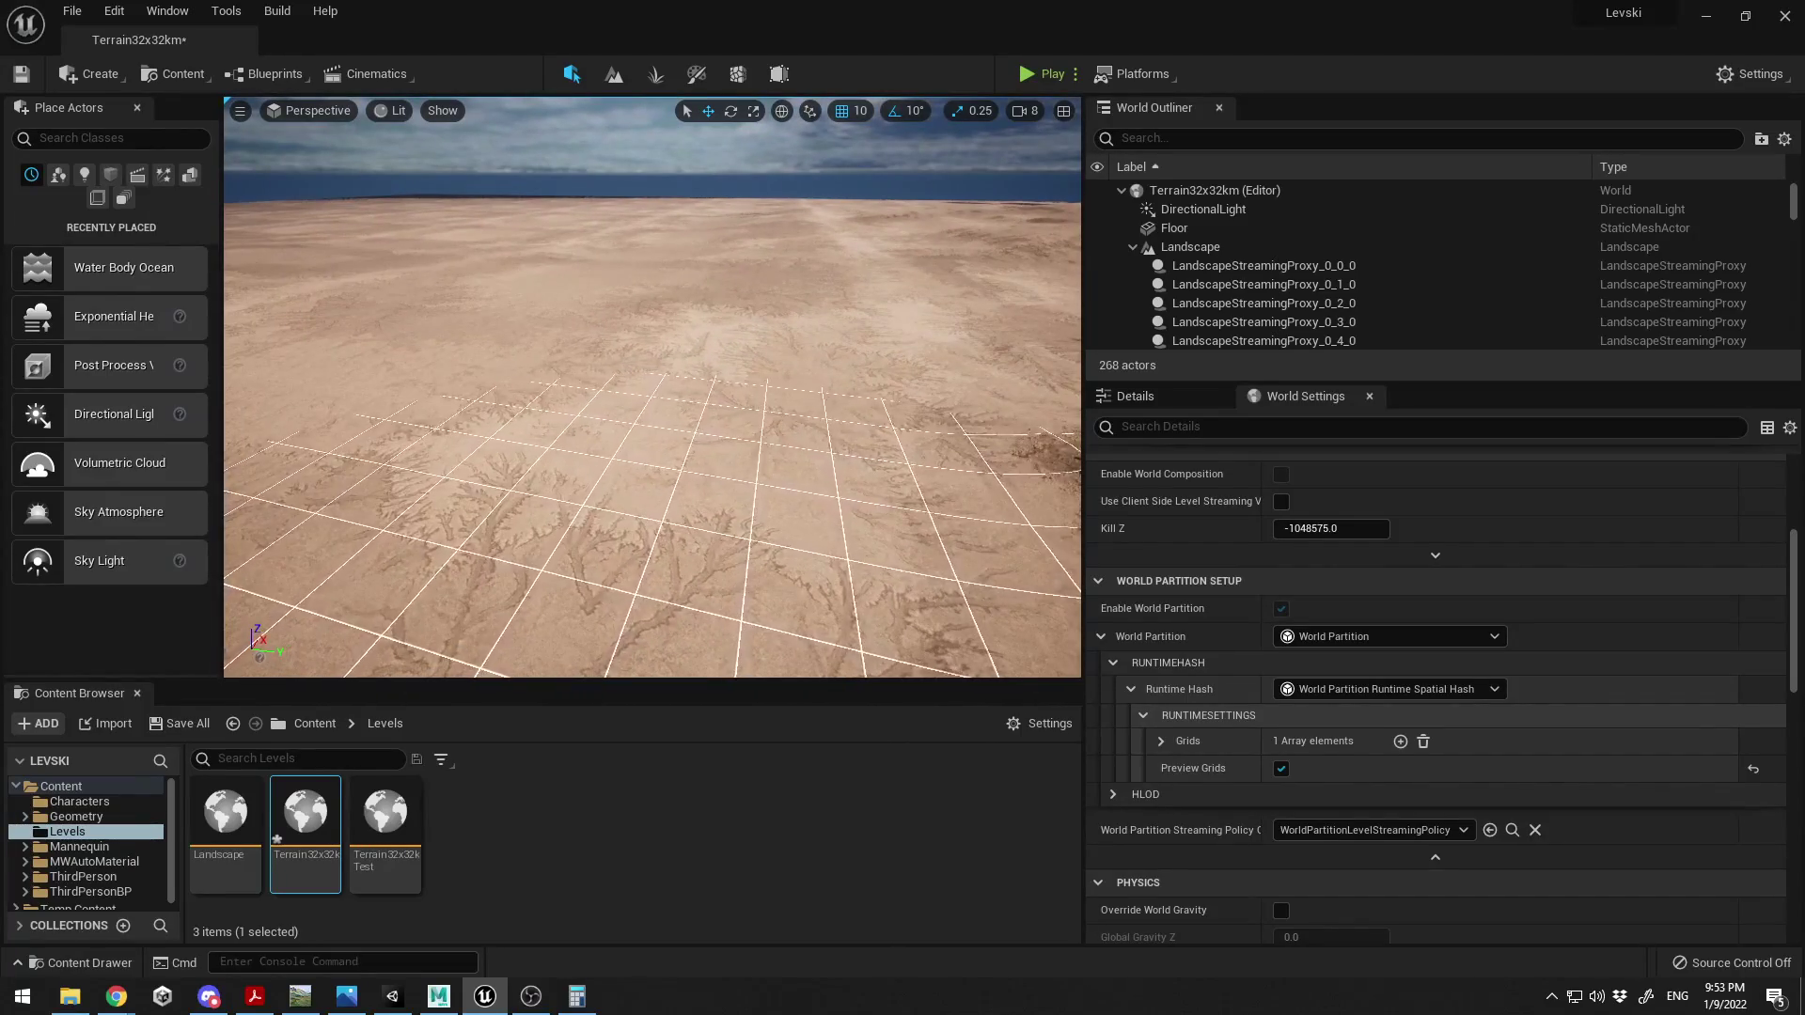
scroll(1164, 714, "down", 1)
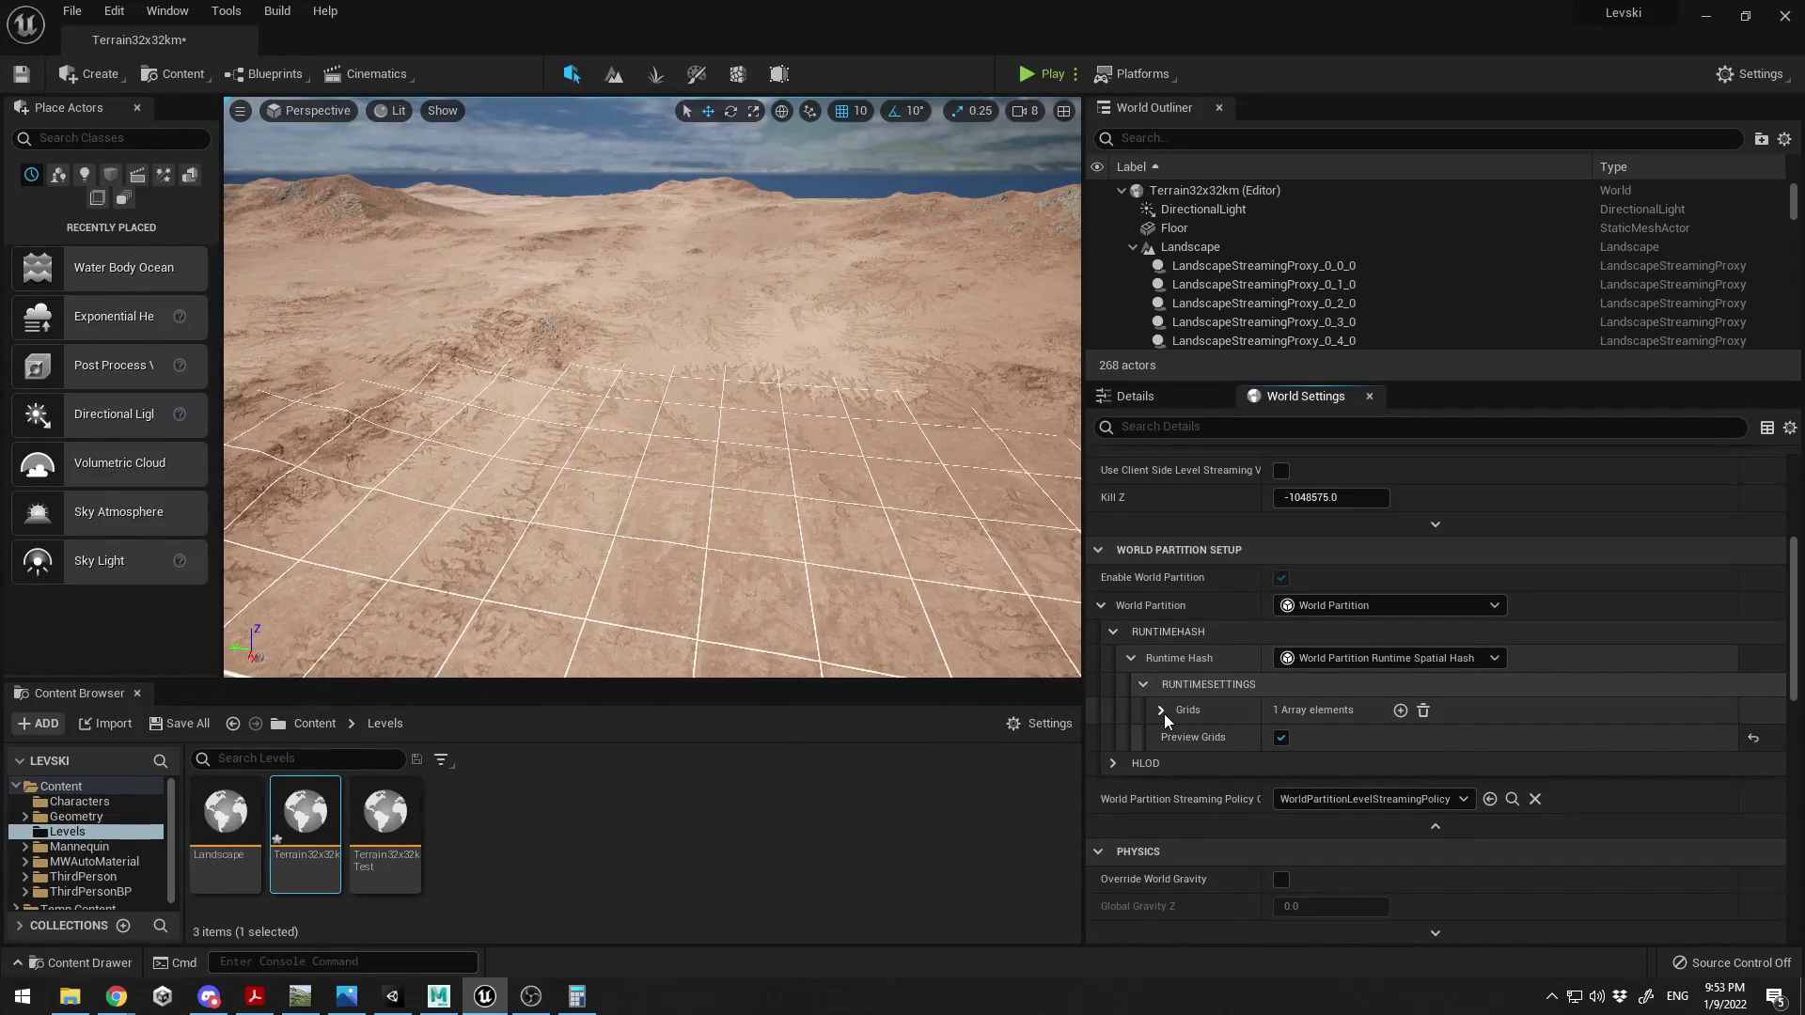
left_click(1162, 709)
left_click(1182, 736)
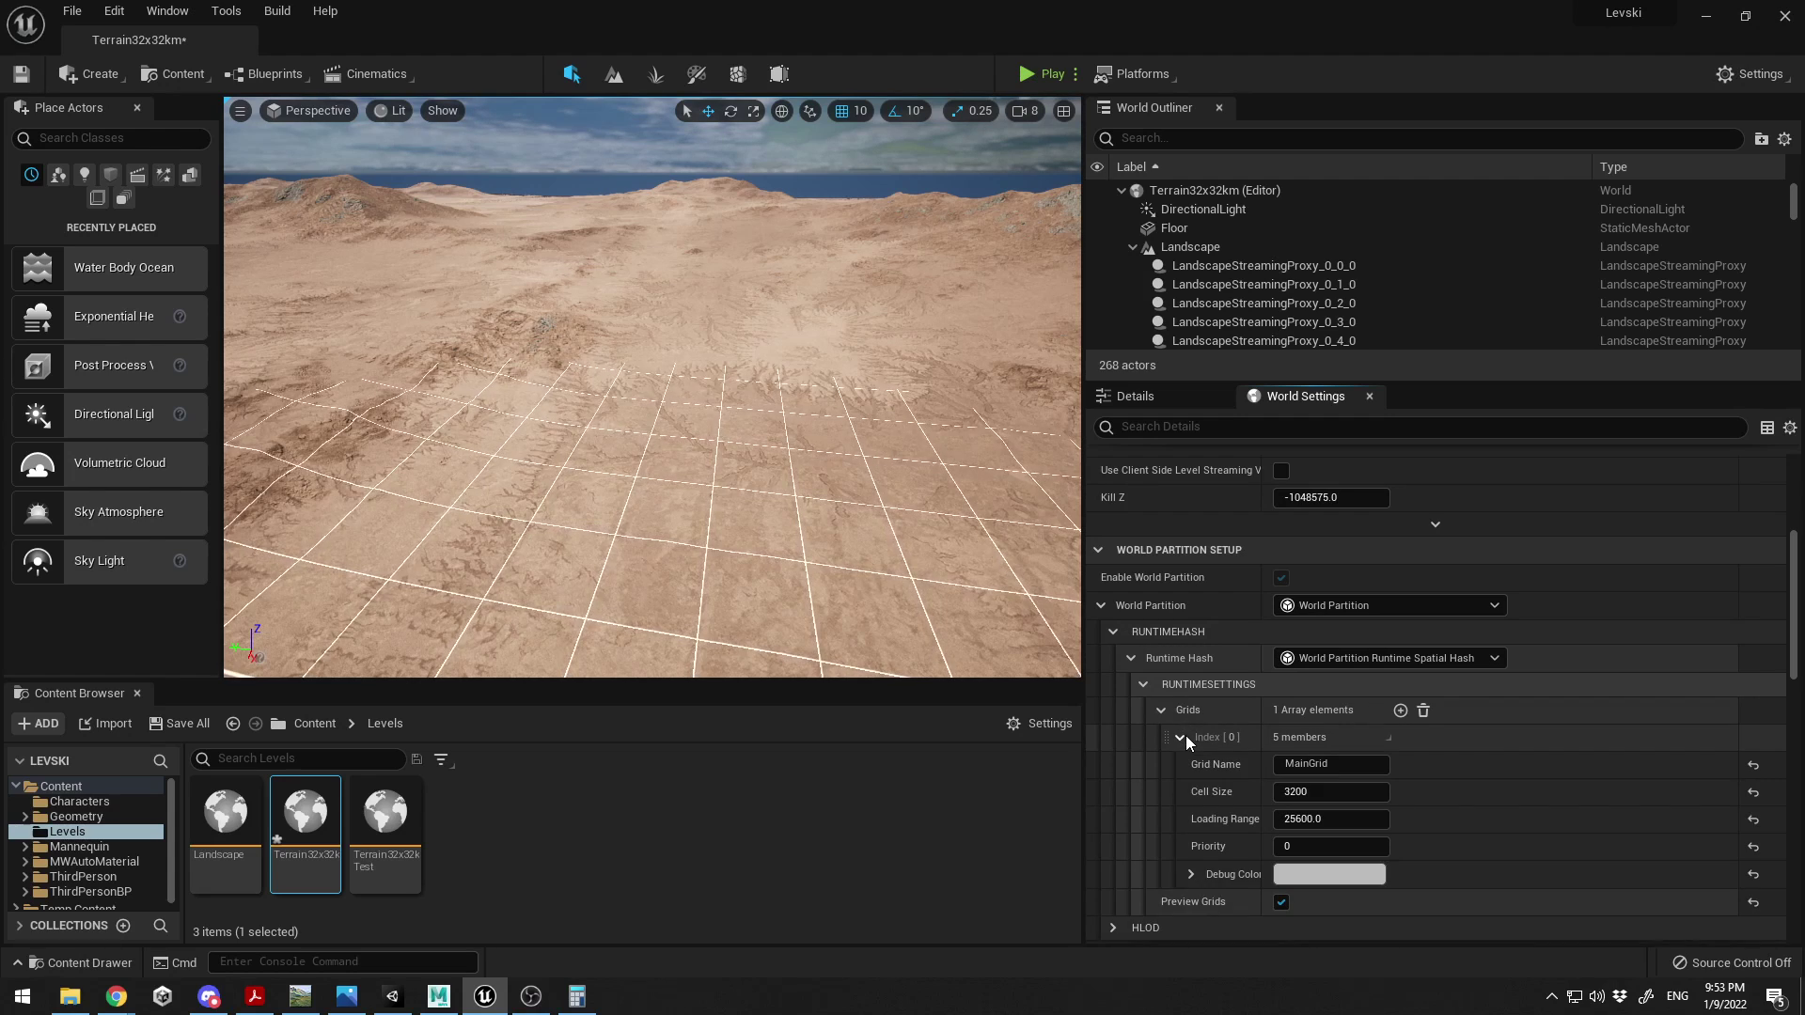
scroll(1303, 782, "down", 1)
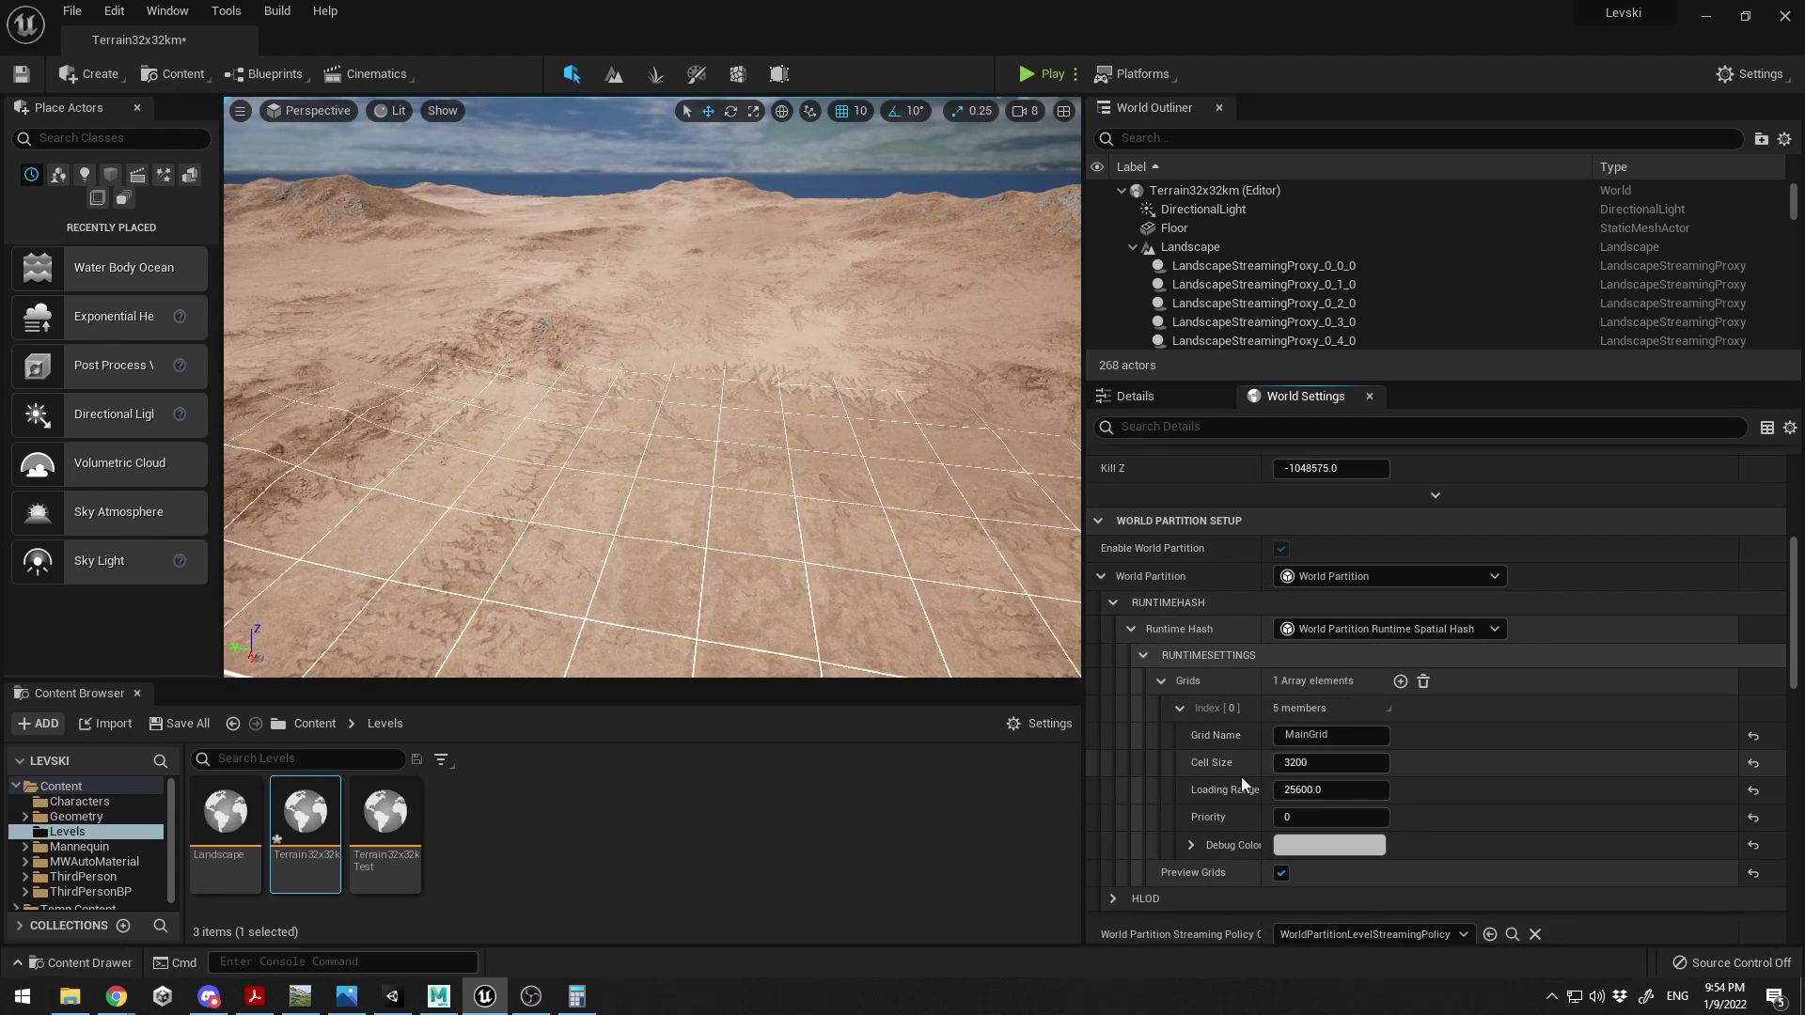
- Try smaller and larger Loading Range and Cell Size values on MainGrid to compare how the preview grid responds
left_click_drag(1284, 792, 1250, 792)
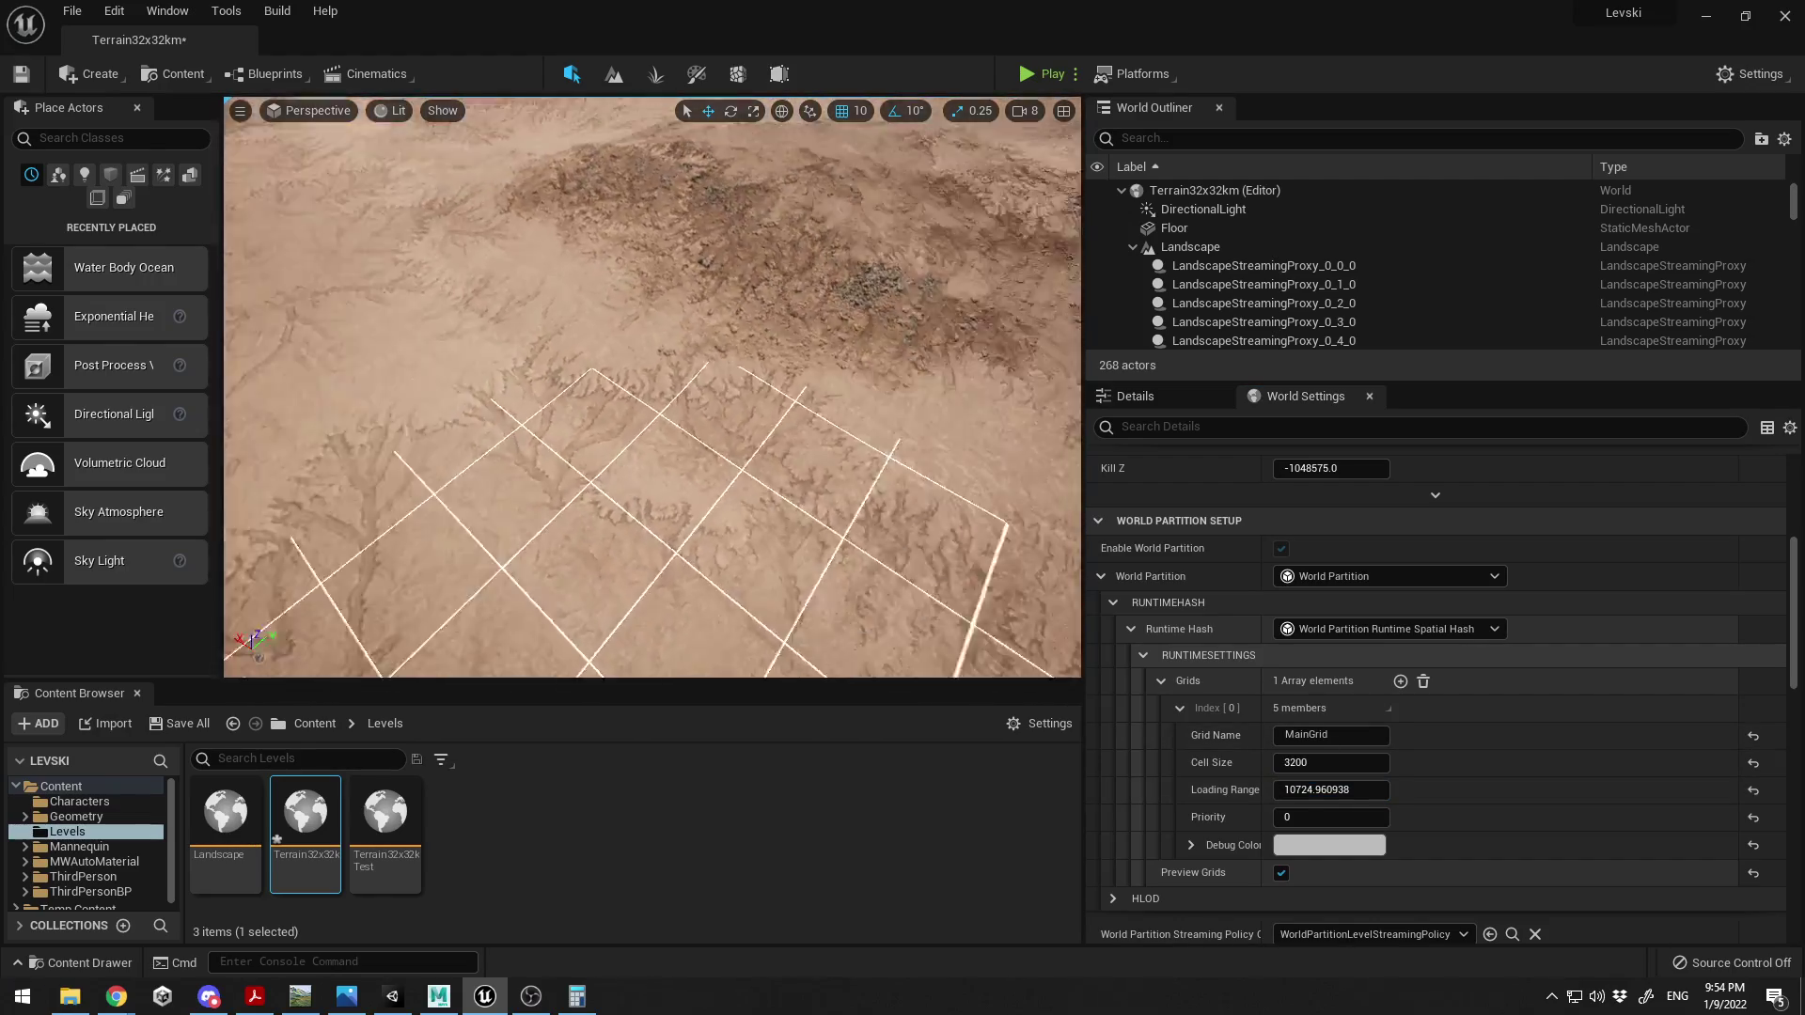
mouse_move(653, 388)
right_mouse_down()
mouse_move(675, 406)
mouse_move(658, 411)
right_mouse_up()
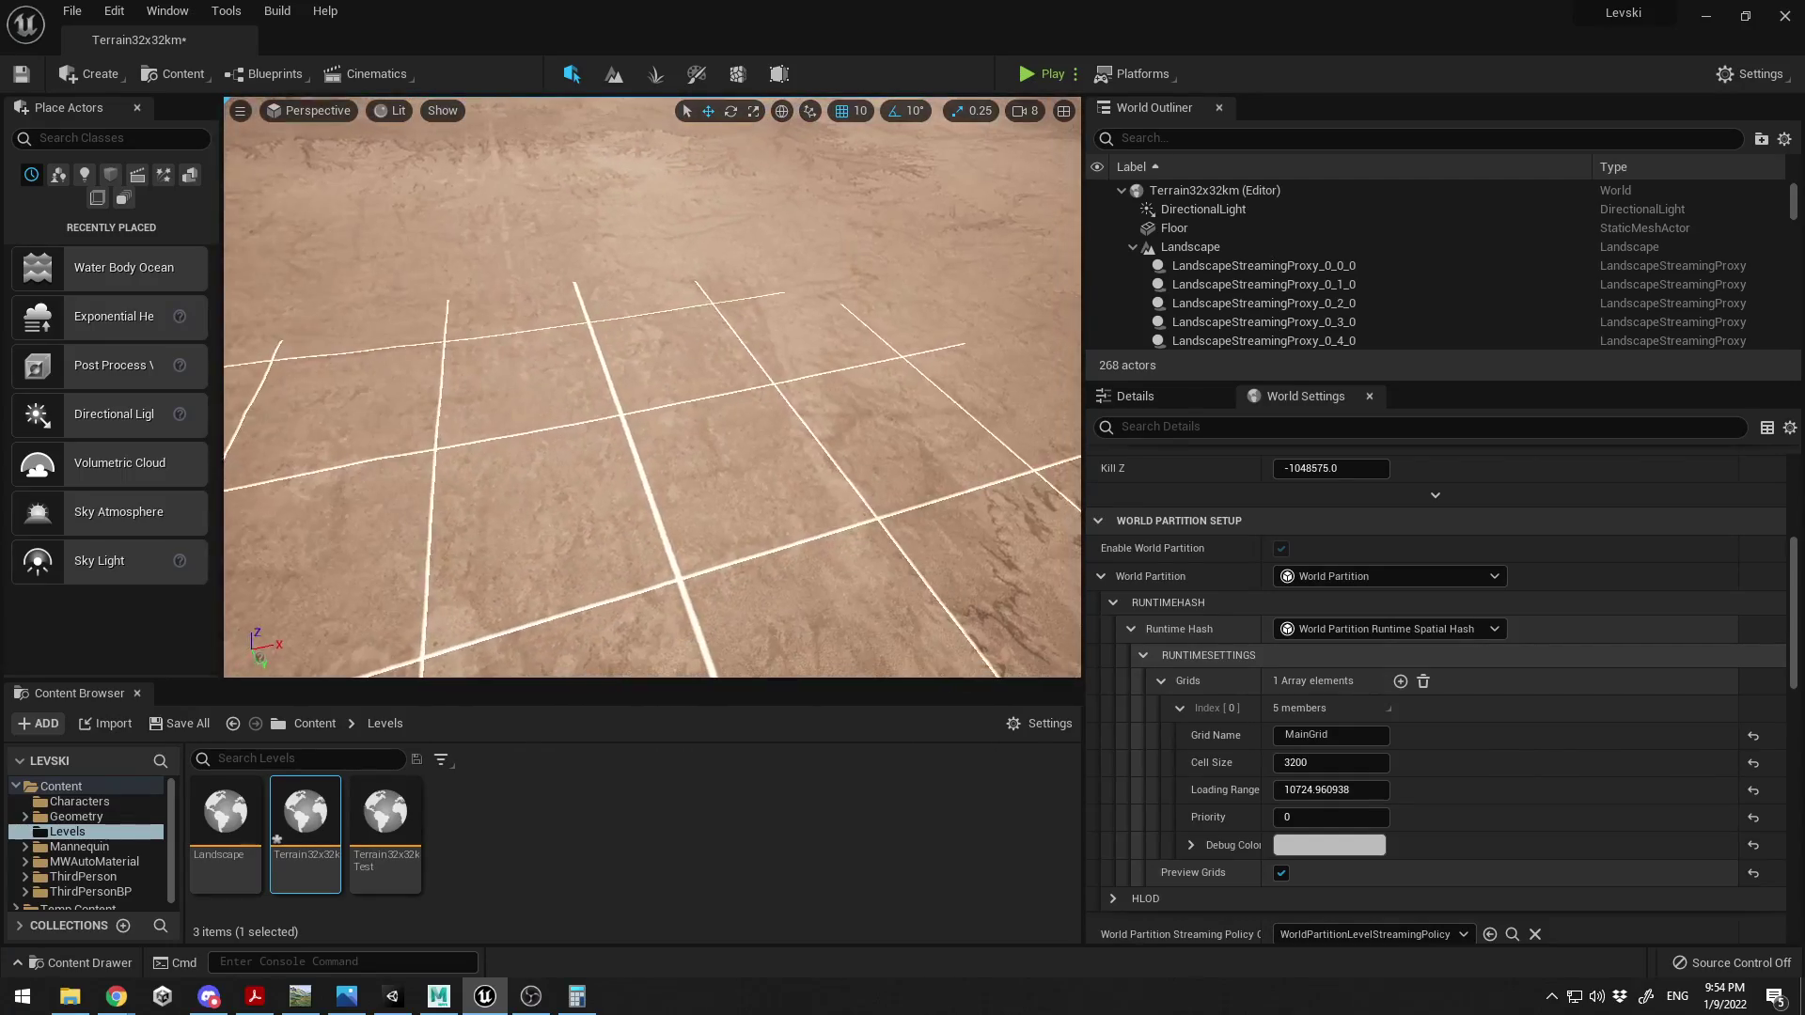
left_click_drag(1330, 762, 1273, 762)
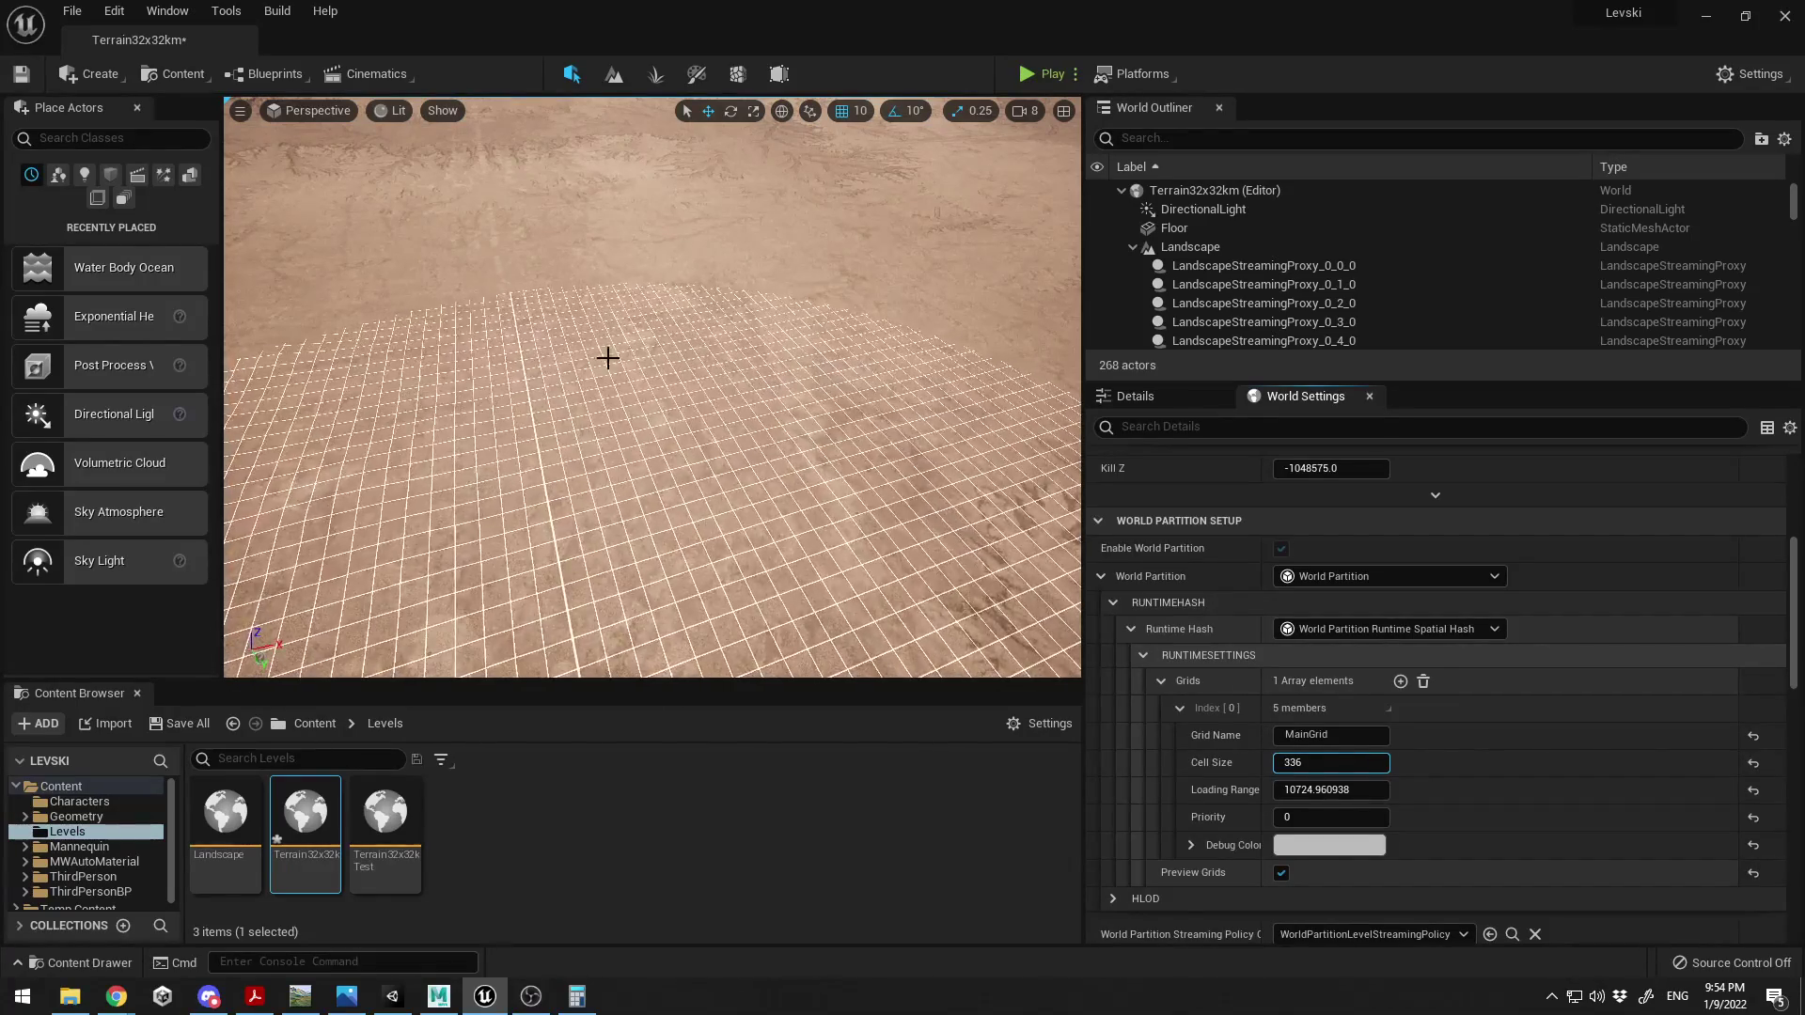
left_click_drag(1296, 755, 1354, 763)
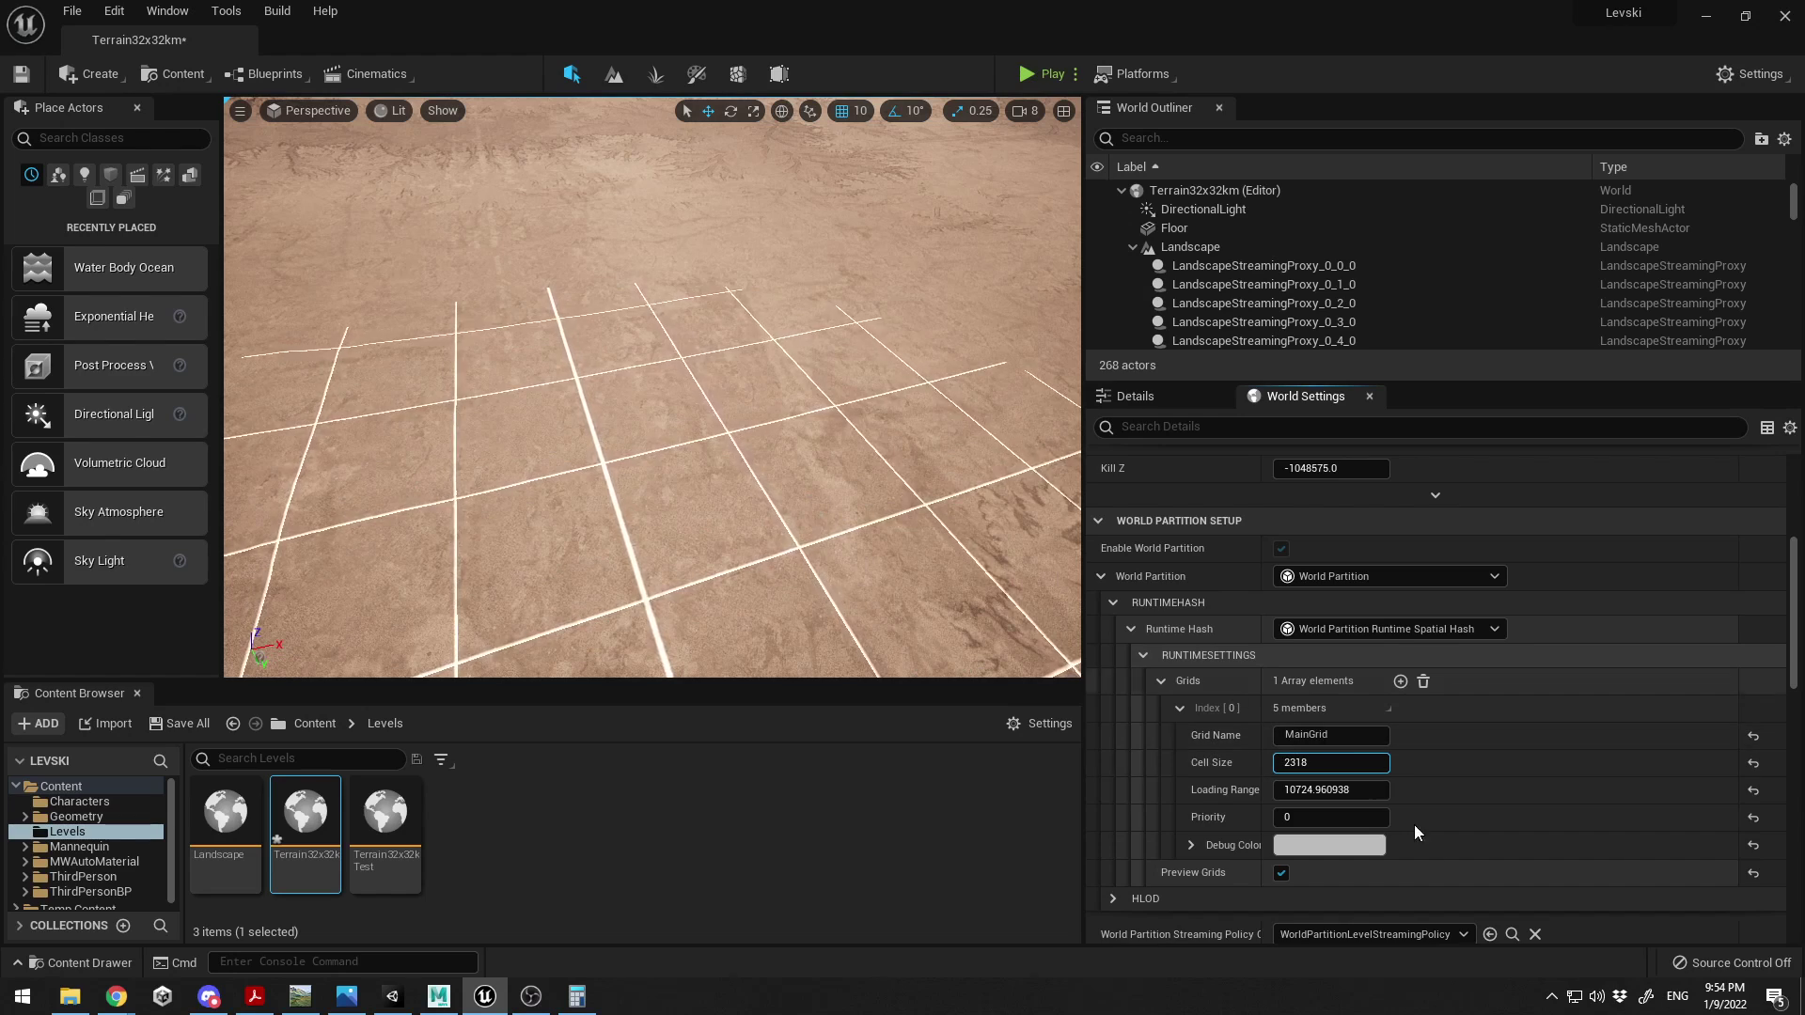
left_click_drag(1335, 790, 1377, 789)
- Set MainGrid's Cell Size to 2000 and try a Loading Range of 10000
left_click(1330, 762)
type("2000")
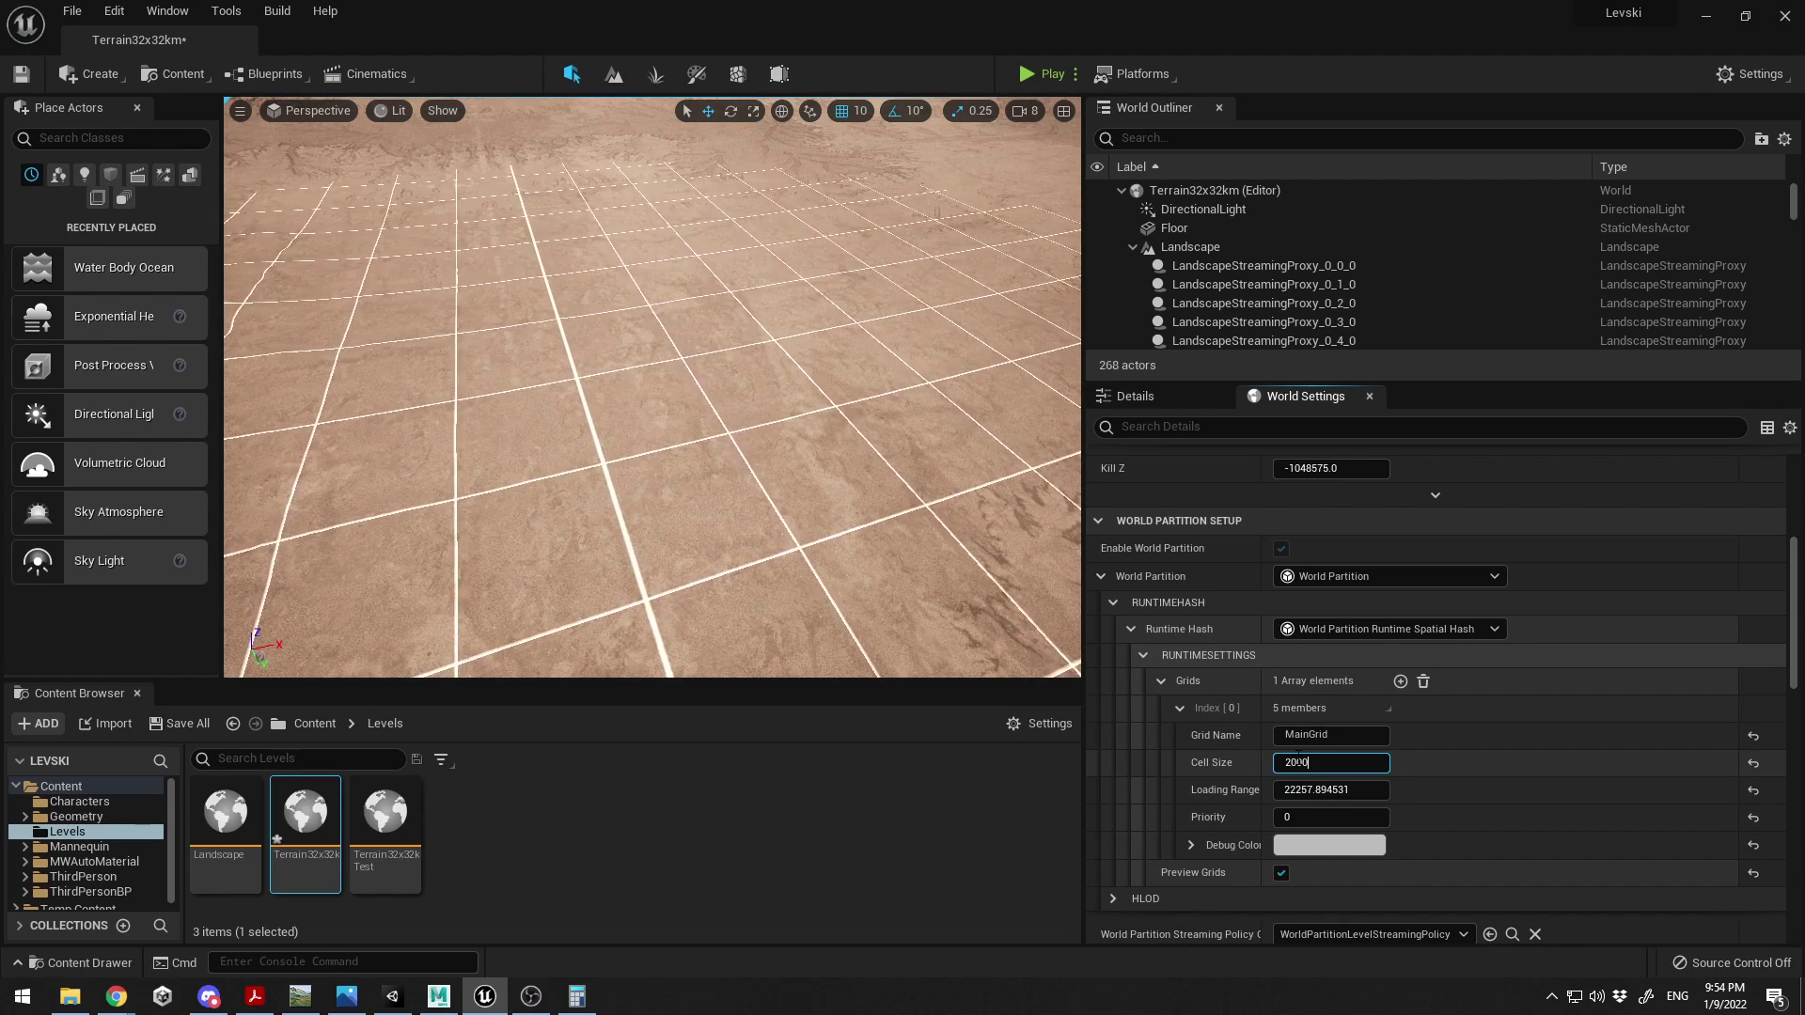
key("Return")
left_click(1325, 790)
type("1")
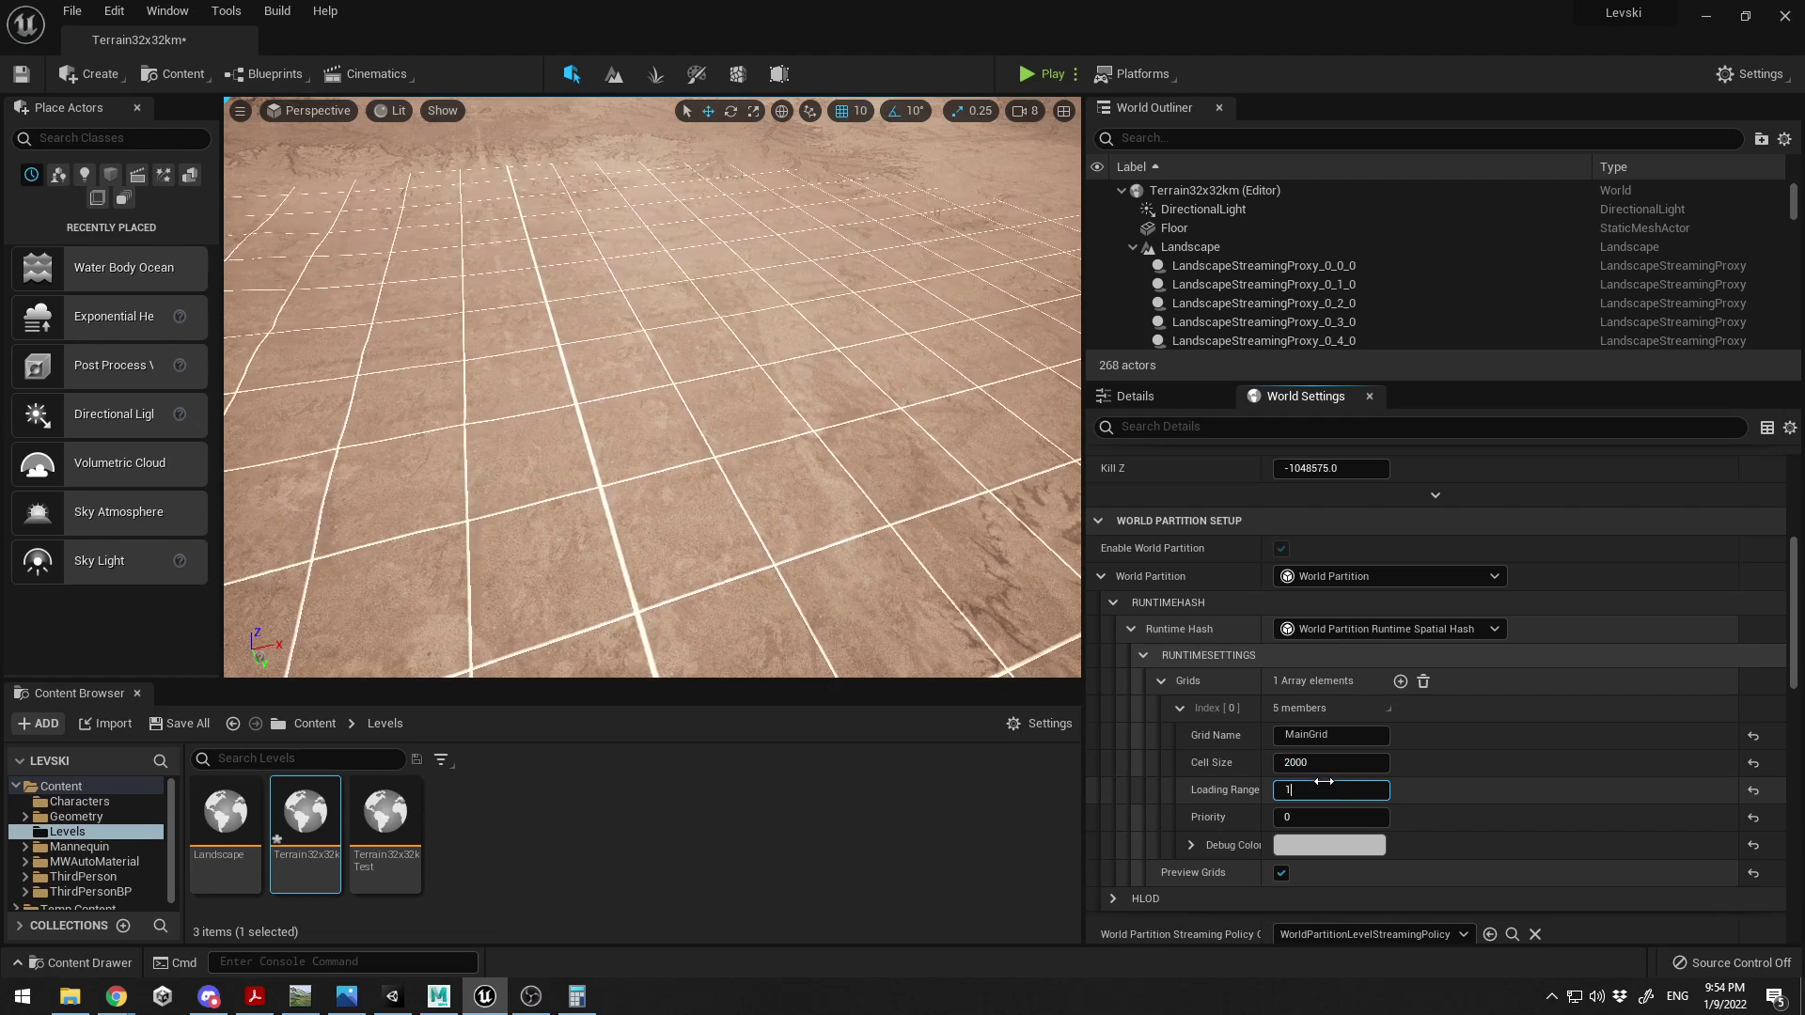
type("0000")
key("Return")
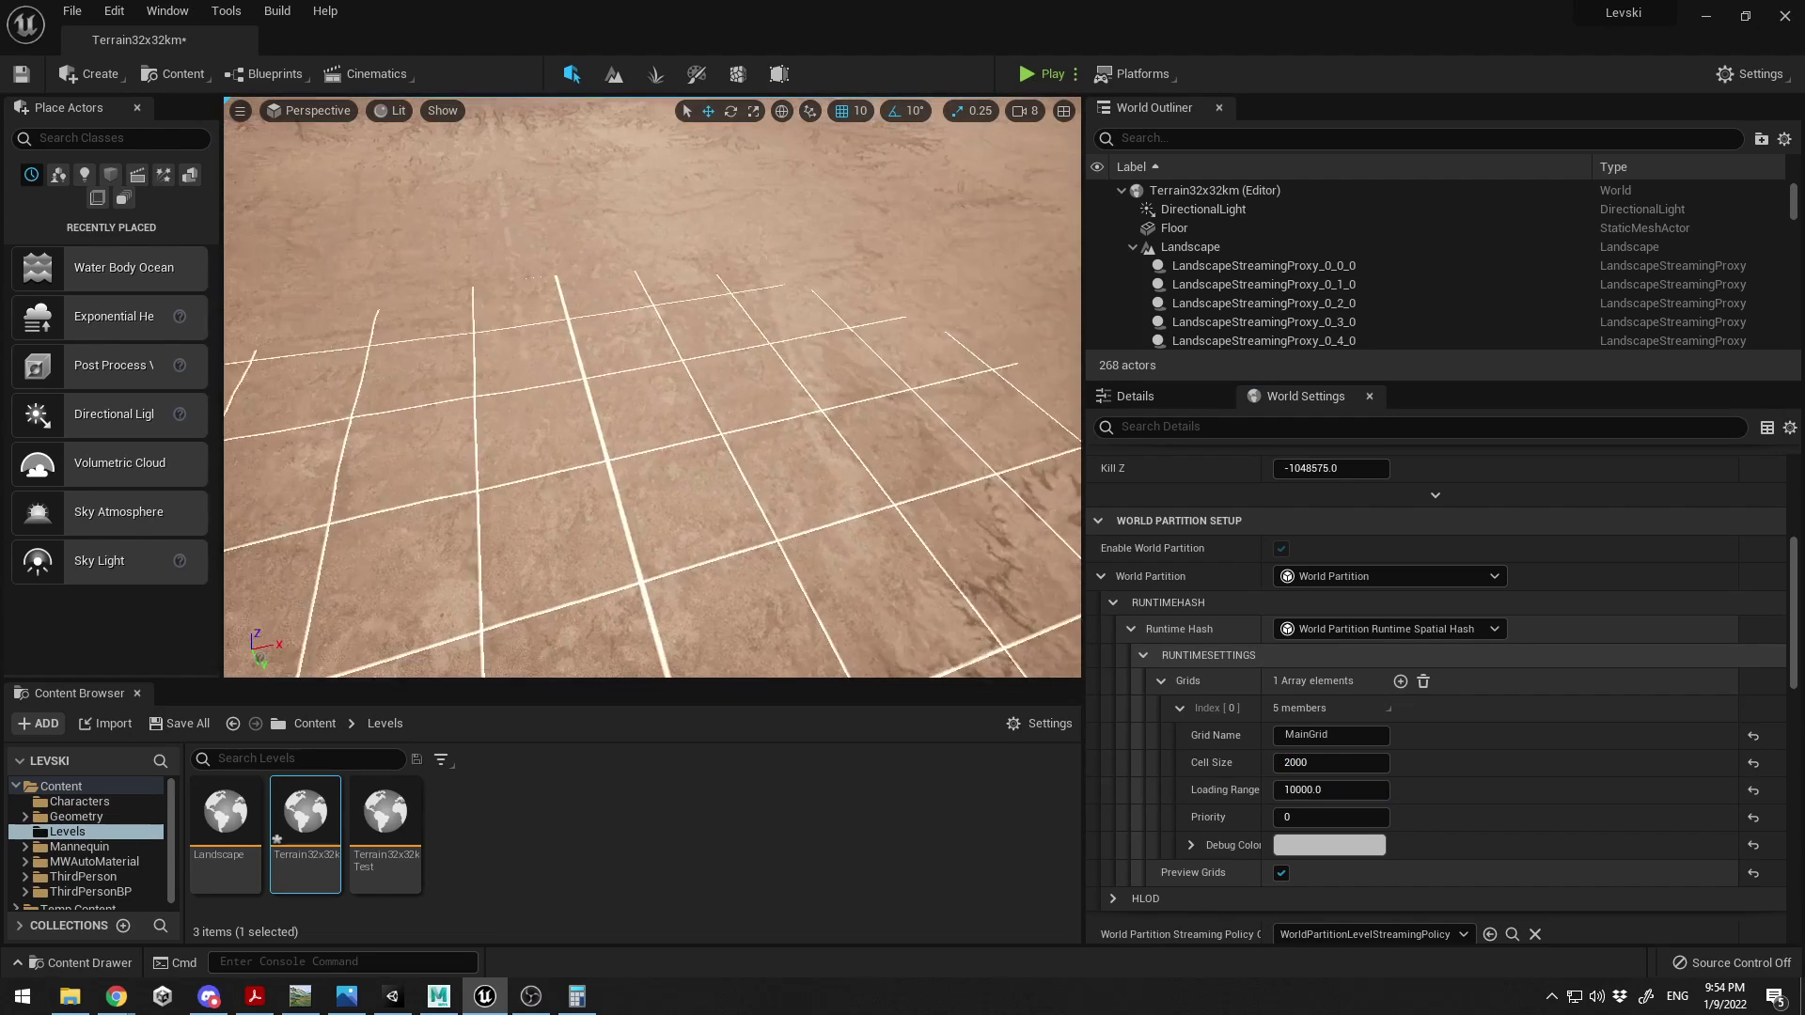
- Set MainGrid's Loading Range to 20000
left_click(1363, 789)
type("200")
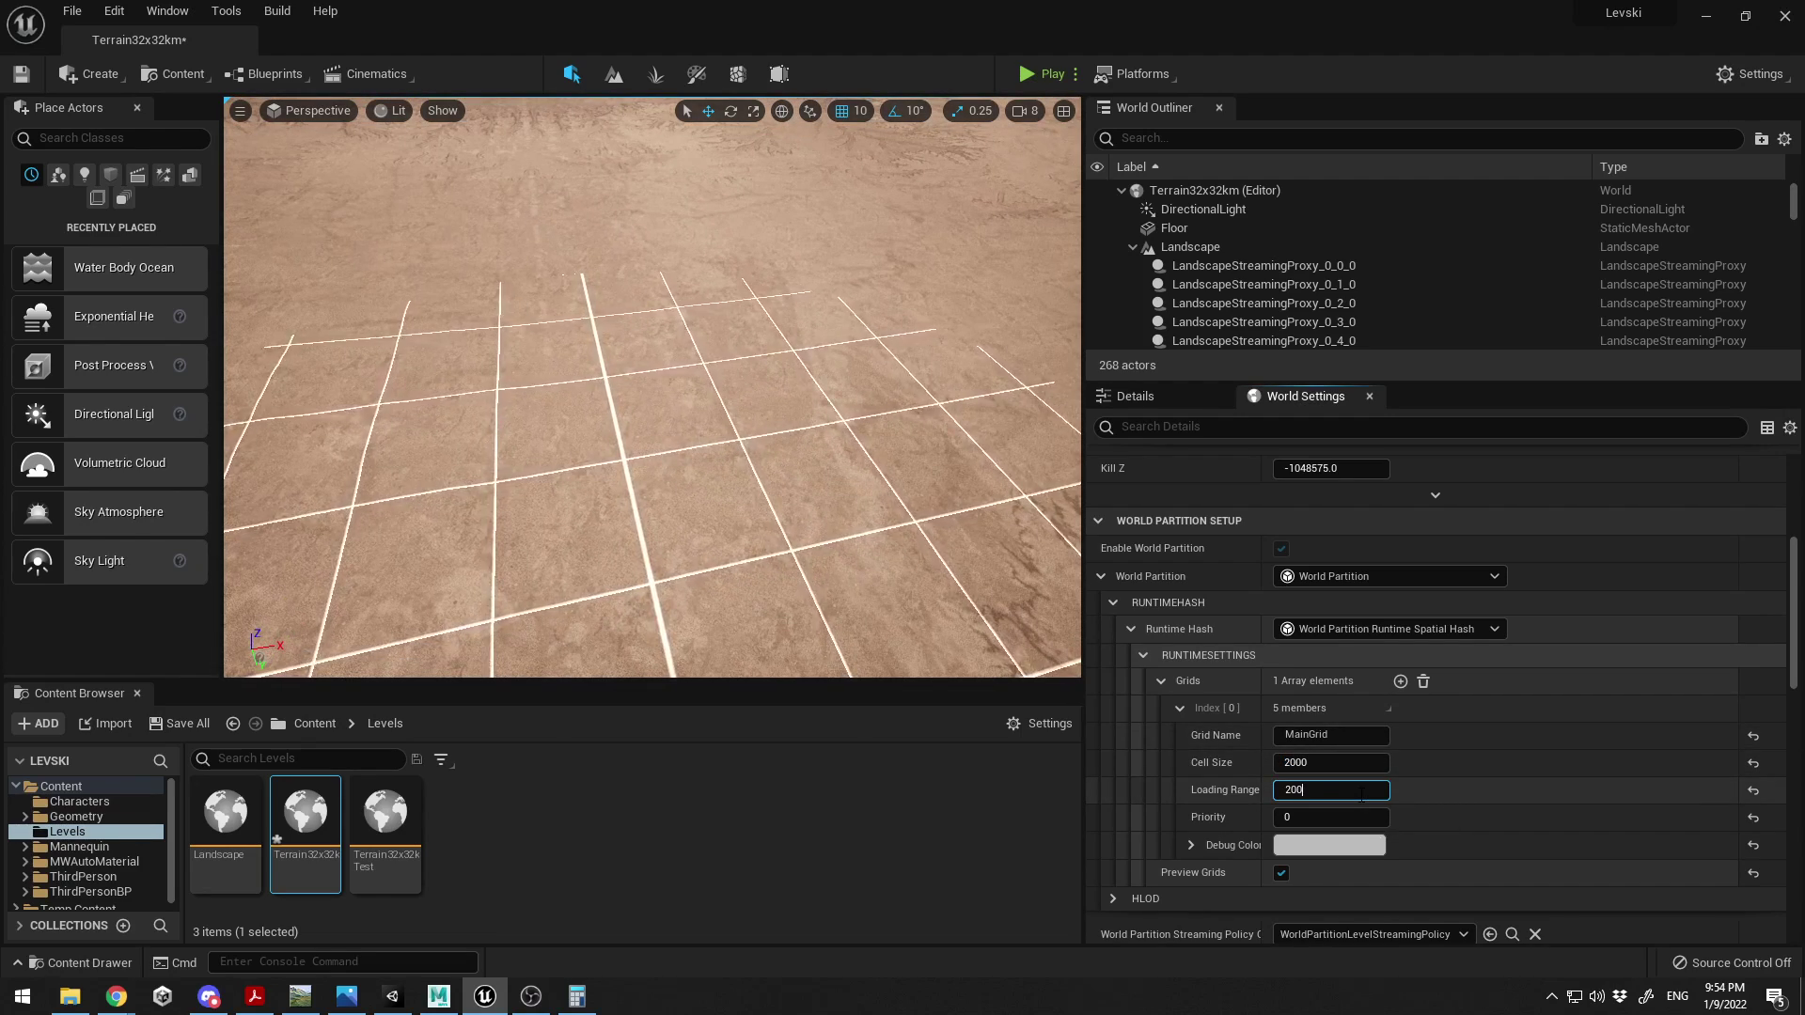
type("00")
key("Return")
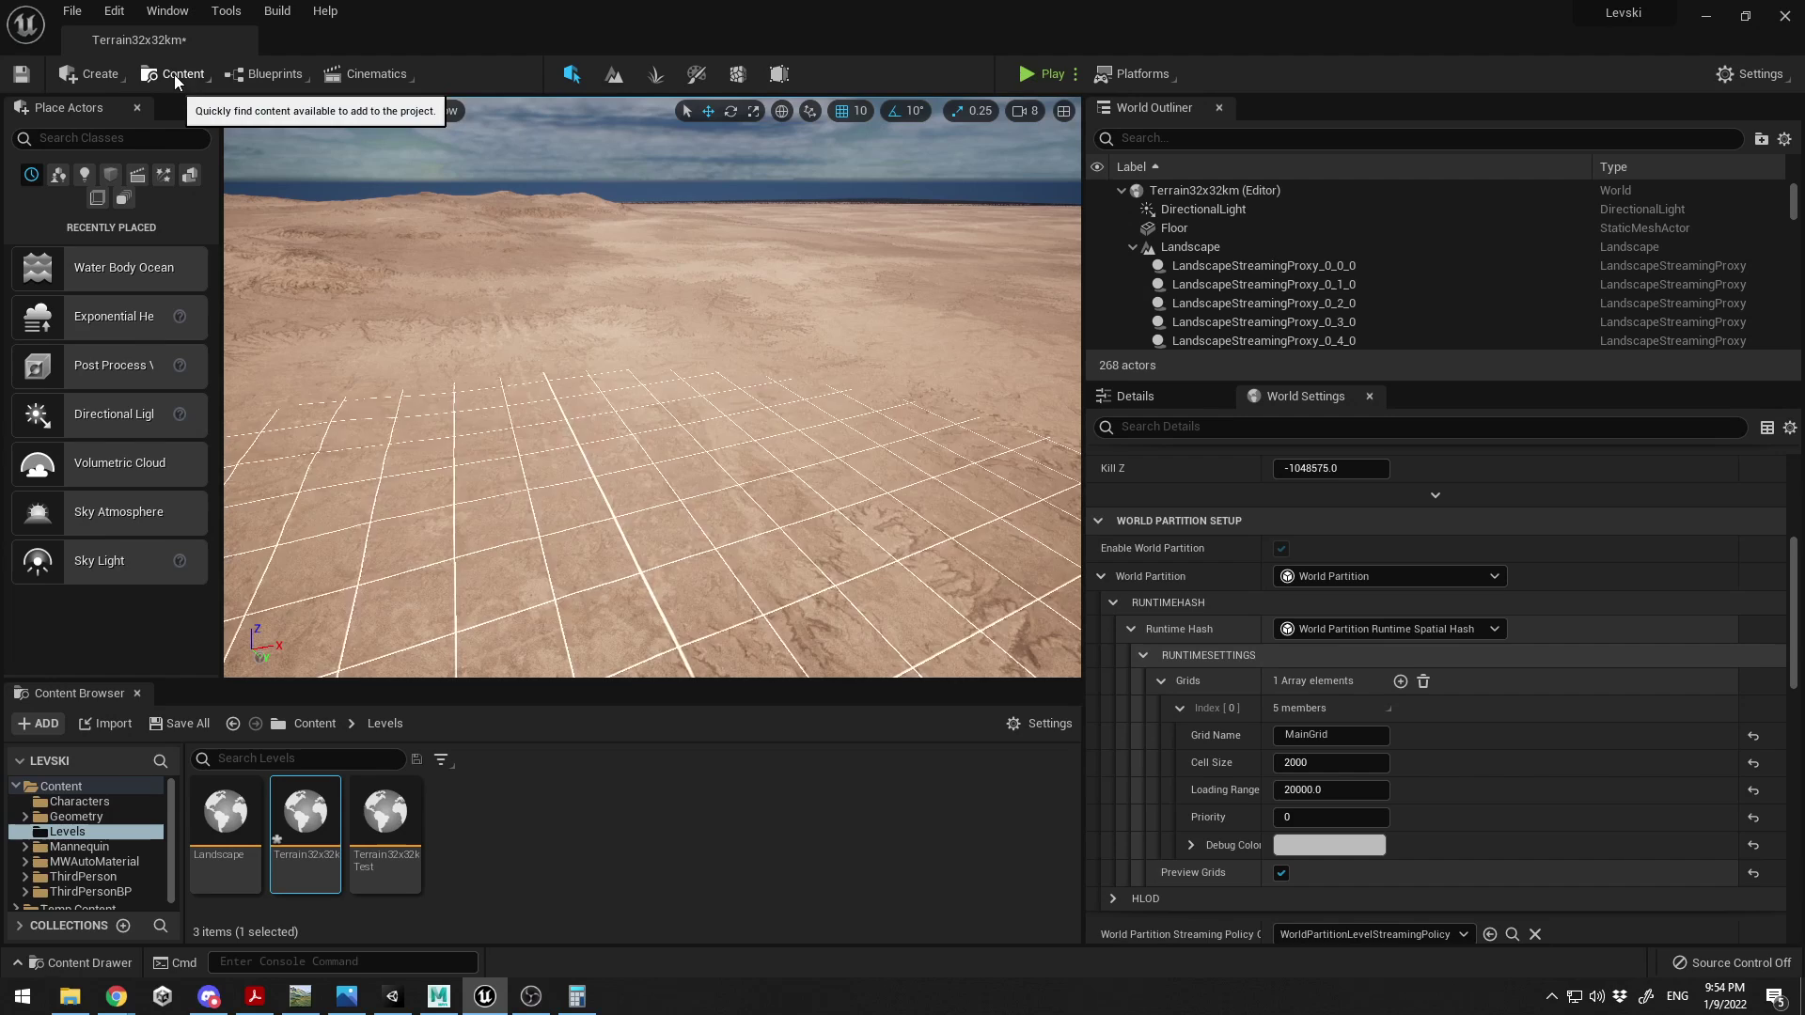
- Place a cube shape on the gridded terrain and raise it out of the ground
left_click(111, 175)
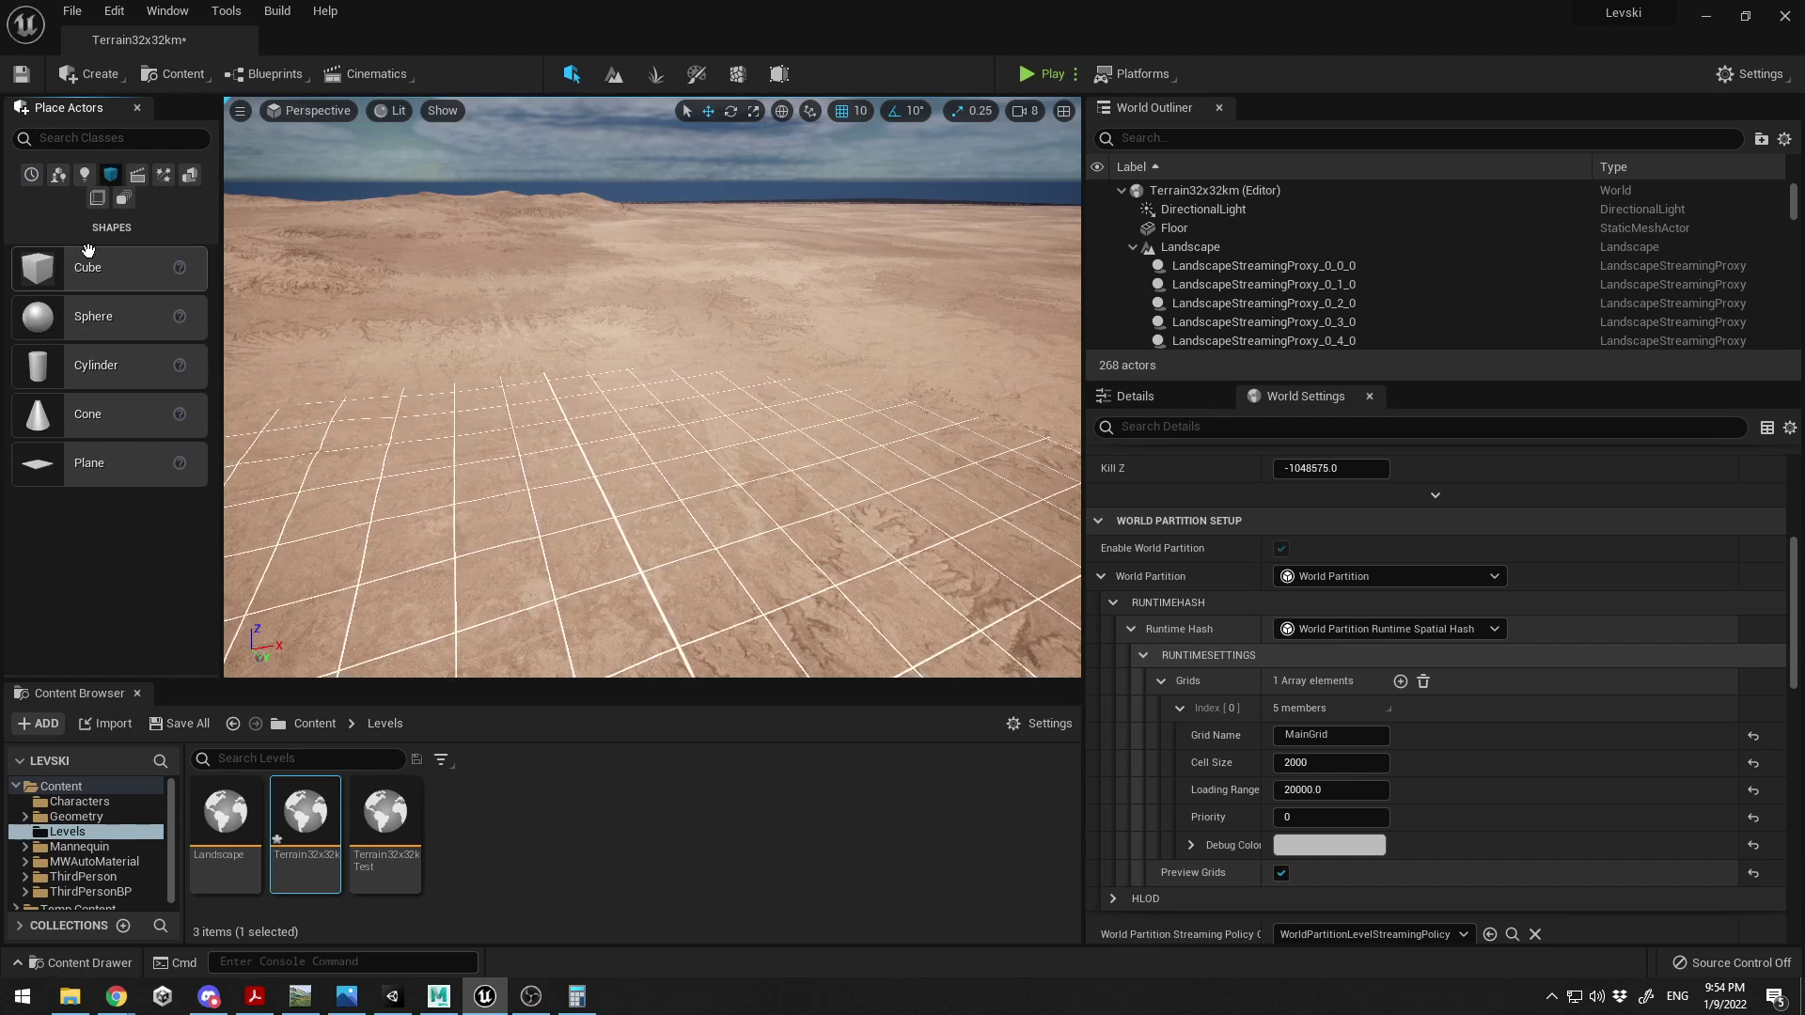
left_click_drag(714, 393, 712, 418)
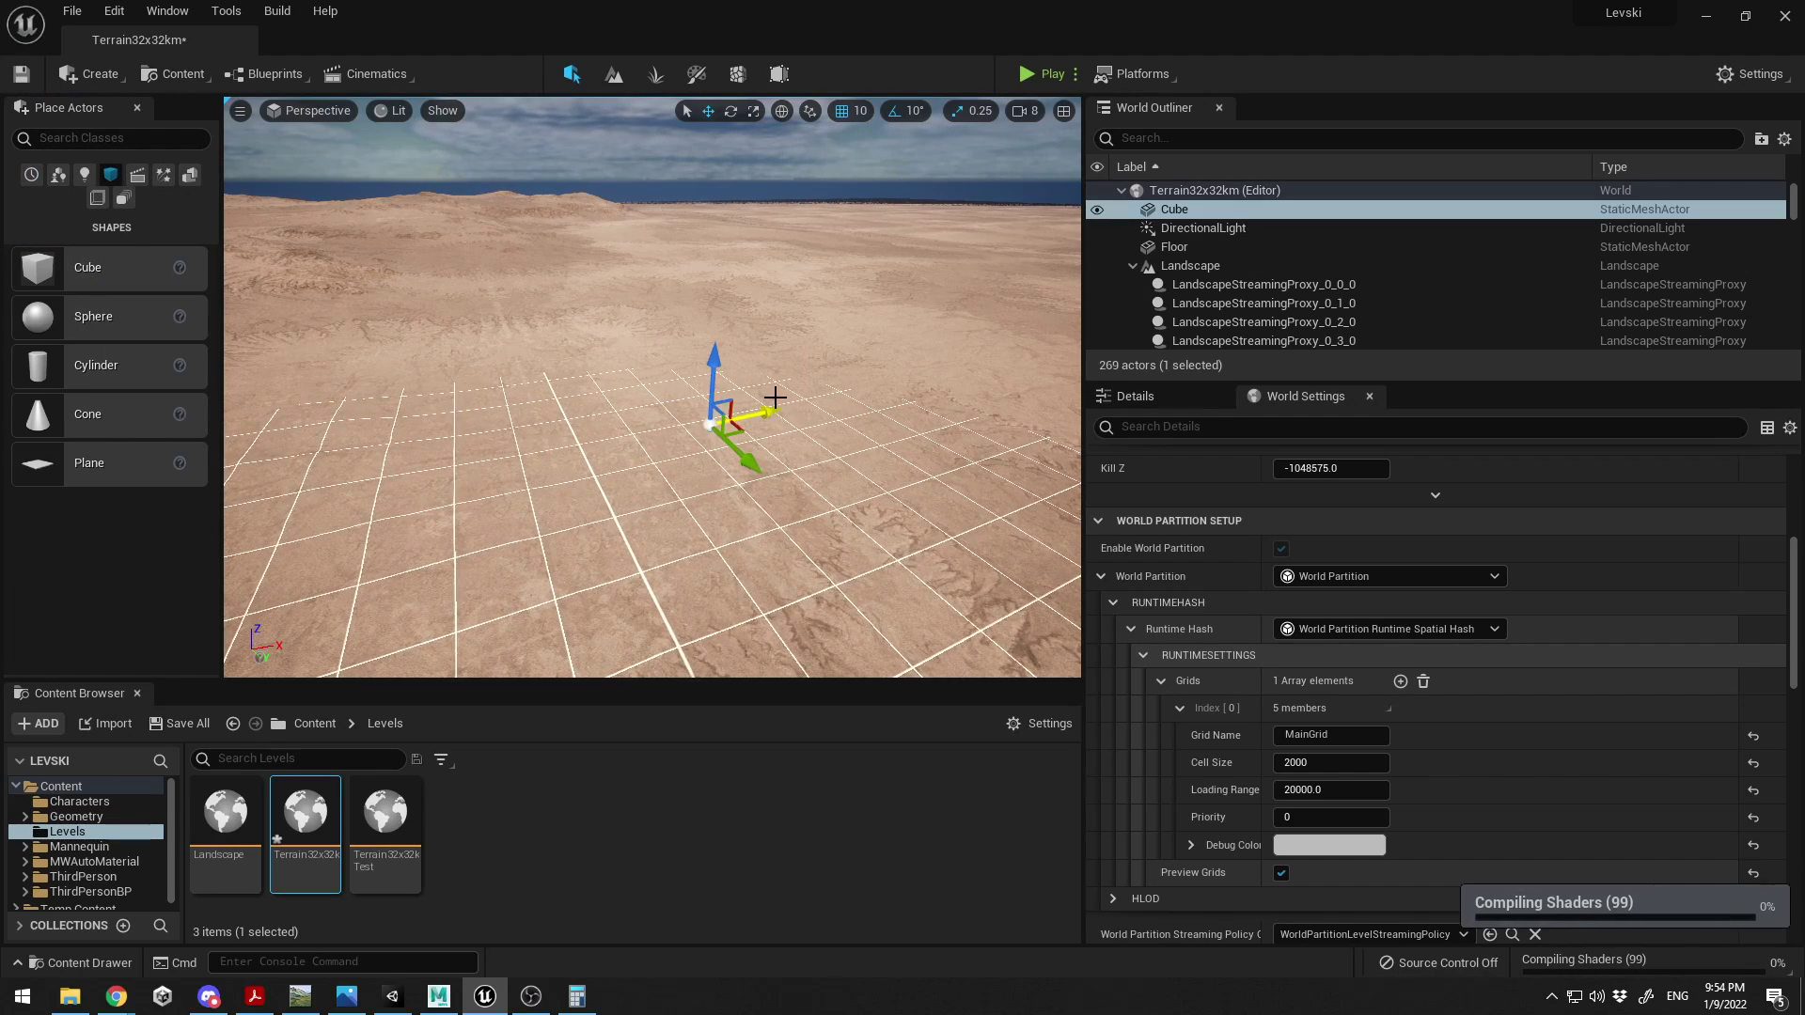
key("f")
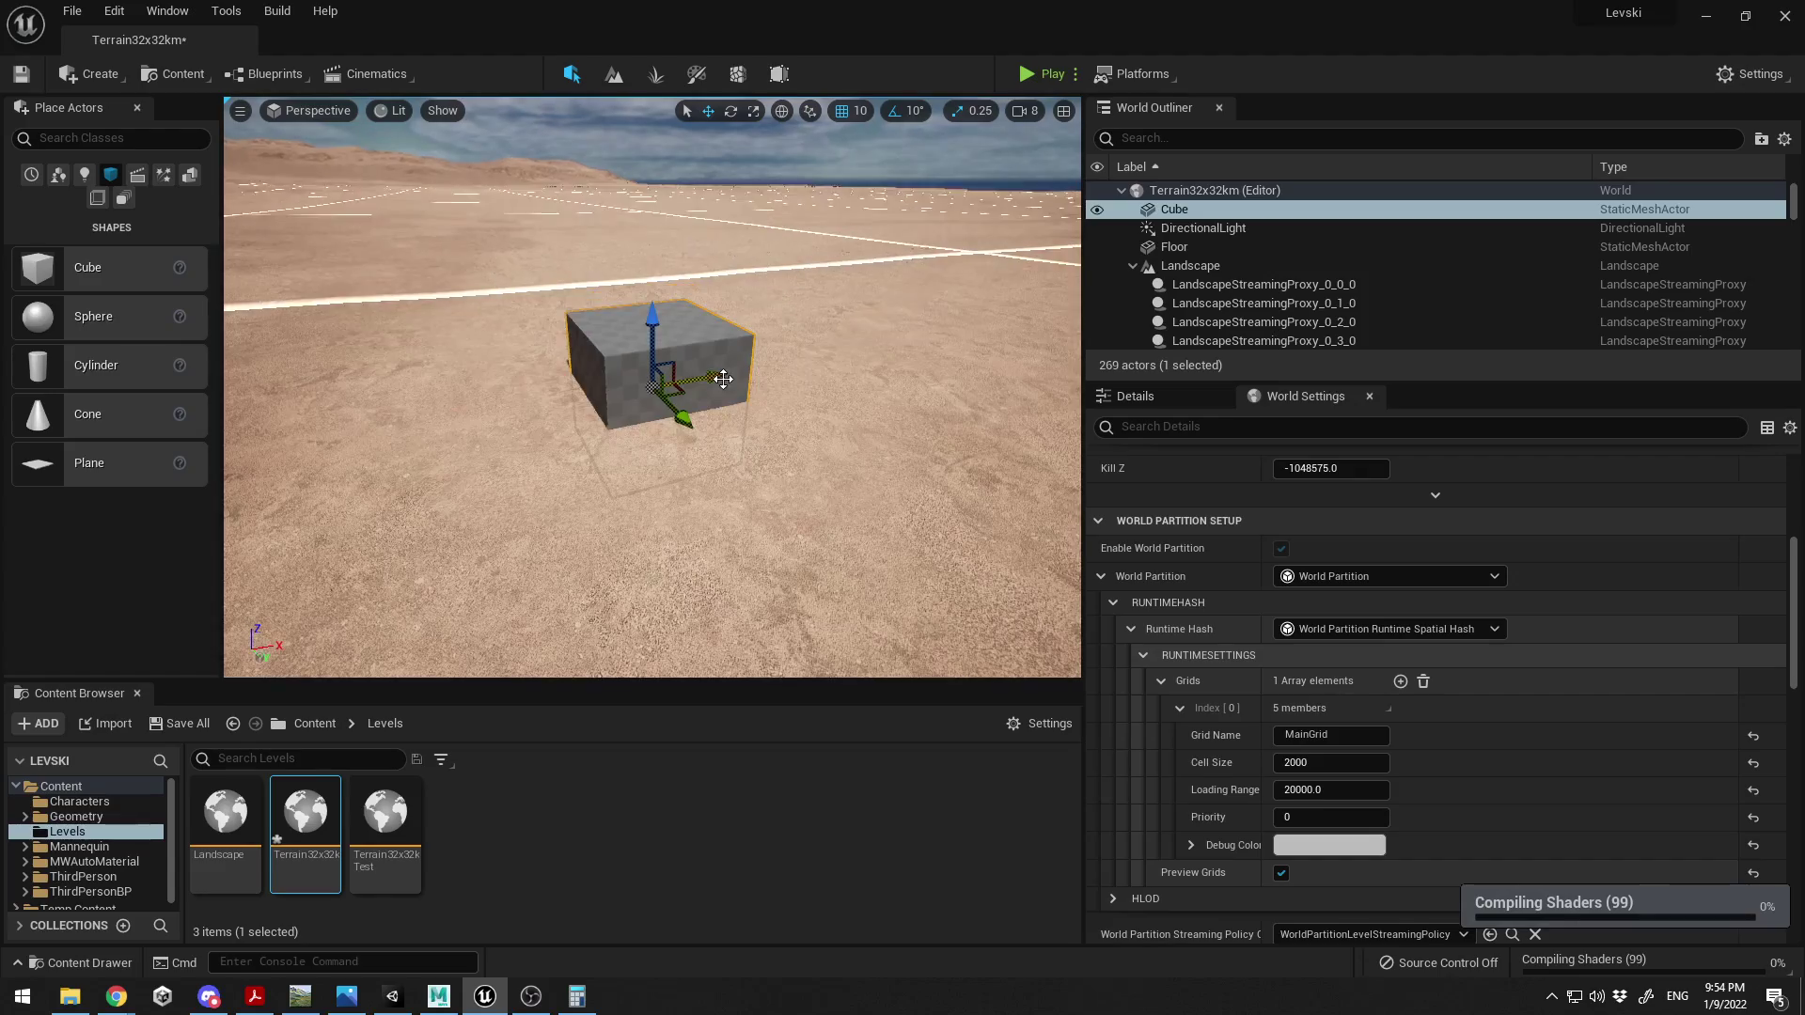
left_click_drag(654, 316, 654, 263)
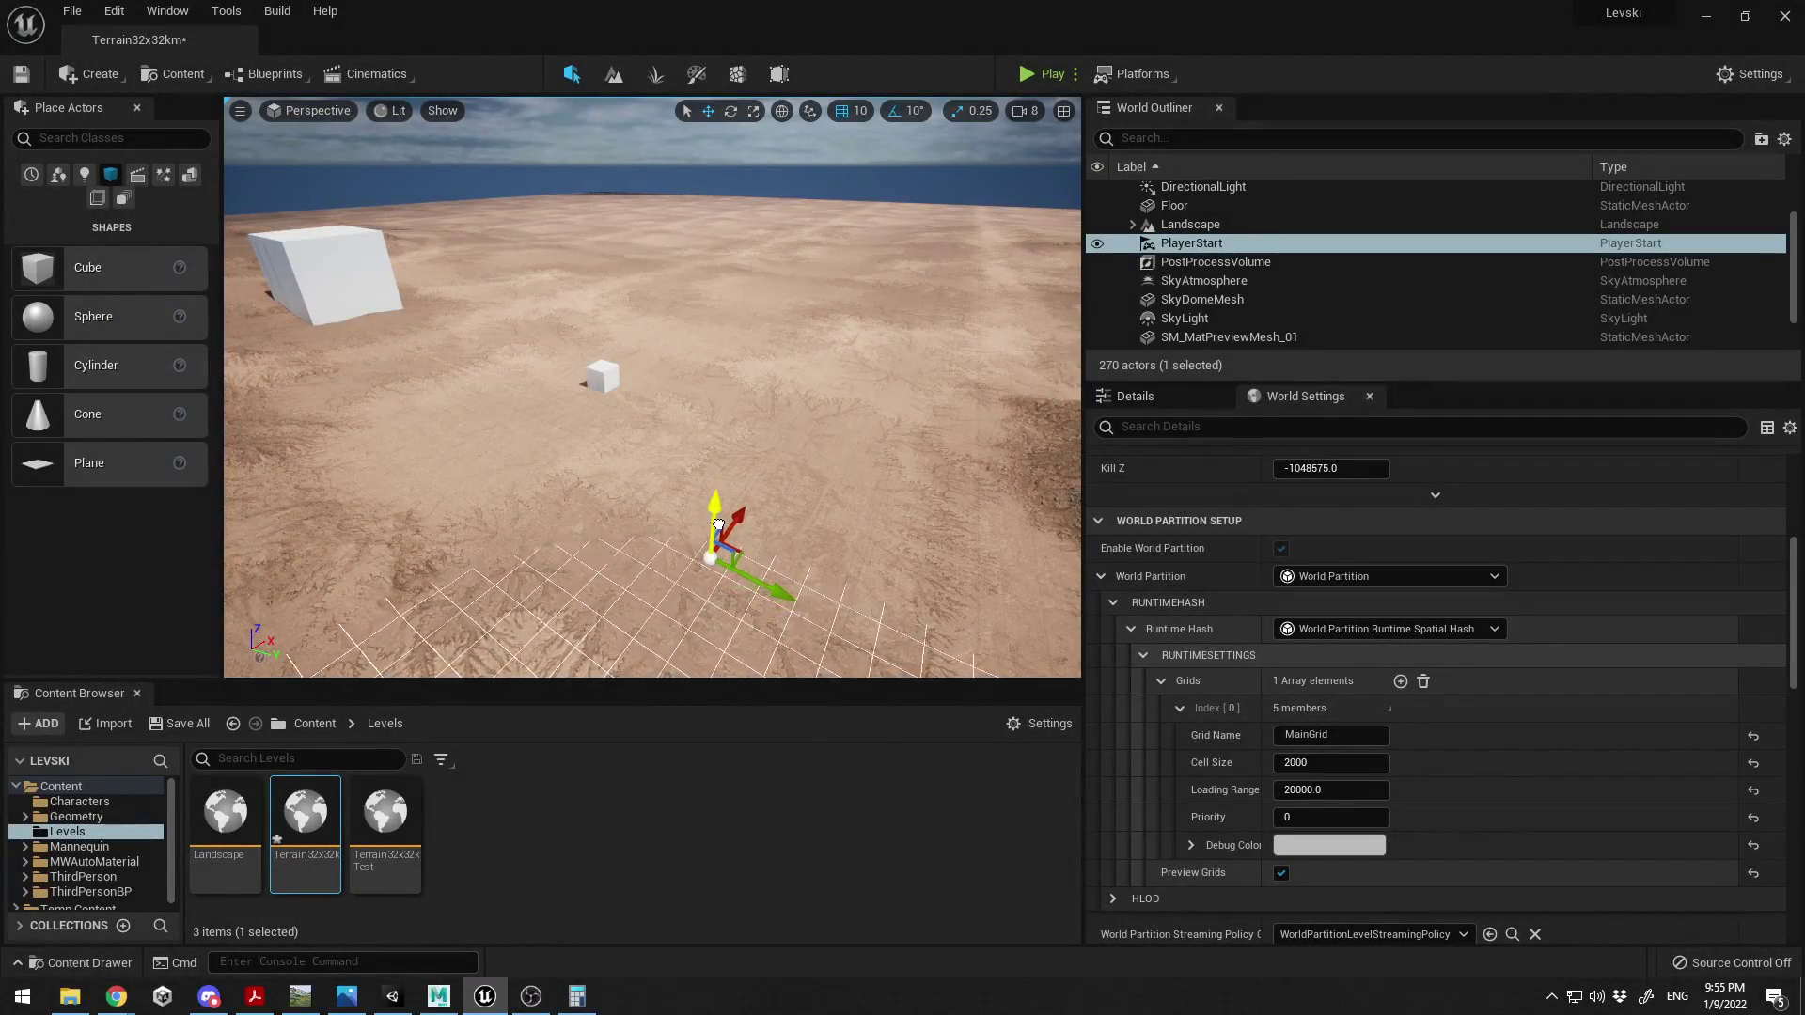
- Open the World Partition map, dock it beside the World Outliner, and make it taller
right_click_drag(718, 524, 781, 433)
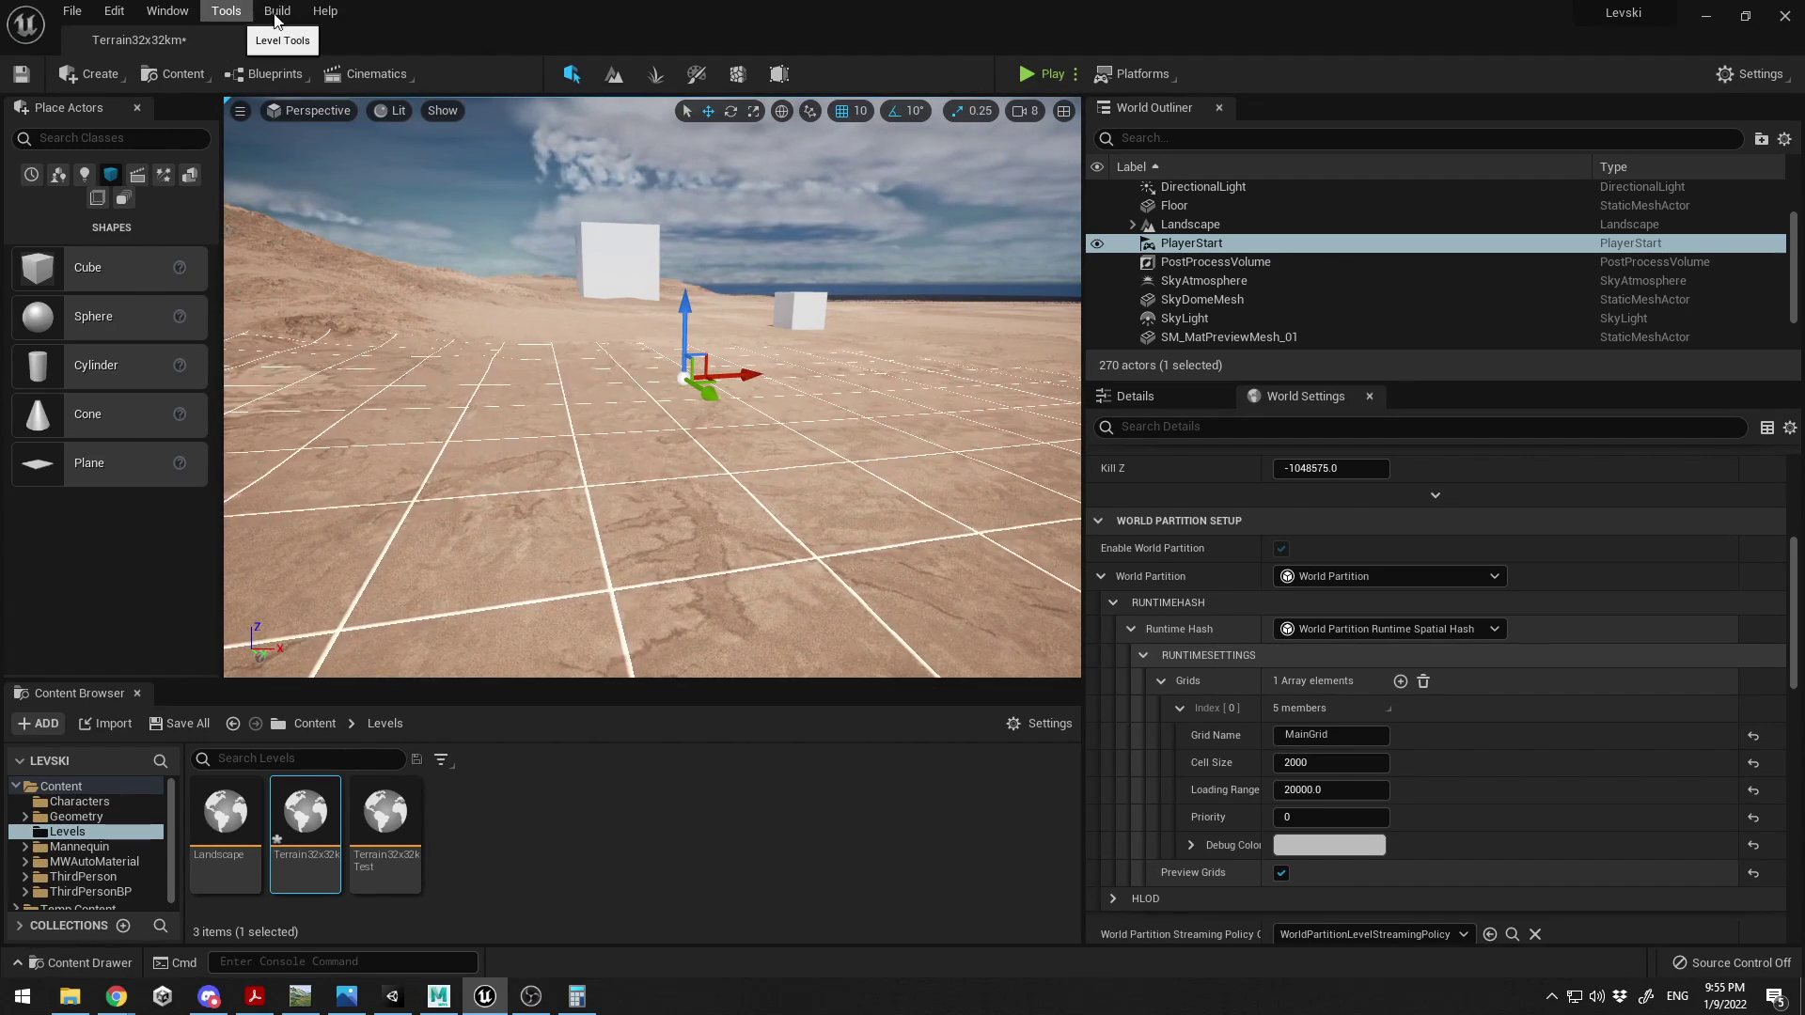
left_click(167, 10)
left_click(250, 312)
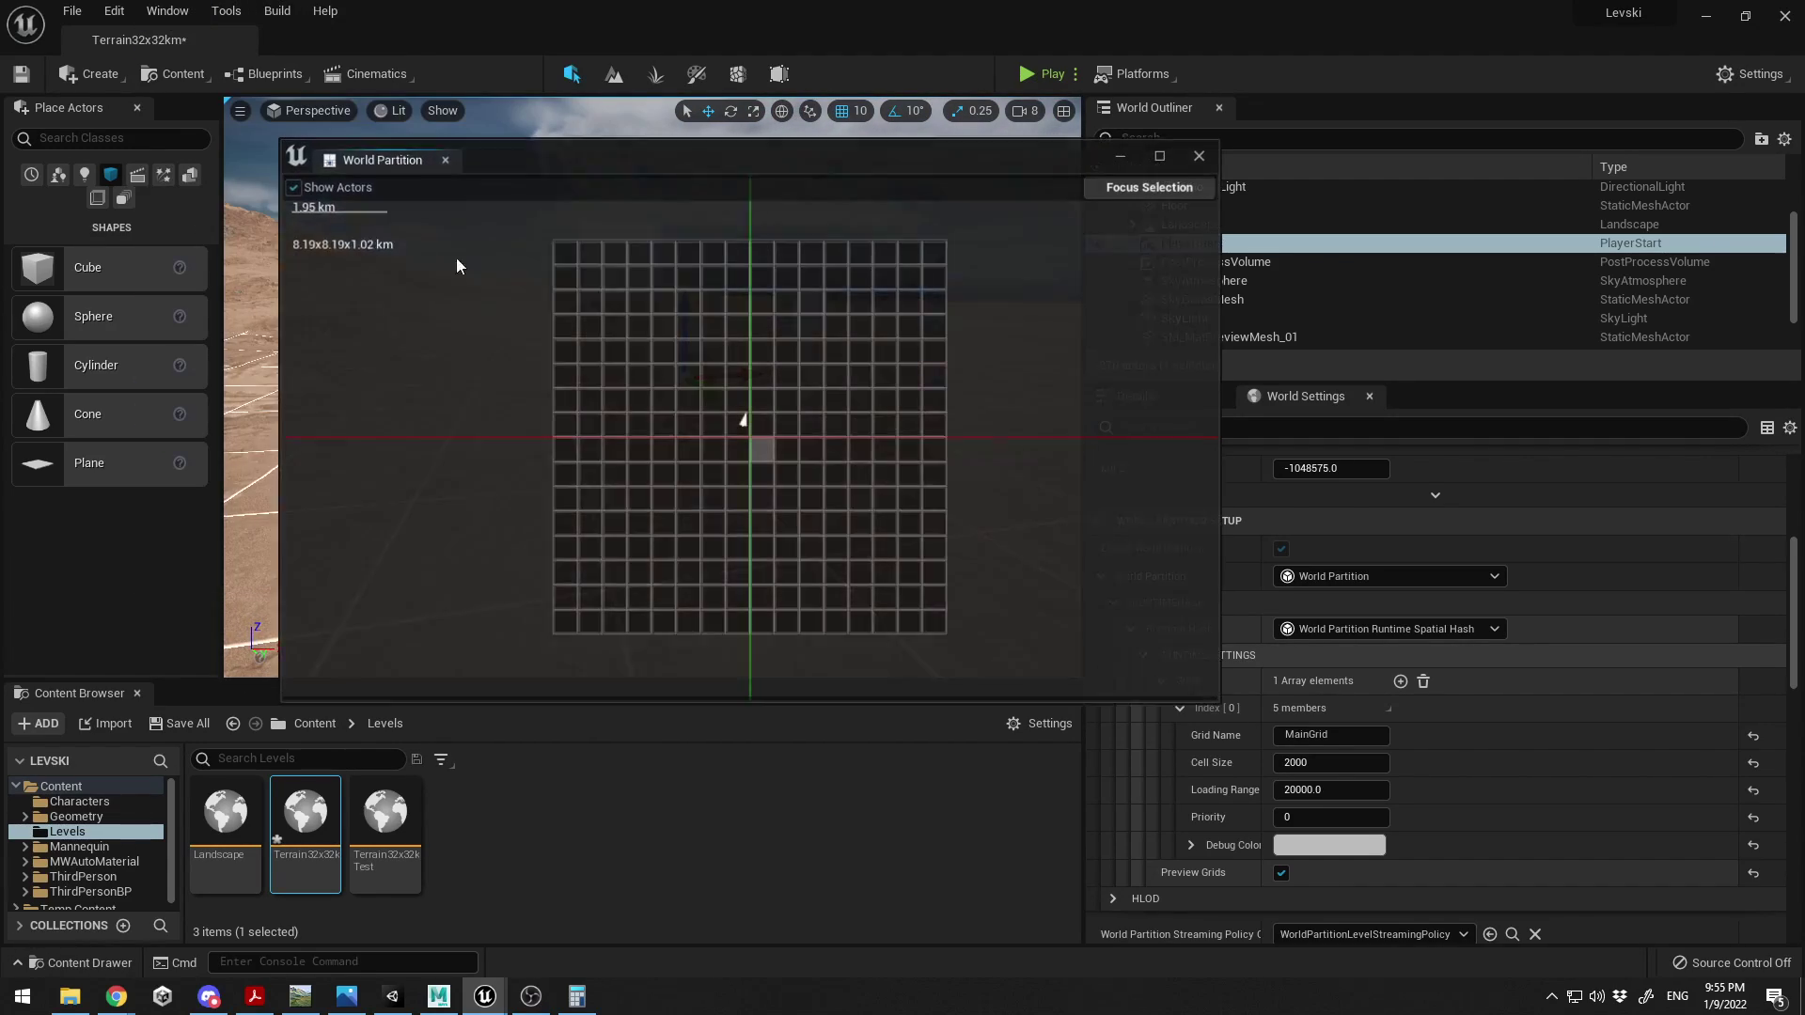
left_click_drag(346, 170, 1260, 111)
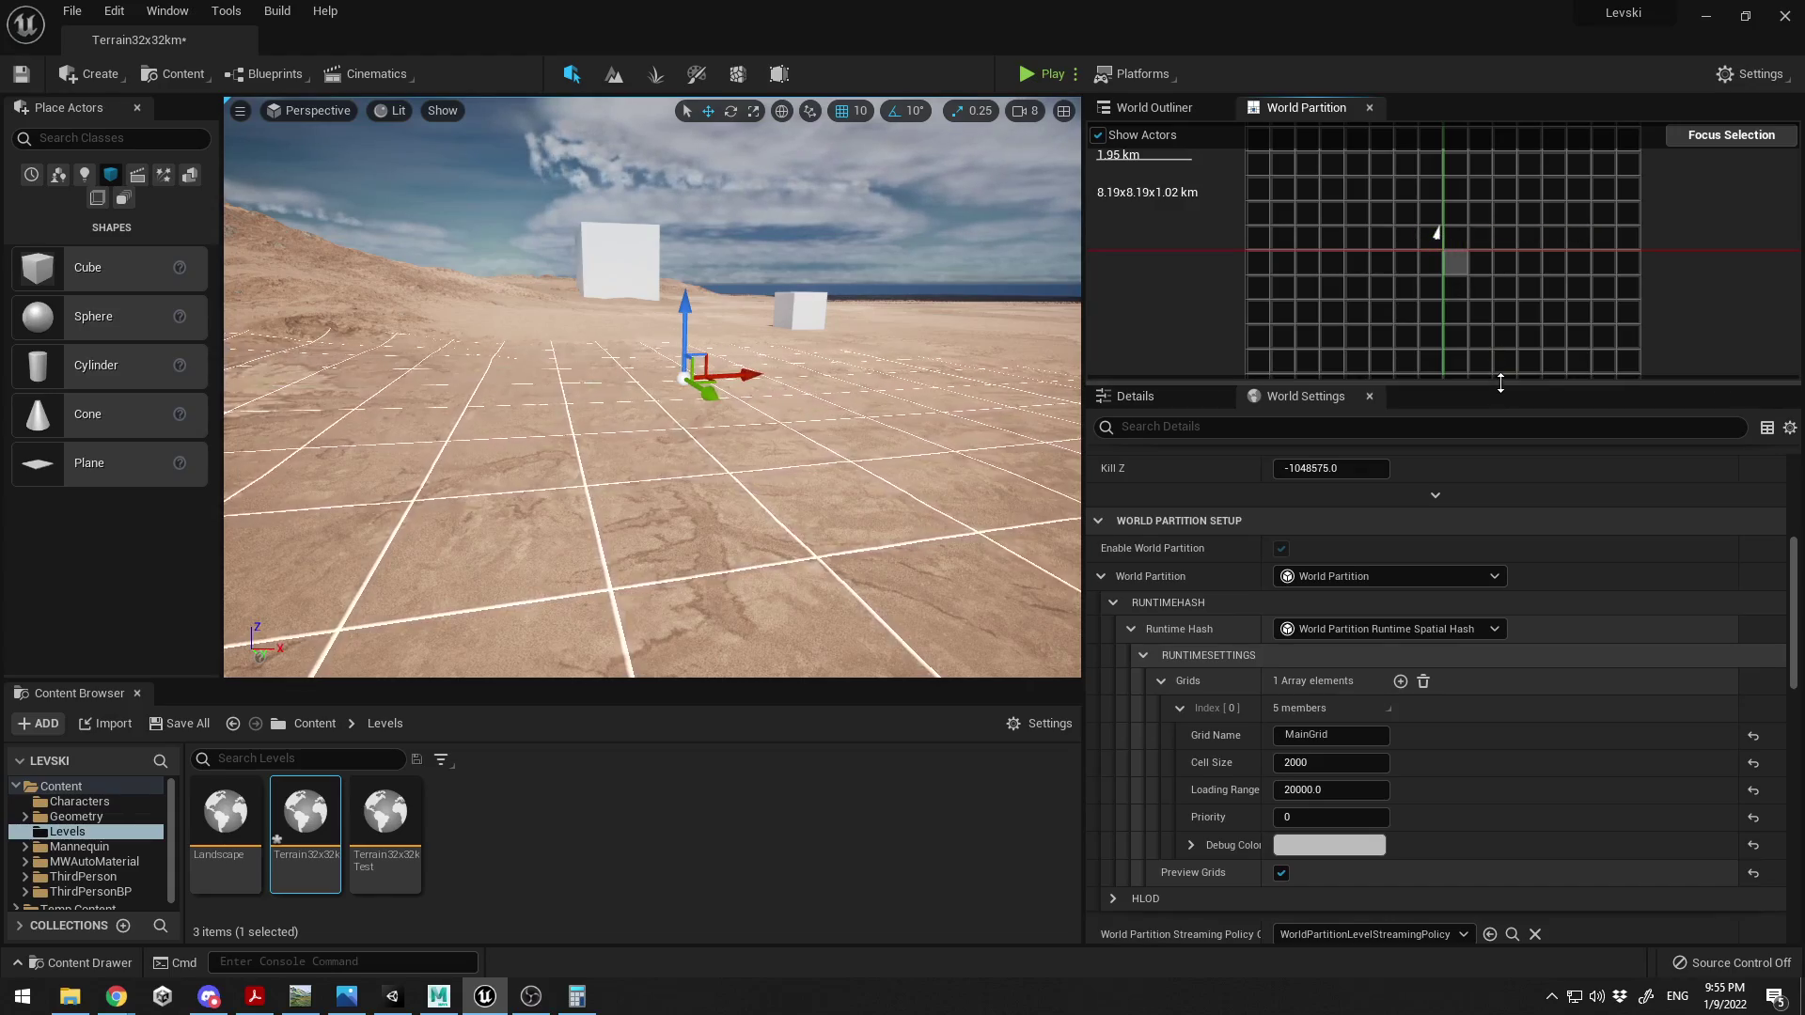
left_click_drag(1496, 382, 1496, 503)
- Play the level in the viewport, run the character across the terrain to check cell streaming, and stop playing
mouse_move(652, 388)
right_mouse_down()
mouse_move(674, 379)
mouse_move(676, 324)
right_mouse_up()
left_click(1049, 74)
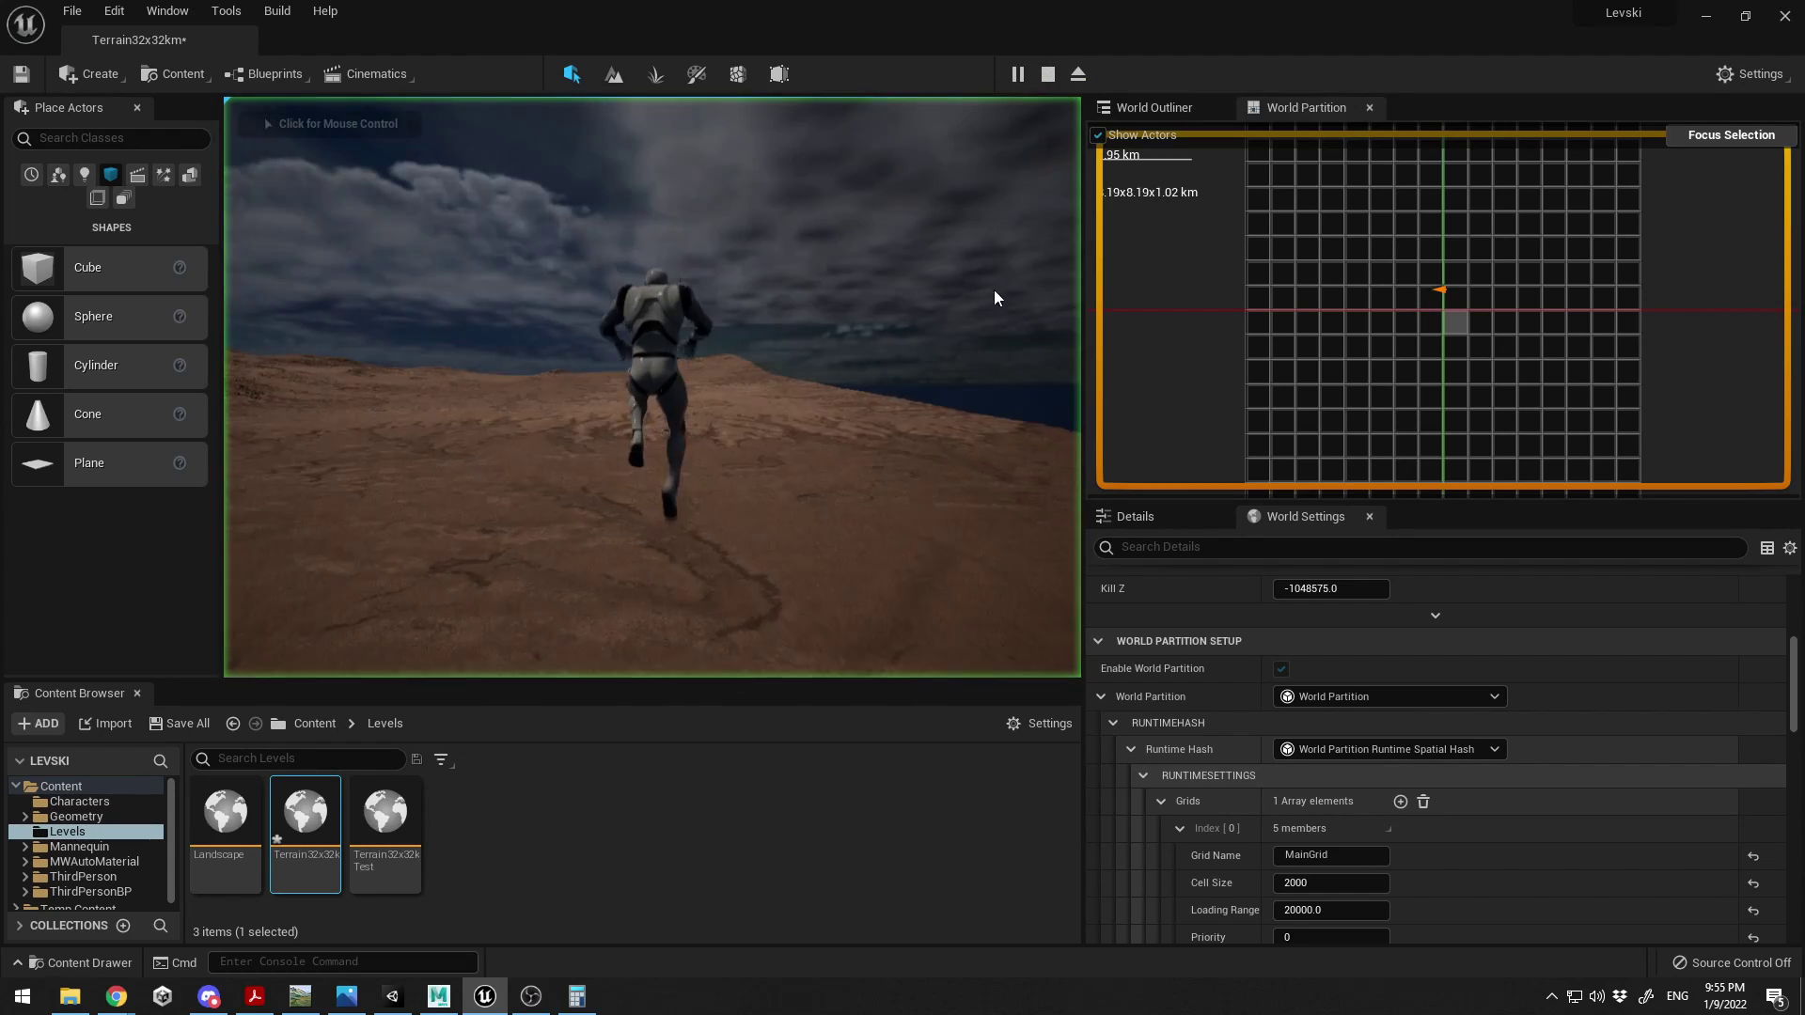
left_click(804, 308)
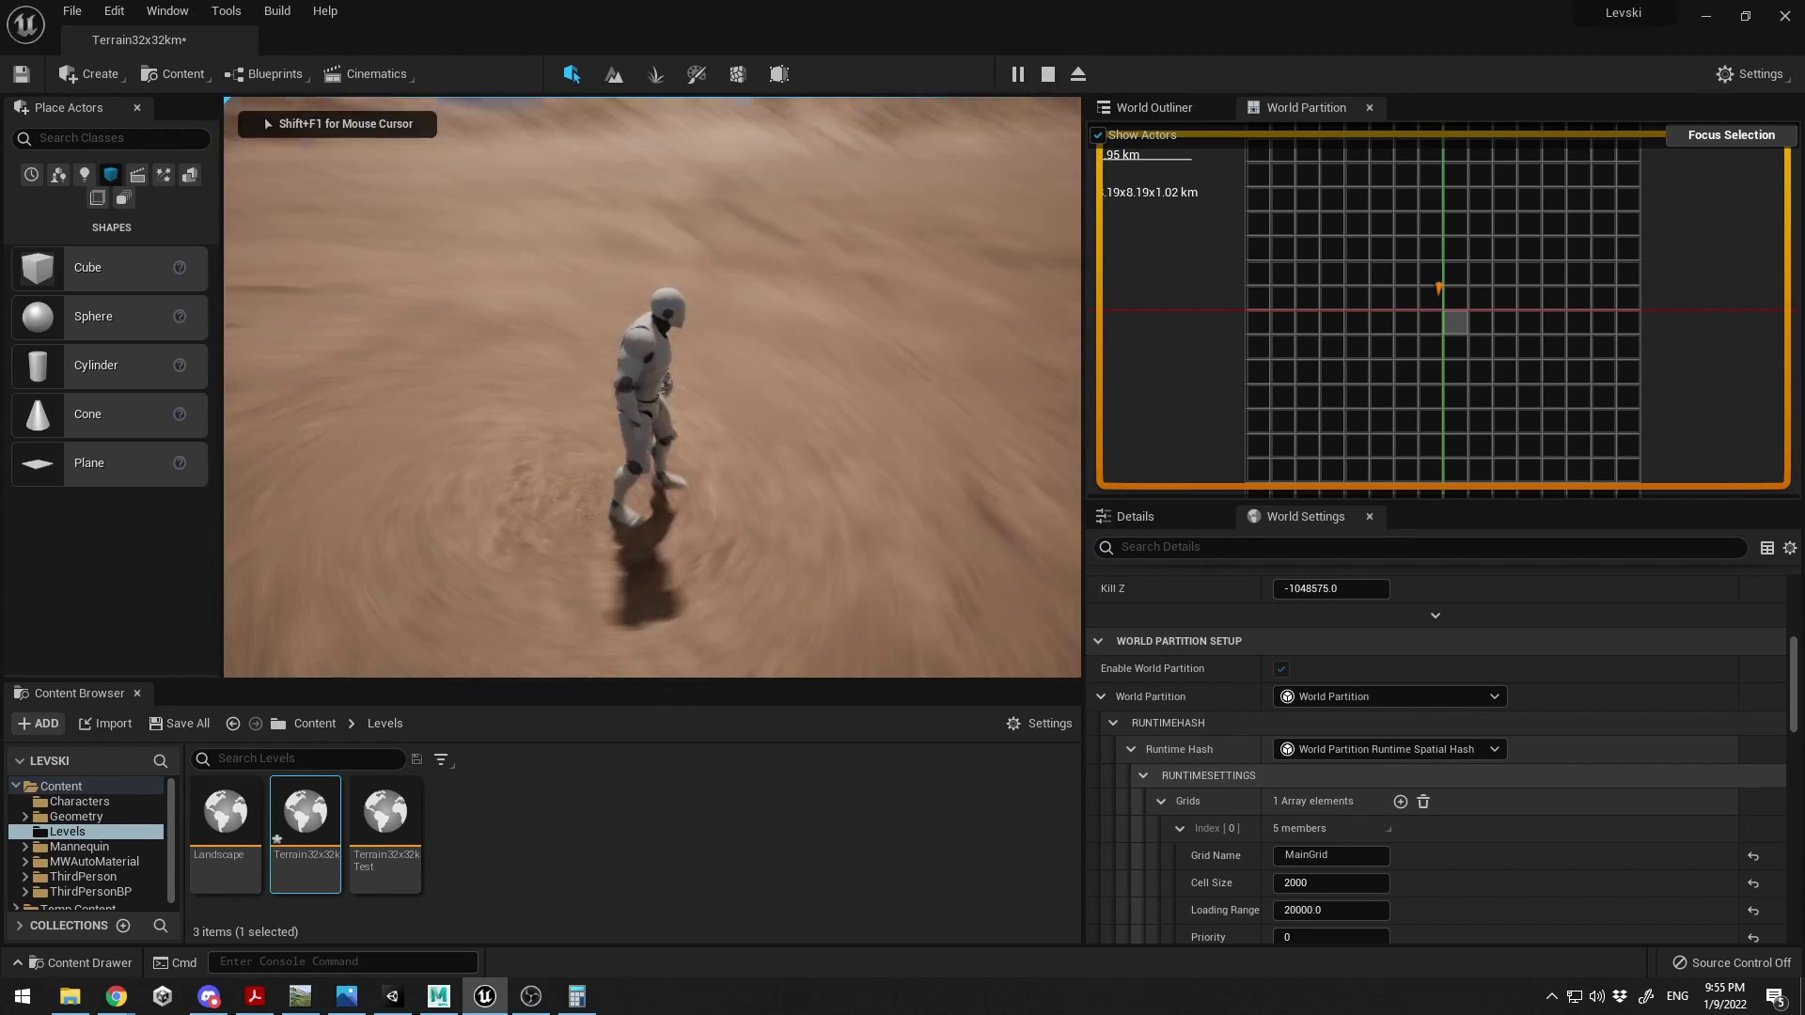
key("w")
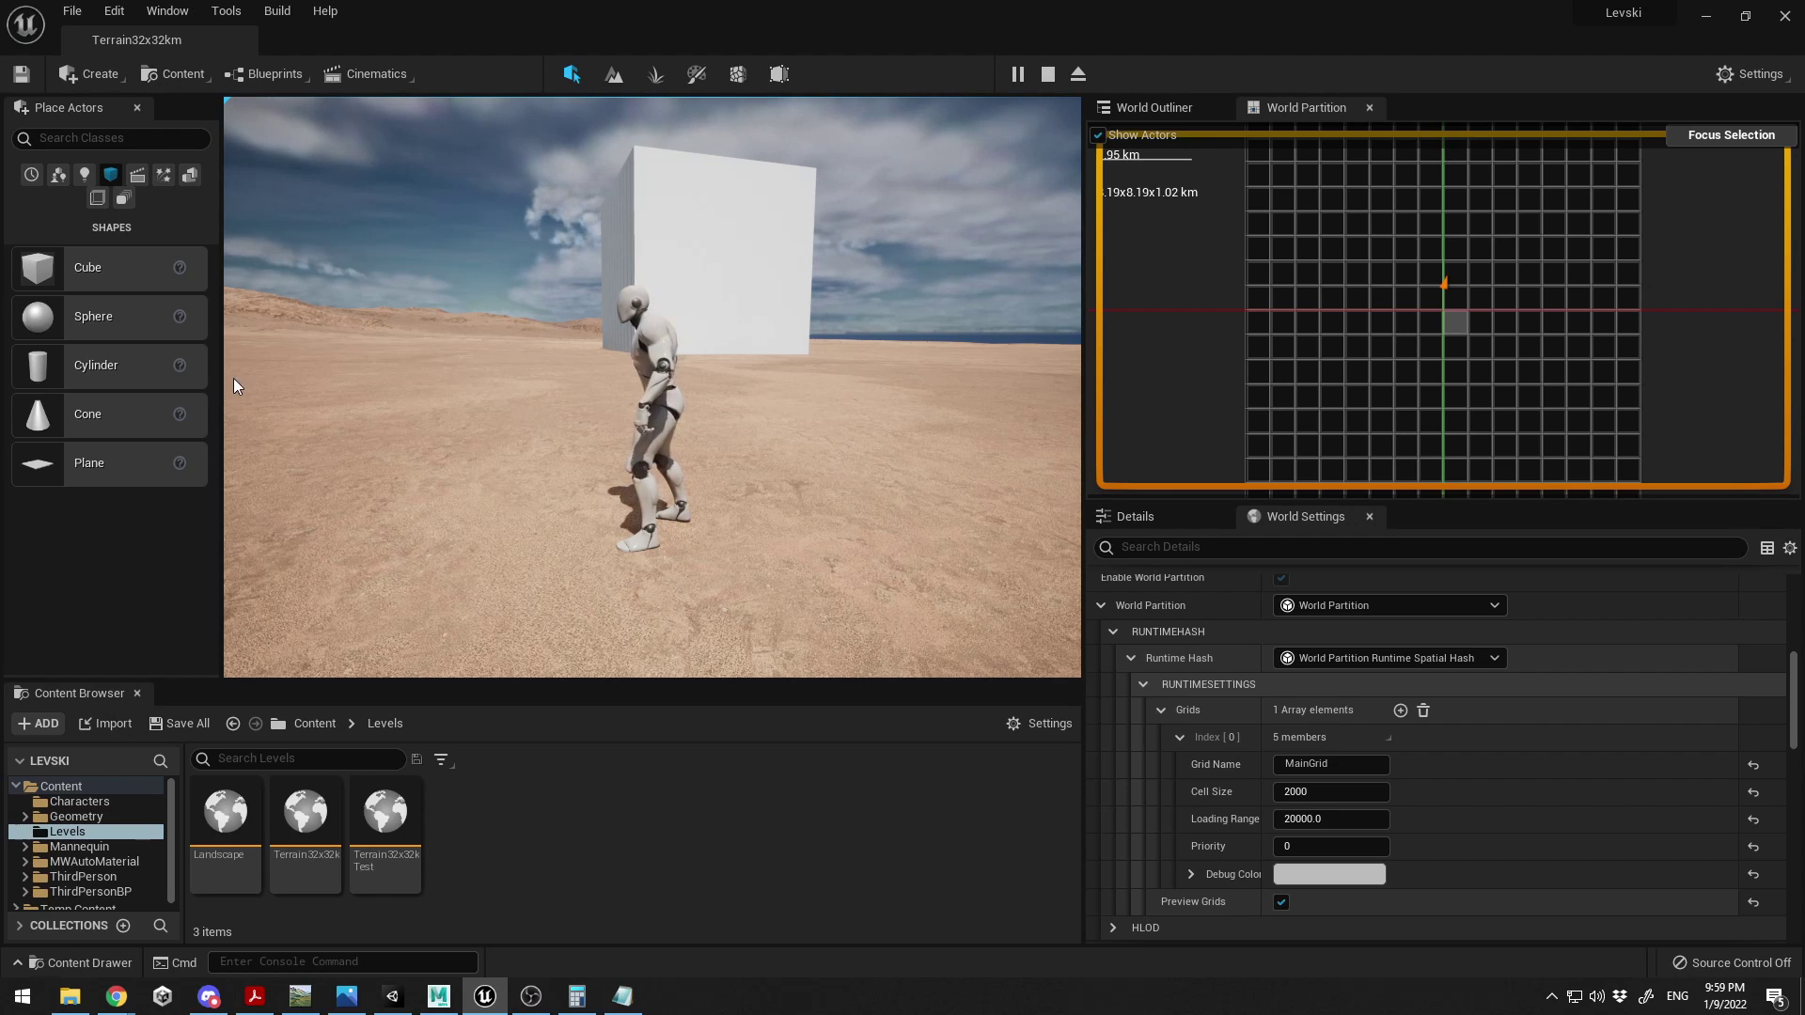
key("Escape")
- Copy the console command wp.Runtime.ToggleDrawRuntimeHash3D from the DrawDistance file in Notepad and minimize Notepad to return to Unreal
left_click(622, 995)
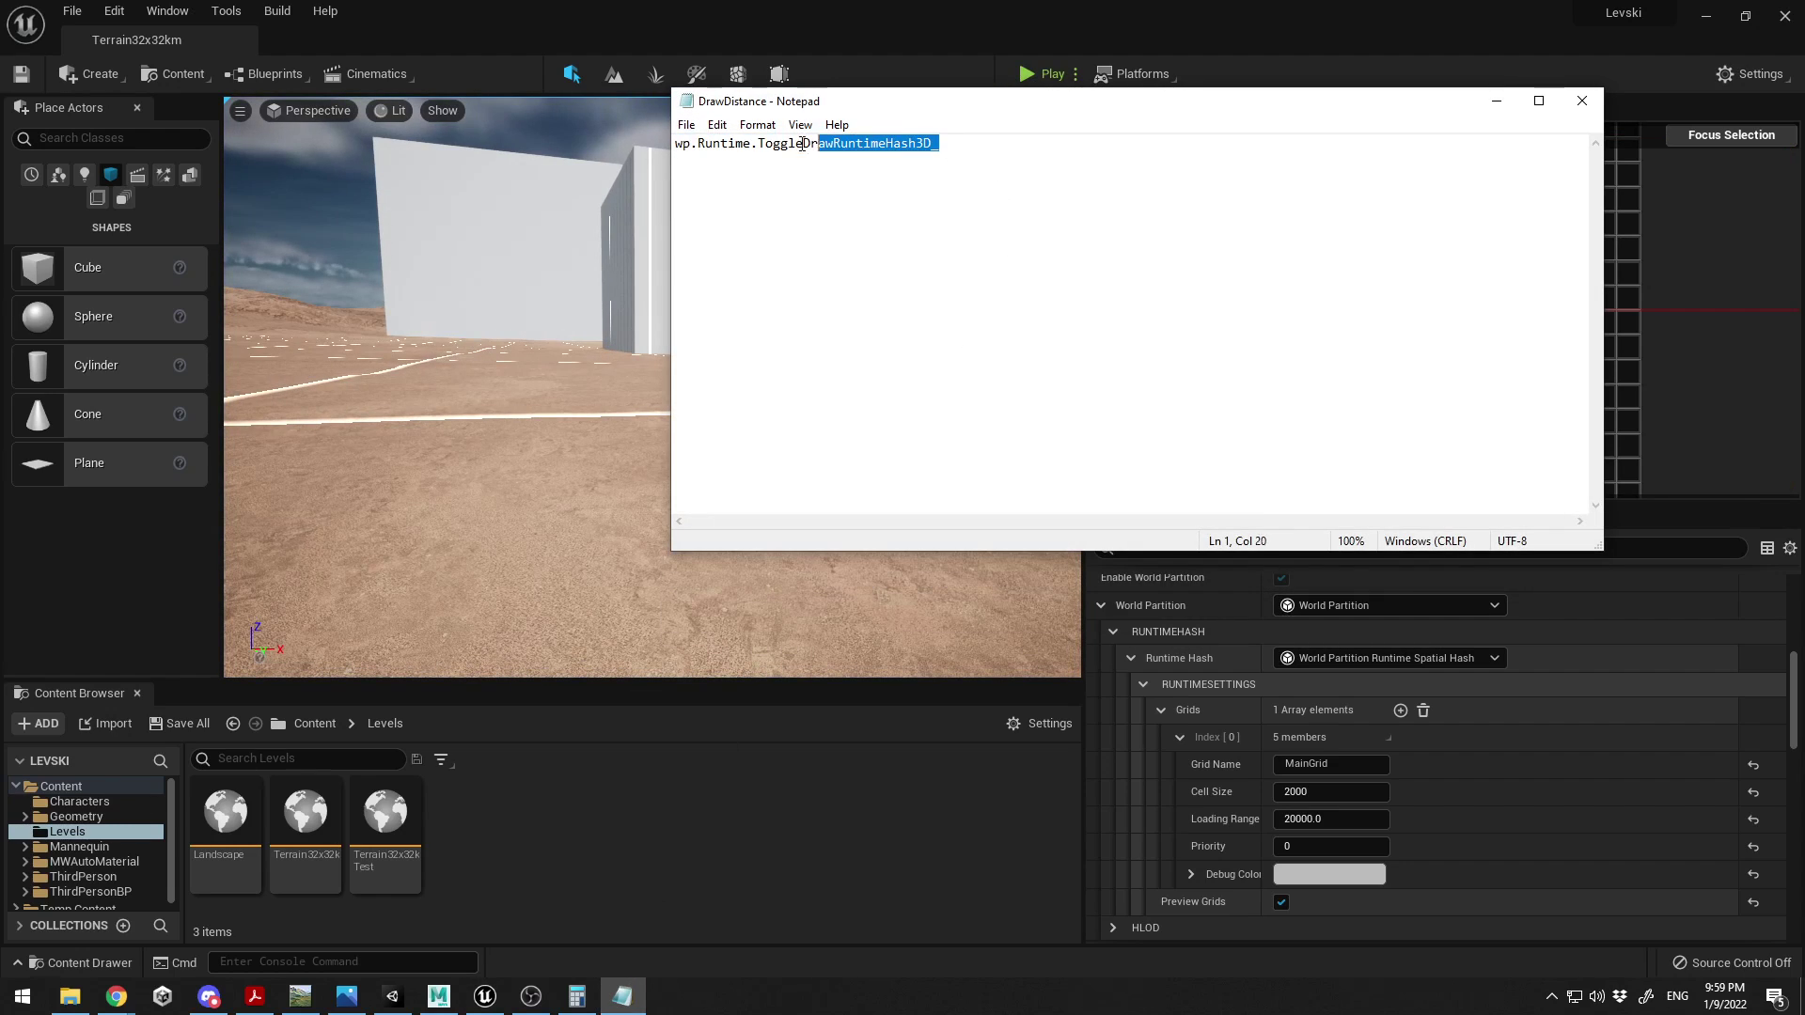
key("ctrl+a")
key("ctrl+c")
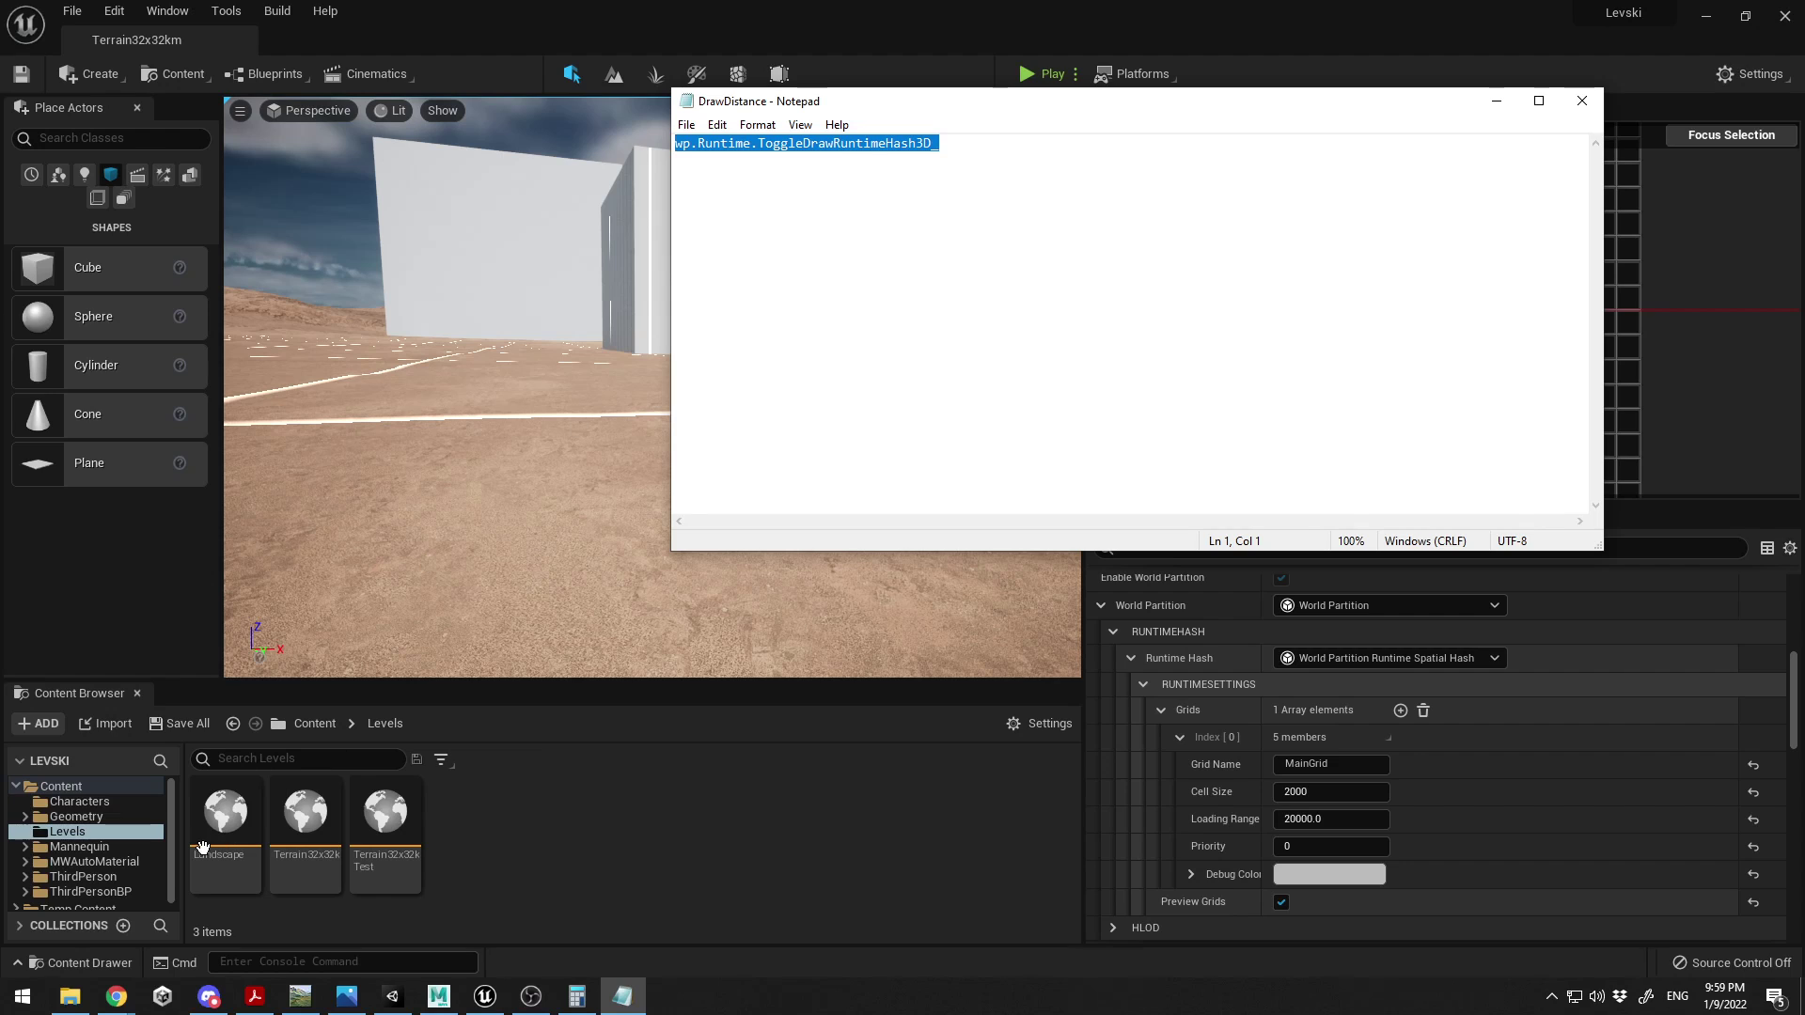
left_click(1498, 101)
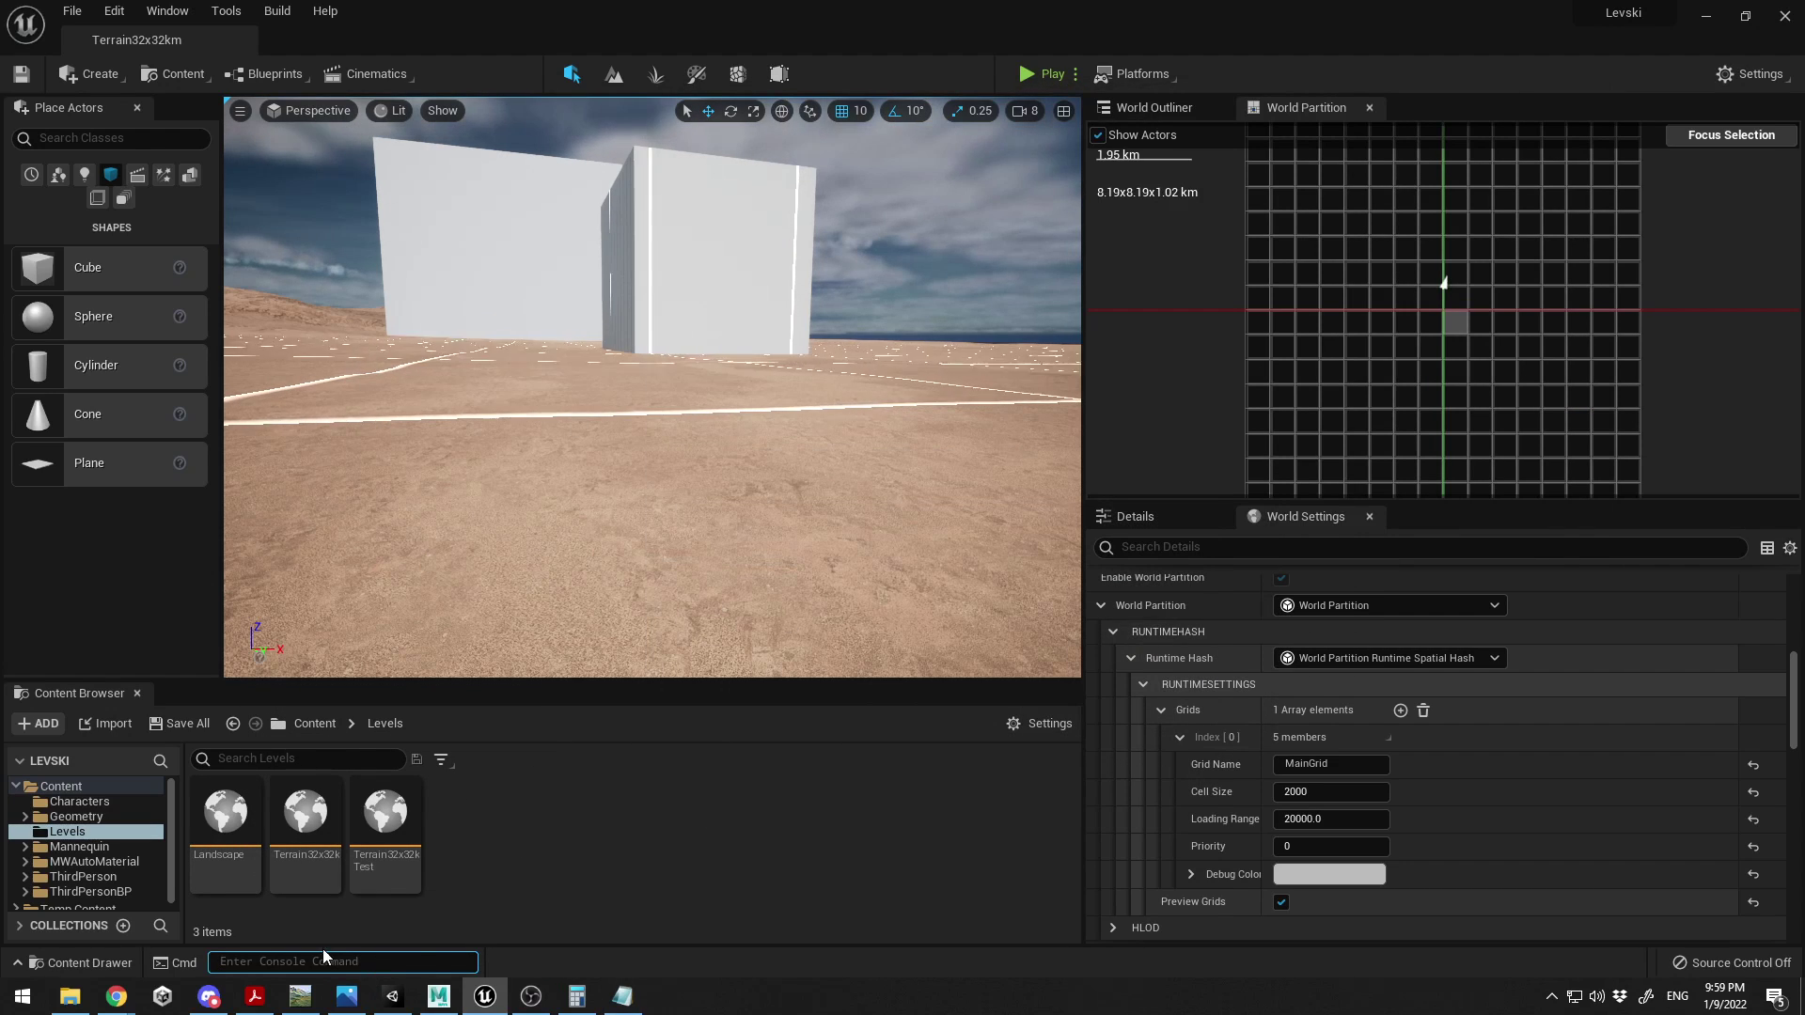
- Run the console command wp.Runtime.ToggleDrawRuntimeHash2D, adapting the copied 3D command
key("ctrl+v")
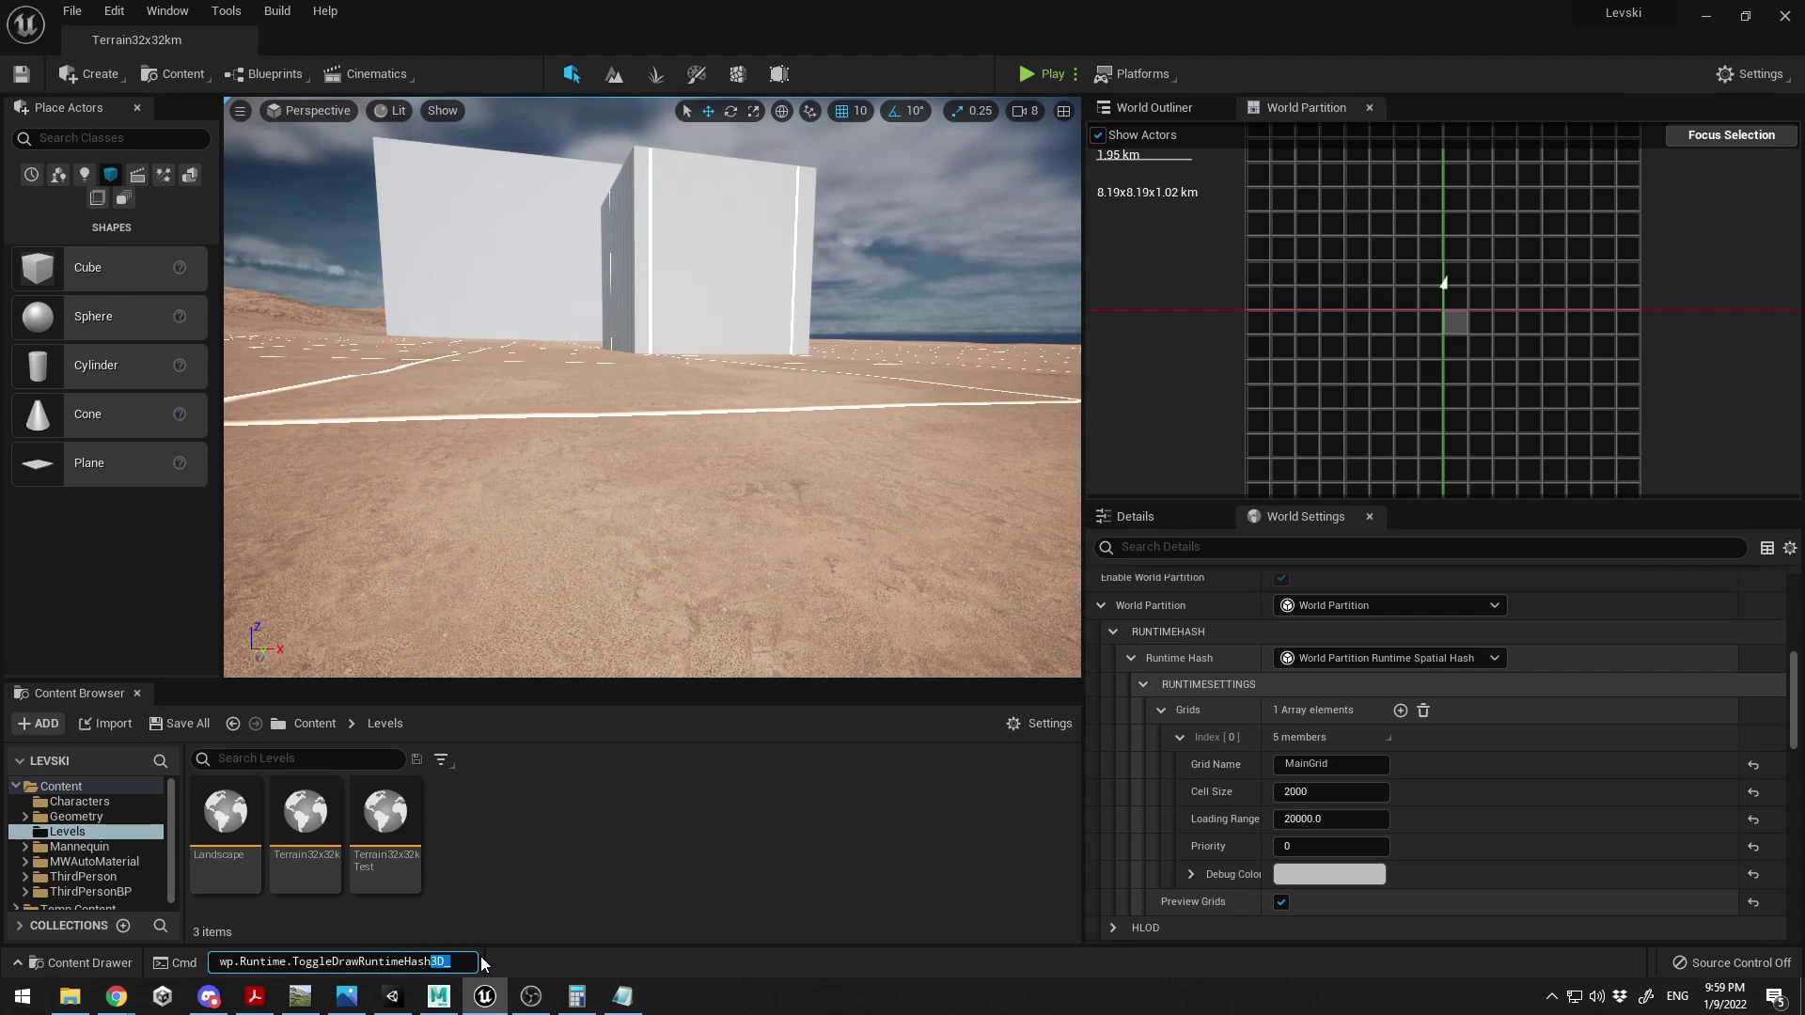
type("2D")
key("Return")
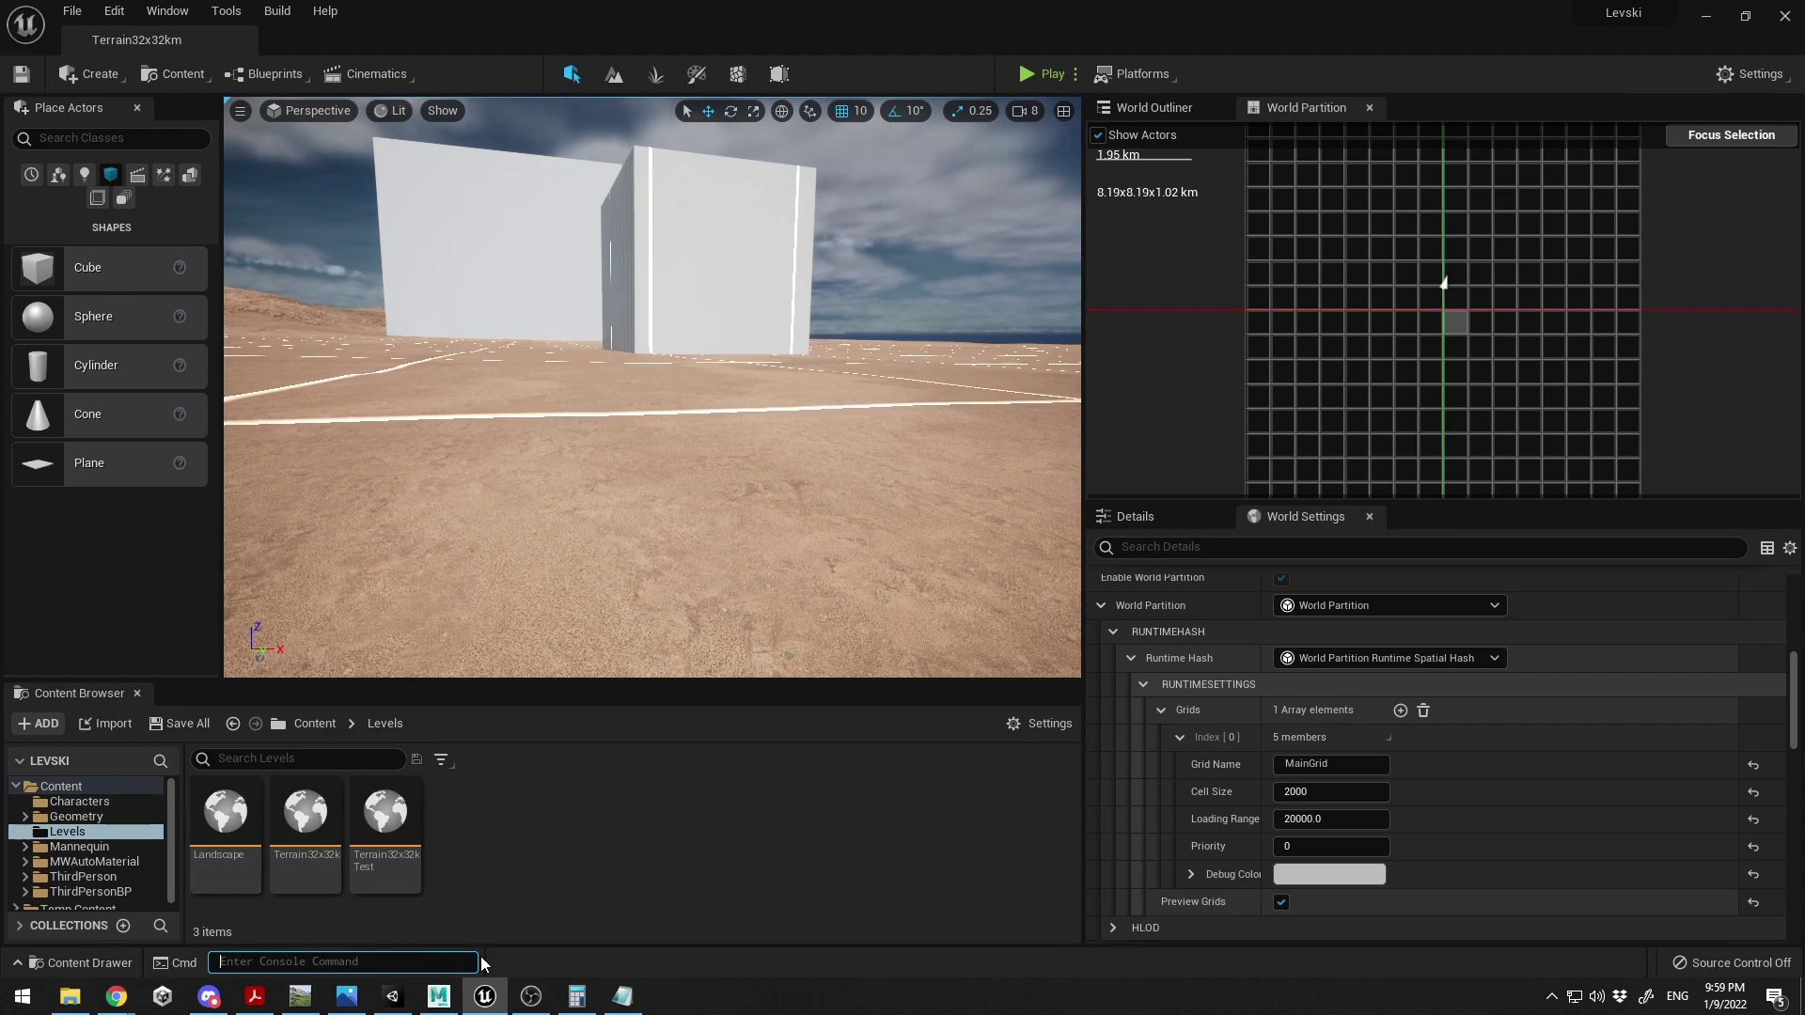
- Play the level in the viewport, run the character with the 2D runtime hash overlay to examine cell streaming, and stop playing
left_click(1028, 81)
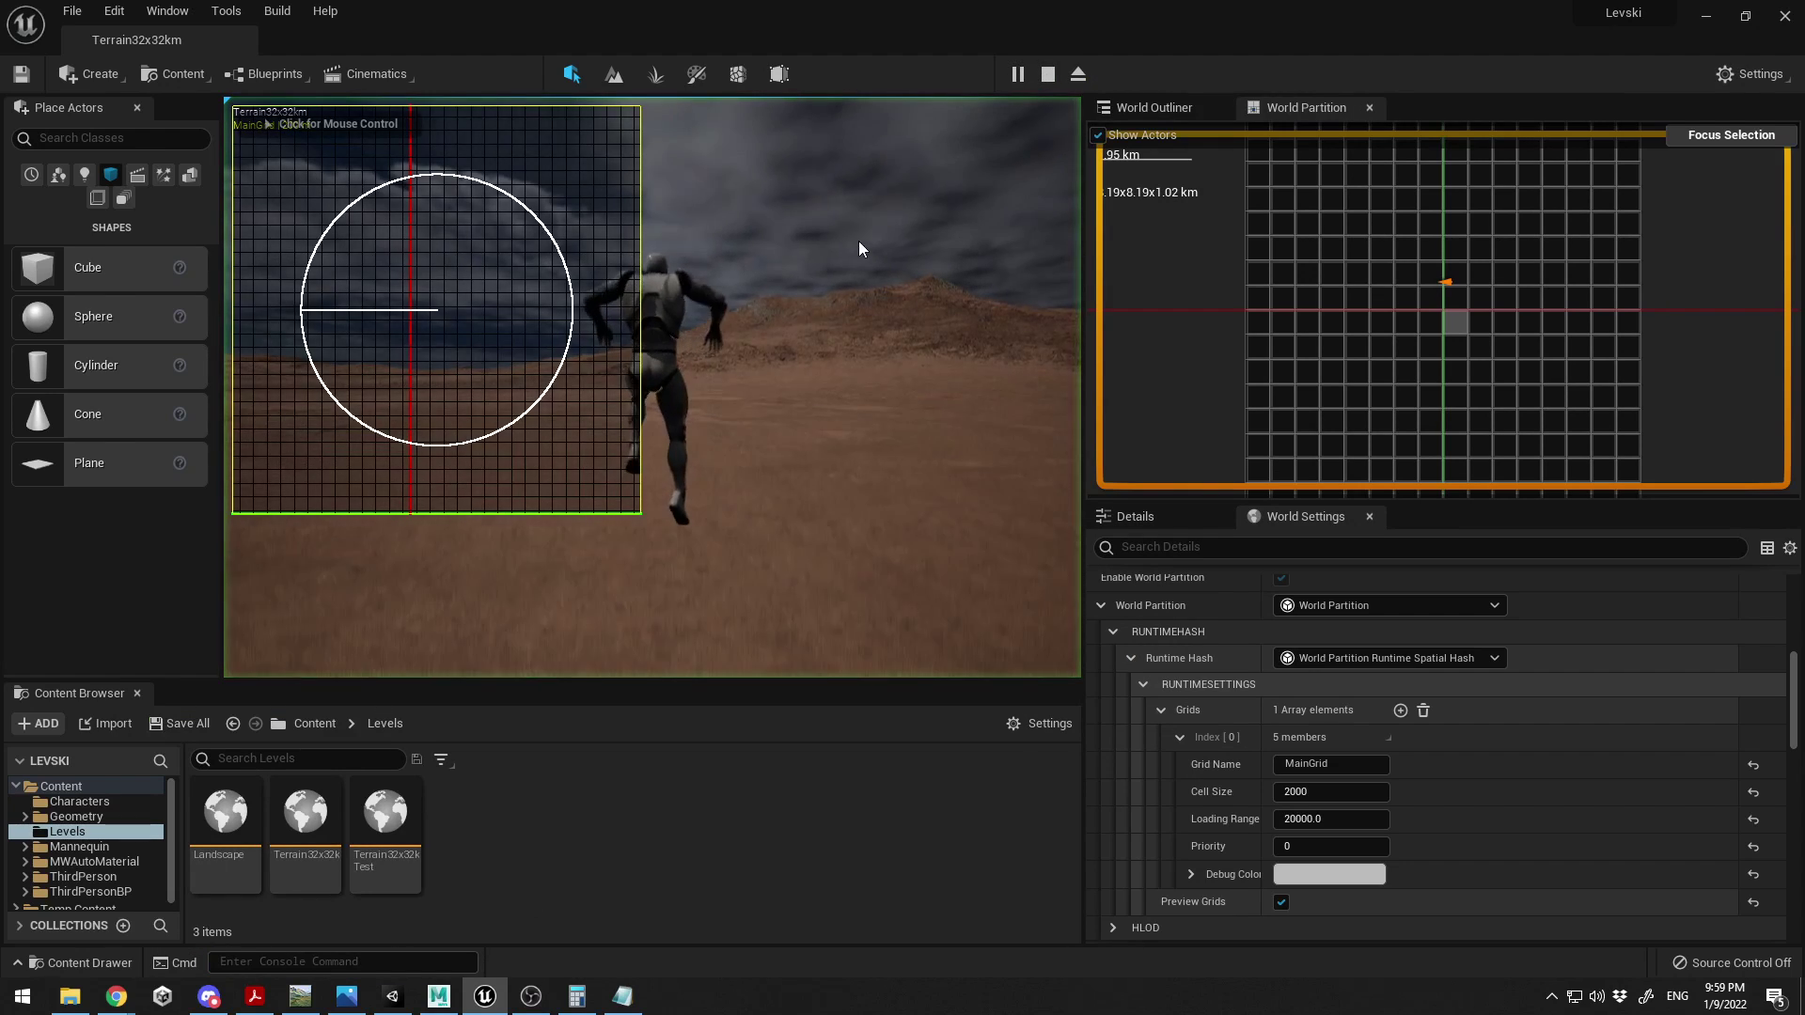
left_click(833, 291)
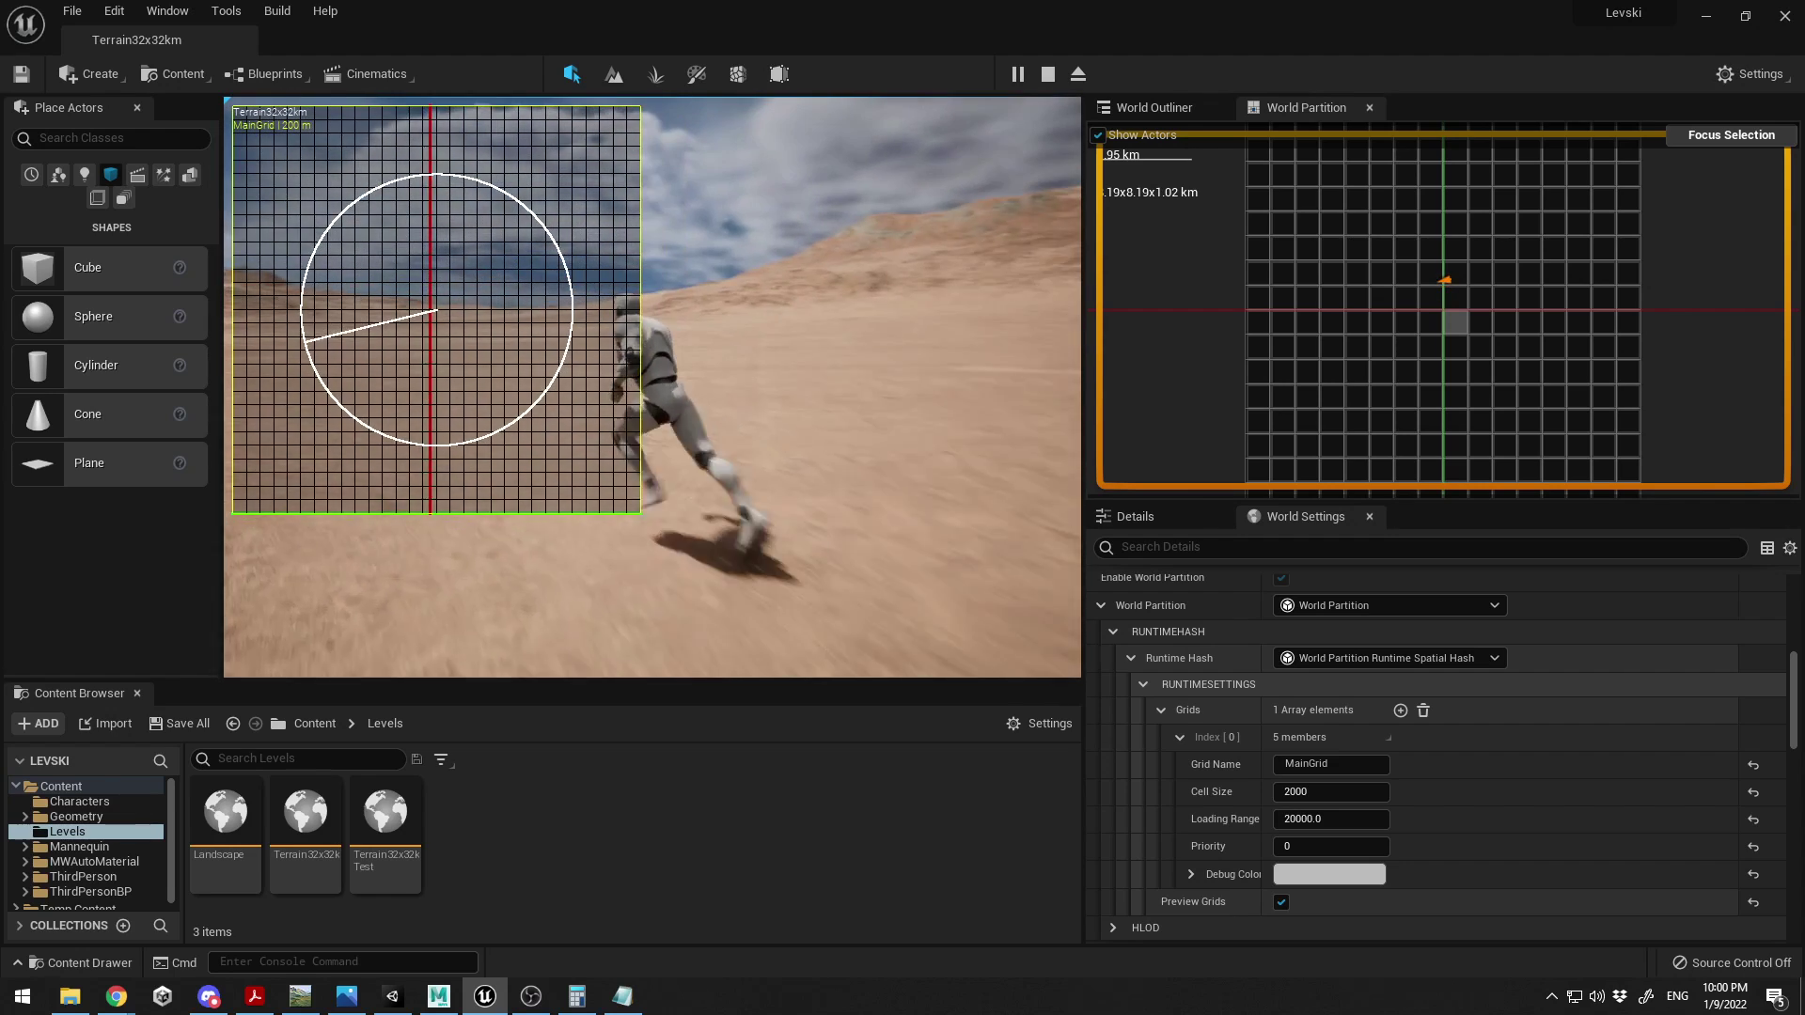
key("Escape")
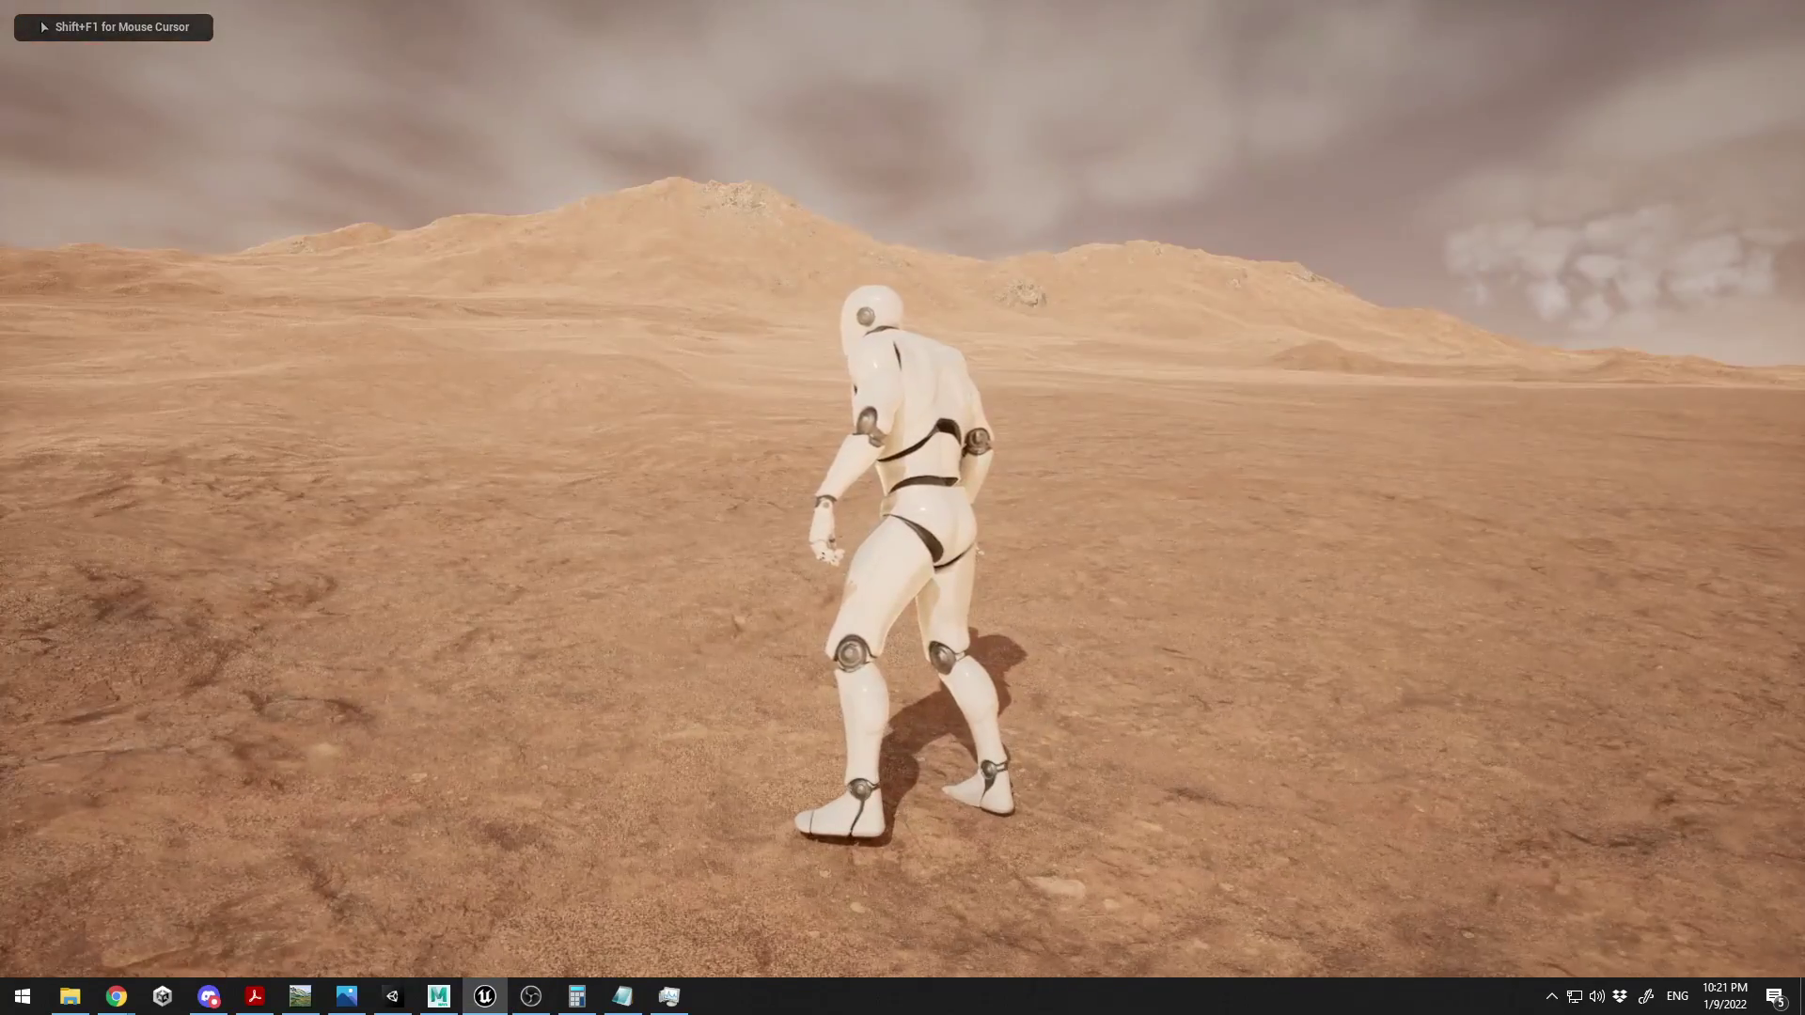
- Run the character across the desert landscape in the full-screen play session to view the terrain
key("w")
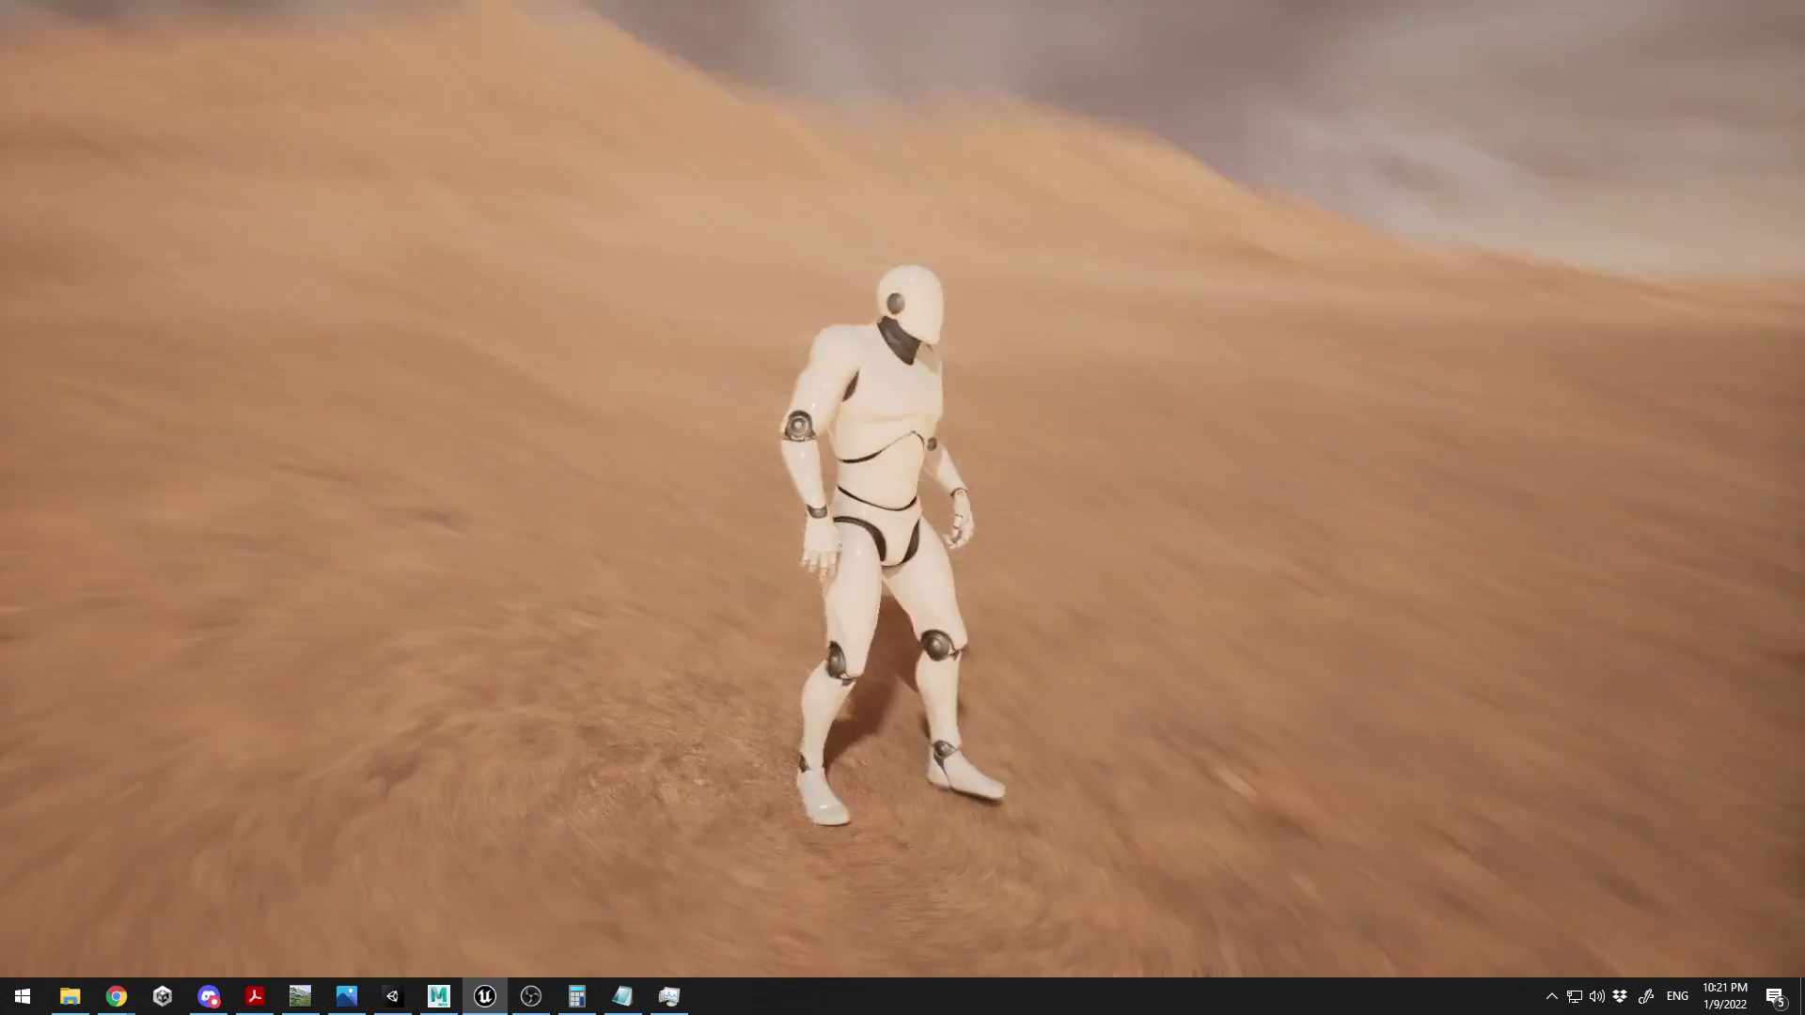
key("w")
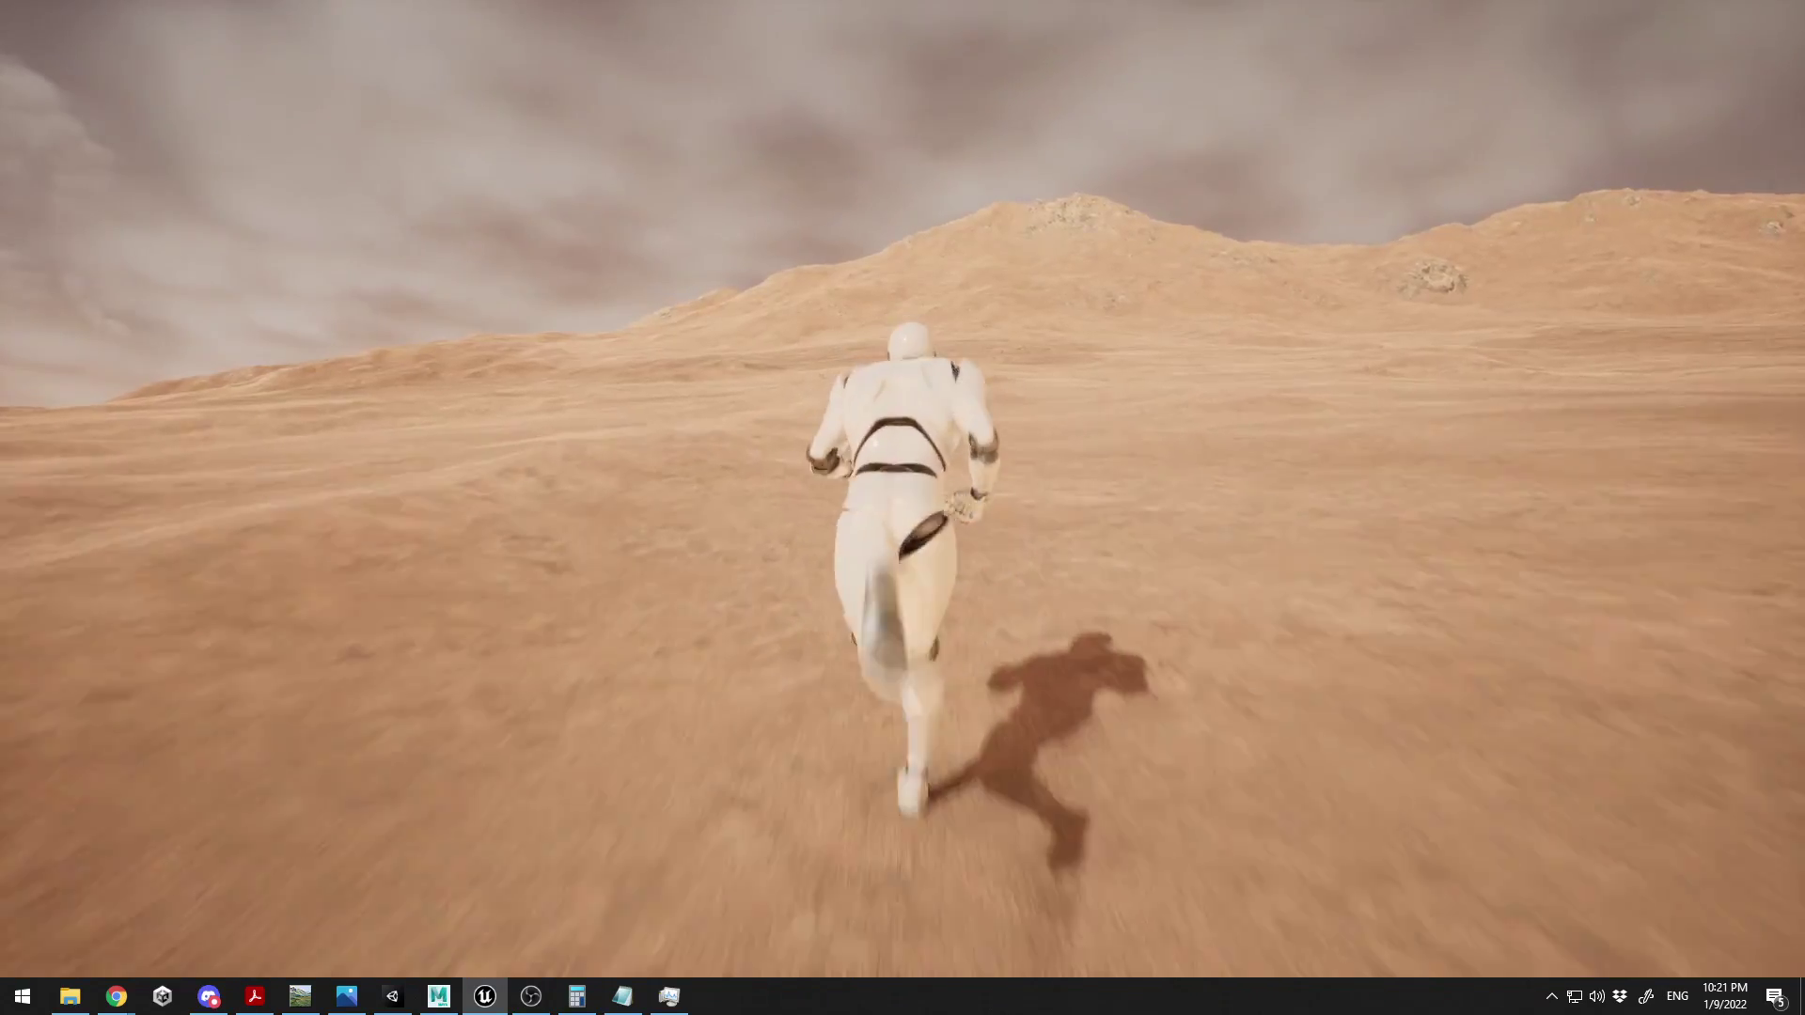